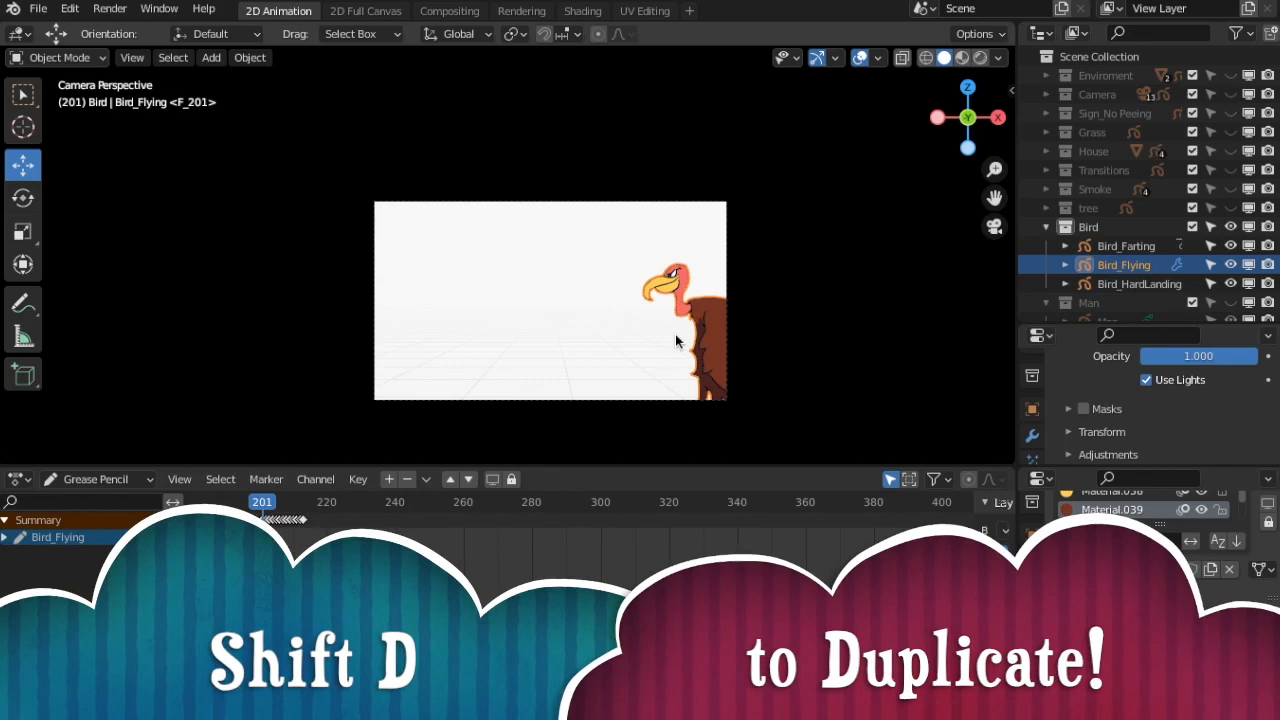
- Duplicate the Bird_Flying object and hide the original at frame 290
right_click(713, 331)
key(shift+d)
click(801, 313)
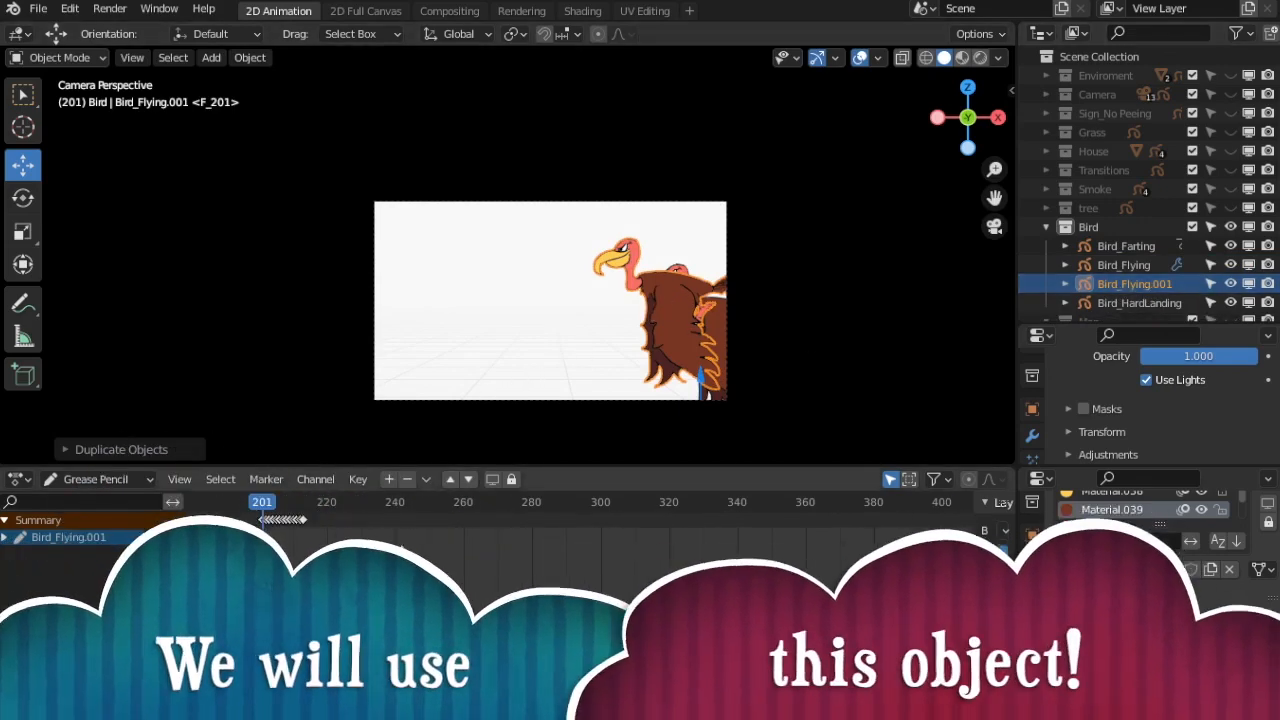
drag(262, 510, 567, 510)
click(1100, 265)
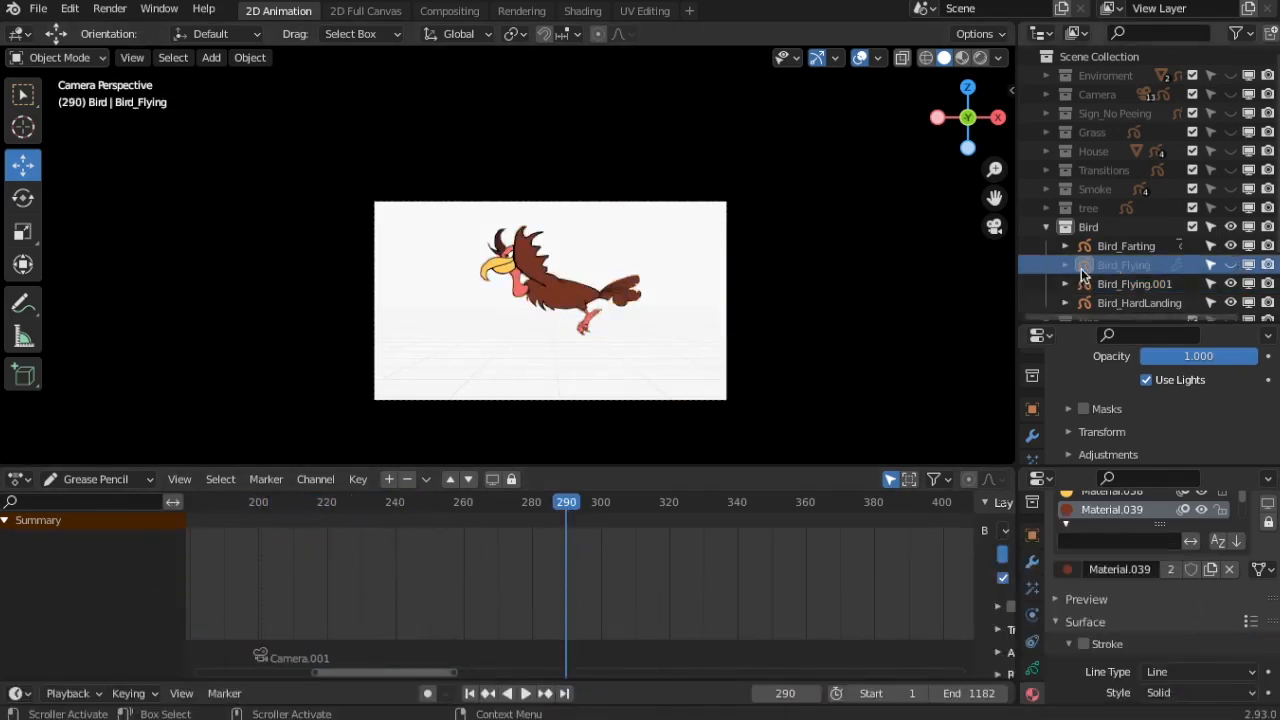
- Shift all keyframes of the duplicated bird, Bird_Flying.001, along the timeline to about frame 290
click(575, 292)
scroll(373, 555, down, 2)
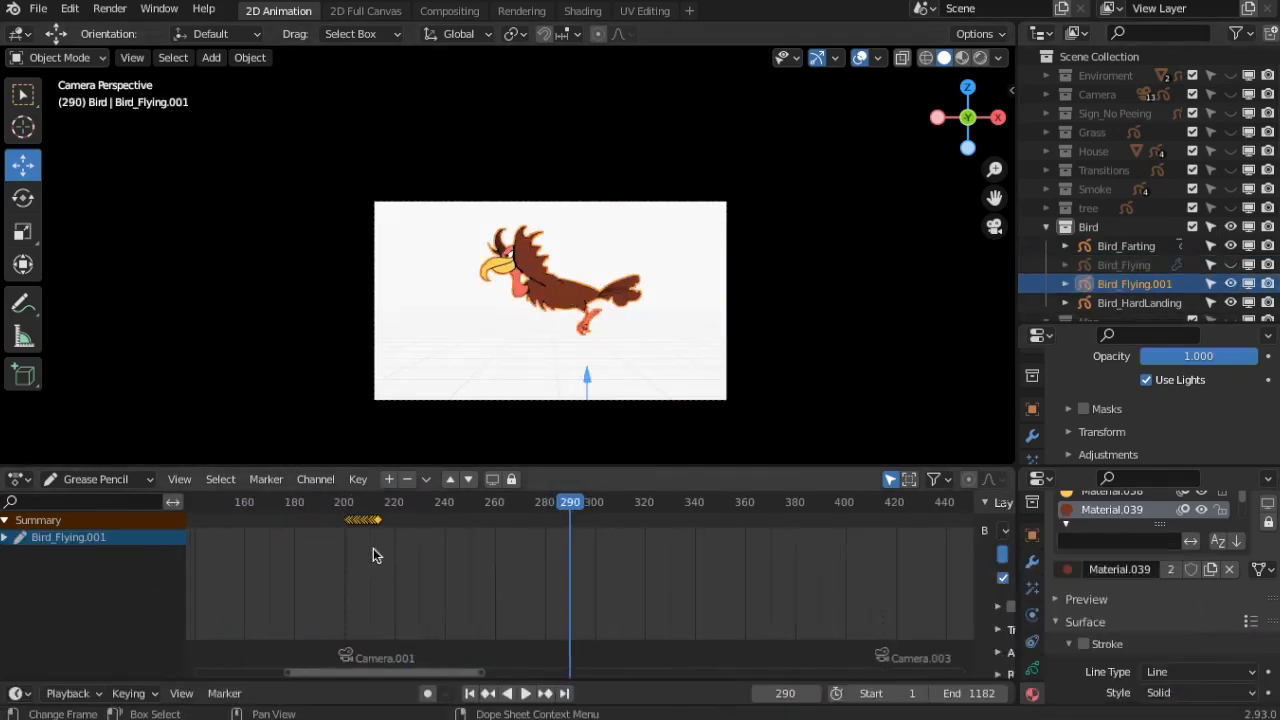
key(g)
click(620, 545)
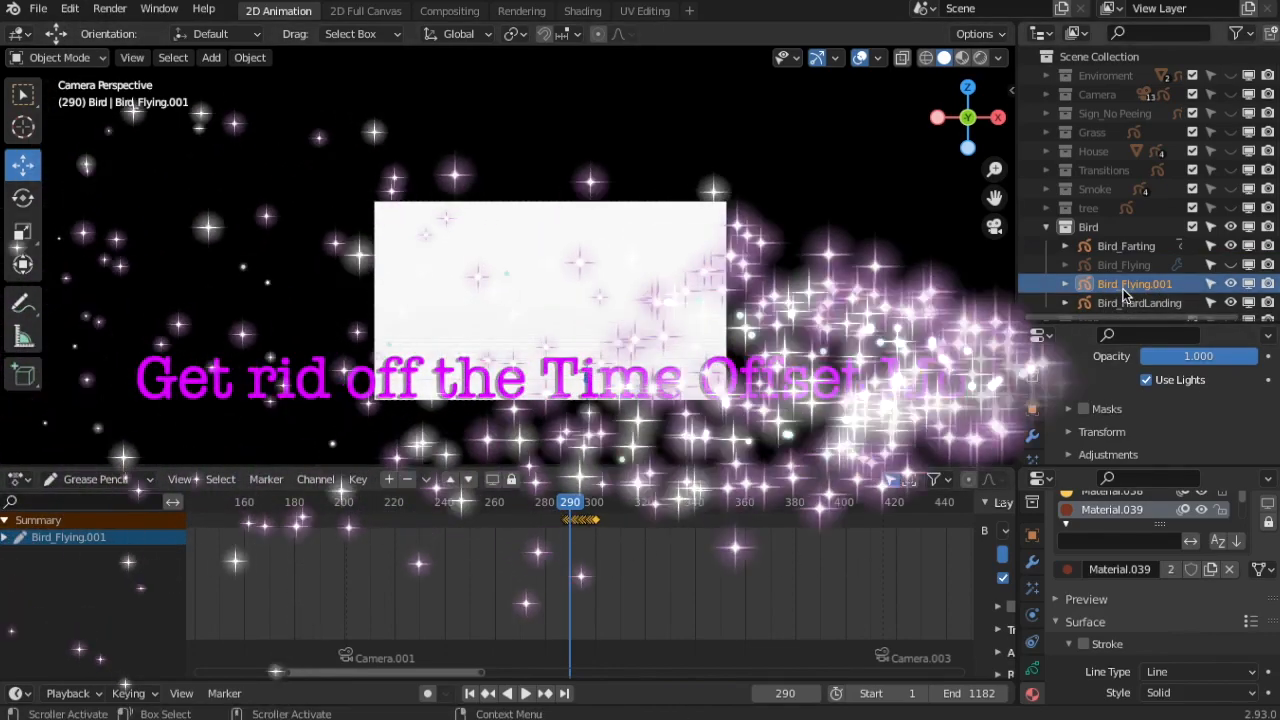
- Remove the Time Offset modifier from Bird_Flying.001
click(1032, 564)
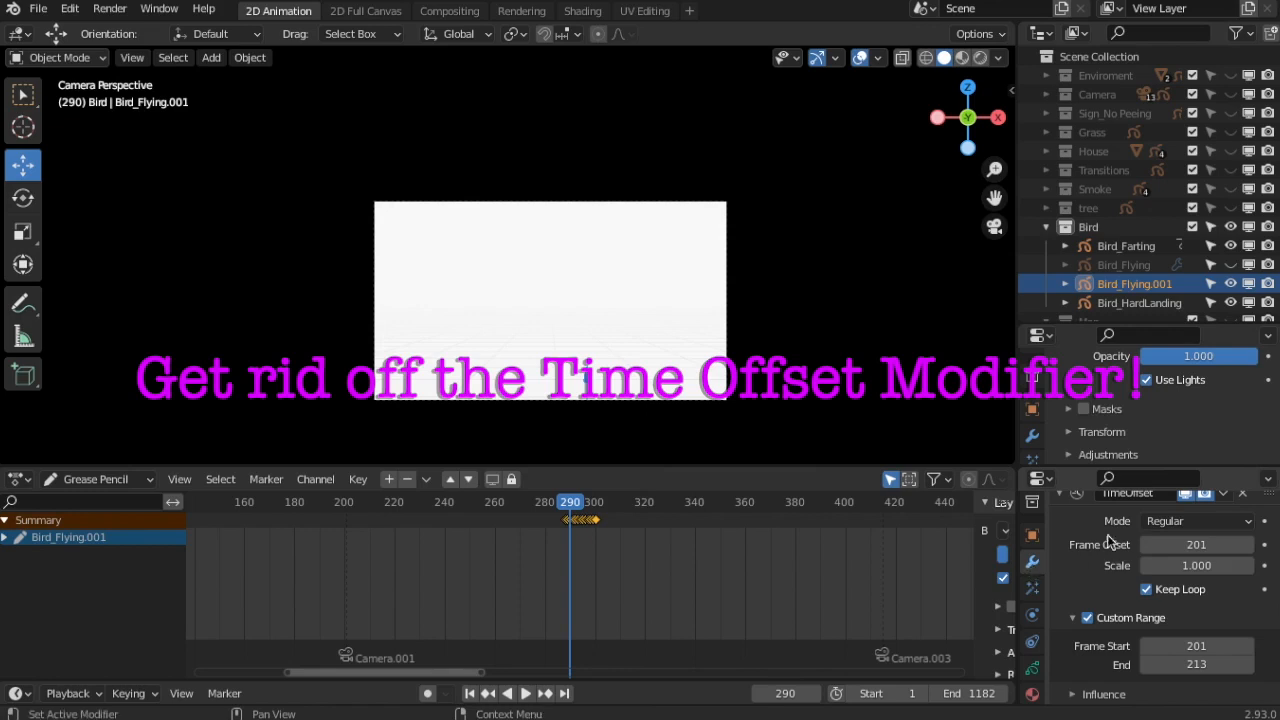
scroll(1108, 540, up, 2)
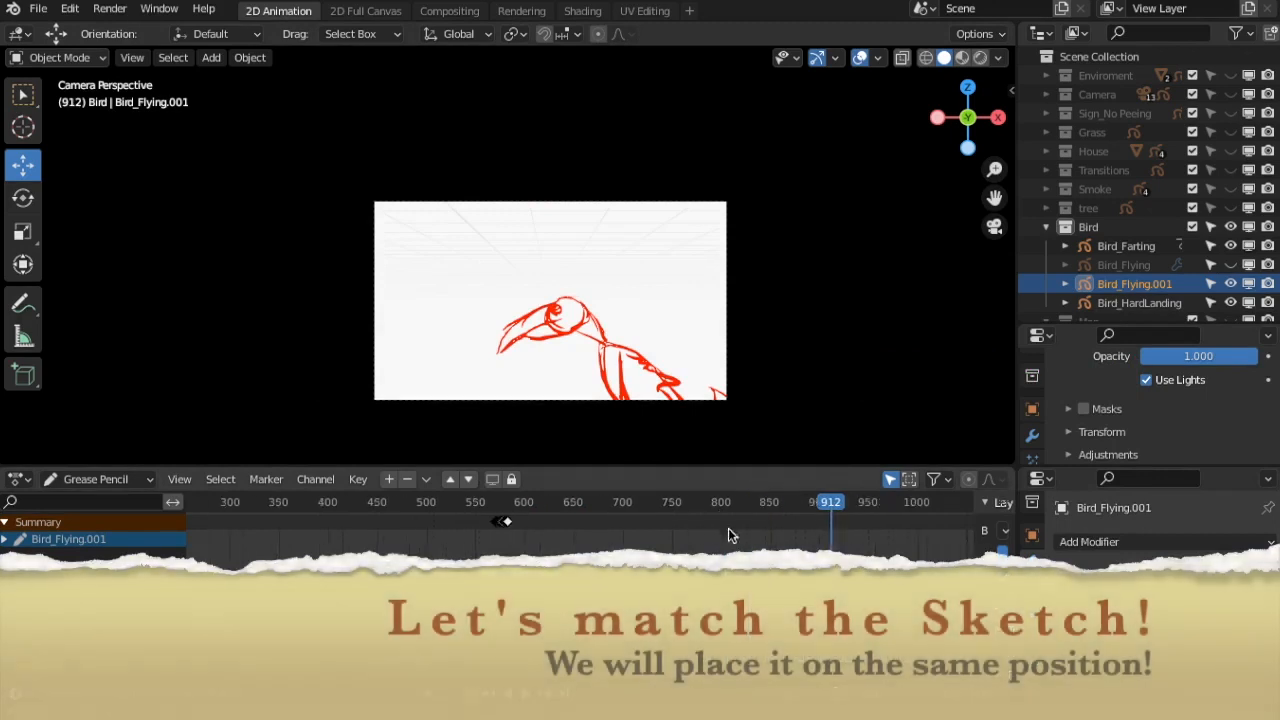
- Shift the Bird_Flying.001 keyframes along the timeline to start at frame 846, just after the Camera.006 marker
drag(728, 528, 765, 525)
scroll(768, 525, up, 6)
drag(540, 558, 876, 558)
key(g)
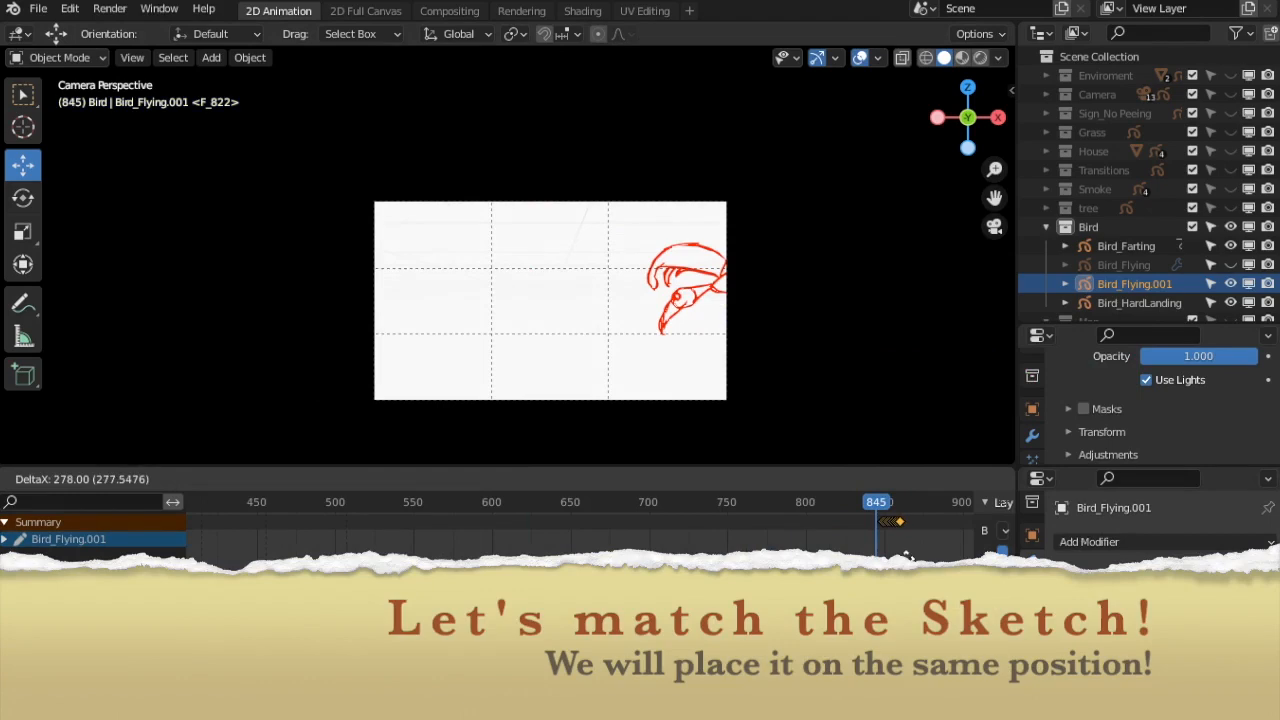
click(895, 556)
scroll(834, 580, up, 7)
middle_drag(834, 580, 568, 594)
scroll(434, 598, up, 8)
middle_drag(434, 598, 580, 595)
scroll(472, 580, up, 8)
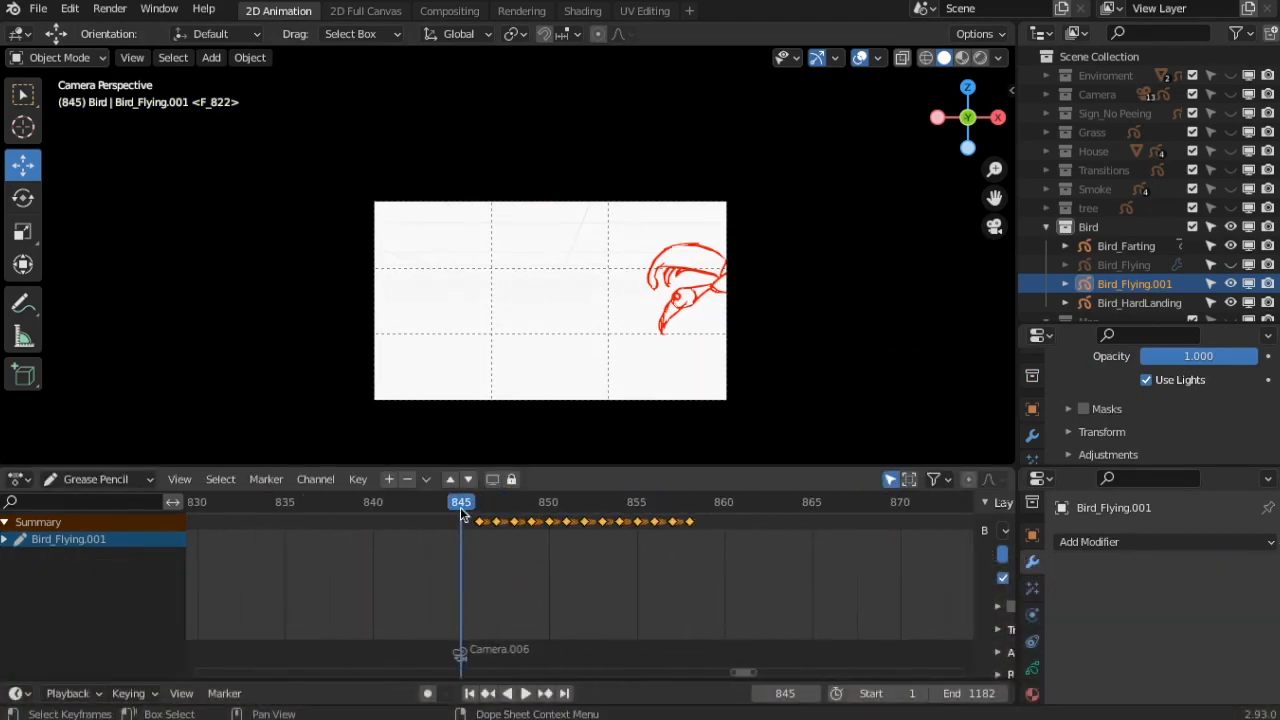
- At frame 846, move the duplicated bird onto the red sketch using the front and top views, and check it through the camera
drag(464, 509, 478, 506)
scroll(494, 262, down, 2)
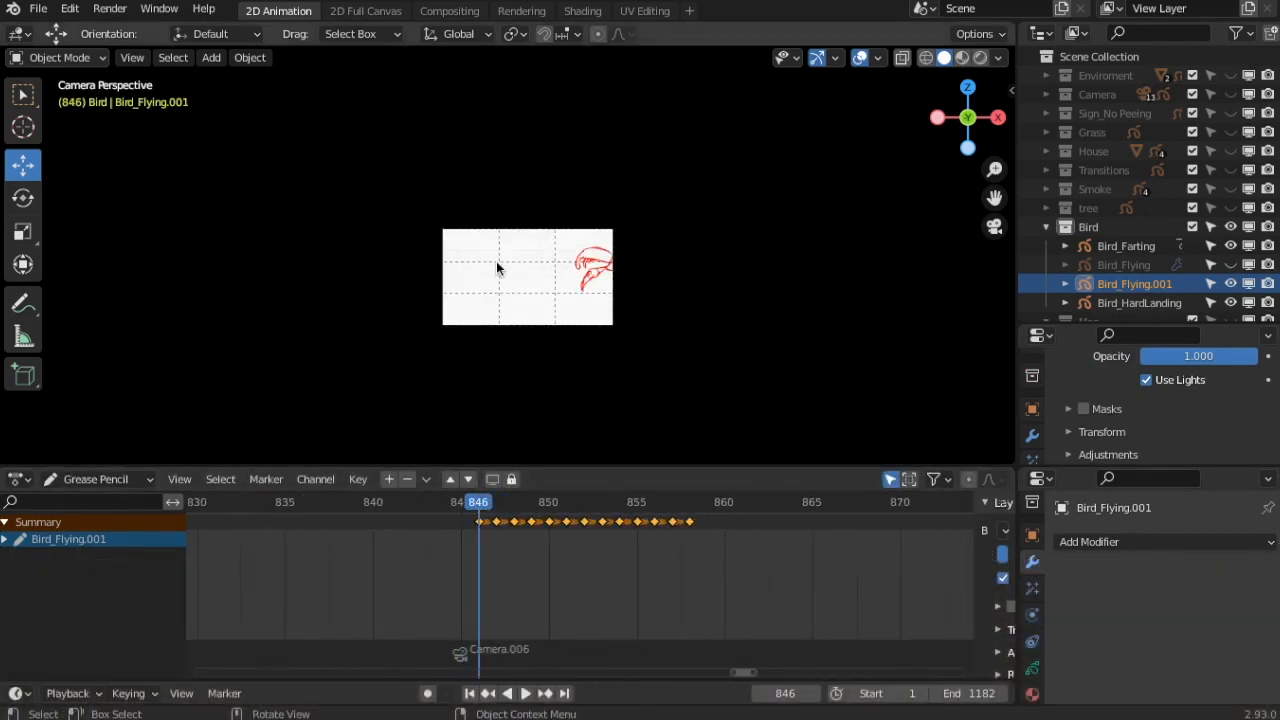
key(KP_1)
drag(506, 60, 516, 204)
drag(579, 280, 680, 289)
key(KP_7)
mouse_move(676, 207)
mouse_down()
mouse_move(680, 177)
mouse_move(675, 193)
mouse_up()
middle_drag(680, 240, 688, 150)
scroll(683, 265, up, 7)
key(KP_0)
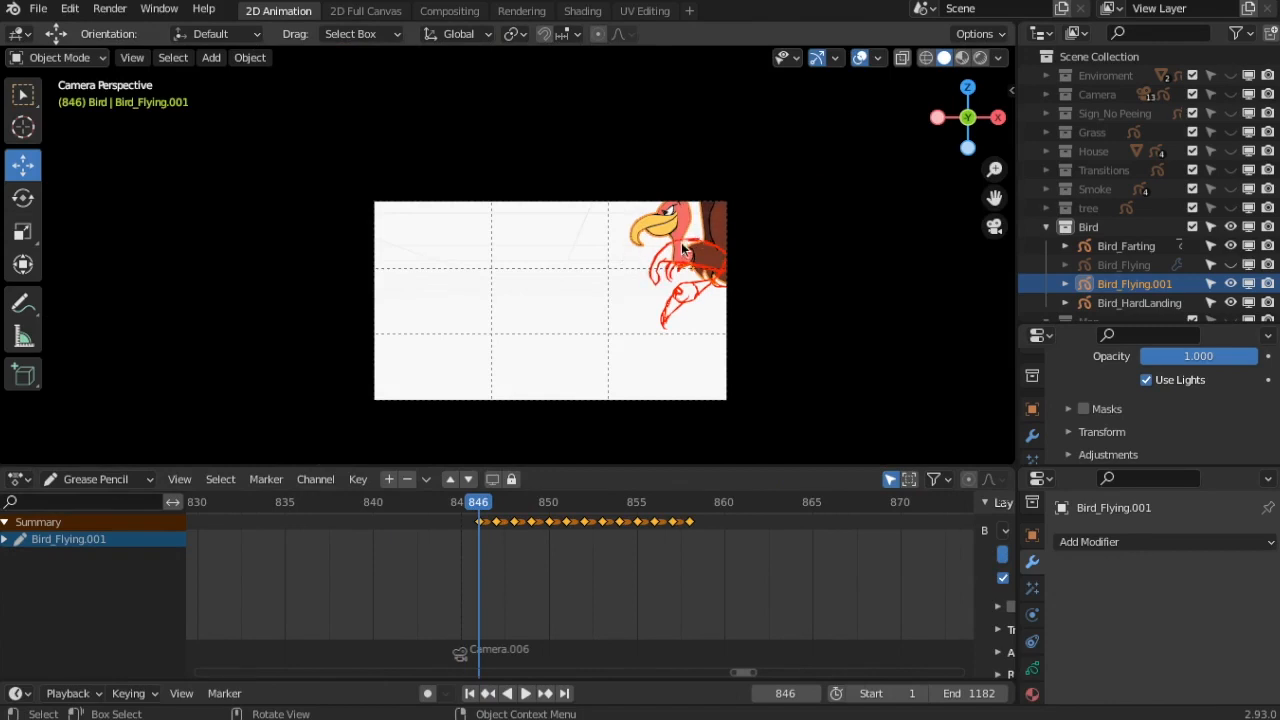
- Nudge the duplicated bird slightly down in the front view to align it with the red sketch
key(KP_1)
drag(924, 247, 927, 259)
key(KP_Decimal)
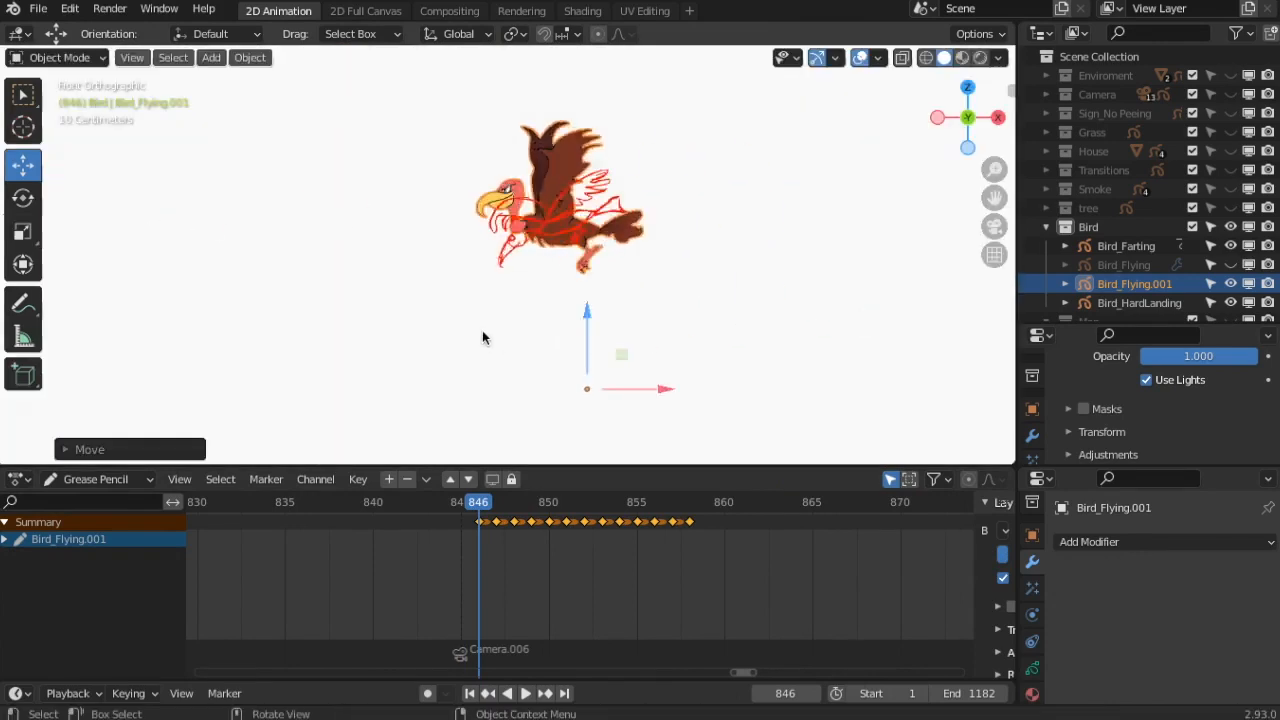
- Enter Edit Mode on Bird_Flying.001 and delete the selected body points at frame 847
click(90, 58)
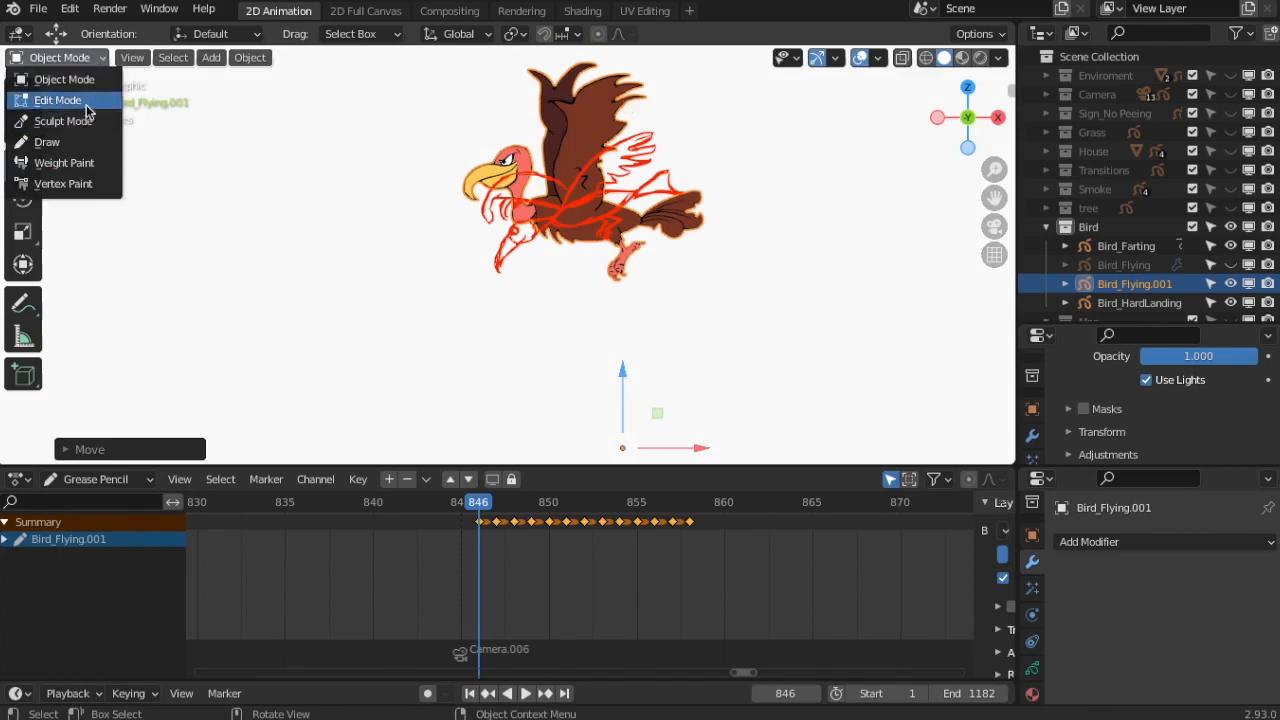
click(57, 97)
scroll(534, 235, up, 2)
scroll(524, 505, up, 5)
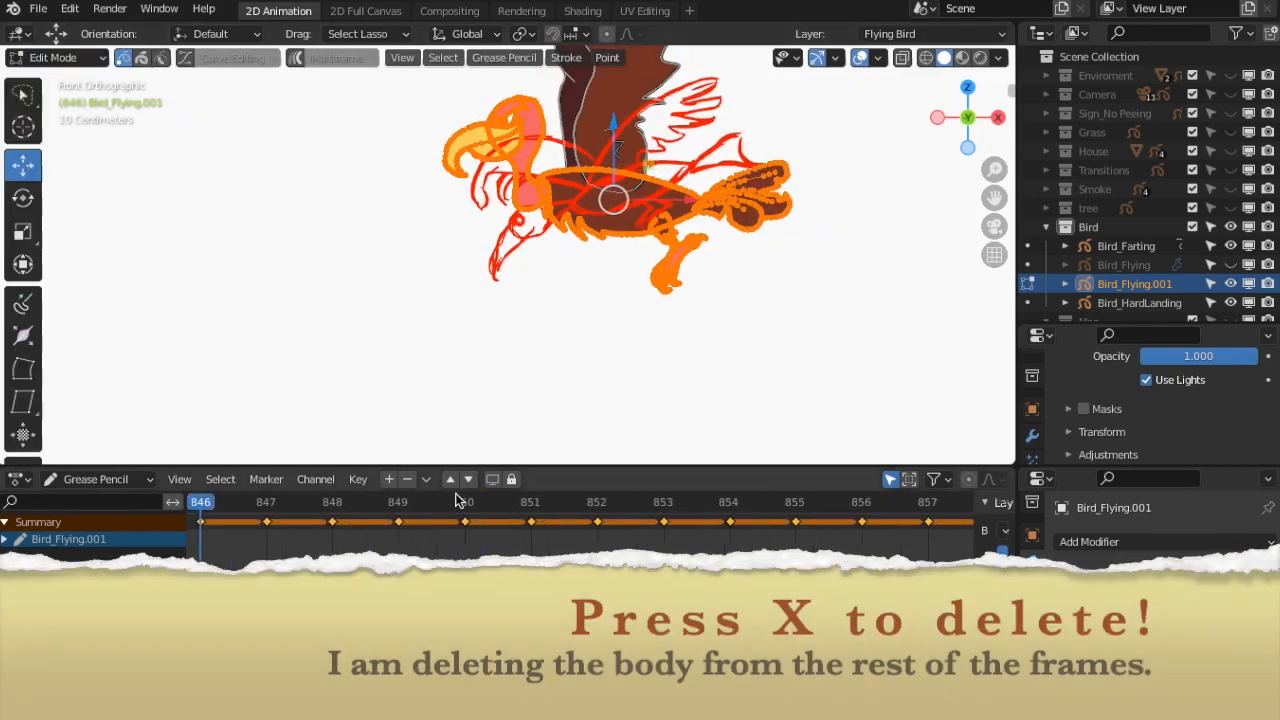
click(246, 505)
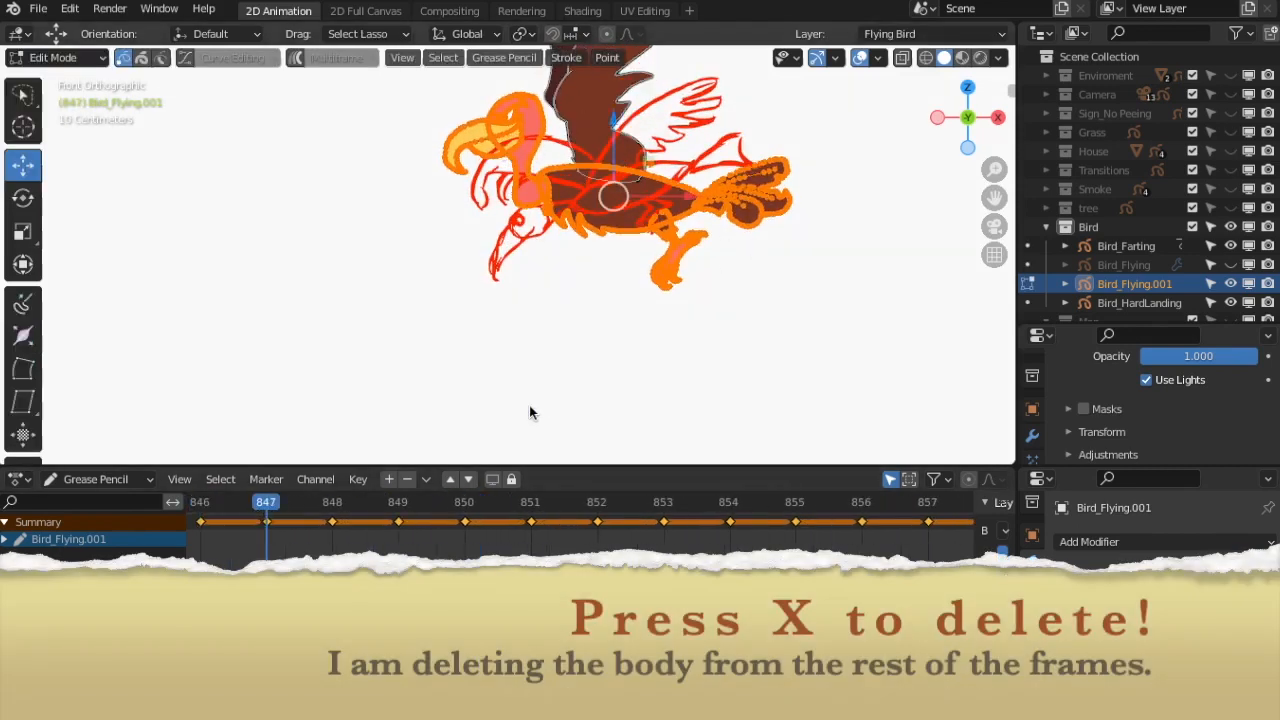
key(x)
click(467, 388)
scroll(610, 128, down, 3)
- Delete the selected body points at frames 848, 849 and 850, keeping only the wings
click(332, 502)
key(x)
click(656, 334)
key(Right)
key(x)
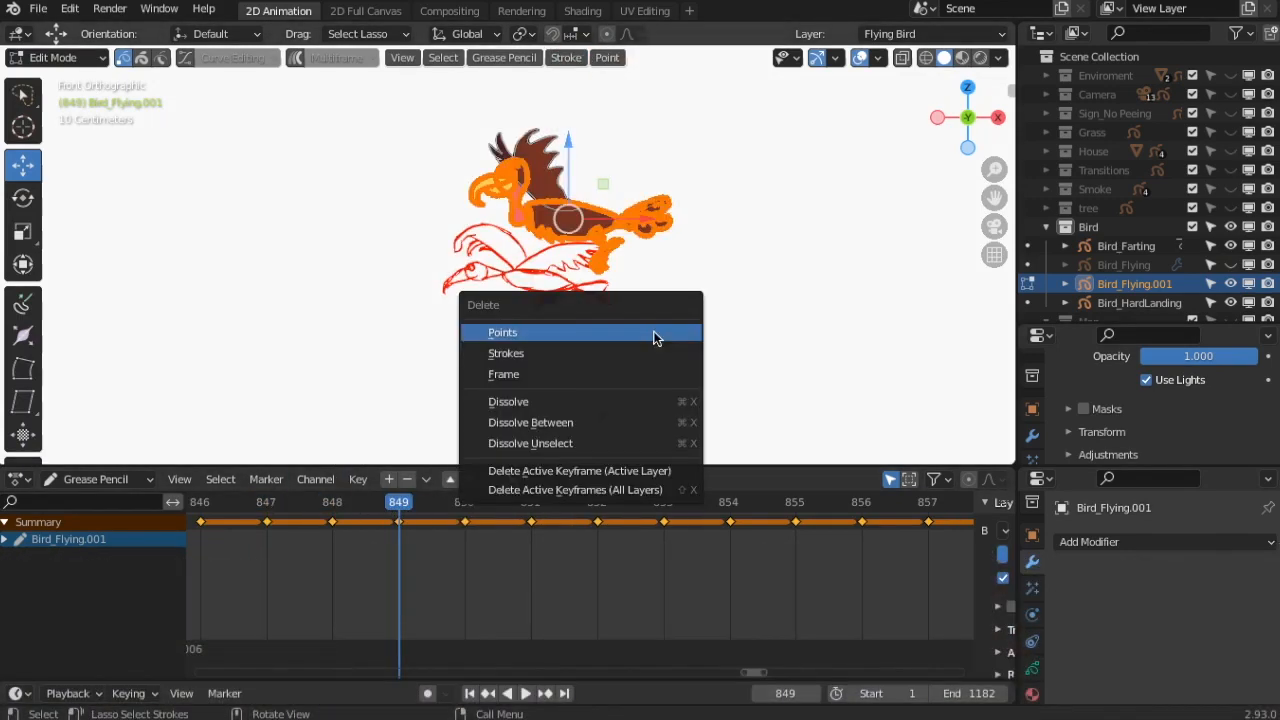
click(655, 334)
key(Right)
key(x)
click(610, 411)
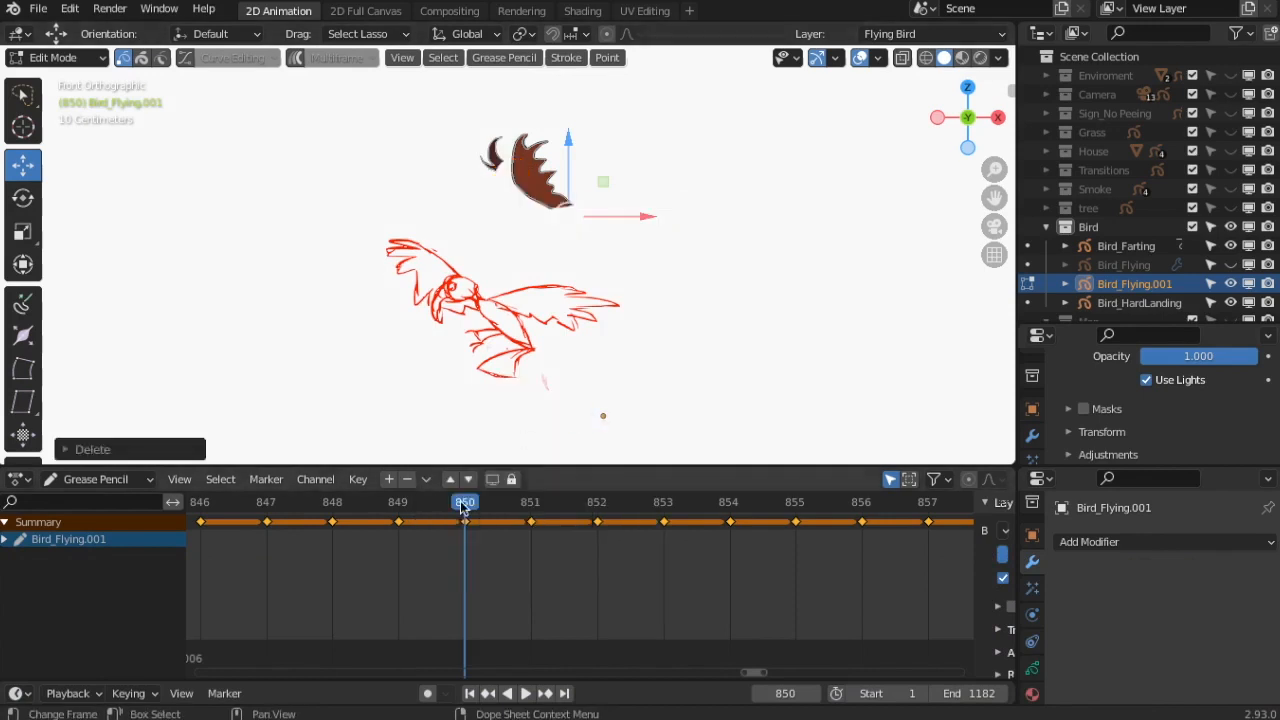
- Delete the selected body points at frames 851, 852, 853 and 854, keeping only the wings
key(Right)
key(x)
click(640, 436)
key(Right)
key(x)
click(560, 406)
key(Right)
key(x)
click(690, 357)
key(Right)
key(x)
click(686, 331)
- Try deleting from the timeline at frame 855 and undo the deletions
click(777, 498)
key(x)
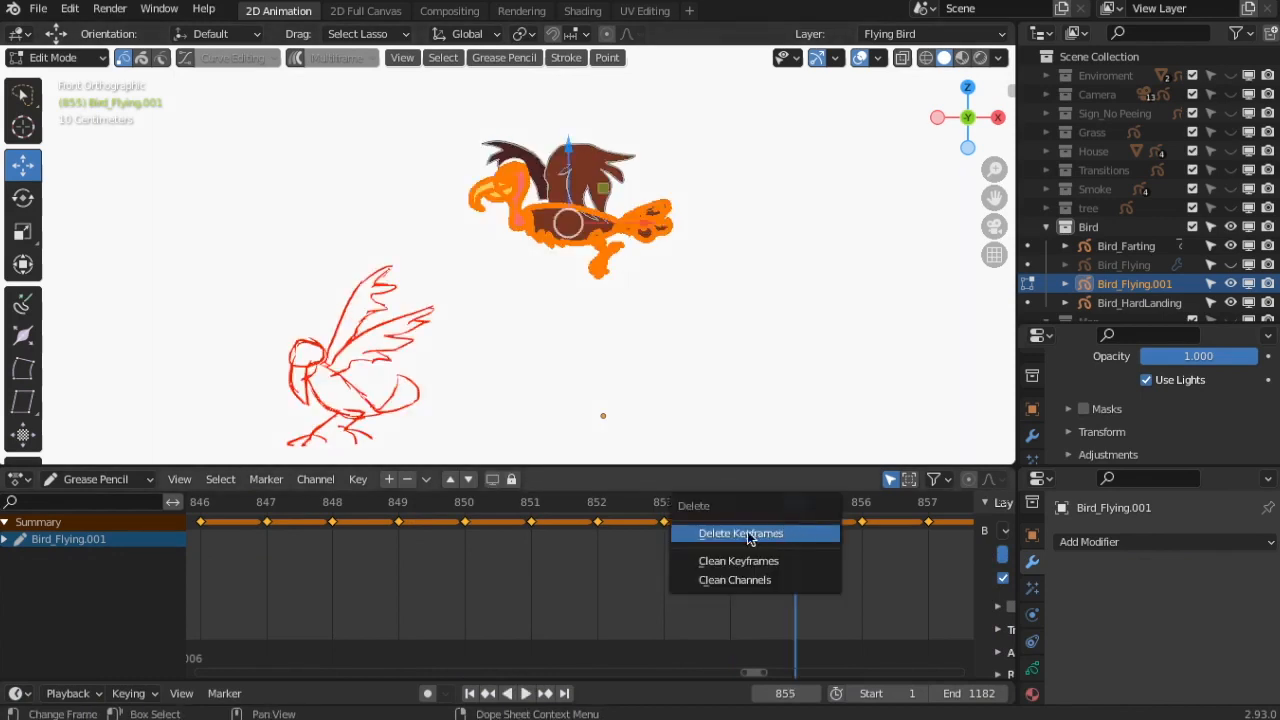
click(749, 536)
key(ctrl+z)
scroll(725, 436, up, 4)
key(x)
click(756, 586)
key(ctrl+z)
scroll(739, 293, up, 2)
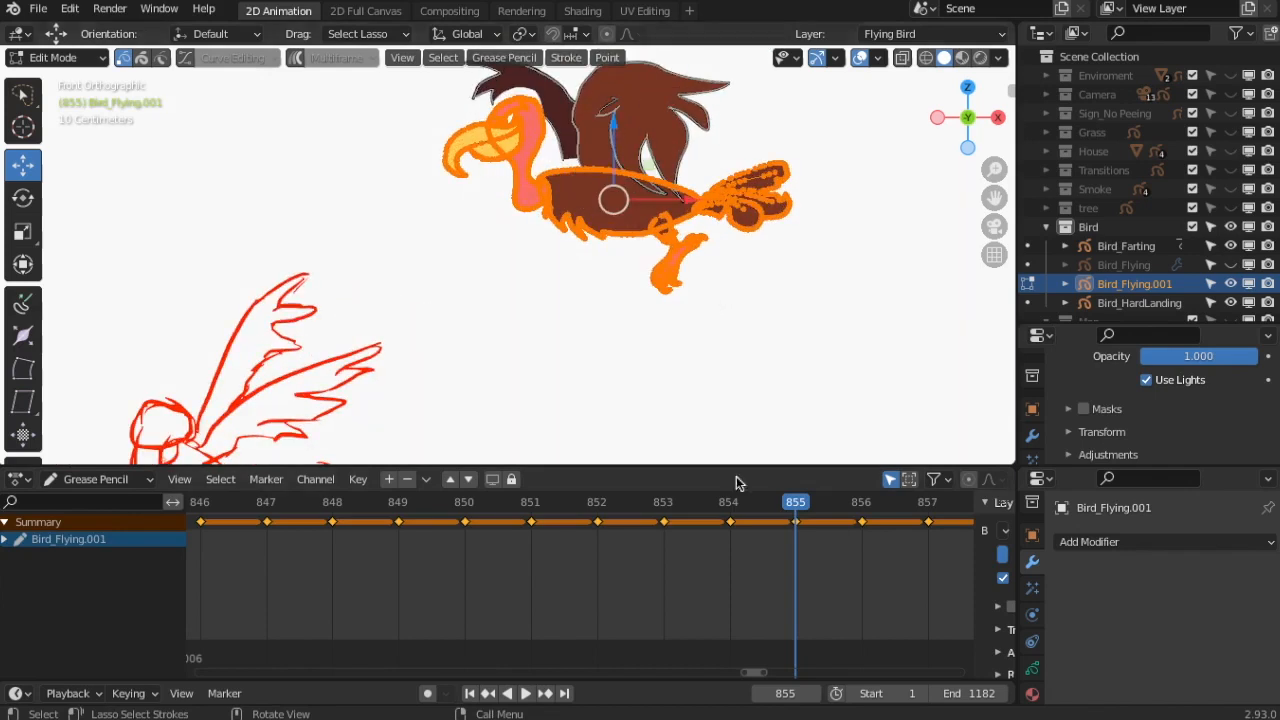
- Delete the selected body points at frame 856, keeping the wings
click(843, 499)
key(x)
click(736, 334)
scroll(654, 297, down, 4)
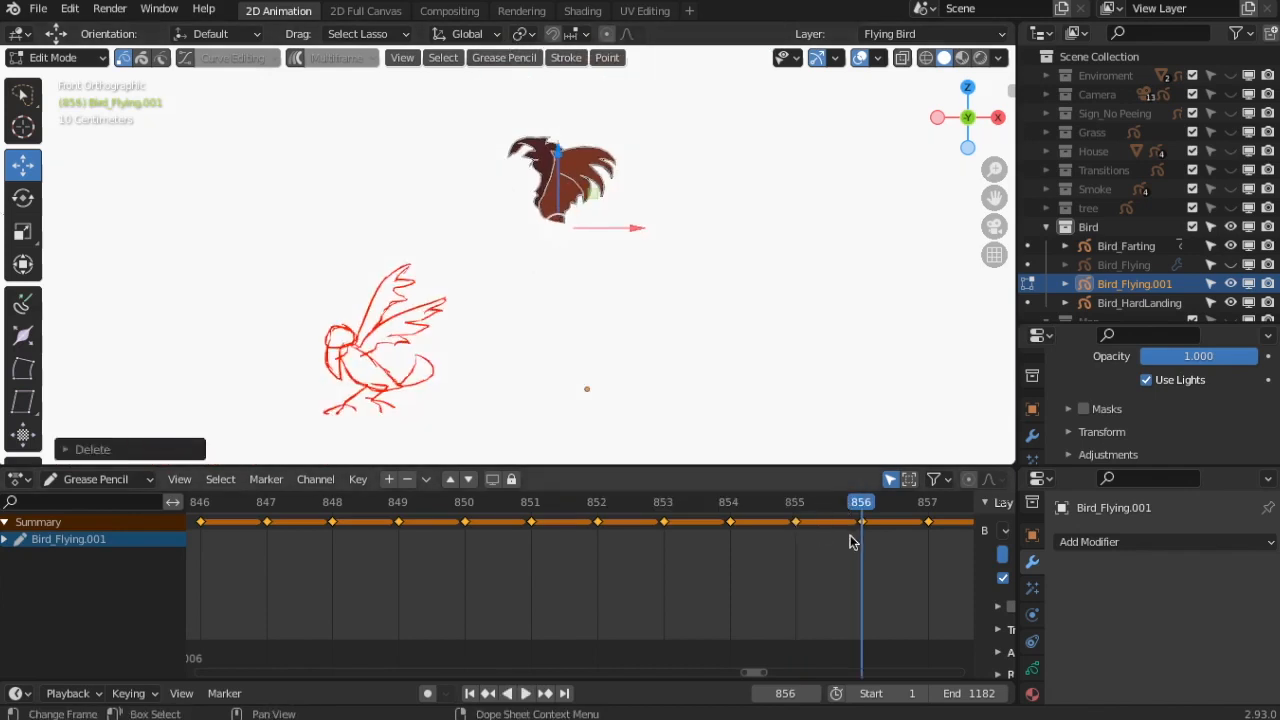
- At frame 857, adjust the lasso selection to exclude the wing strokes and delete the selected body points
middle_drag(850, 535, 554, 543)
key(ctrl+z)
scroll(588, 230, up, 2)
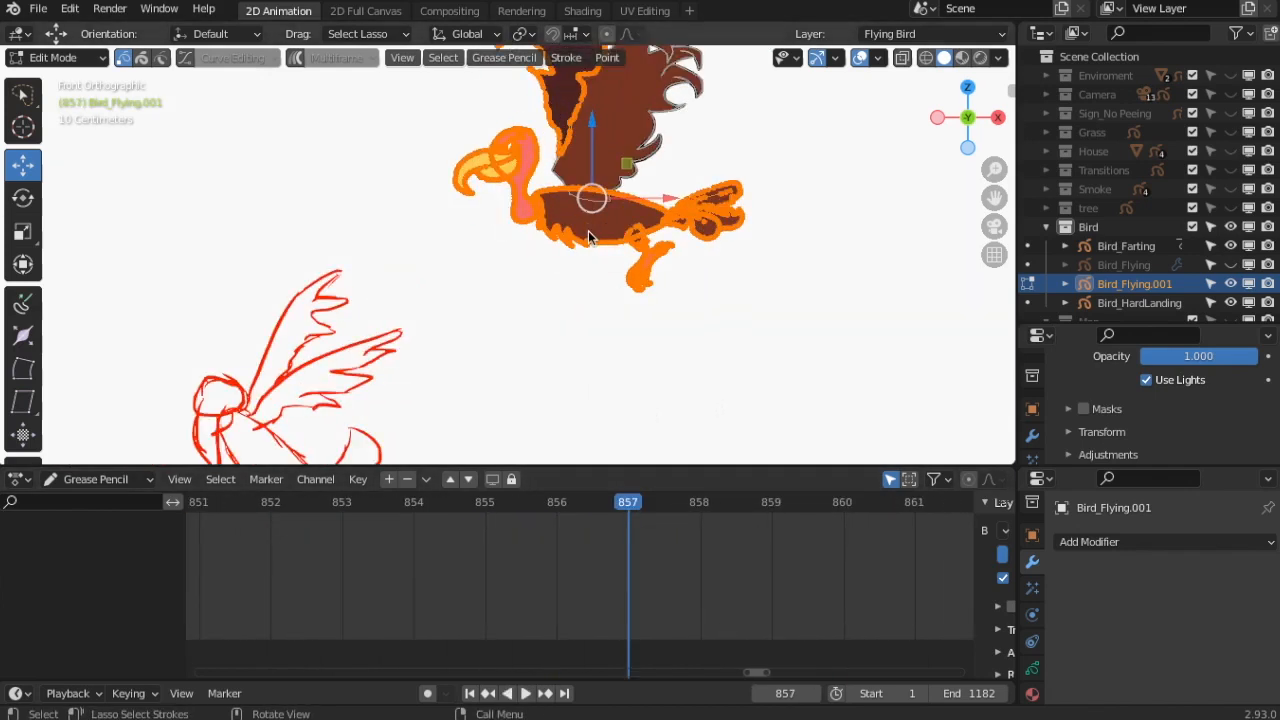
scroll(711, 575, down, 2)
shift+middle_drag(535, 138, 485, 398)
mouse_move(625, 210)
mouse_down()
mouse_move(437, 222)
mouse_move(516, 372)
mouse_up()
mouse_move(686, 231)
ctrl+mouse_down()
mouse_move(482, 368)
mouse_move(718, 400)
mouse_move(710, 392)
ctrl+mouse_up()
scroll(630, 335, down, 5)
key(x)
click(546, 389)
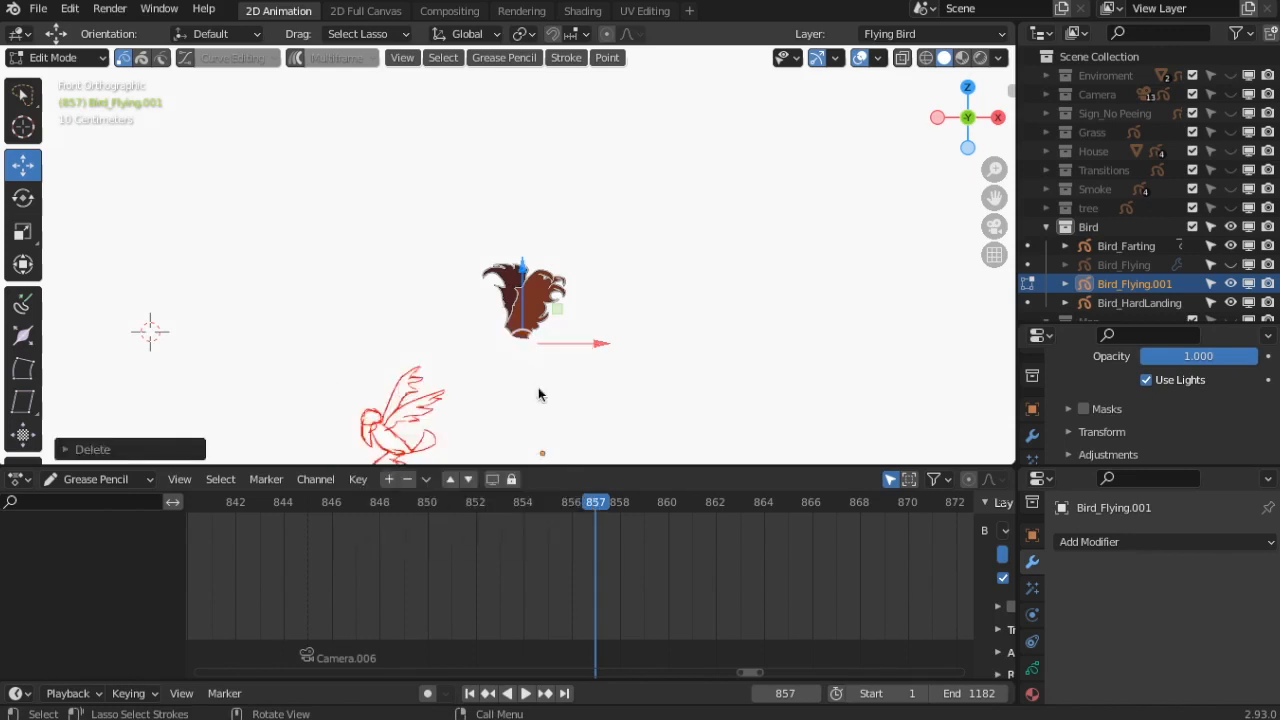
- Delete the selected body points at frame 858, keeping the wings
key(Right)
key(x)
click(480, 432)
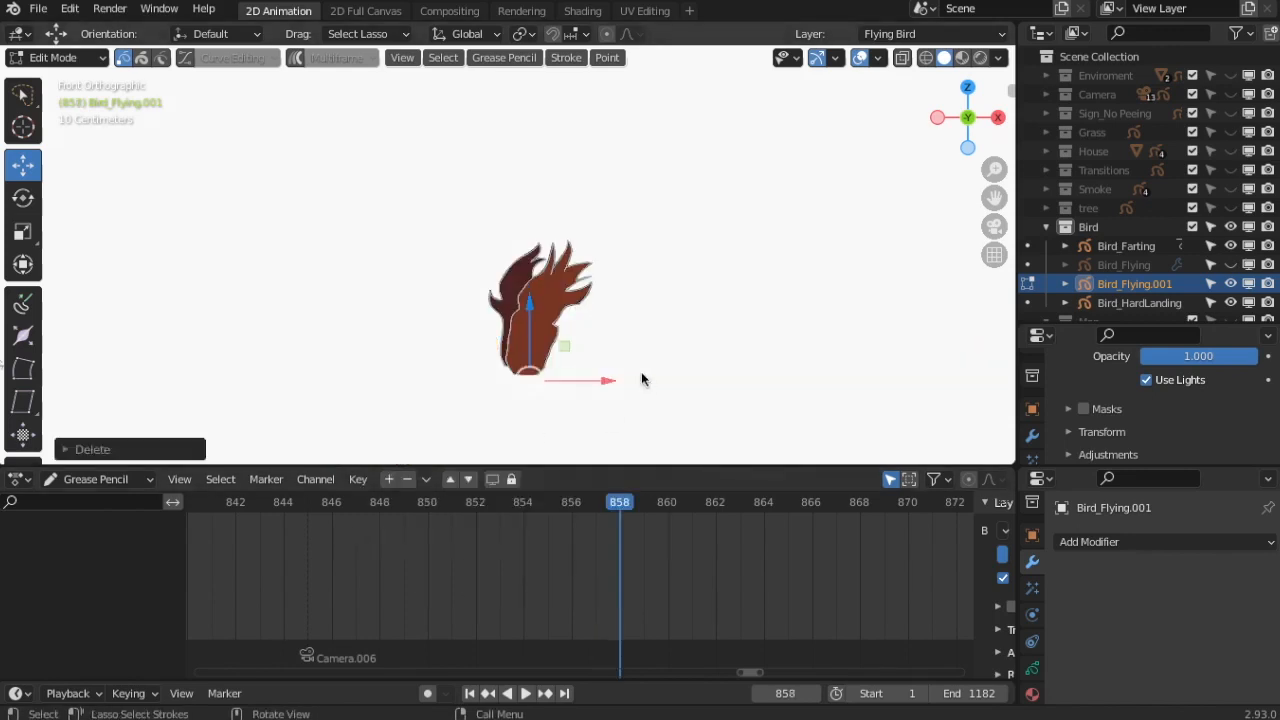
- Play the animation from about frame 844 to review the edited bird frames
key(Right)
key(Right)
drag(610, 502, 275, 528)
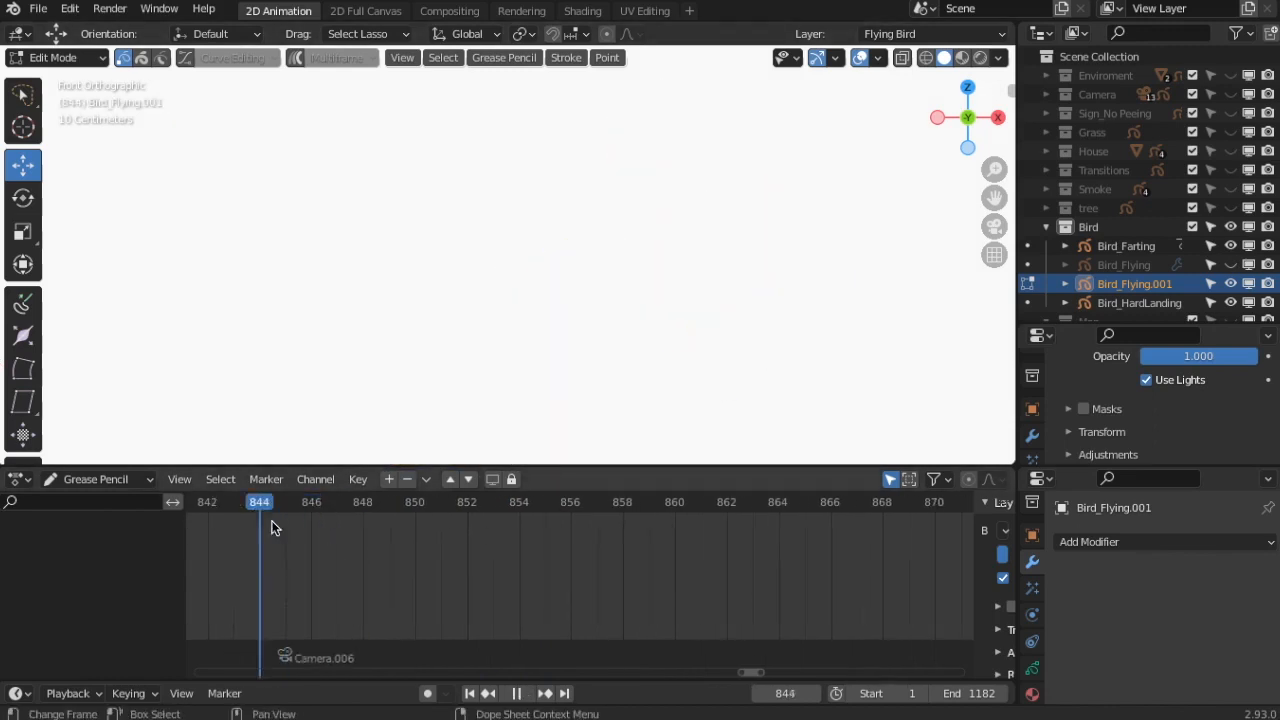
key(space)
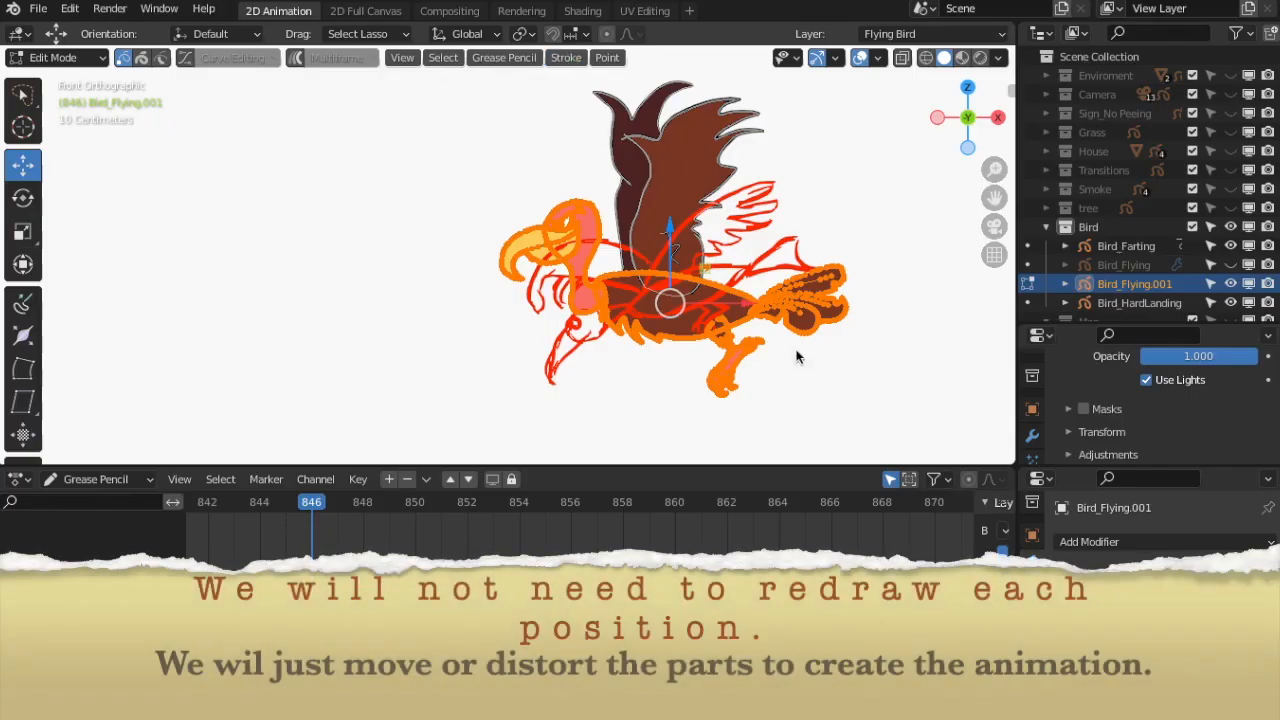
- Enlarge the lower editors and rename the Flying Bird layer to Bird_Wings
mouse_move(1165, 465)
mouse_down()
mouse_move(1169, 357)
mouse_move(1170, 374)
mouse_up()
click(1032, 635)
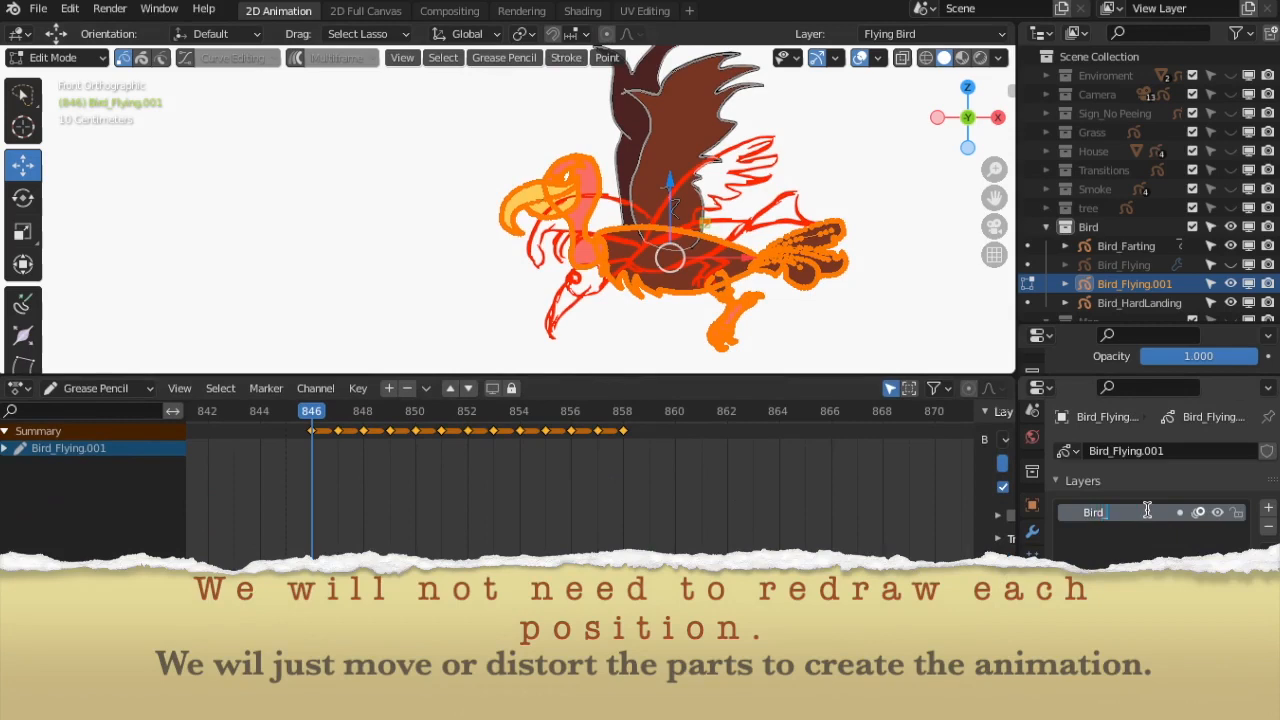
key(Return)
- Add a second grease pencil layer and name it Bird_Body
click(1268, 508)
double_click(1108, 513)
key(BackSpace)
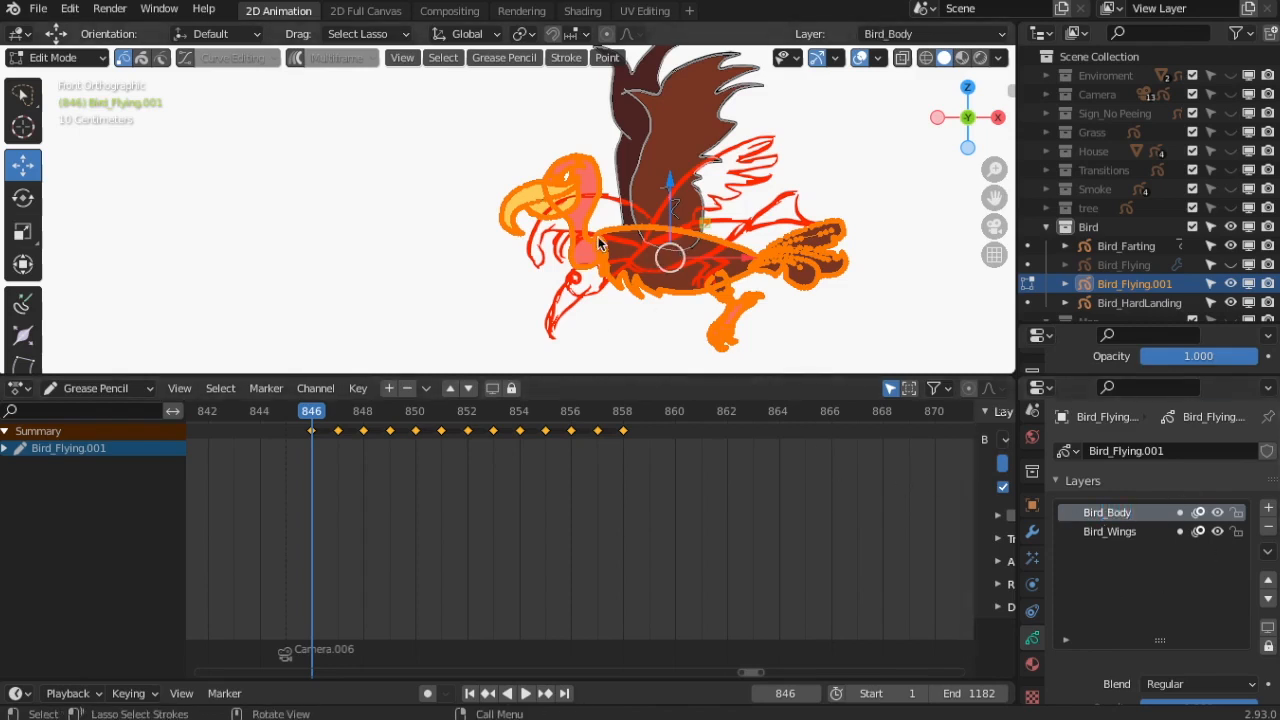
- Move the selected body strokes at frame 846 to the Bird_Body layer and hide the Bird_Wings layer
click(565, 58)
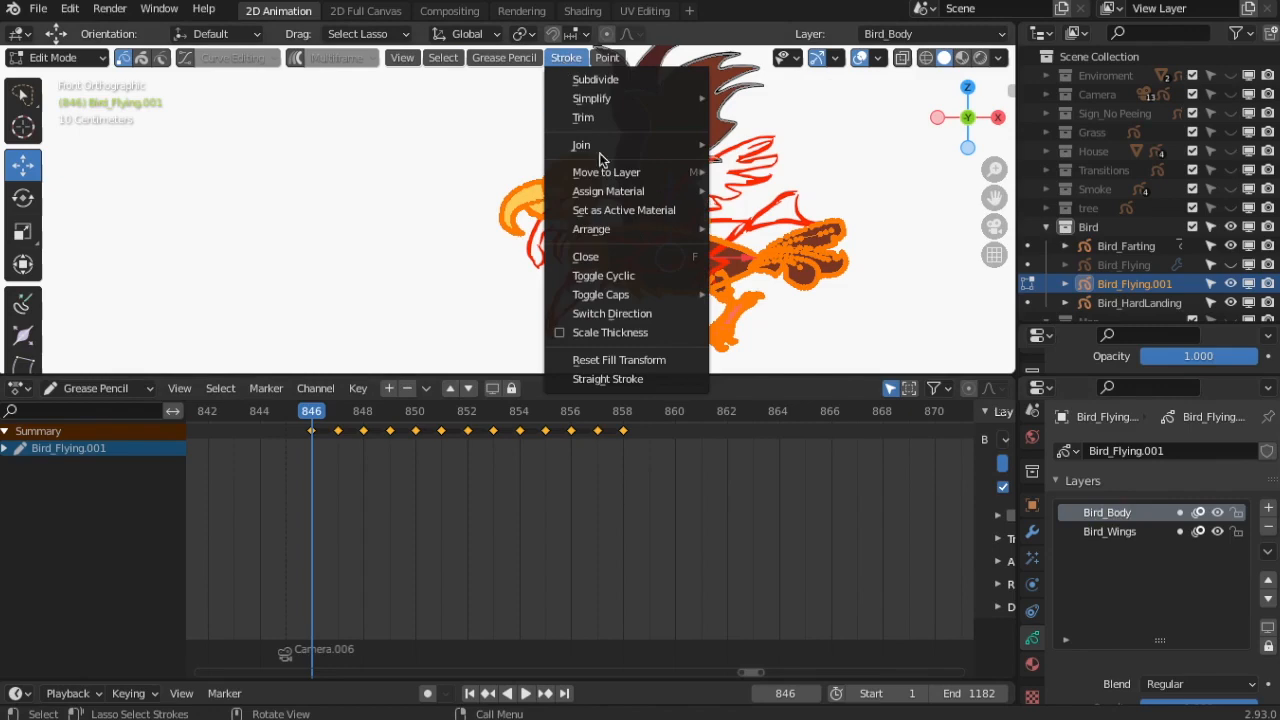
mouse_move(606, 172)
click(751, 190)
click(1217, 532)
drag(338, 412, 312, 421)
- Select all linked tail feather strokes and move them to a new layer named Bird_Tail
shift+middle_drag(904, 294, 714, 254)
scroll(714, 261, up, 2)
mouse_move(815, 245)
mouse_down()
mouse_move(740, 134)
mouse_move(620, 266)
mouse_move(636, 258)
mouse_up()
key(ctrl+l)
key(g)
right_click(727, 263)
scroll(724, 262, up, 4)
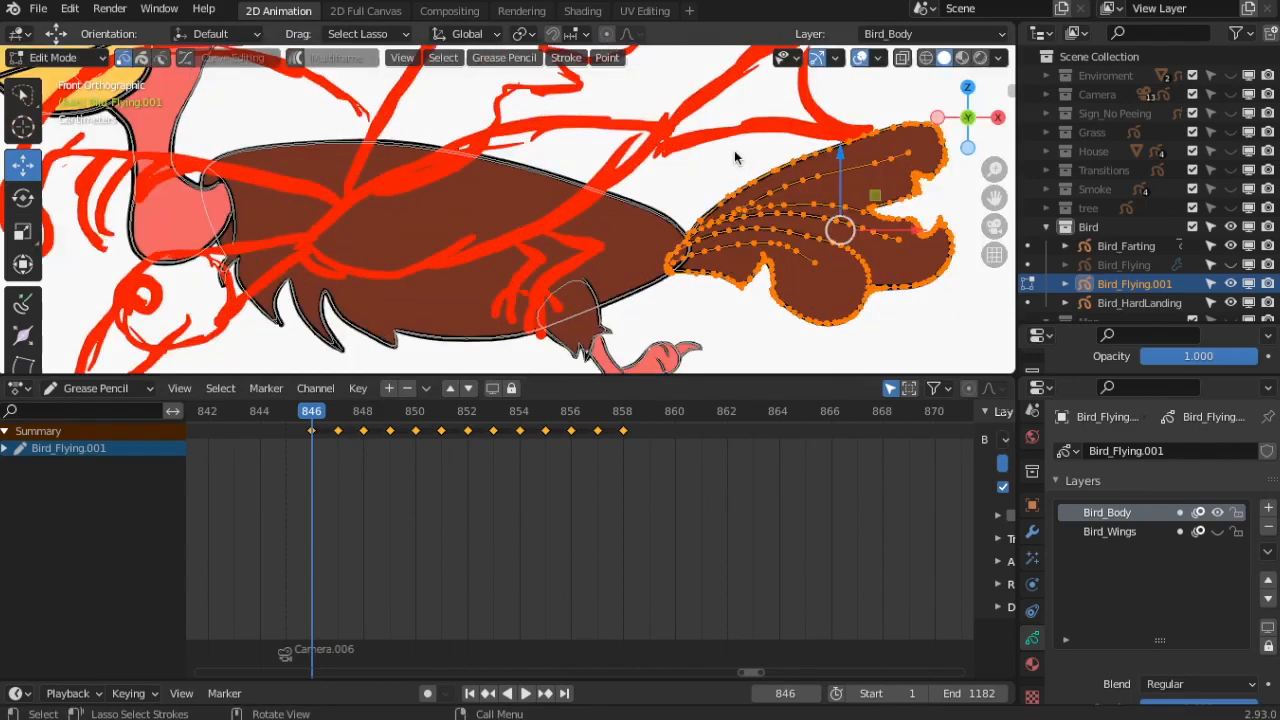
key(r)
right_click(852, 268)
click(575, 60)
mouse_move(606, 172)
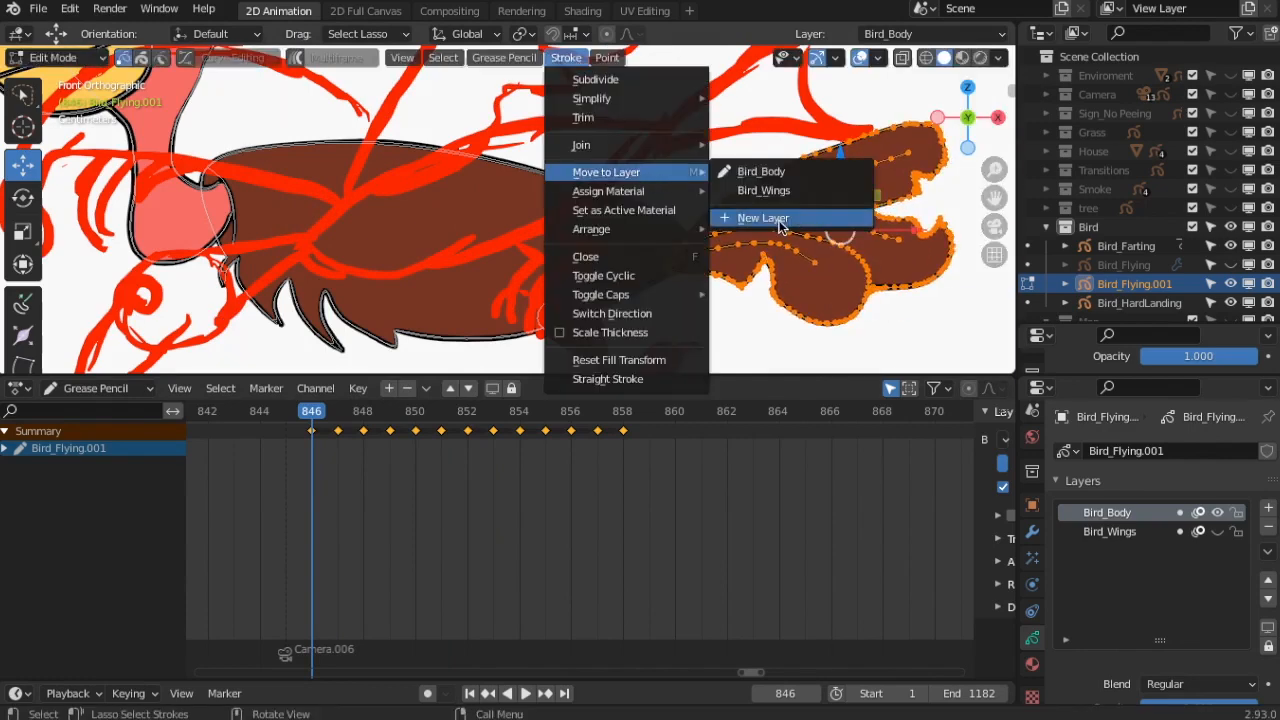
click(757, 215)
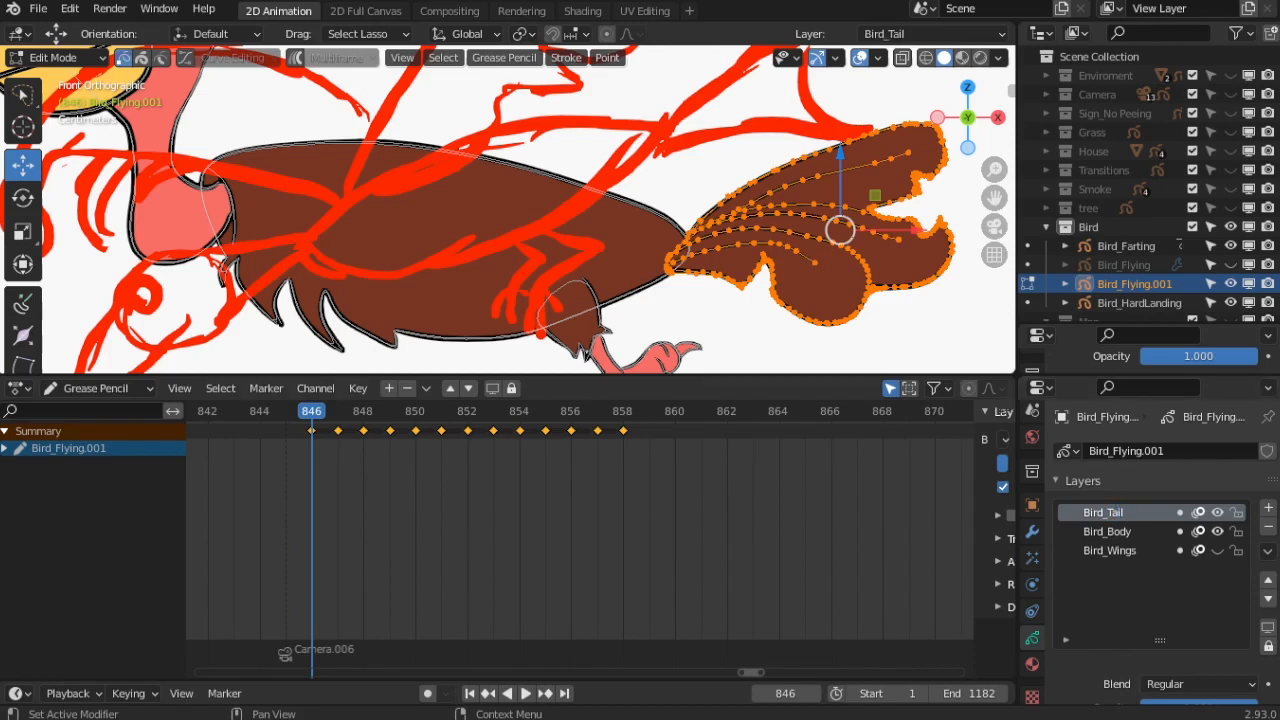
- Play back the animation to check the separated tail, and hide the Bird_Tail layer at frame 846
key(space)
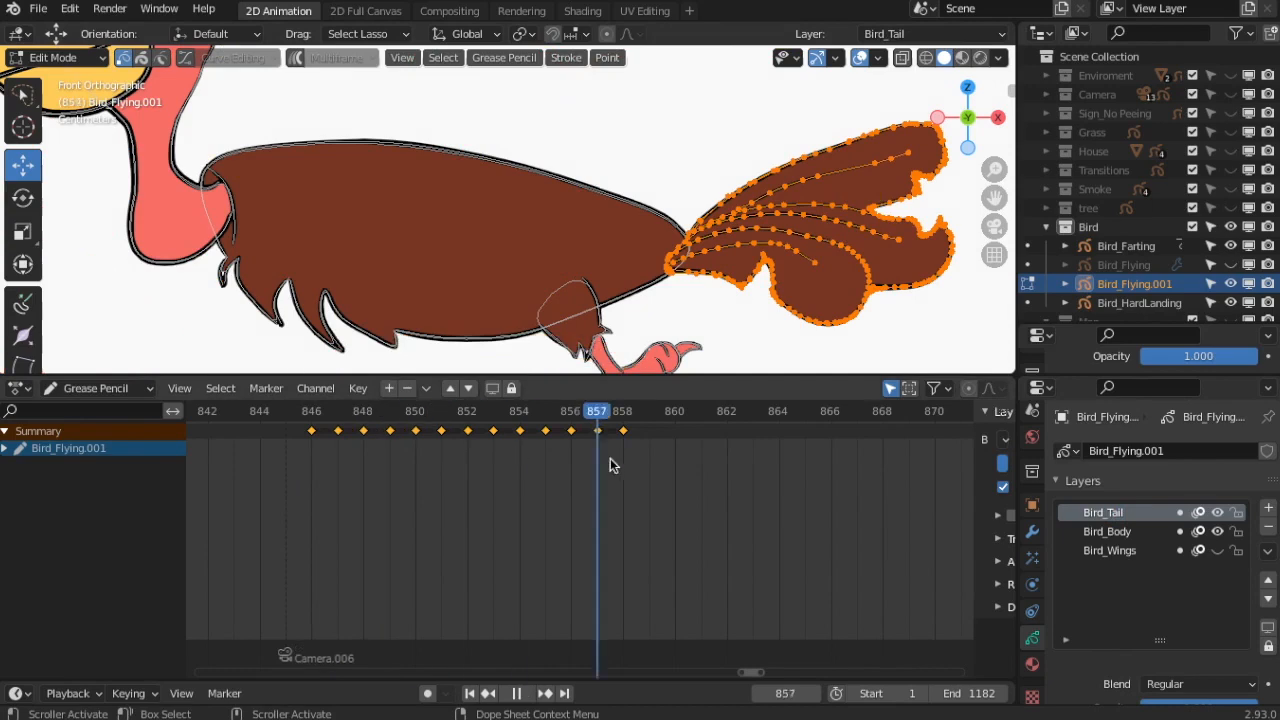
key(Escape)
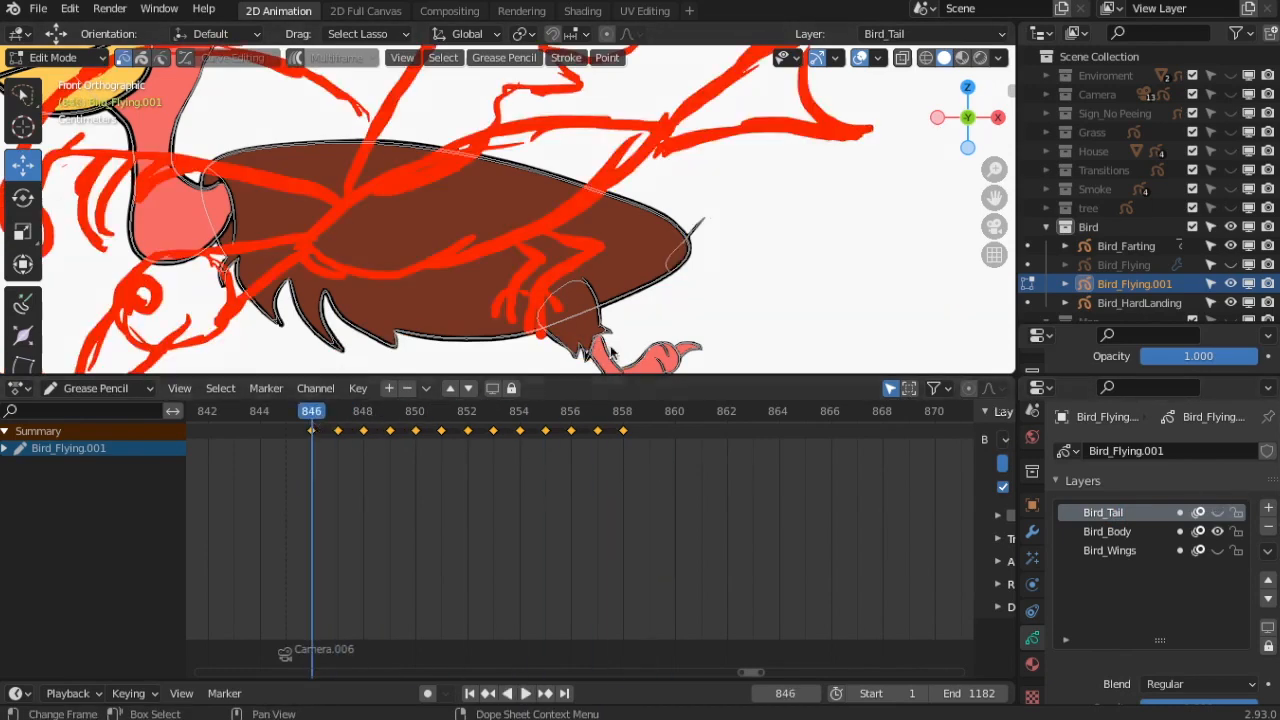
- Lasso the bird's leg, extend the selection to its linked strokes and move them to a new layer
scroll(657, 307, down, 2)
shift+middle_drag(657, 307, 710, 157)
scroll(756, 169, down, 2)
mouse_move(708, 148)
mouse_down()
mouse_move(592, 163)
mouse_move(690, 215)
mouse_up()
scroll(734, 232, up, 3)
scroll(742, 140, up, 2)
mouse_move(769, 86)
ctrl+mouse_down()
mouse_move(713, 85)
mouse_move(700, 160)
ctrl+mouse_up()
mouse_move(745, 262)
mouse_down()
mouse_move(794, 83)
mouse_move(577, 220)
mouse_move(735, 262)
mouse_up()
scroll(755, 230, down, 1)
scroll(755, 230, down, 2)
key(ctrl+l)
scroll(832, 276, up, 2)
scroll(832, 276, down, 2)
key(g)
right_click(851, 249)
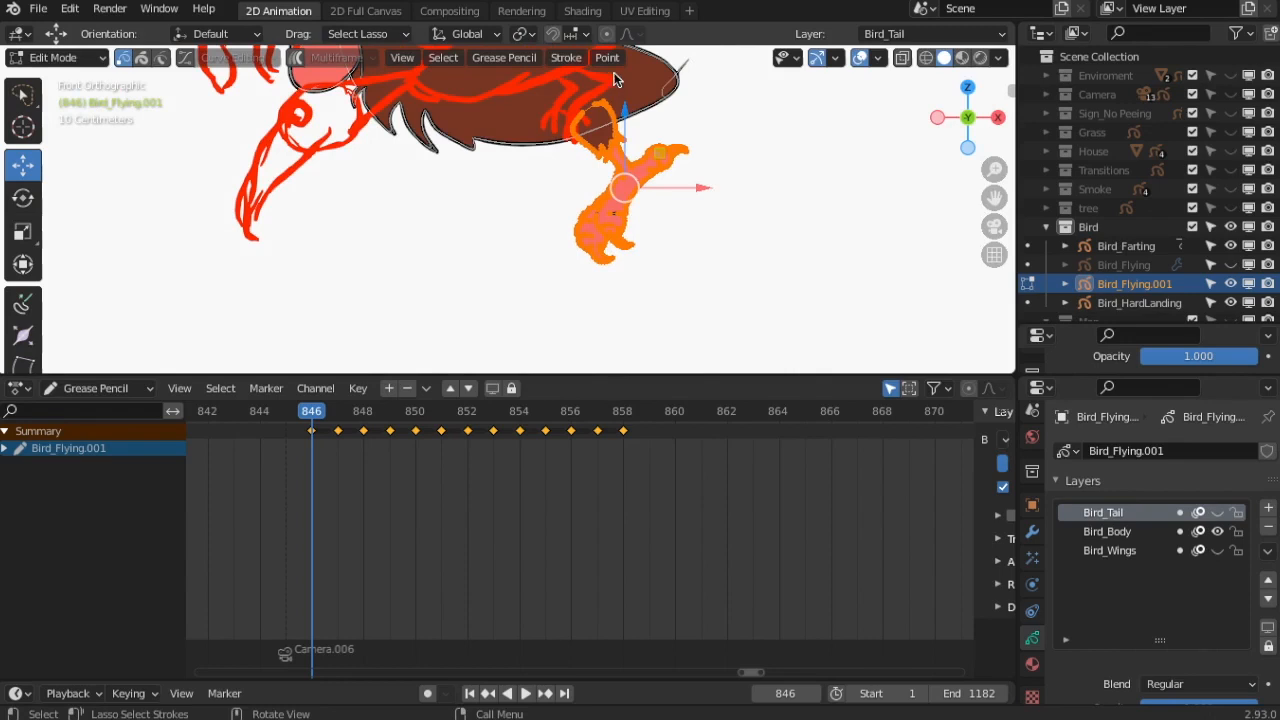
click(566, 57)
mouse_move(591, 171)
click(766, 238)
- Name the new leg layer Bird-Leg and hide it
double_click(1098, 516)
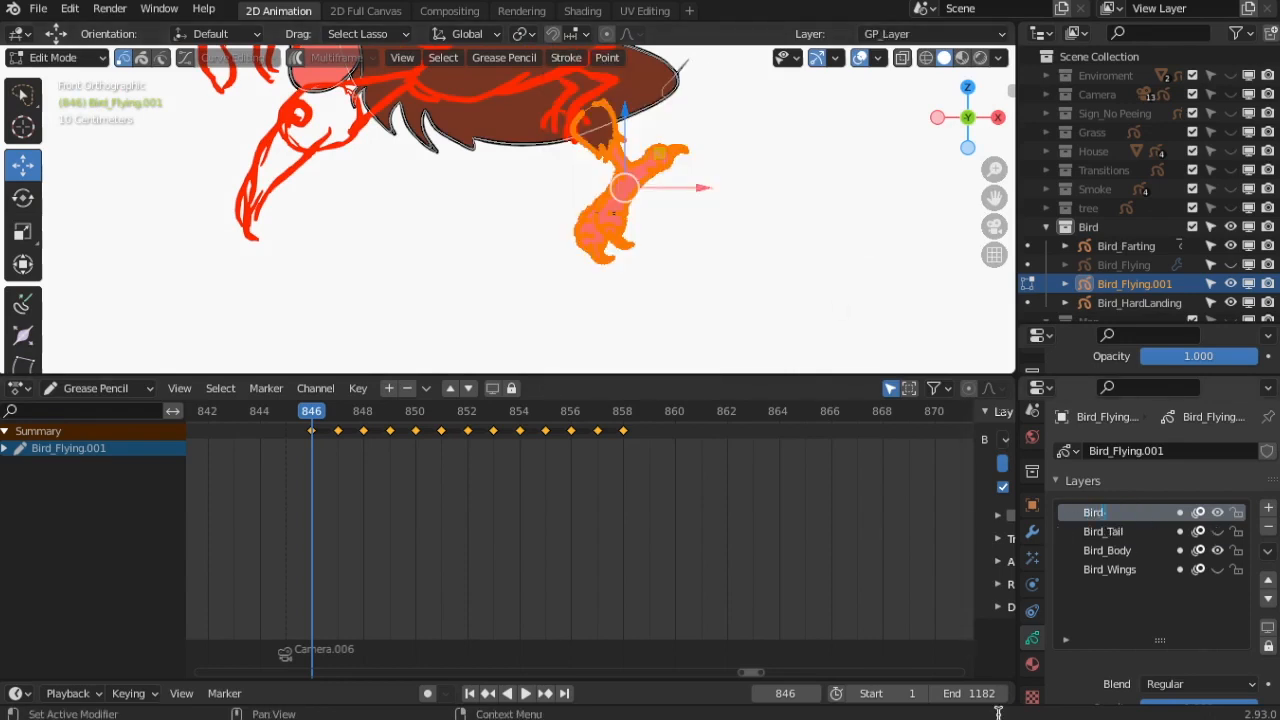
key(Return)
click(1217, 512)
scroll(586, 262, down, 3)
shift+middle_drag(586, 262, 715, 389)
scroll(685, 90, up, 2)
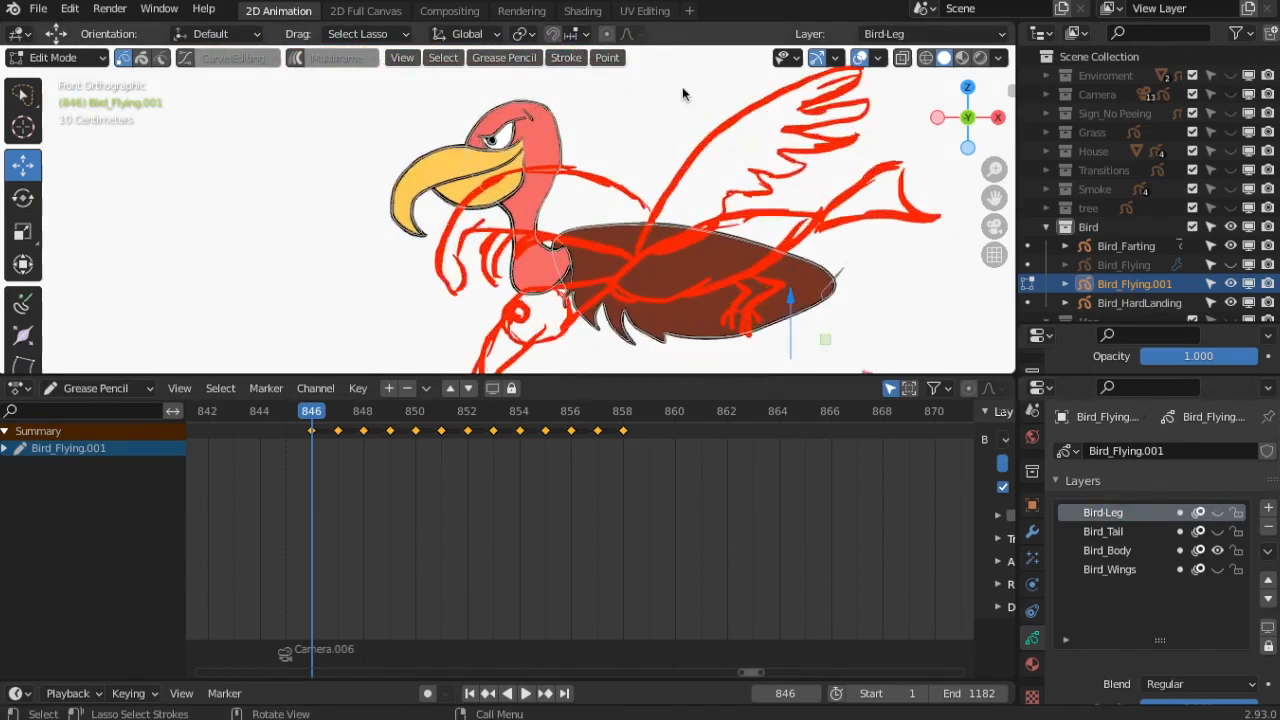
- Lasso the bird's head and neck, extend the selection to linked strokes and move them to a new layer named Bird_Head
scroll(685, 92, down, 2)
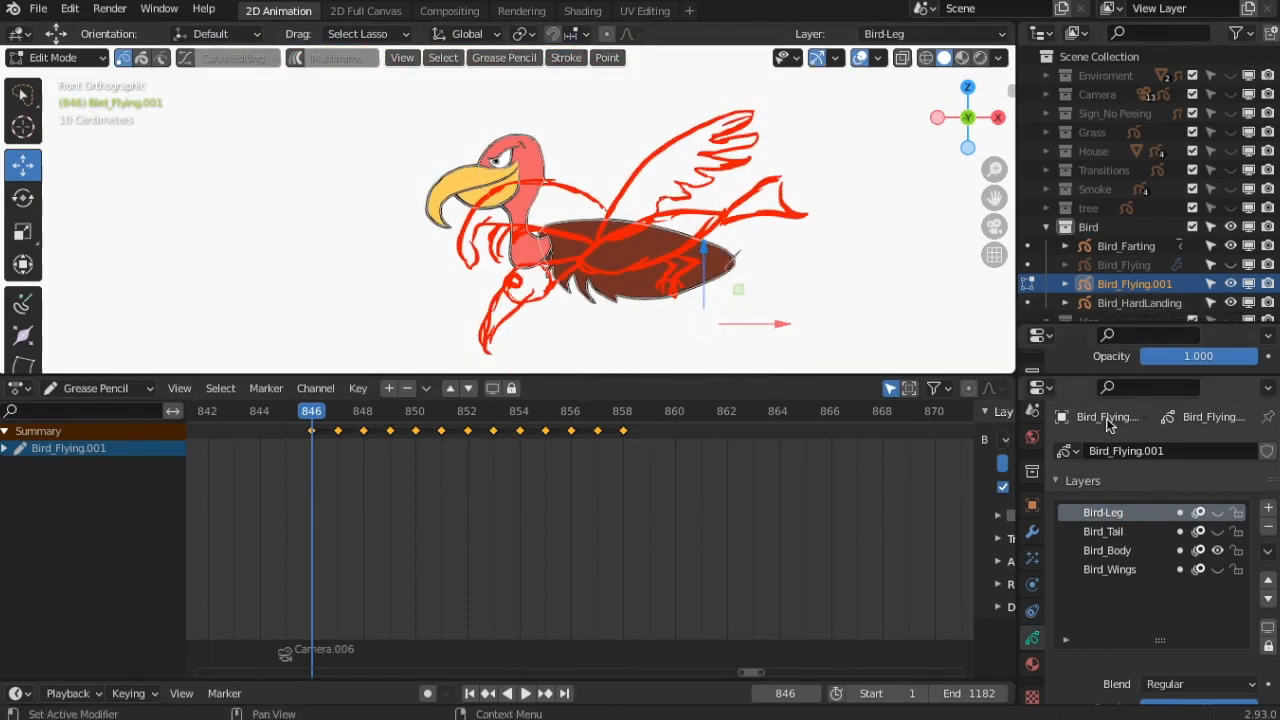
scroll(543, 245, up, 2)
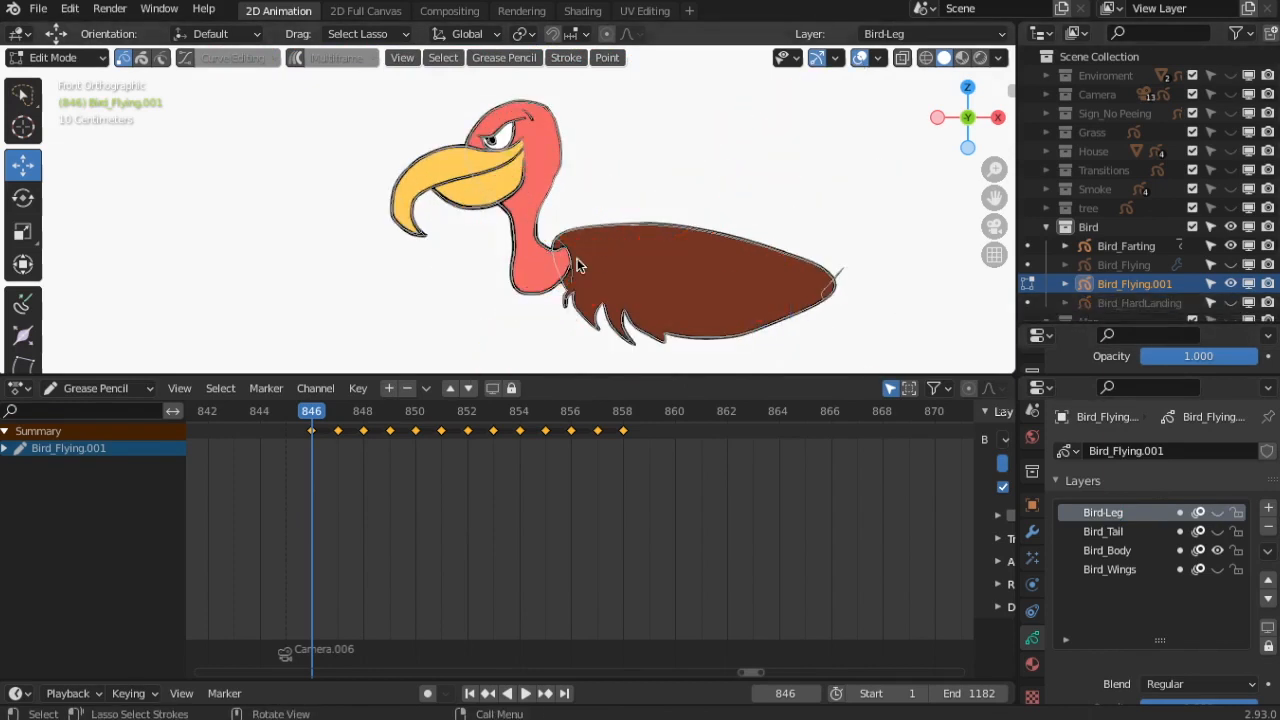
mouse_move(608, 101)
mouse_down()
mouse_move(340, 204)
mouse_move(514, 337)
mouse_move(545, 240)
mouse_up()
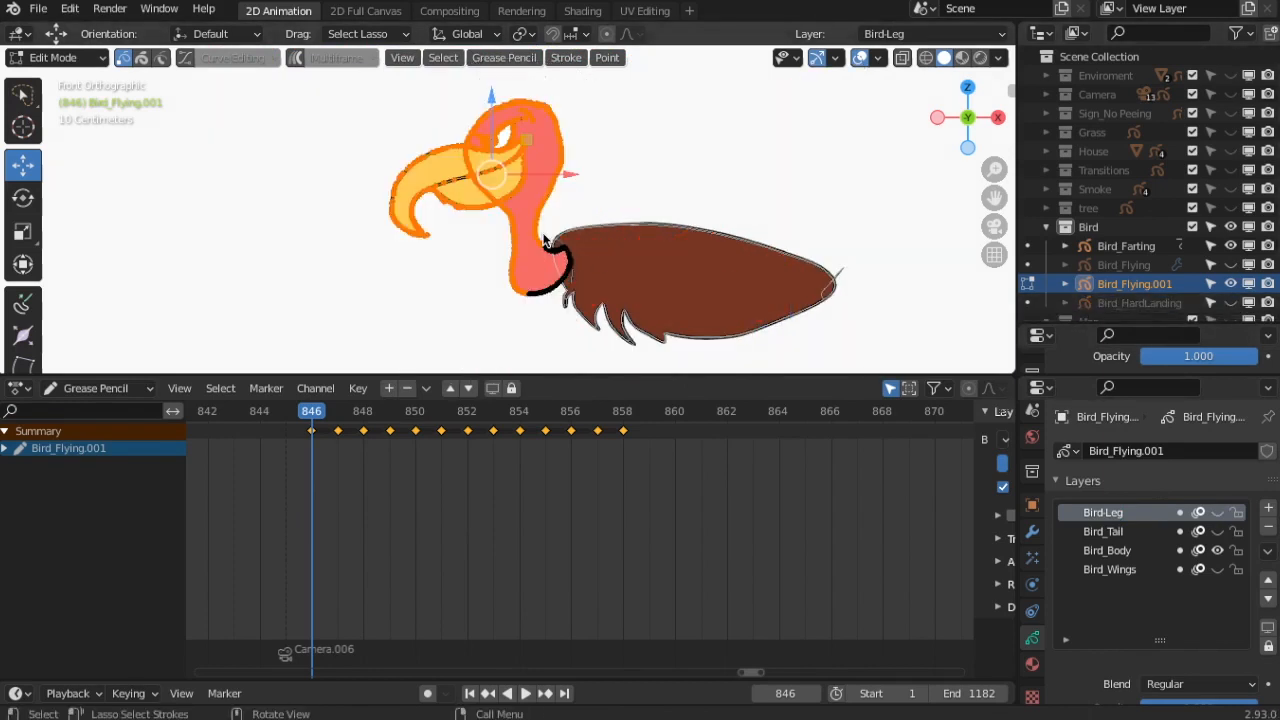
key(ctrl+l)
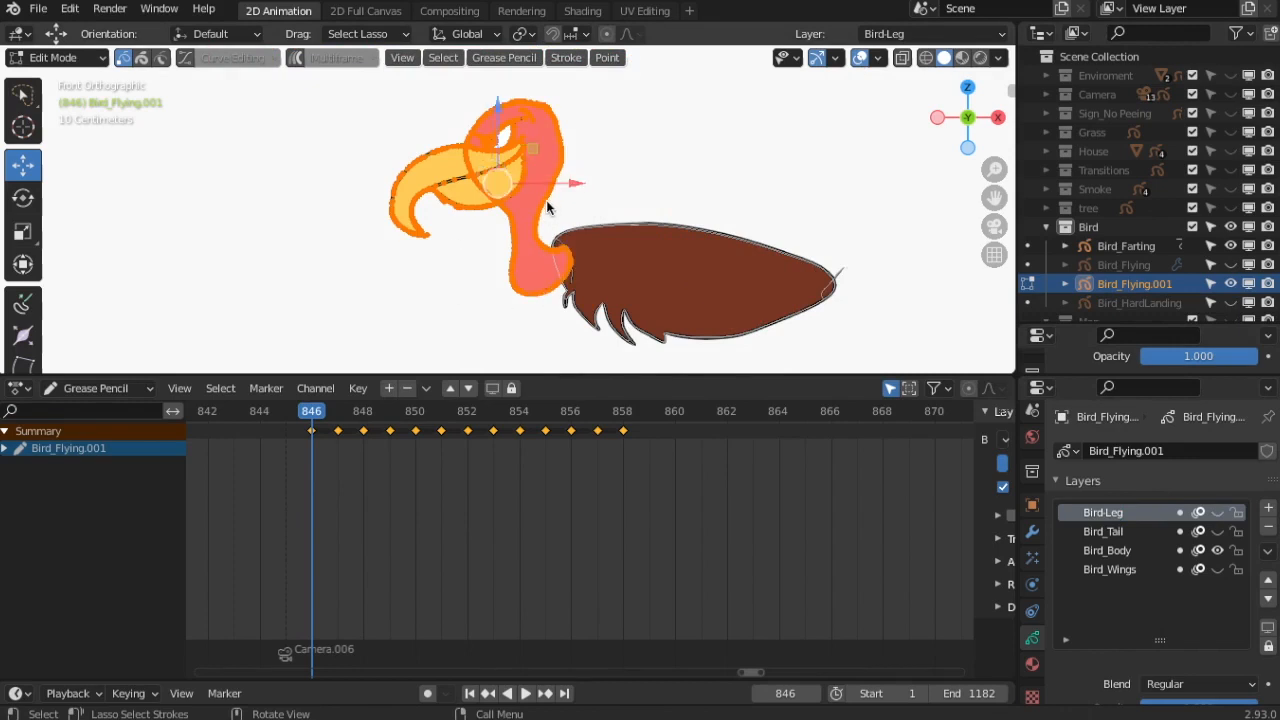
click(566, 57)
mouse_move(610, 171)
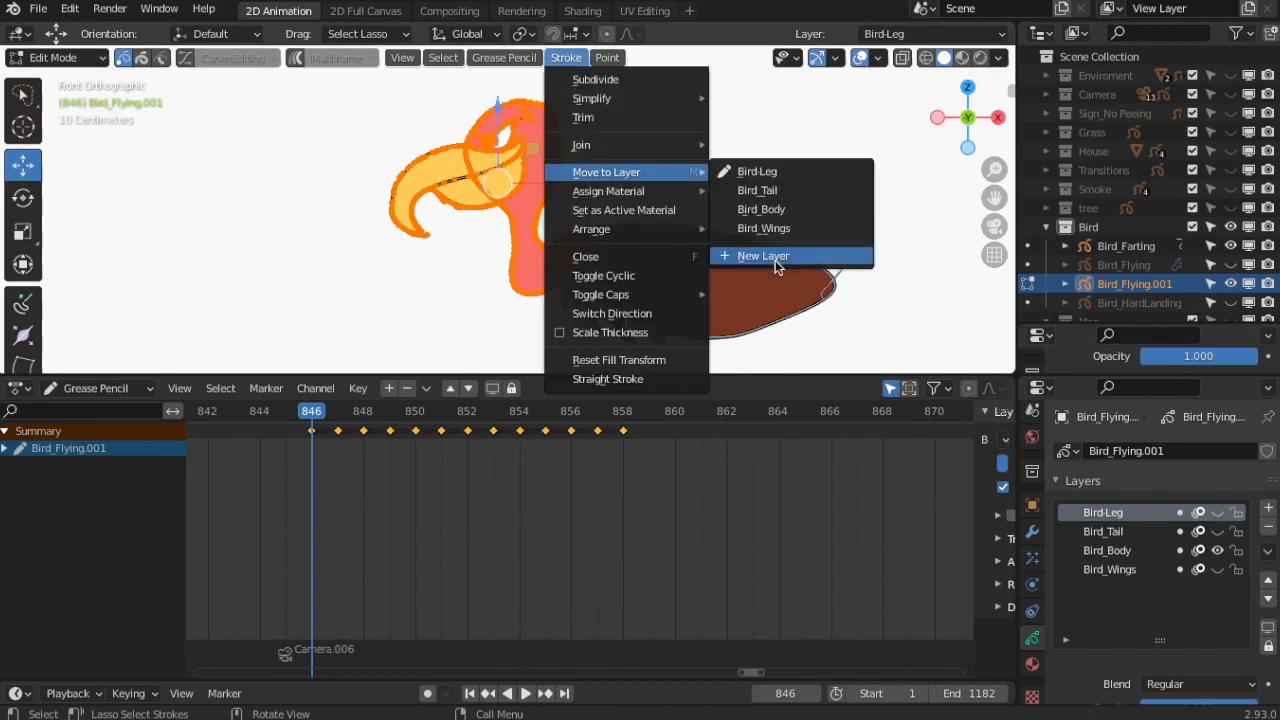
click(768, 258)
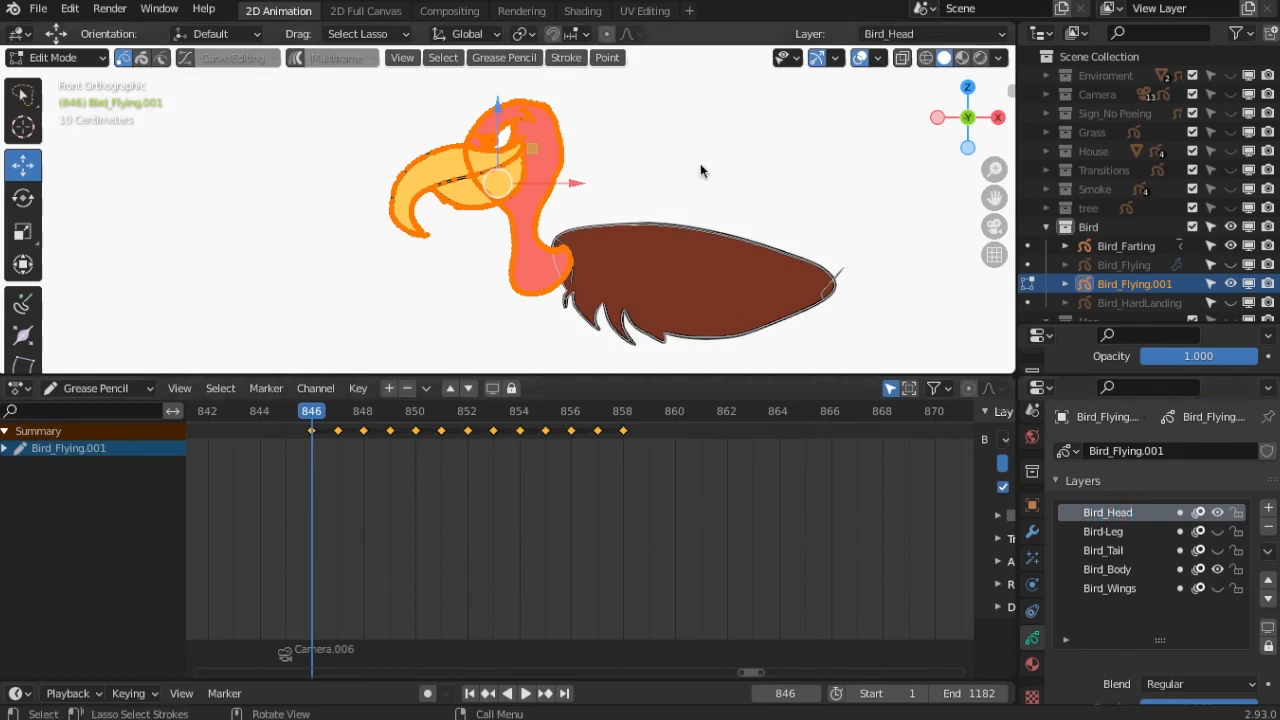
- Select all linked beak strokes, move them to a new layer named Bird_Beak and hide that layer
scroll(480, 260, up, 5)
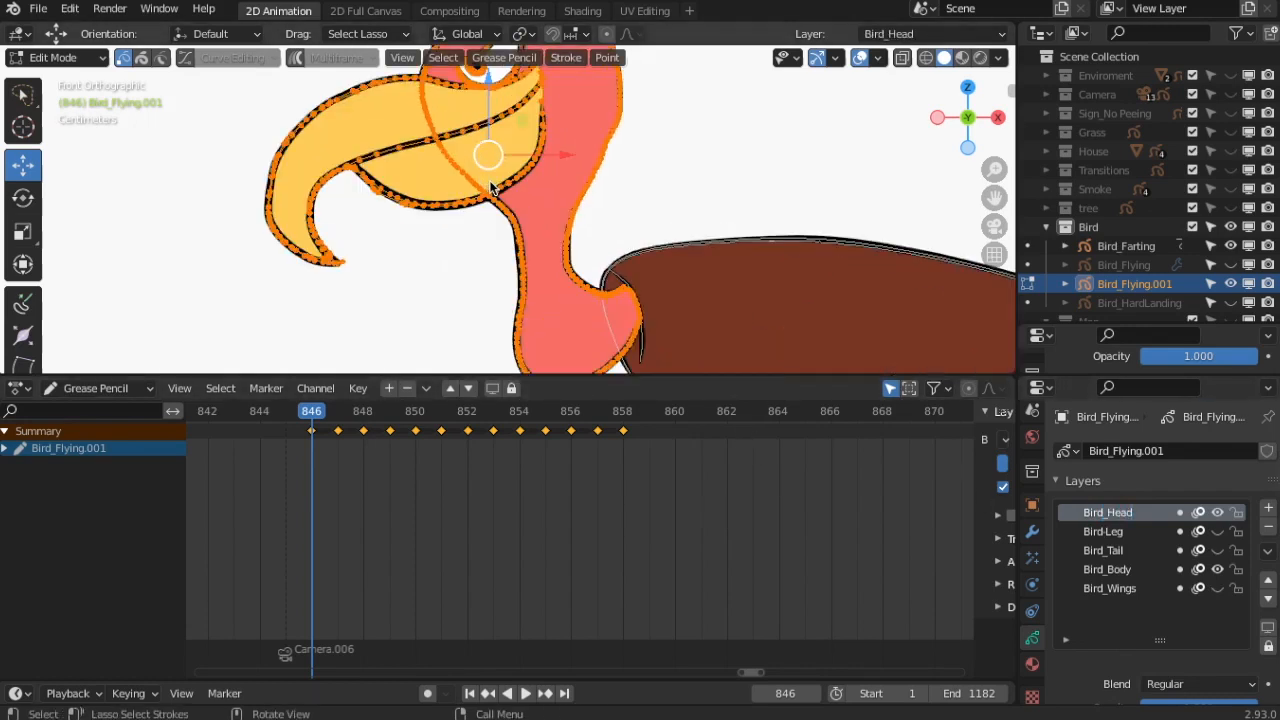
scroll(389, 199, down, 3)
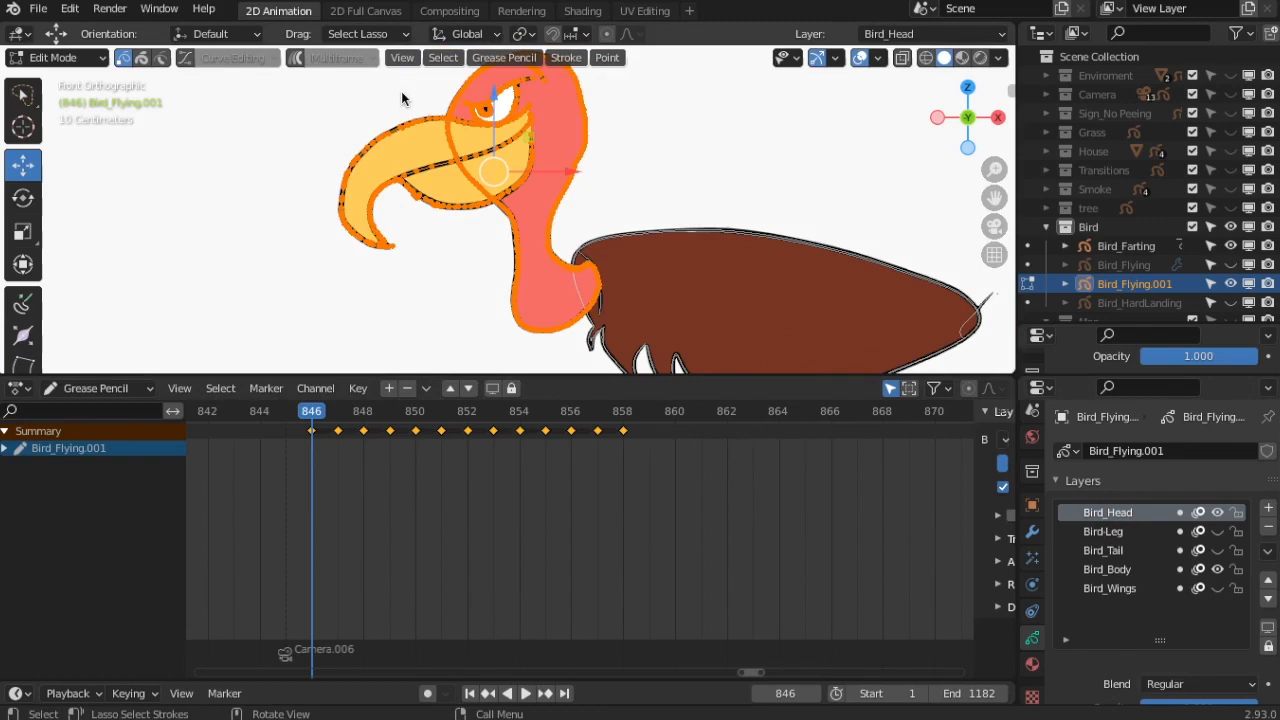
mouse_move(401, 91)
mouse_down()
mouse_move(277, 206)
mouse_move(476, 224)
mouse_up()
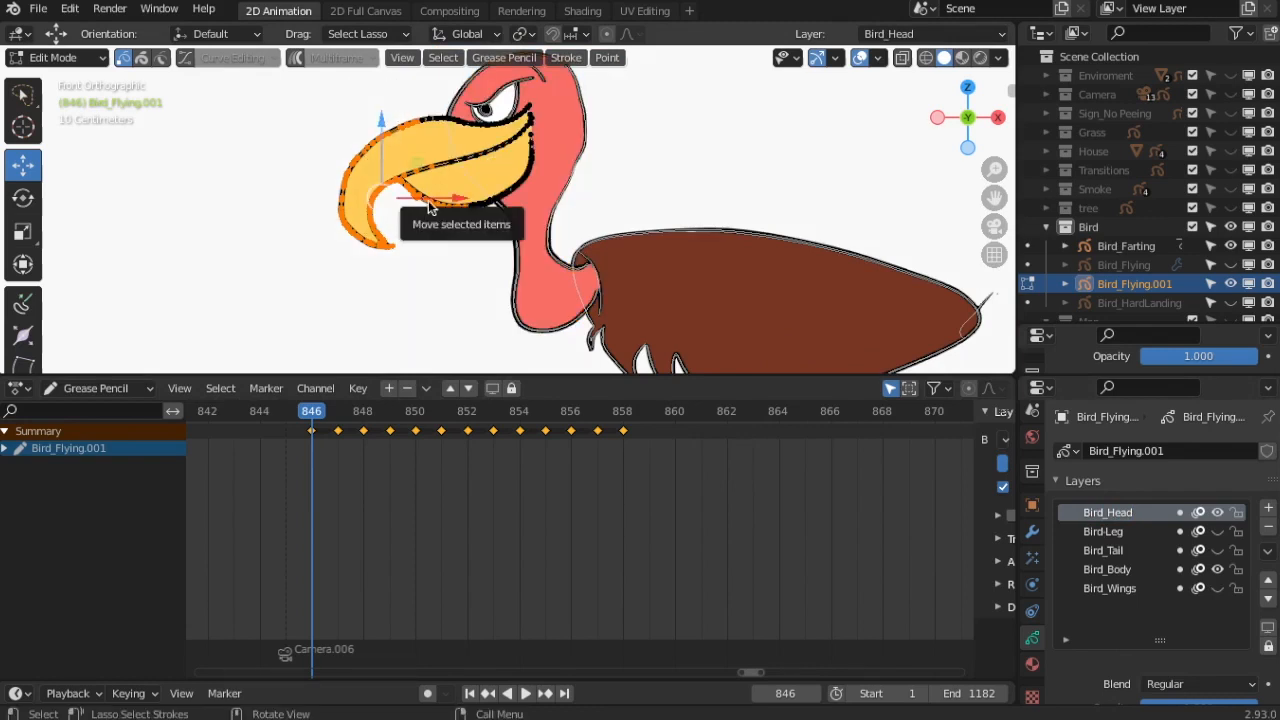
key(l)
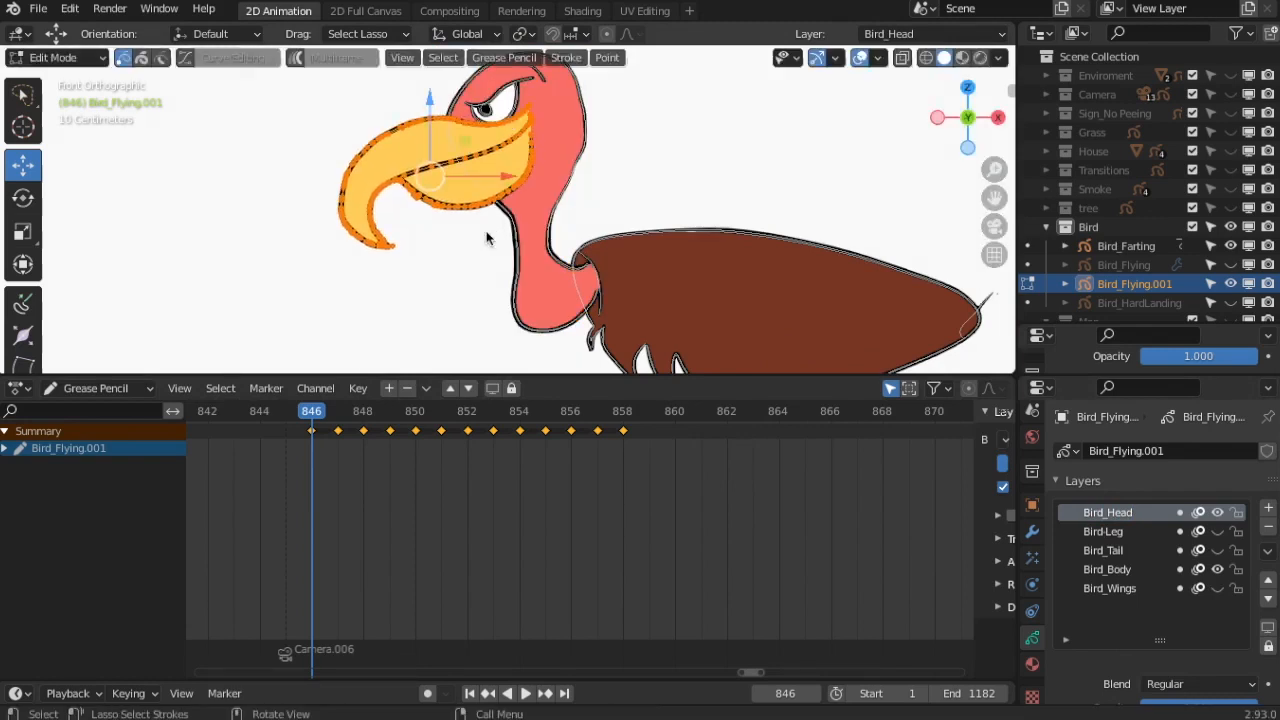
click(568, 57)
mouse_move(609, 174)
click(767, 282)
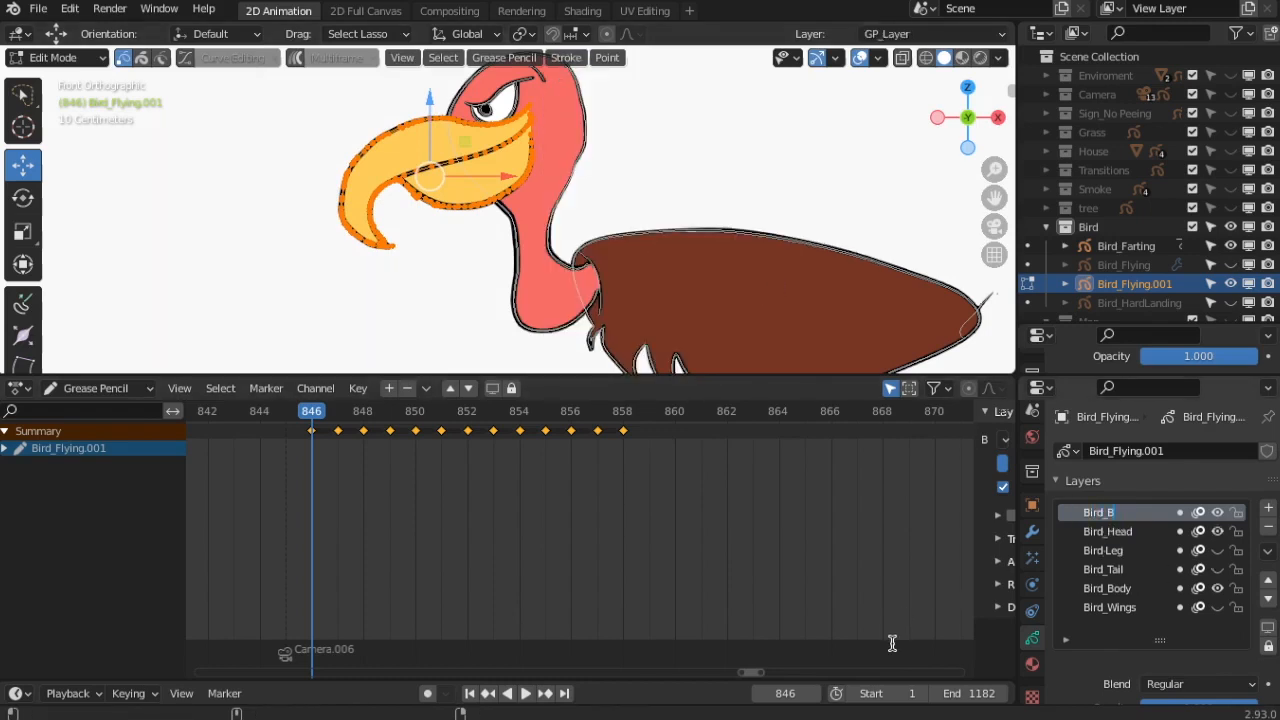
click(1219, 513)
click(1219, 513)
click(1219, 513)
- Enlarge the viewport around the bird's eye and lock the head's red fill material, Material.034
scroll(513, 144, up, 4)
mouse_move(513, 144)
shift+middle_down()
mouse_move(543, 329)
mouse_move(583, 173)
shift+middle_up()
mouse_move(648, 204)
mouse_down()
mouse_move(691, 138)
mouse_move(494, 203)
mouse_move(641, 207)
mouse_up()
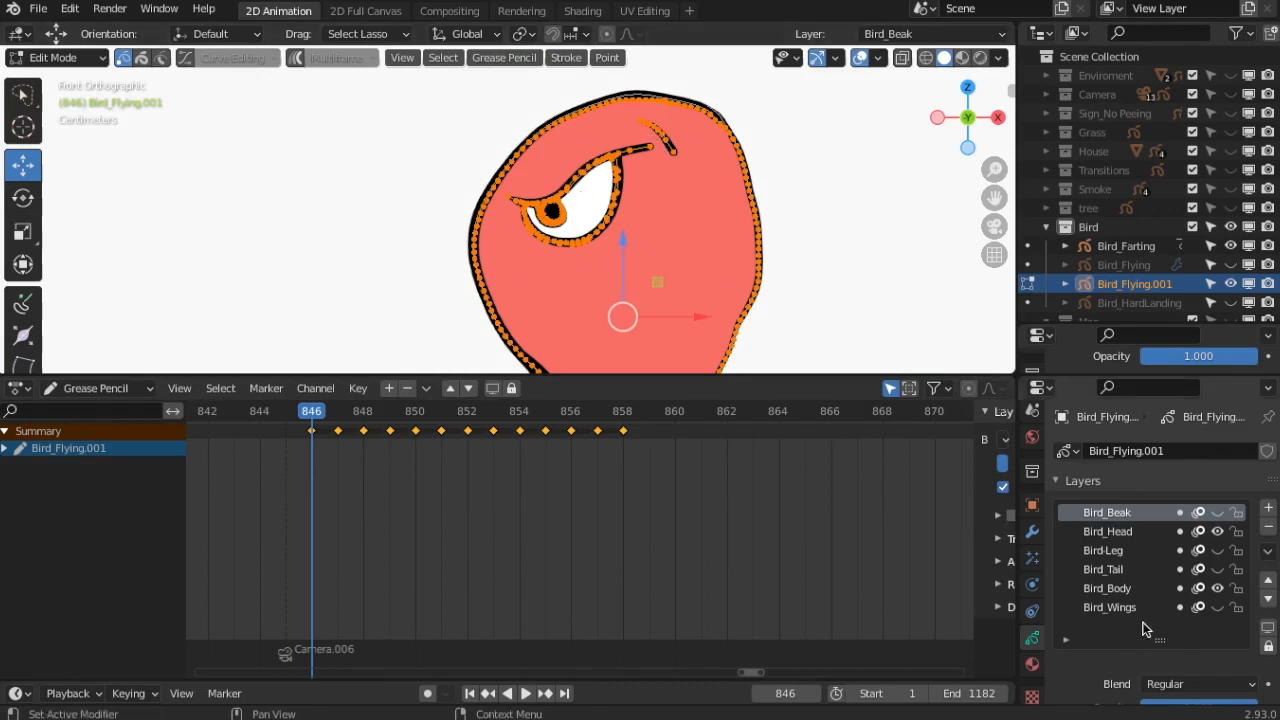
drag(1136, 375, 1130, 462)
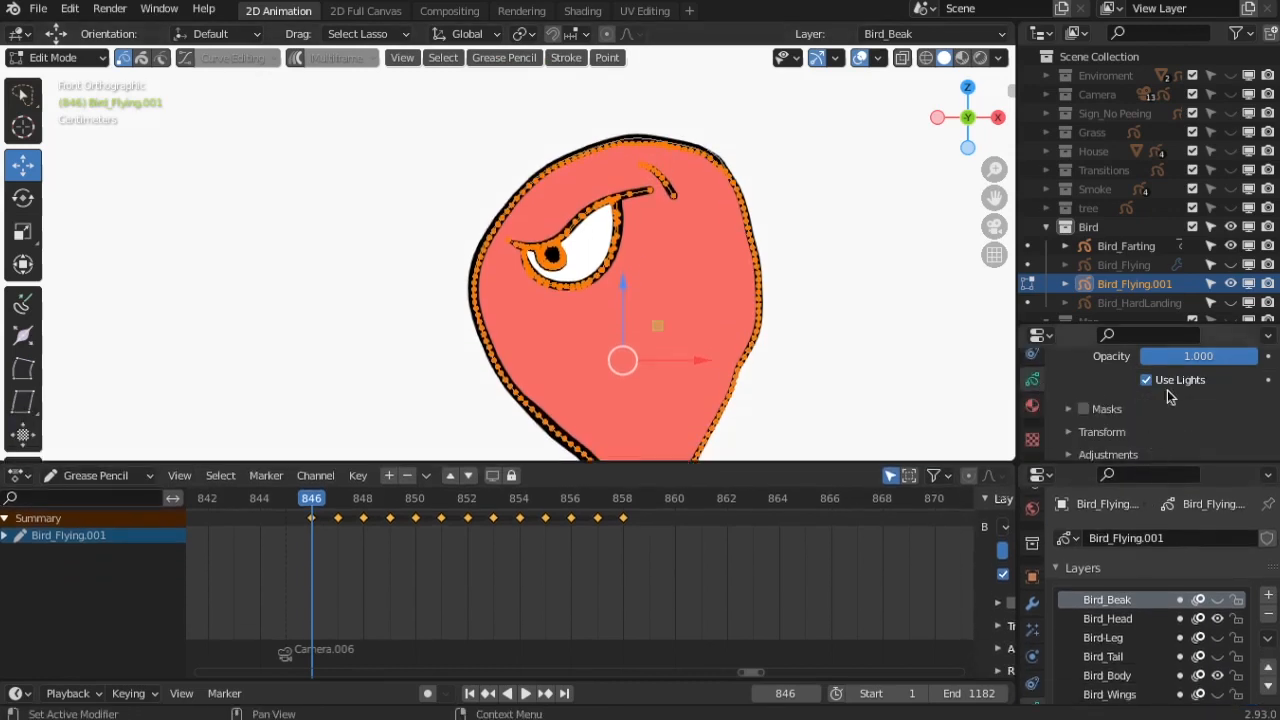
scroll(1172, 398, up, 3)
scroll(1034, 604, down, 3)
click(1032, 649)
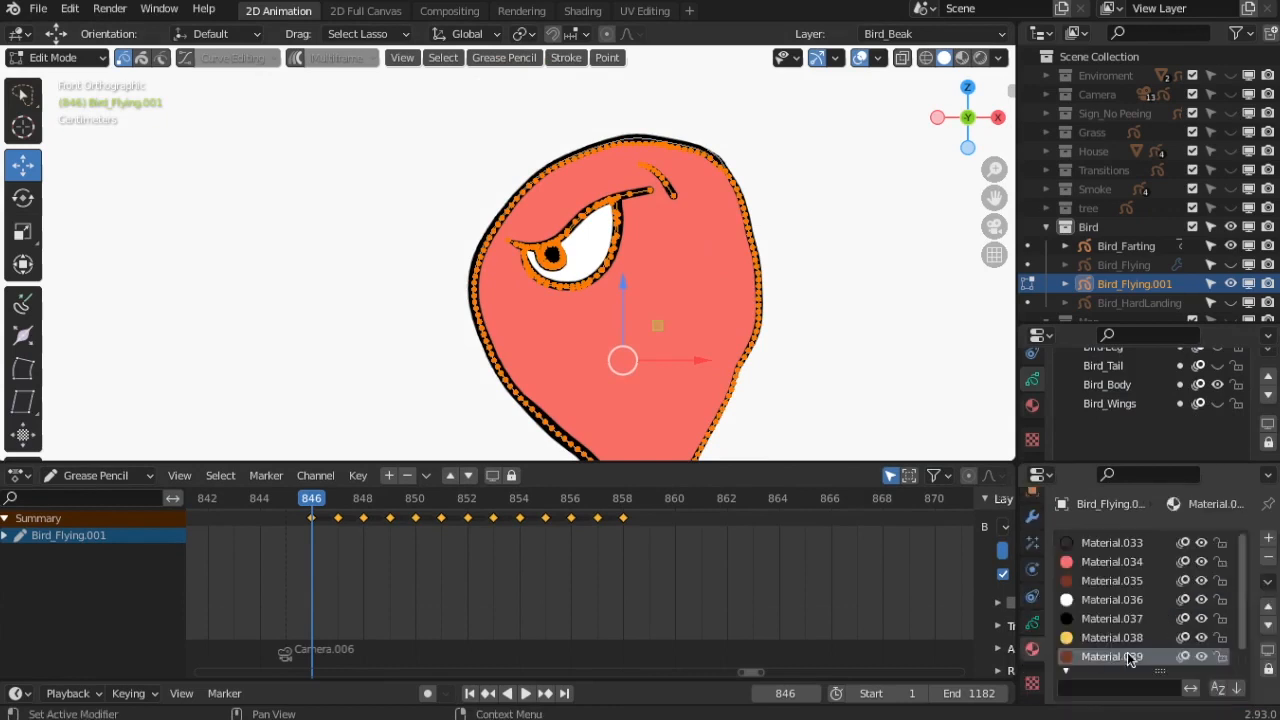
click(1221, 561)
scroll(714, 307, up, 3)
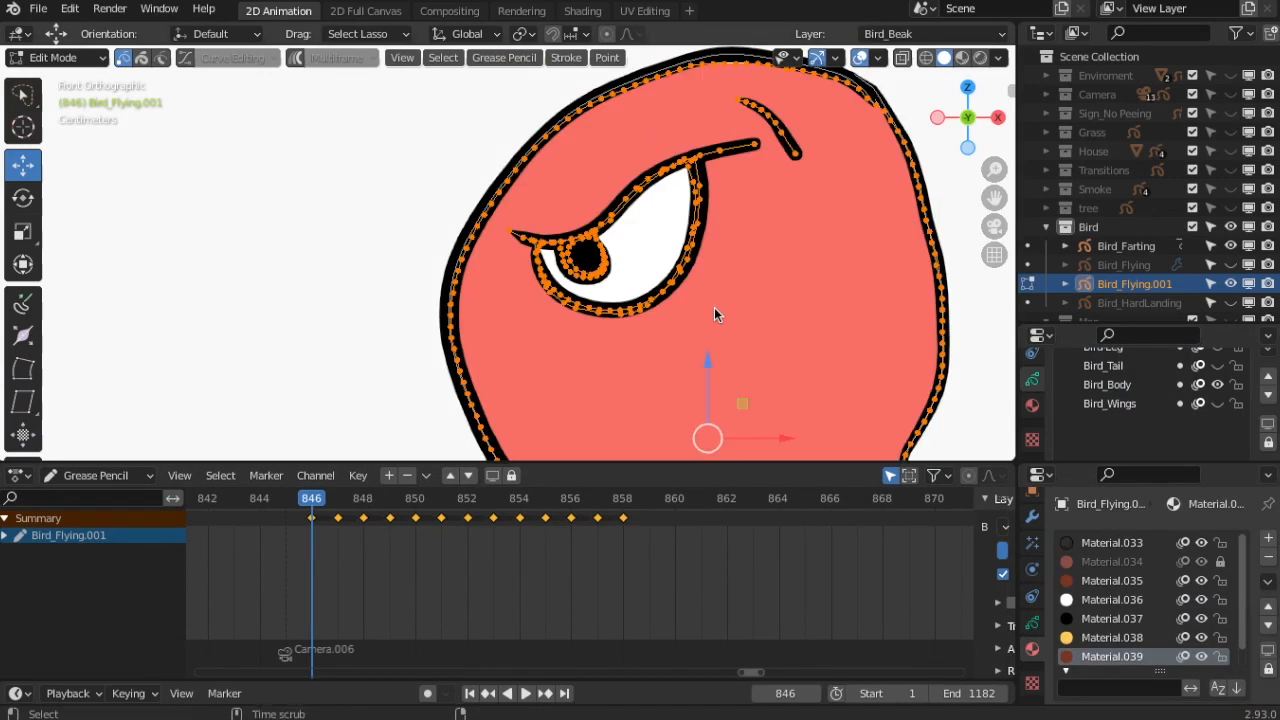
- Lasso only the eye and eyebrow strokes and move them to a new layer named Bird_Eyes
key(alt+a)
scroll(712, 304, down, 4)
scroll(697, 270, up, 2)
mouse_move(695, 246)
mouse_down()
mouse_move(723, 180)
mouse_move(568, 206)
mouse_move(505, 292)
mouse_move(698, 180)
mouse_up()
key(g)
right_click(687, 163)
click(566, 58)
mouse_move(620, 184)
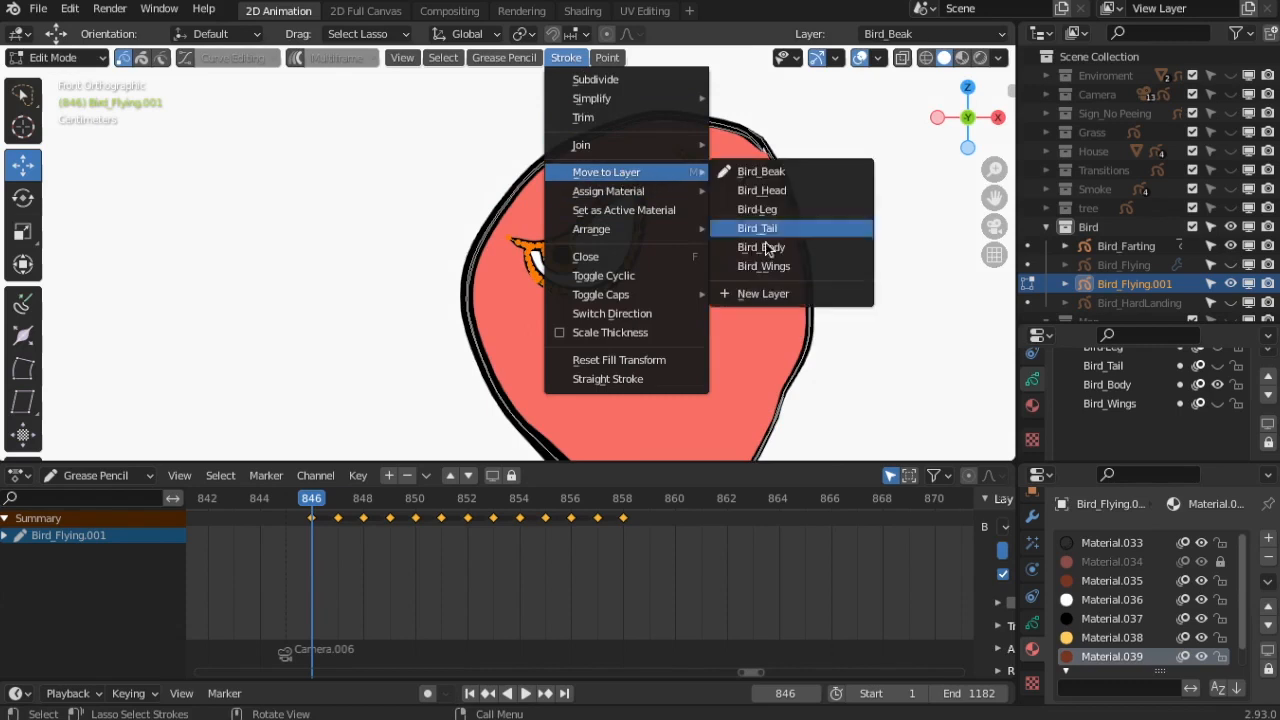
click(758, 289)
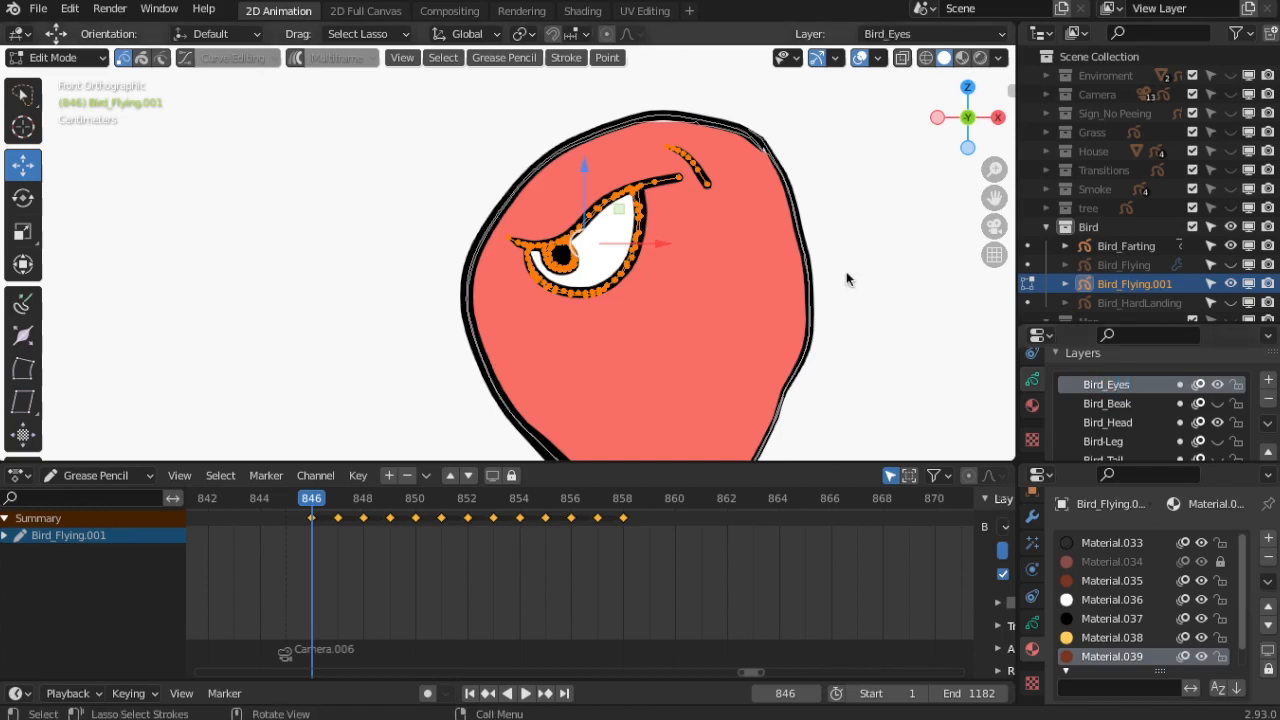
- Hide the Bird_Eyes and Bird_Head layers to check the body, and unlock Material.034
scroll(714, 292, down, 6)
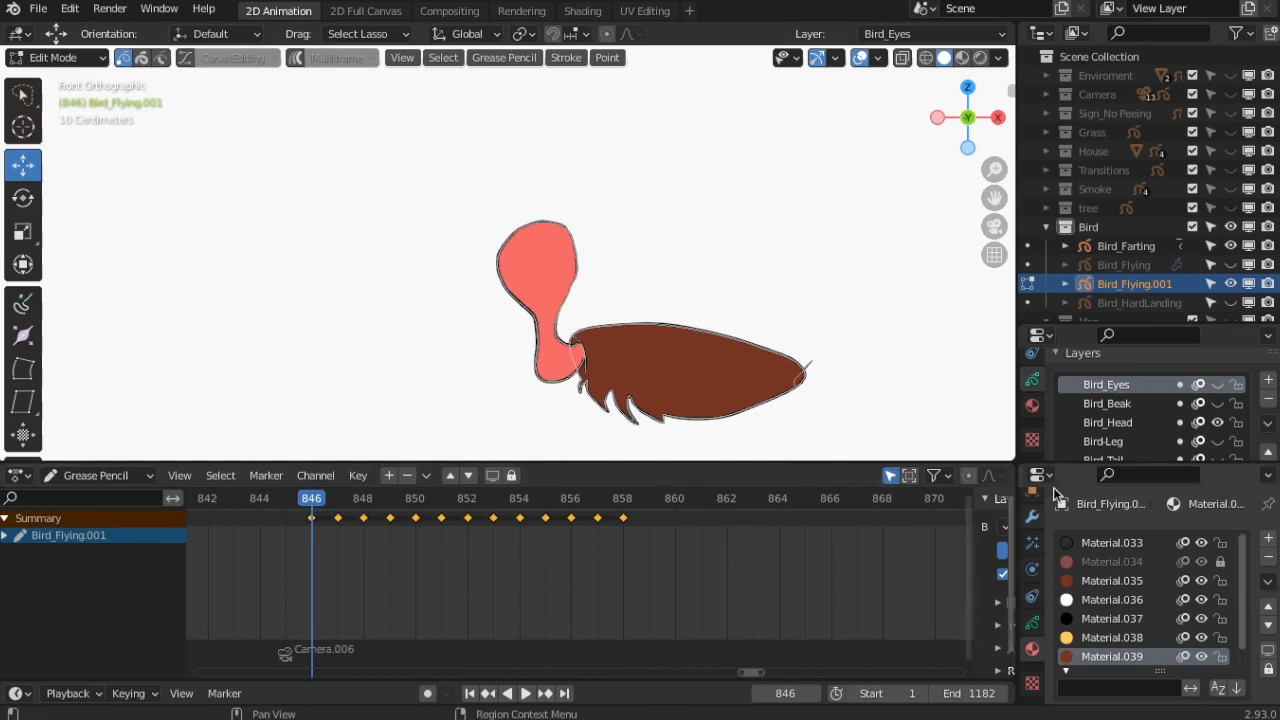
click(1222, 427)
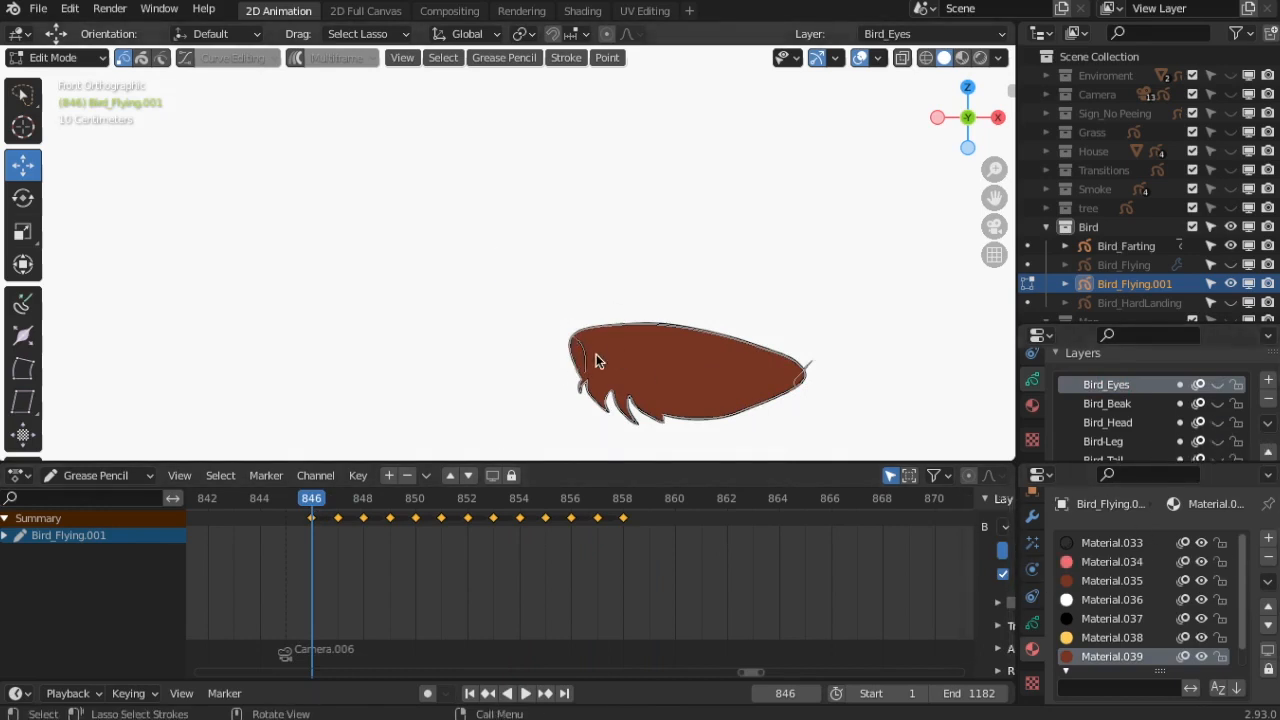
scroll(596, 354, down, 3)
scroll(1123, 428, down, 2)
- Make all the hidden bird layers visible again, from Bird_Wings up to Bird_Eyes
click(1222, 385)
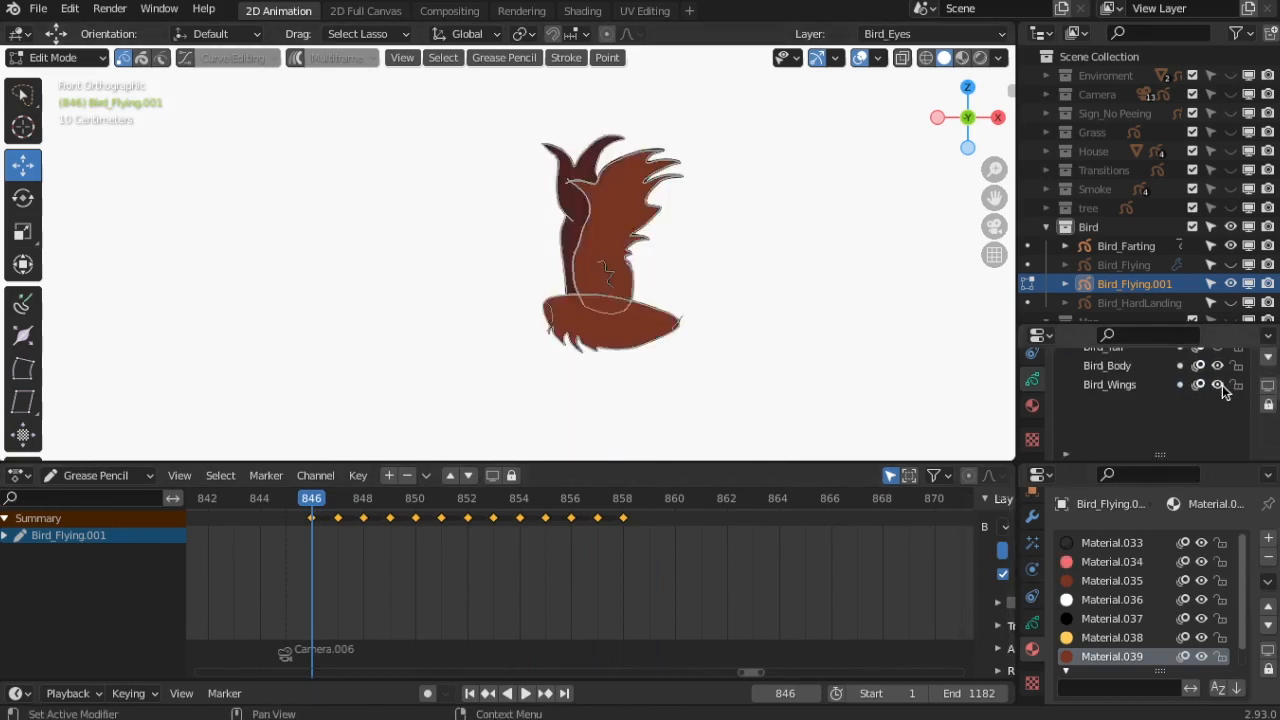
click(1225, 389)
key(ctrl+z)
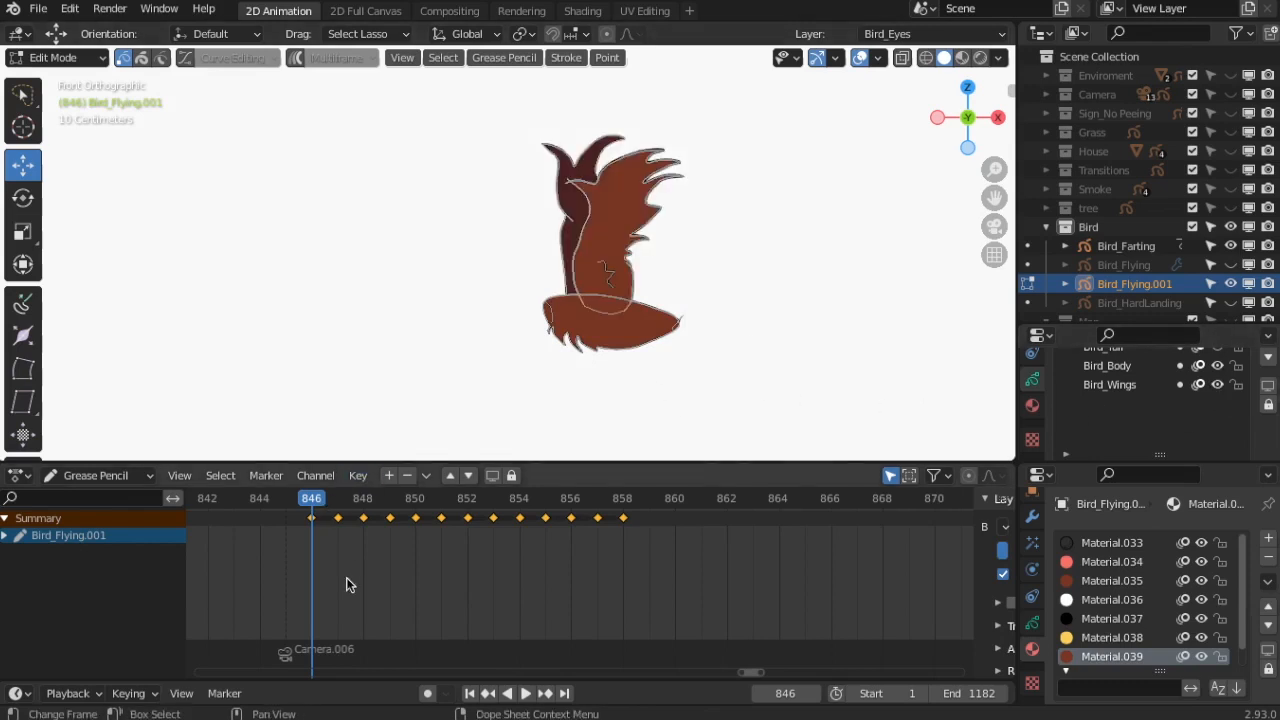
scroll(346, 577, down, 1)
right_click(469, 563)
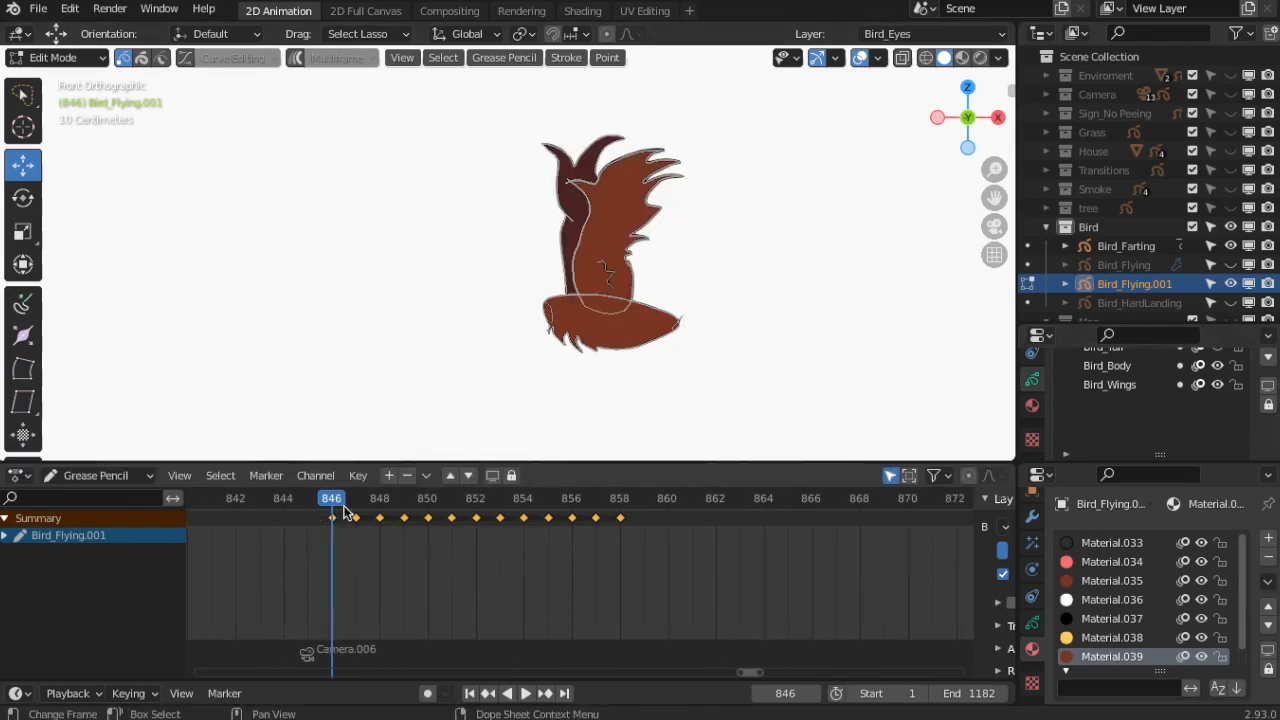
scroll(1205, 410, up, 2)
click(1217, 365)
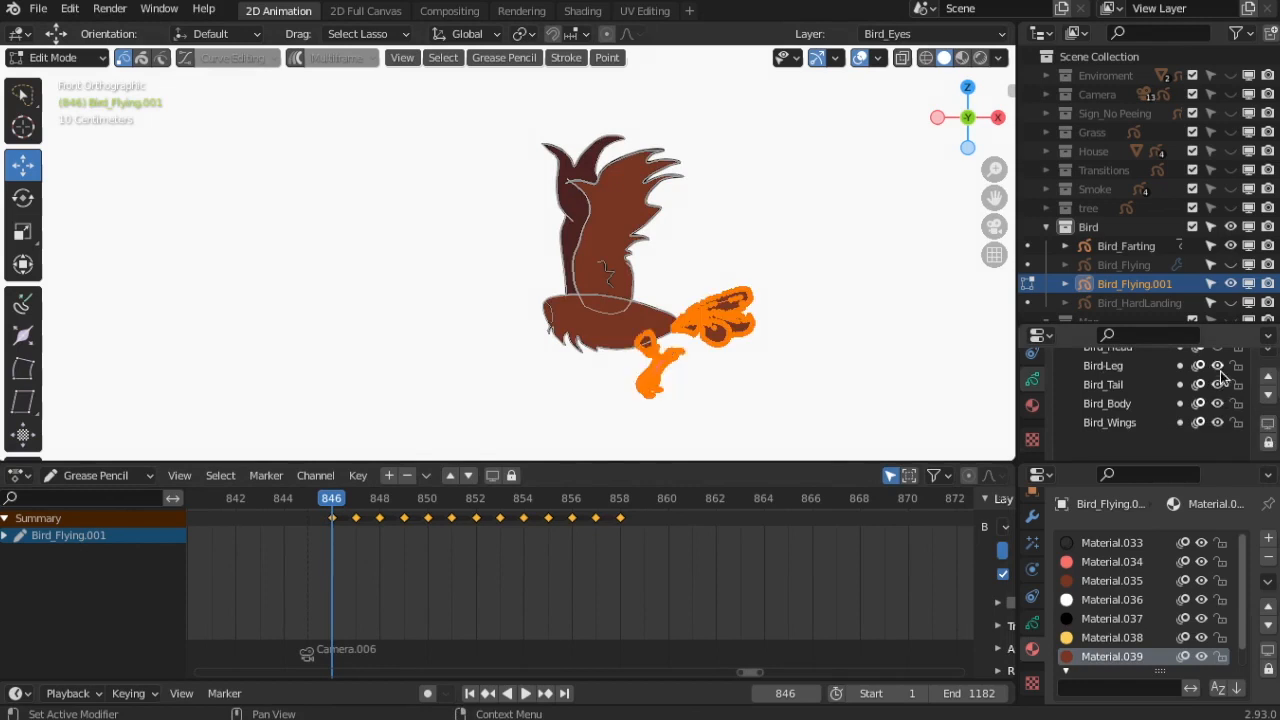
scroll(502, 433, up, 2)
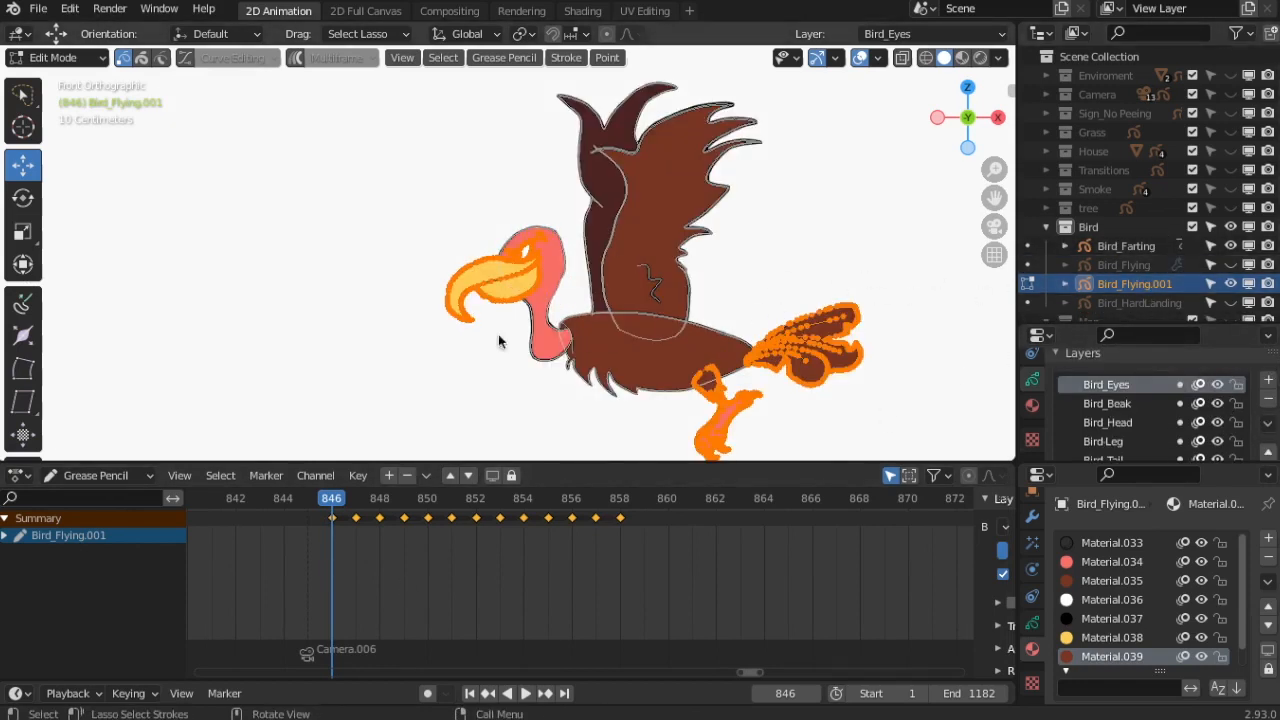
- Rename the Bird_Flying.001 object as Bird_Landing
scroll(1160, 289, down, 3)
double_click(1184, 217)
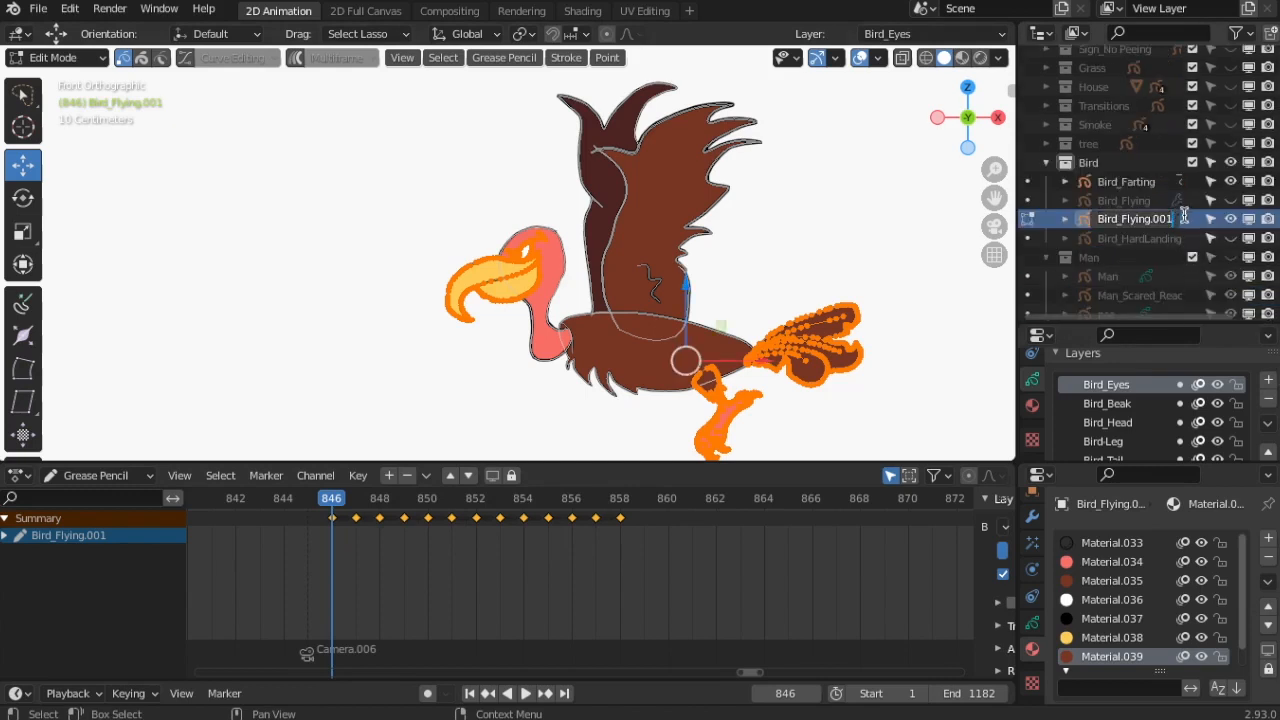
text(Bir)
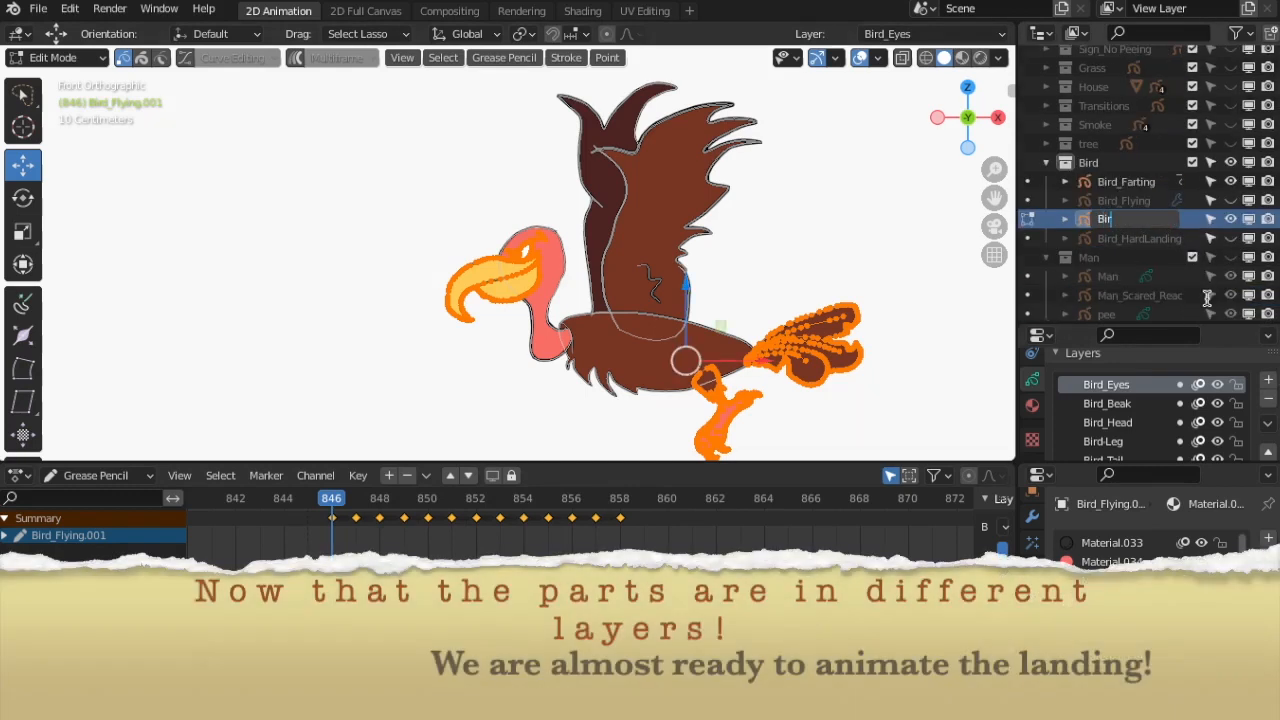
text(d_Landing)
key(Return)
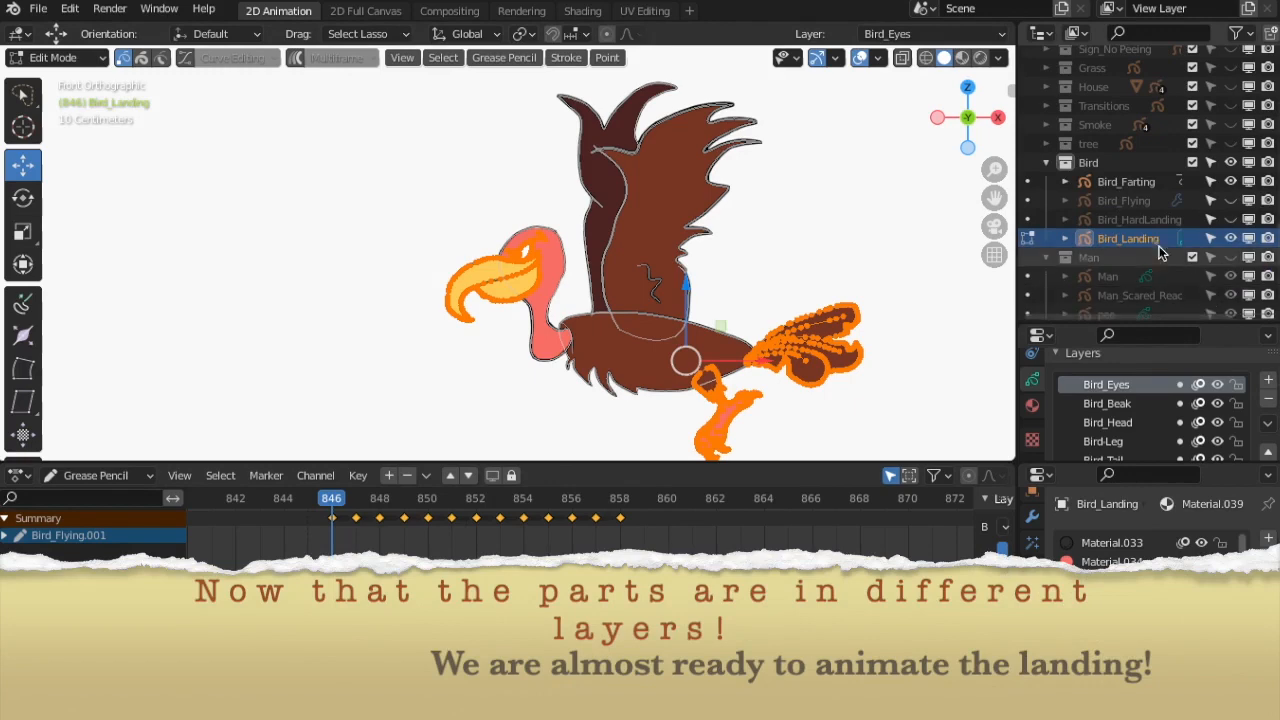
- Show the red sketch object Bird_HardLanding and rename it as Bird_Landing_Sketch
double_click(1180, 220)
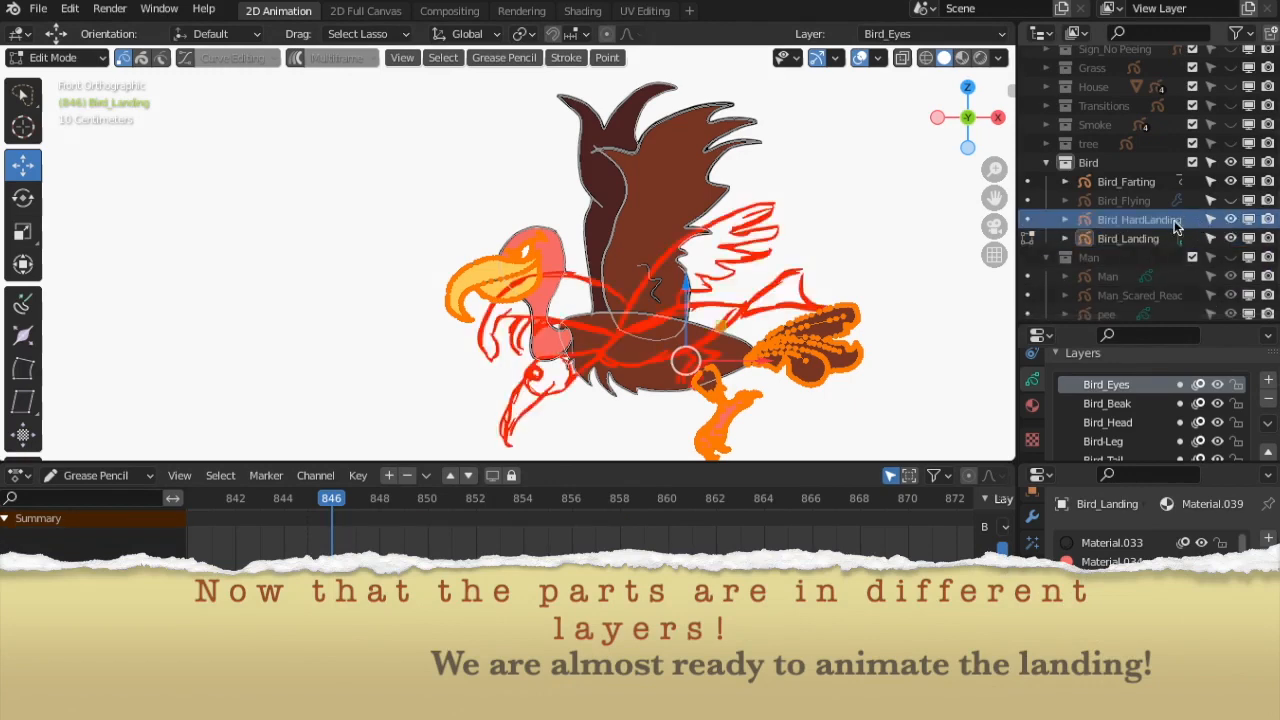
key(BackSpace)
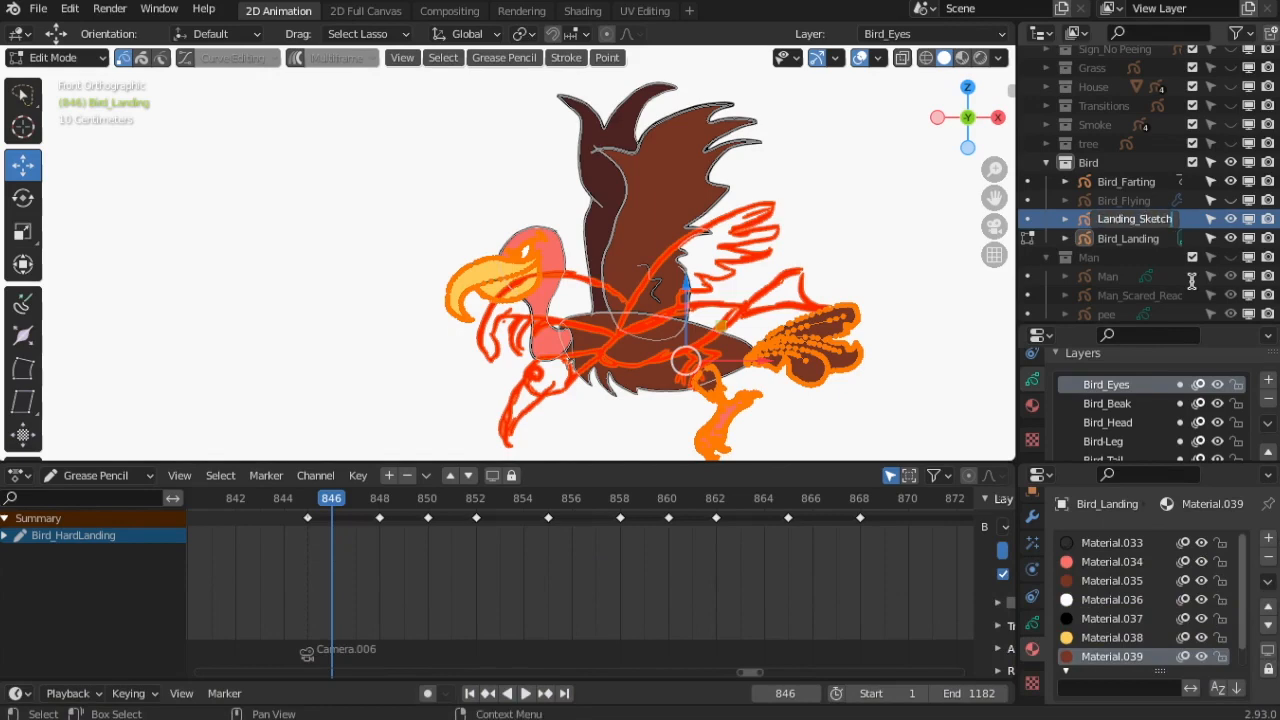
text(Bird_Landing_Sketch)
key(Return)
click(1231, 239)
click(1231, 239)
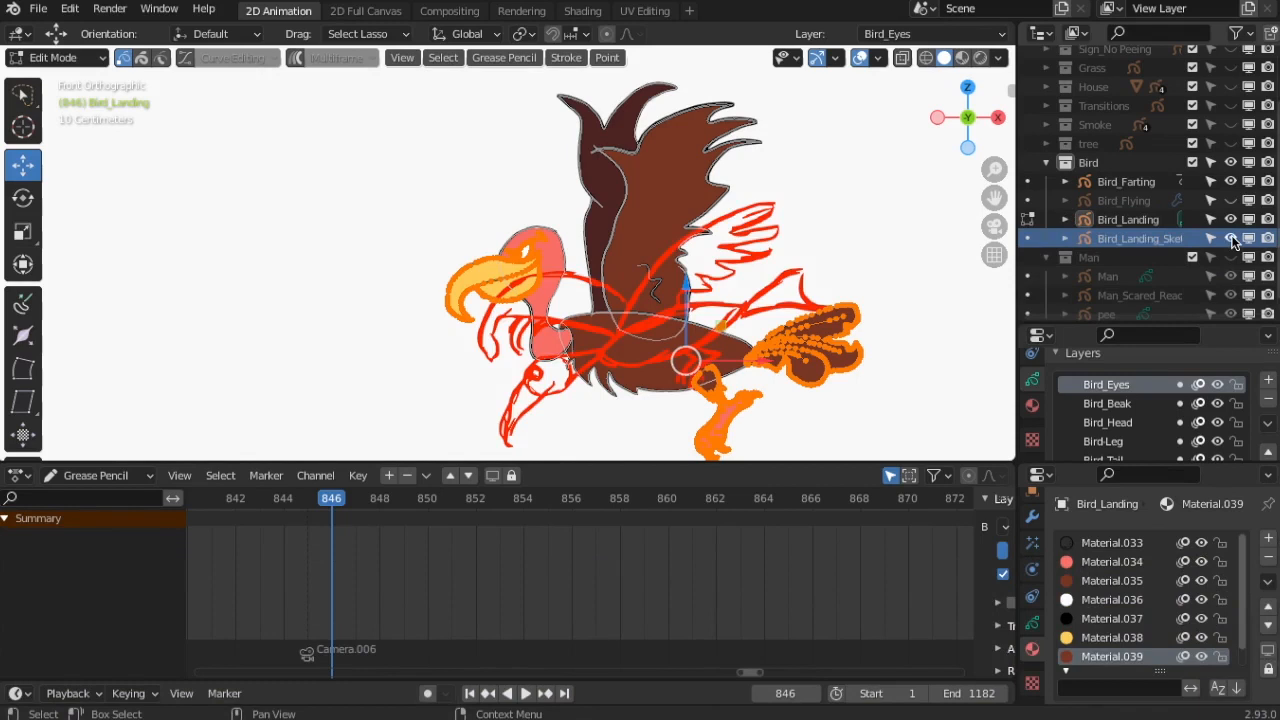
- At frame 845, move the Bird_Landing strokes on all keyframes together with multiframe editing, and switch multiframe off
mouse_move(330, 498)
mouse_down()
mouse_move(236, 498)
mouse_move(305, 502)
mouse_up()
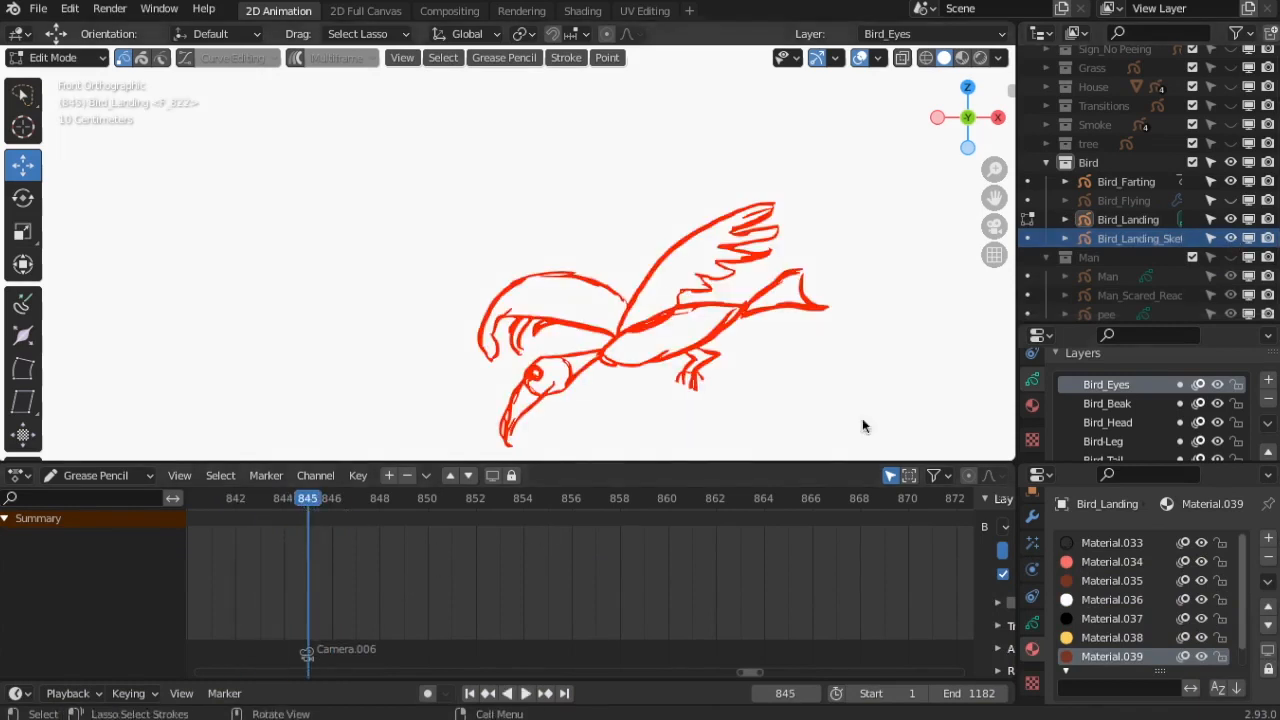
click(1140, 220)
click(331, 499)
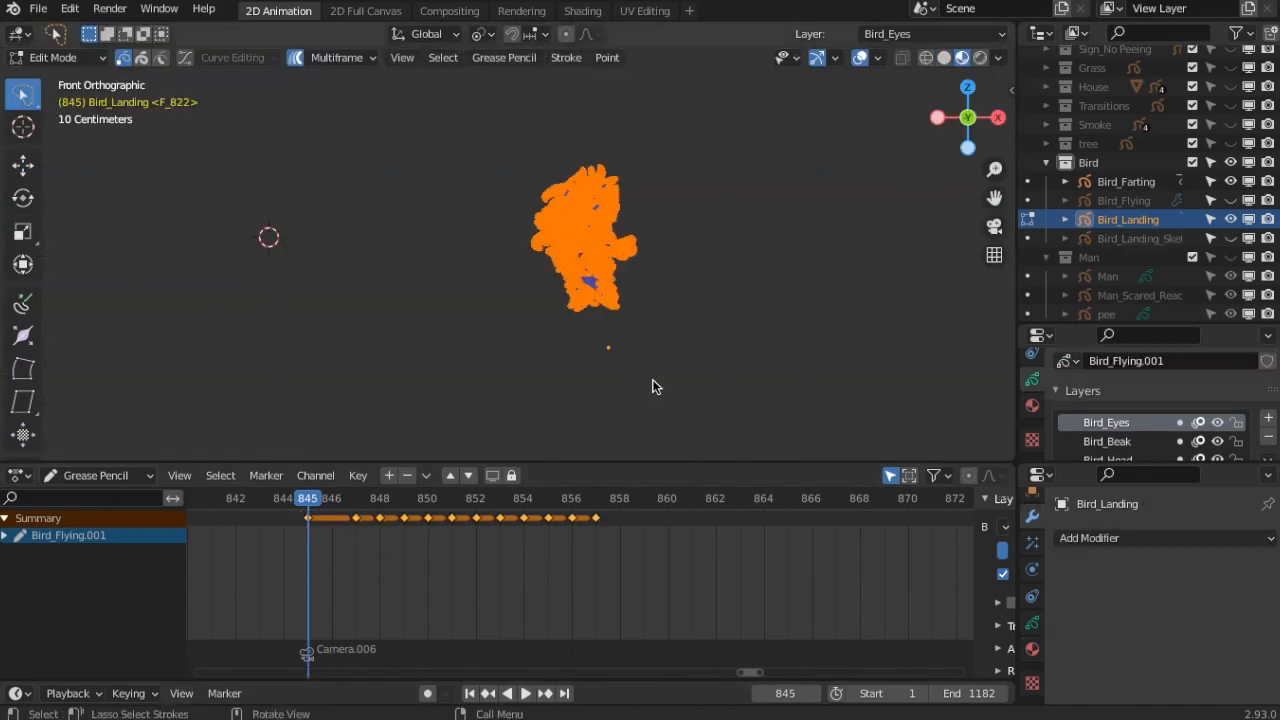
key(g)
click(686, 74)
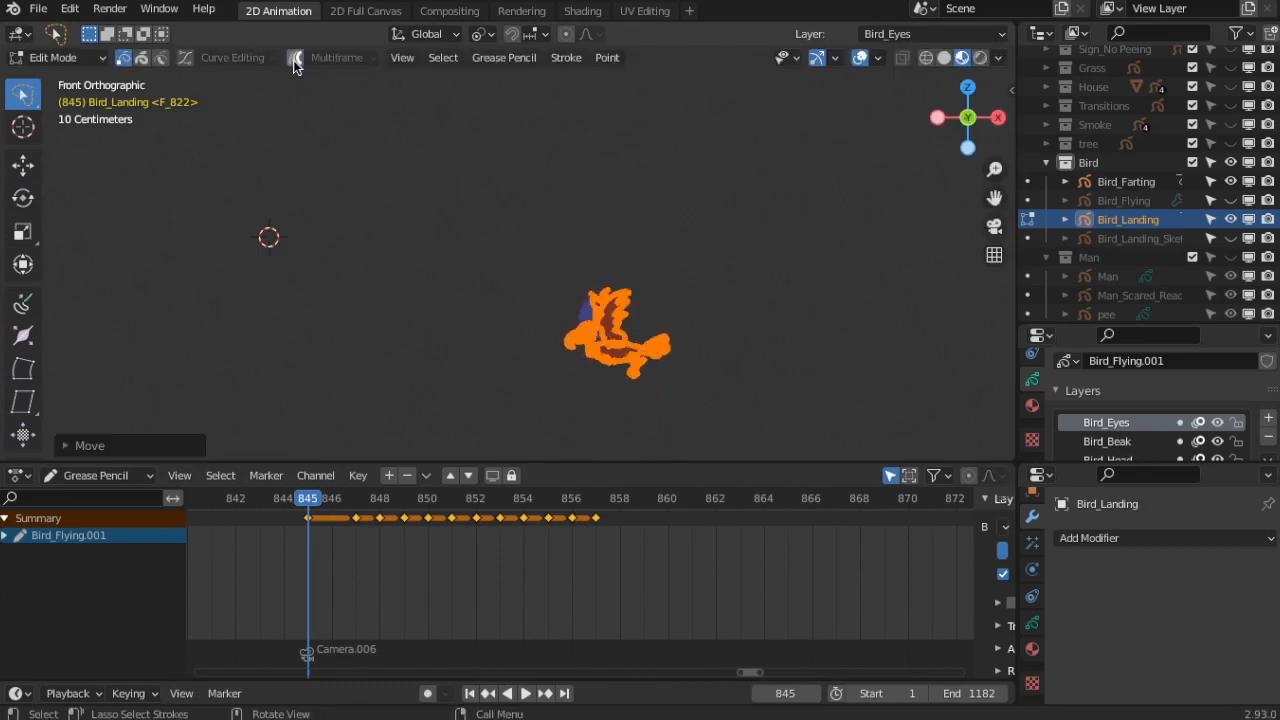
- Switch Bird_Landing to Object Mode and try rotating the whole bird
scroll(728, 285, up, 4)
scroll(728, 286, down, 2)
click(66, 59)
click(64, 81)
scroll(711, 413, down, 1)
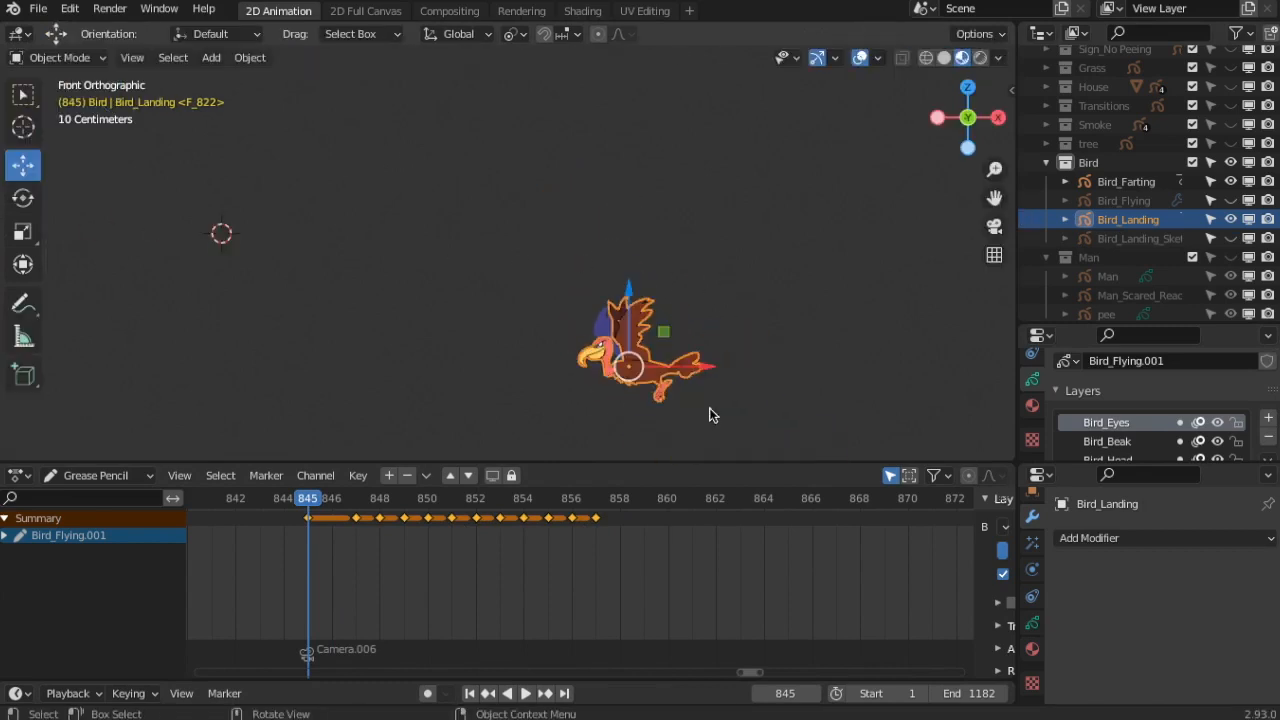
key(r)
right_click(722, 387)
- Turn off the onion skin overlay in the viewport around the Bird_Landing object
scroll(720, 387, up, 1)
shift+middle_drag(625, 371, 611, 192)
scroll(605, 250, up, 4)
click(877, 57)
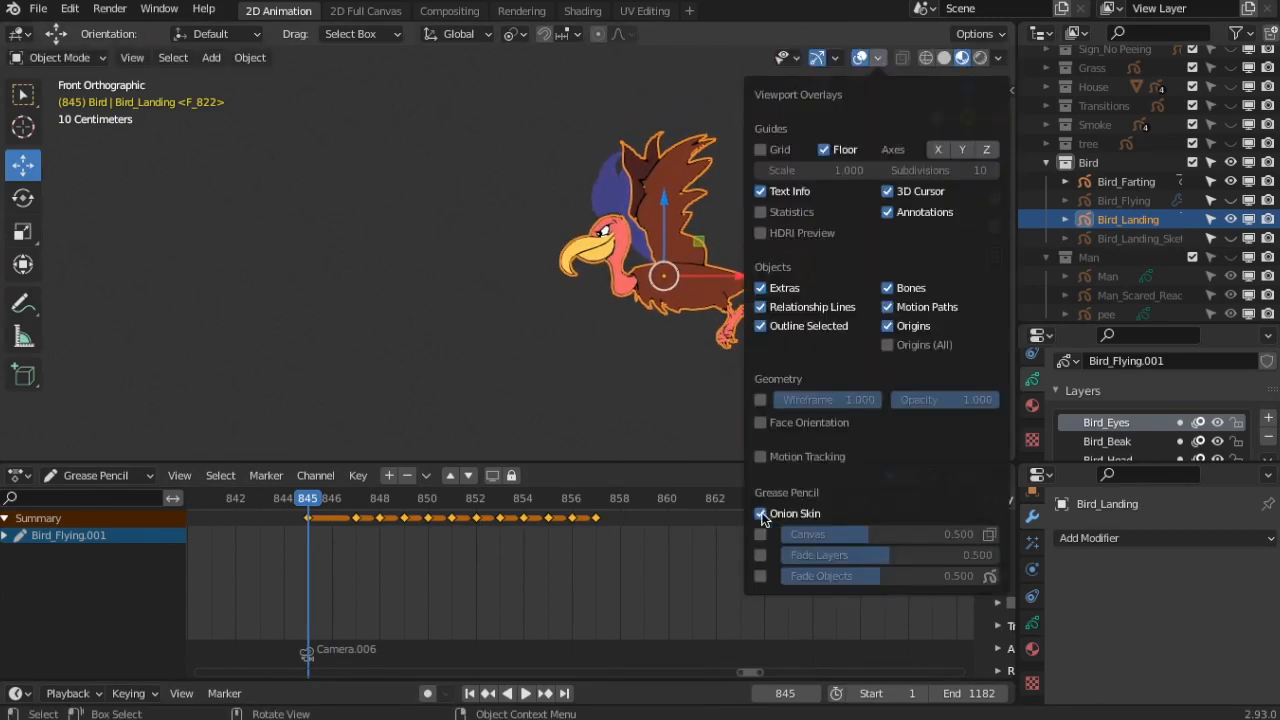
key(r)
key(Escape)
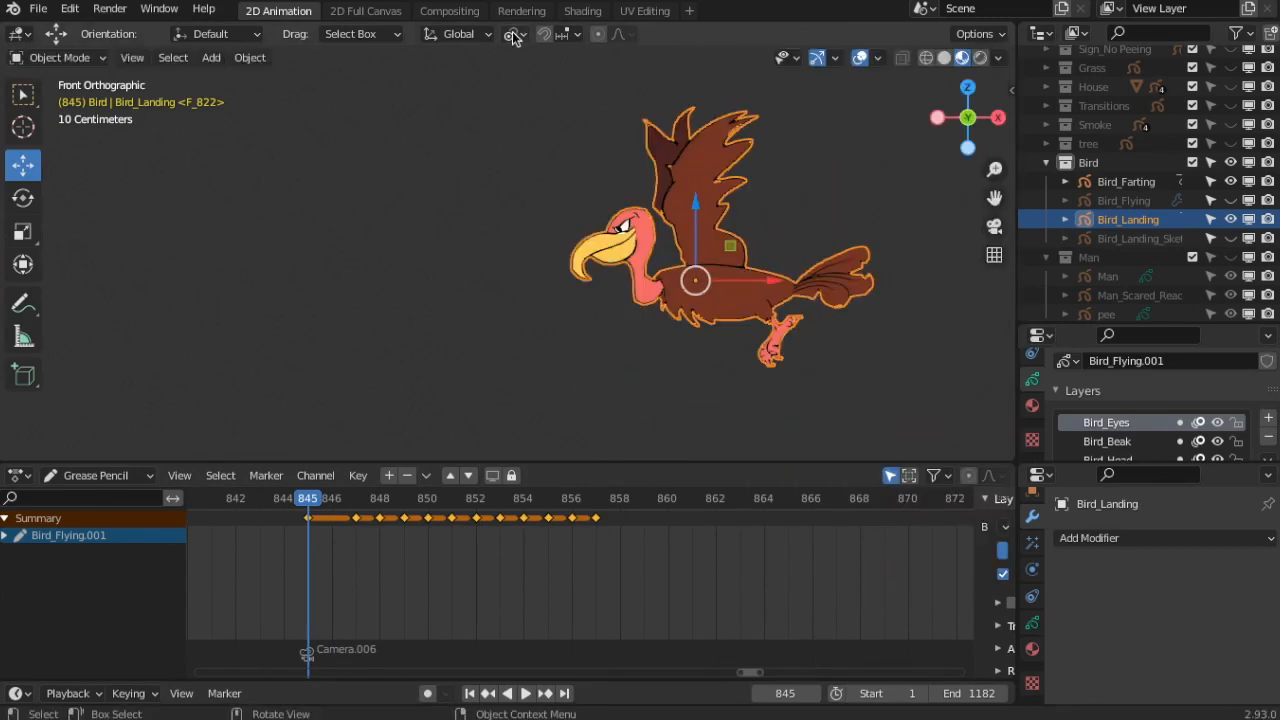
- Check that the transform pivot point is Active Element and rotate the whole Bird_Landing object slightly
click(513, 34)
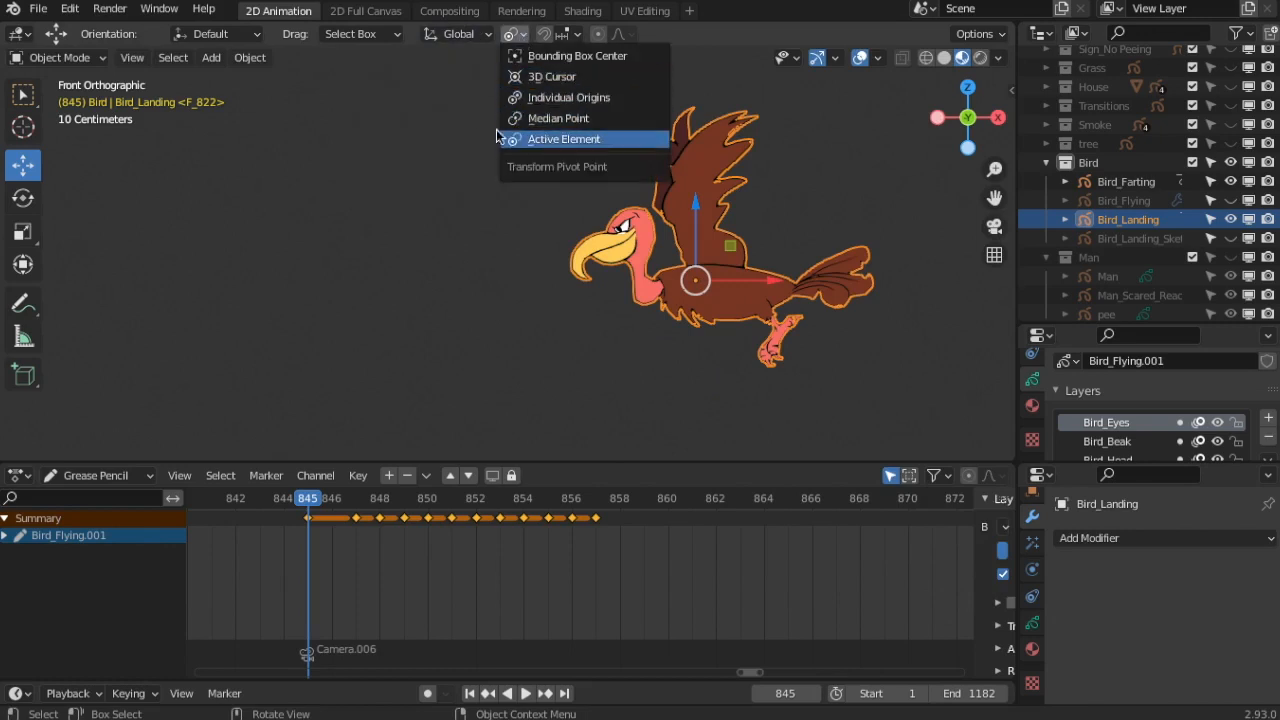
key(r)
click(798, 344)
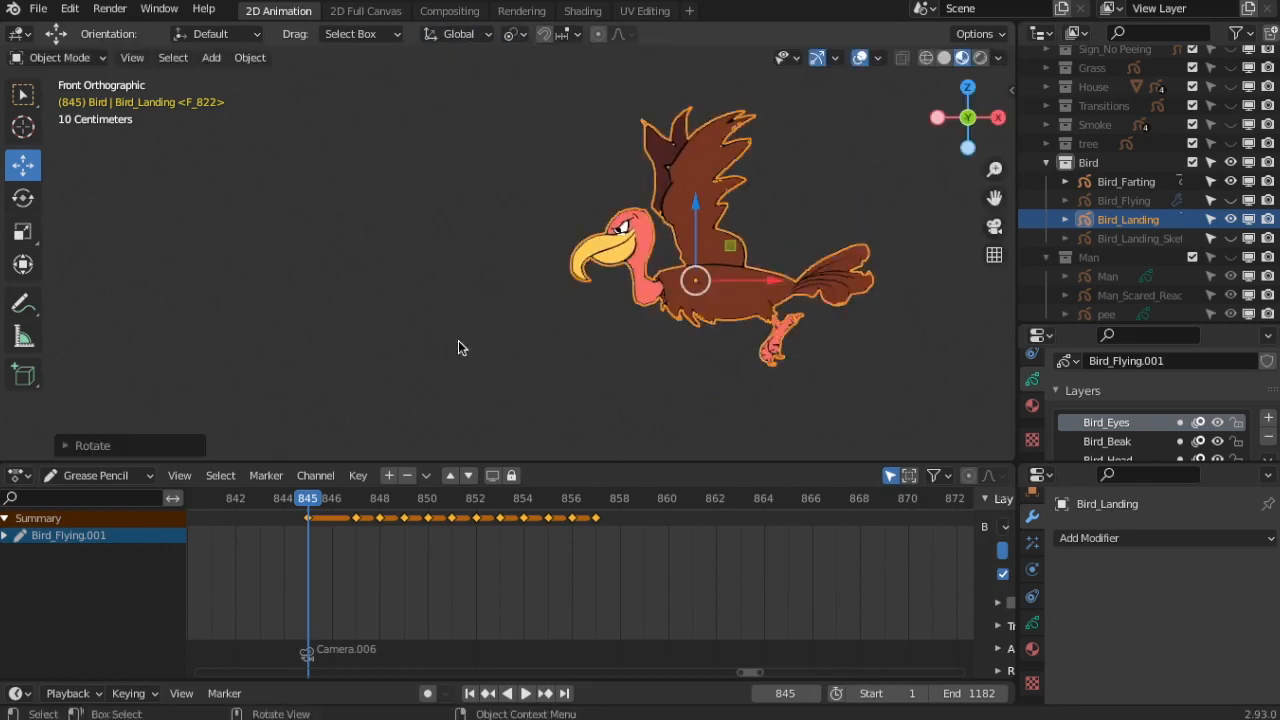
- Turn on auto keying and show the Bird_Landing_Sketch object together with the bird in the solid-shaded viewport
click(428, 695)
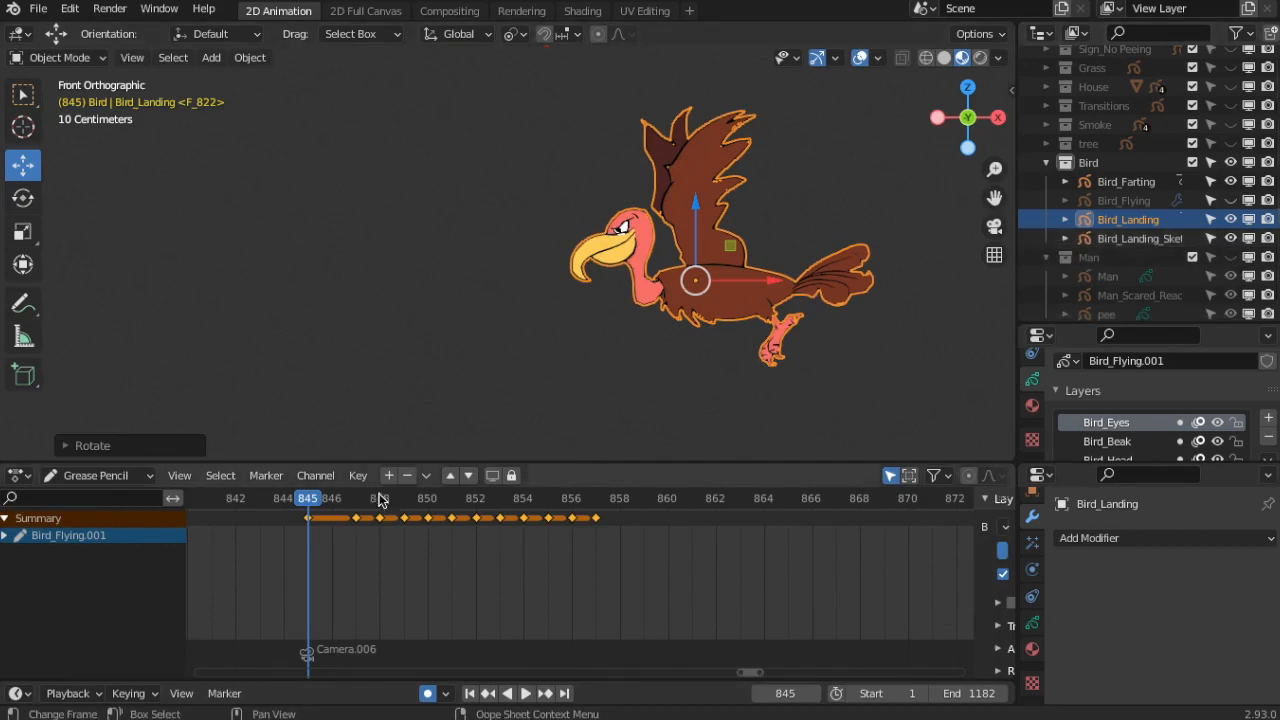
key(space)
key(Escape)
scroll(617, 265, down, 2)
scroll(617, 265, down, 2)
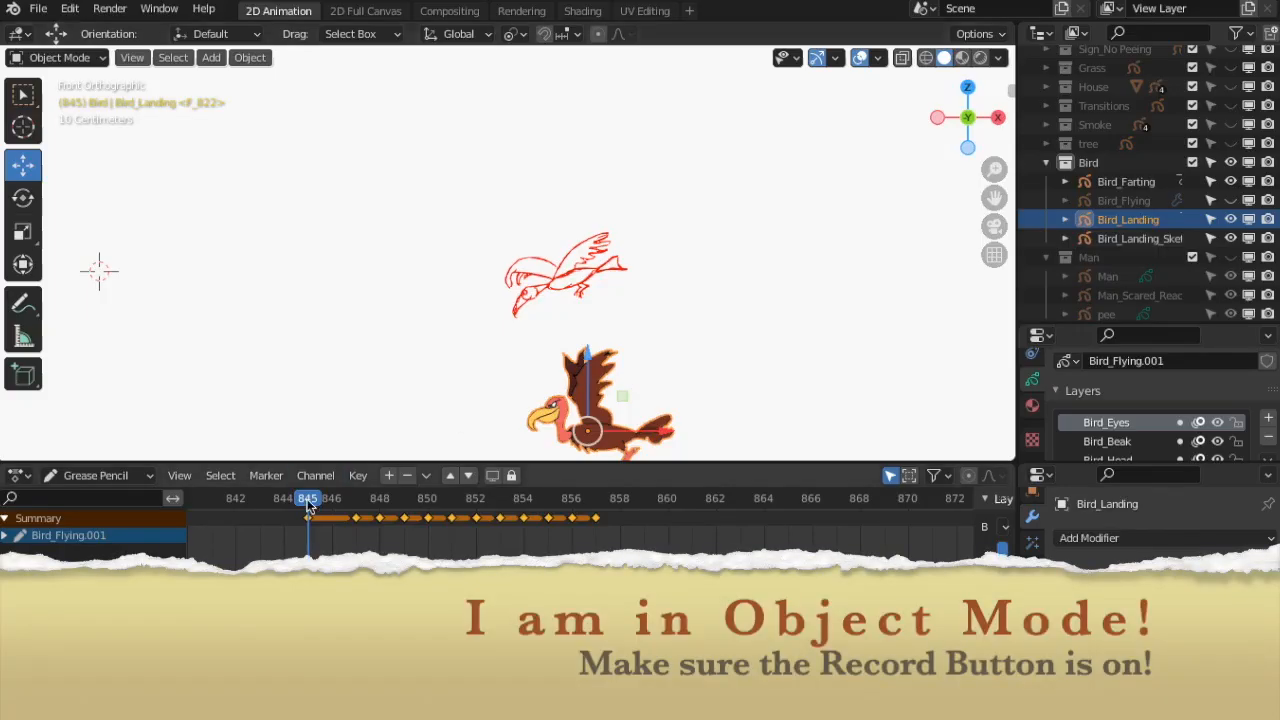
- At frame 845, move Bird_Landing up onto the red sketch and rotate it beak-down to follow the dive
mouse_move(308, 505)
mouse_down()
mouse_move(526, 509)
mouse_move(308, 505)
mouse_up()
drag(596, 390, 573, 240)
key(r)
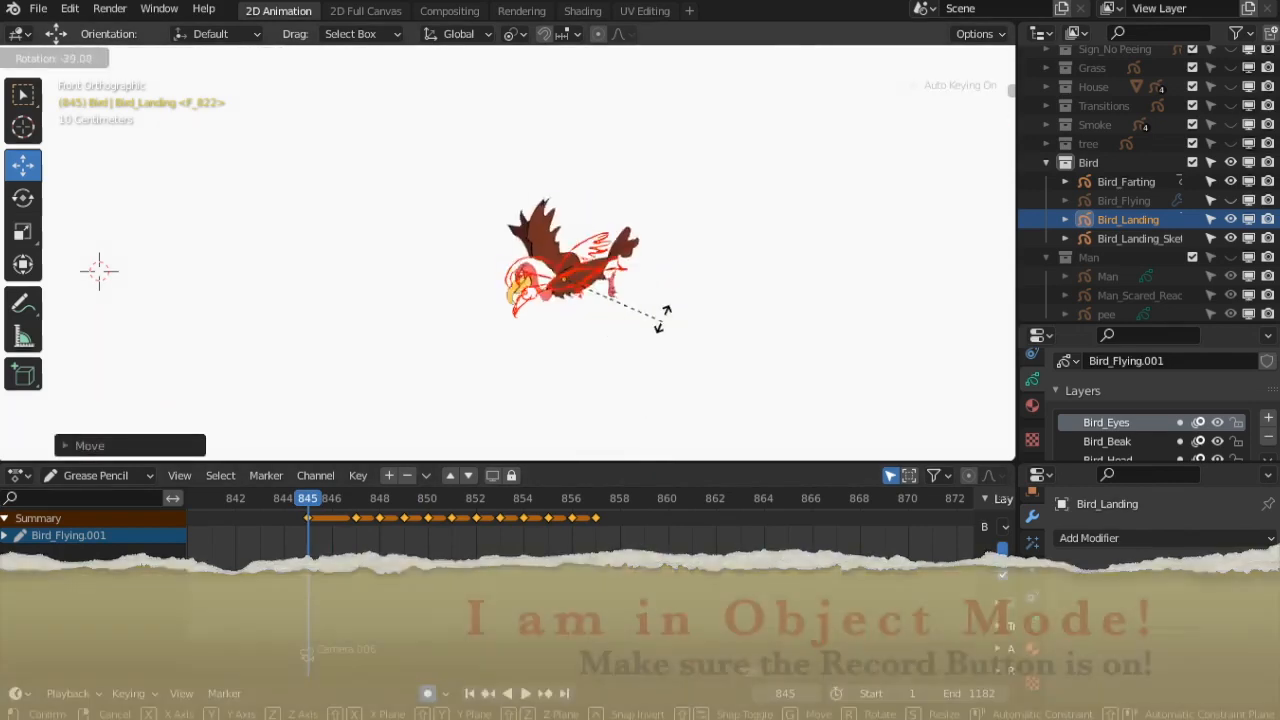
click(663, 334)
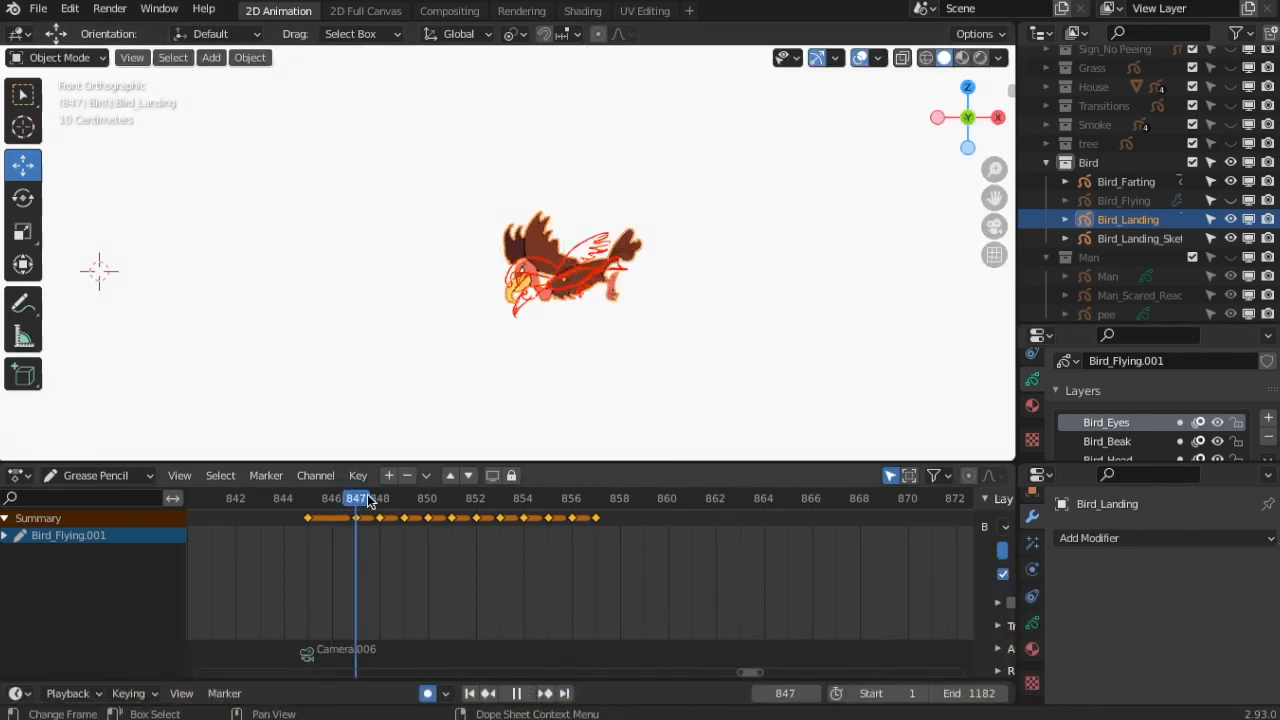
- At frame 848, move and rotate Bird_Landing in Object Mode to match the sketch pose
key(Right)
key(g)
click(657, 372)
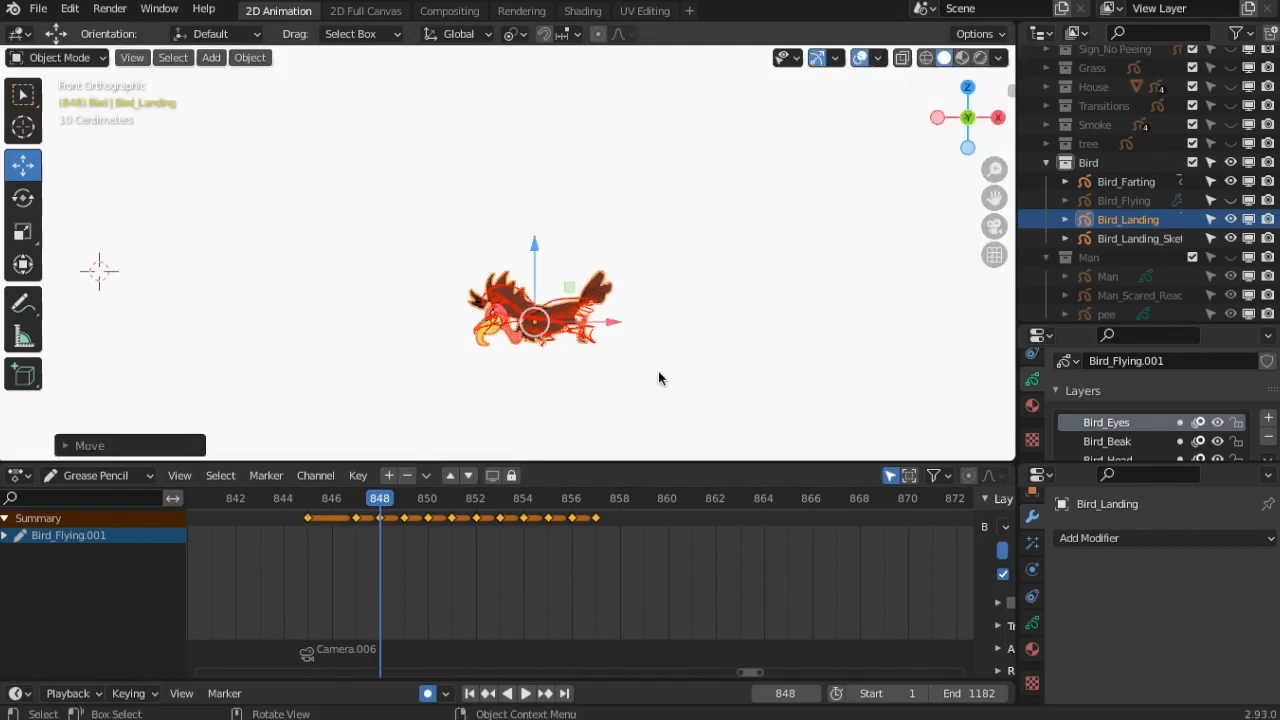
key(r)
click(604, 412)
key(space)
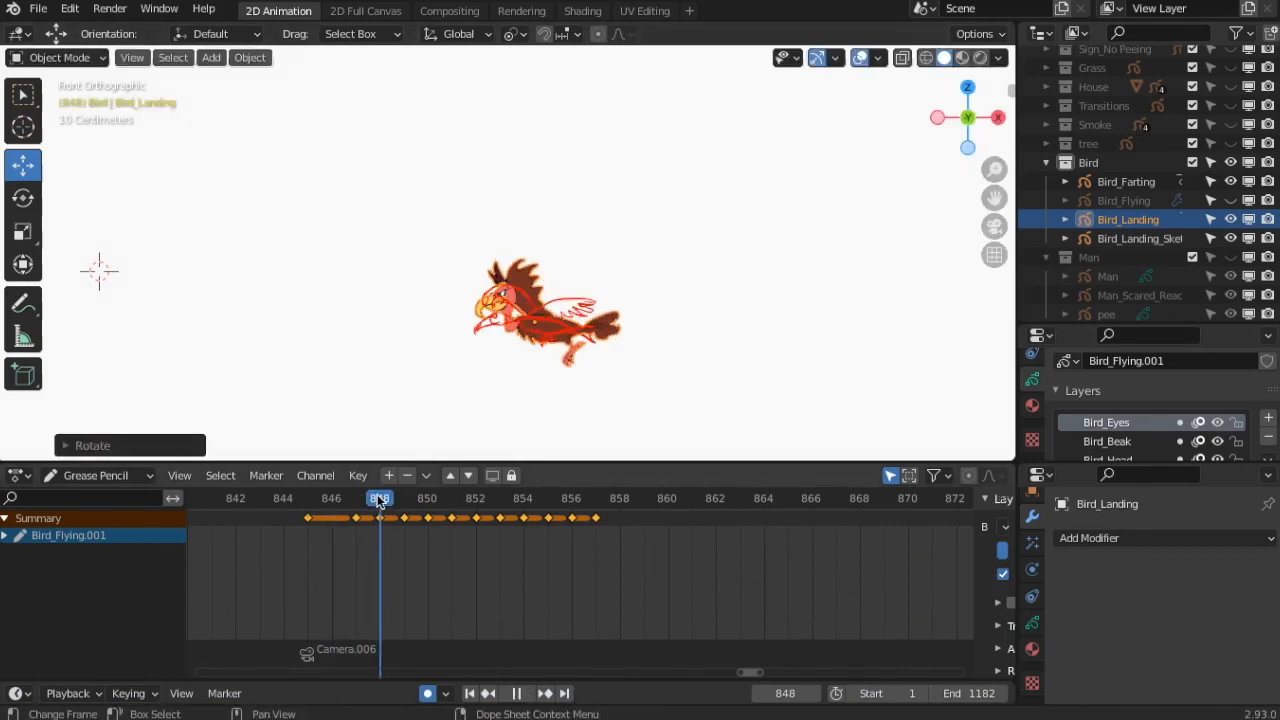
- At frame 850, rotate Bird_Landing and move it down onto the sketch
key(space)
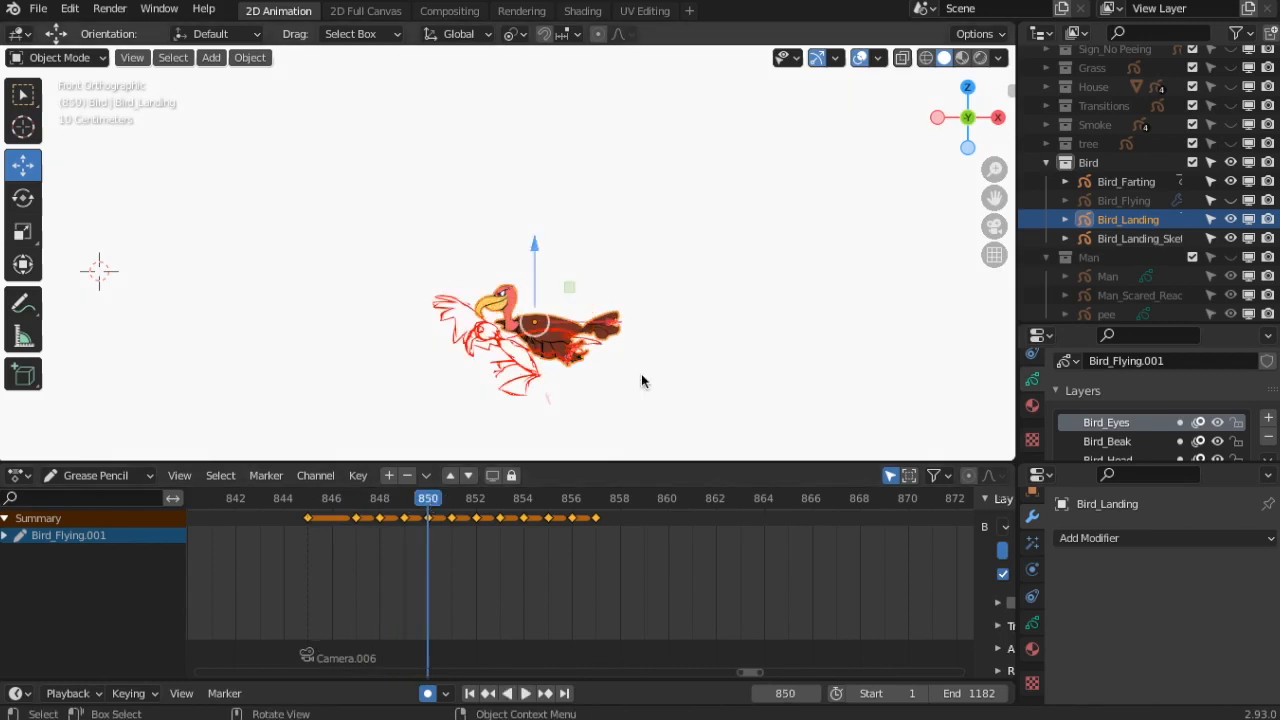
key(r)
click(588, 402)
drag(535, 253, 515, 283)
key(g)
click(546, 395)
- Move Bird_Landing left and down to follow the sketch at frames 852 and 855
key(space)
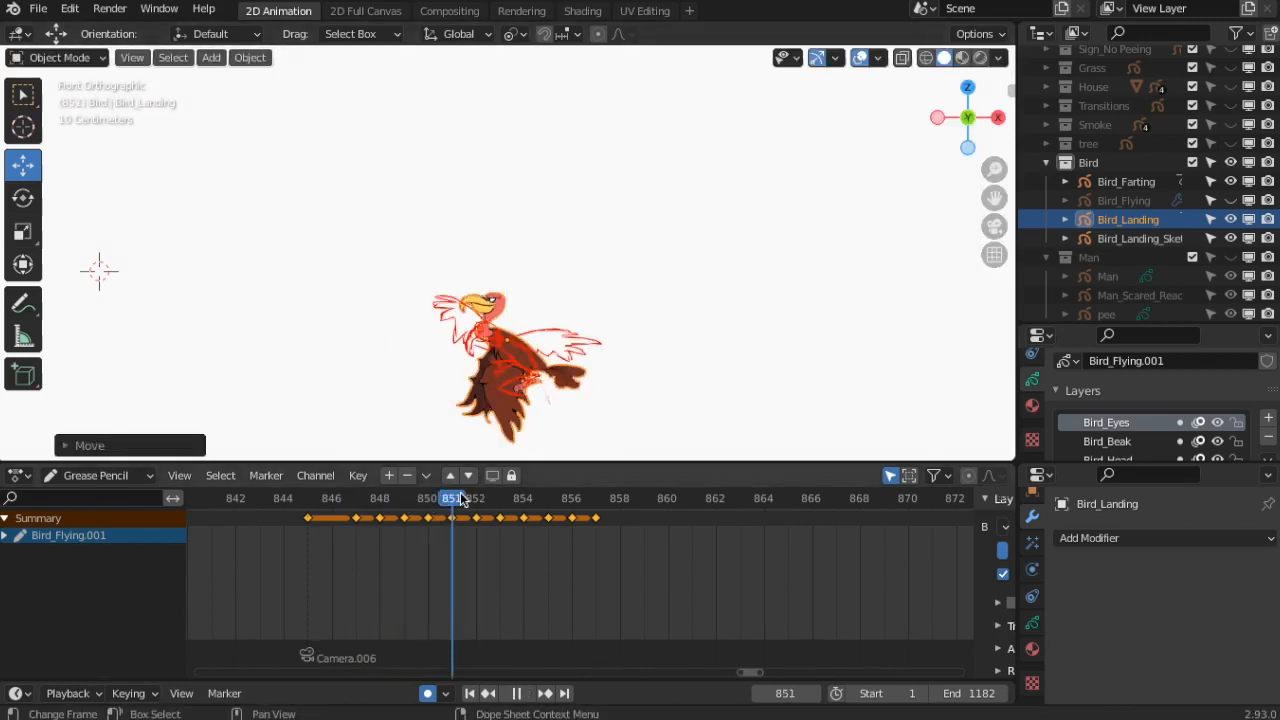
key(space)
drag(581, 339, 544, 337)
drag(468, 277, 465, 314)
drag(496, 500, 546, 505)
drag(541, 380, 454, 381)
drag(387, 297, 389, 315)
- Move Bird_Landing further left to match the sketch at frames 858 and 860
mouse_move(550, 502)
mouse_down()
mouse_move(575, 506)
mouse_move(517, 501)
mouse_move(676, 505)
mouse_up()
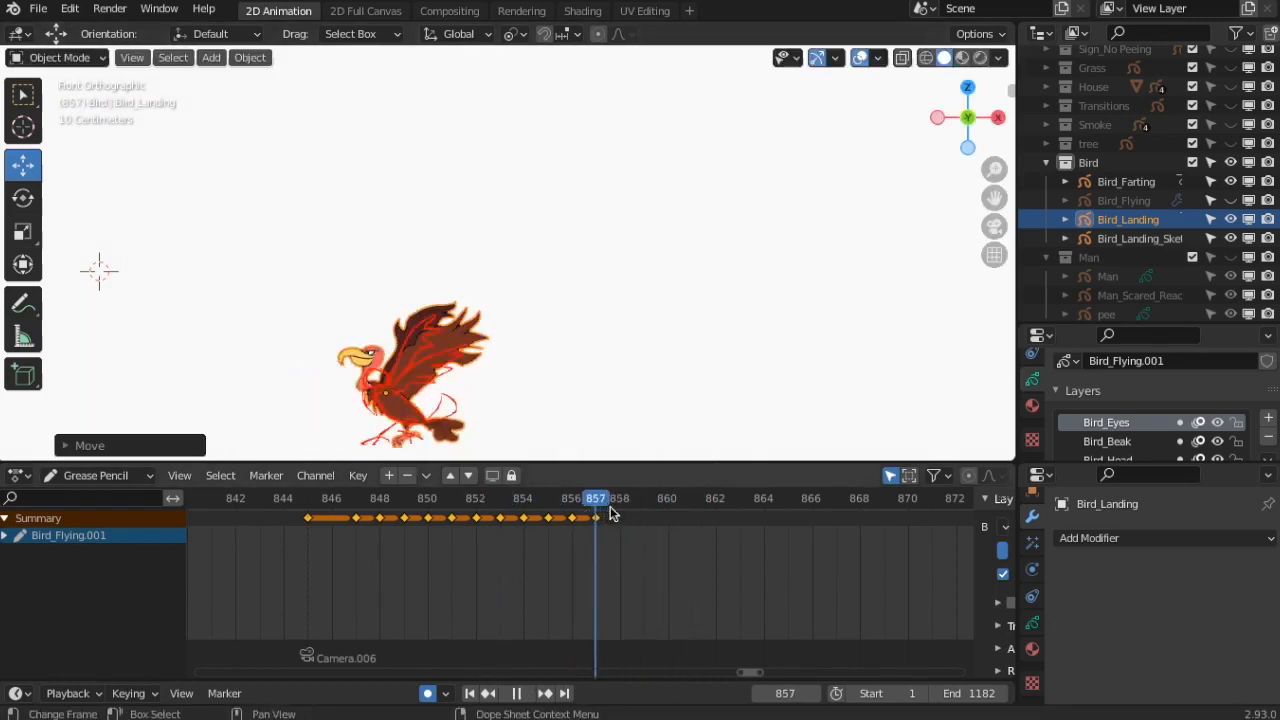
drag(455, 393, 423, 394)
drag(357, 336, 360, 345)
click(688, 503)
drag(644, 502, 667, 502)
drag(433, 400, 400, 403)
key(a)
click(411, 364)
- Move Bird_Landing left onto the sketch at frames 862, 865 and 869
drag(669, 504, 715, 502)
drag(390, 403, 367, 409)
drag(740, 503, 779, 505)
drag(374, 402, 338, 403)
drag(800, 505, 881, 505)
drag(328, 402, 306, 406)
- Return to frame 845 and adjust the scale of Bird_Landing against the red landing sketch
drag(890, 500, 307, 450)
shift+middle_drag(590, 345, 421, 237)
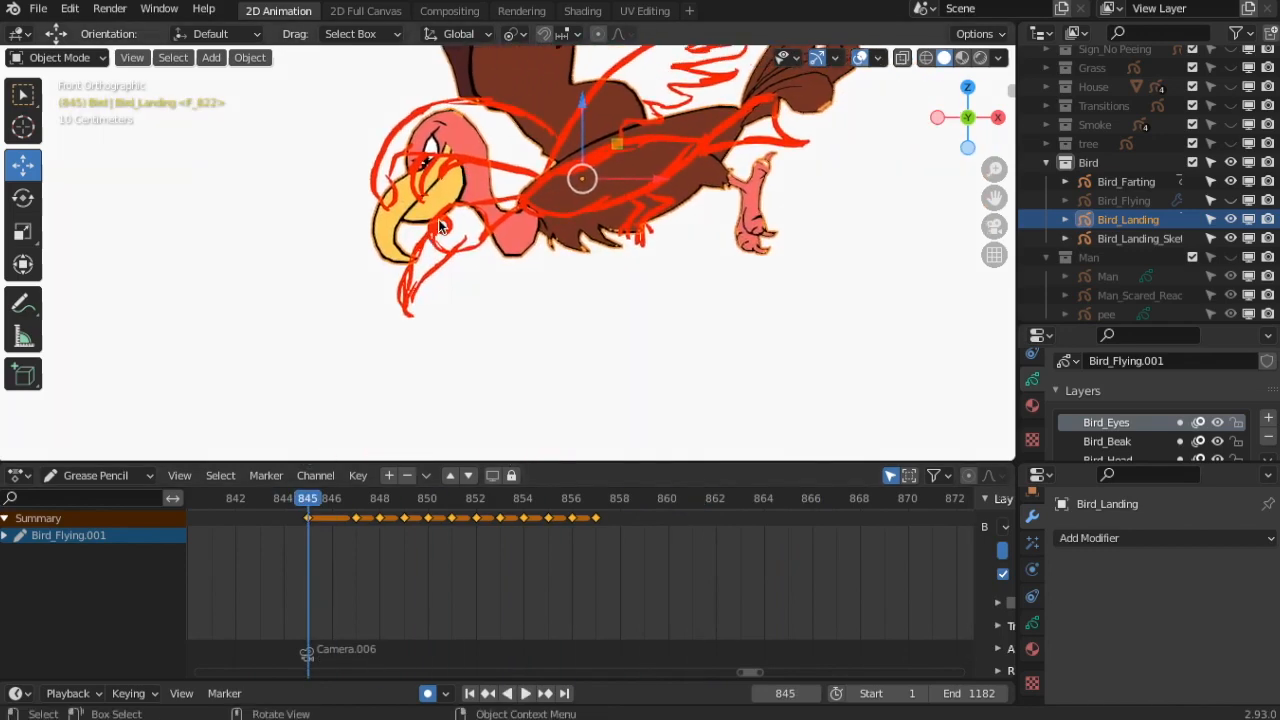
click(1157, 240)
click(677, 168)
key(s)
right_click(733, 324)
click(702, 150)
key(s)
click(704, 330)
key(s)
click(680, 178)
click(680, 178)
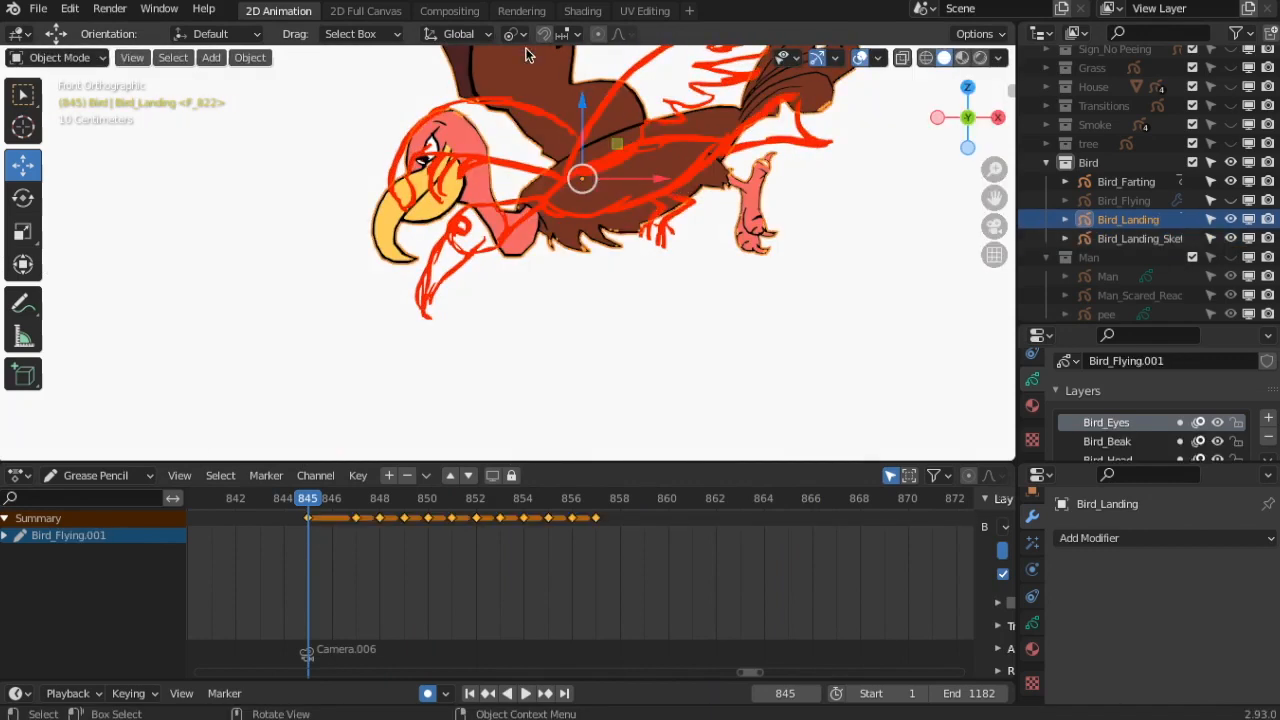
- Select Bird_Landing_Sketch, scale it up and move it so its body lines up with the coloured bird
click(612, 200)
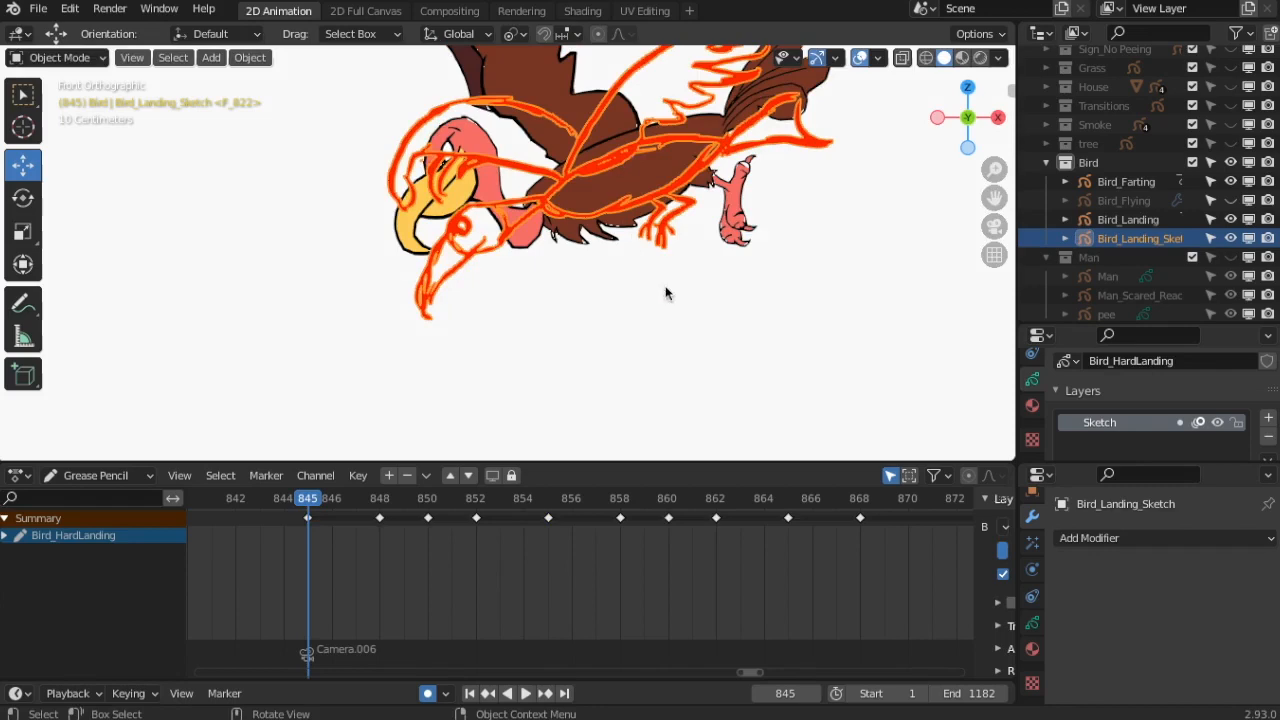
key(s)
key(g)
click(601, 235)
key(s)
click(797, 335)
key(g)
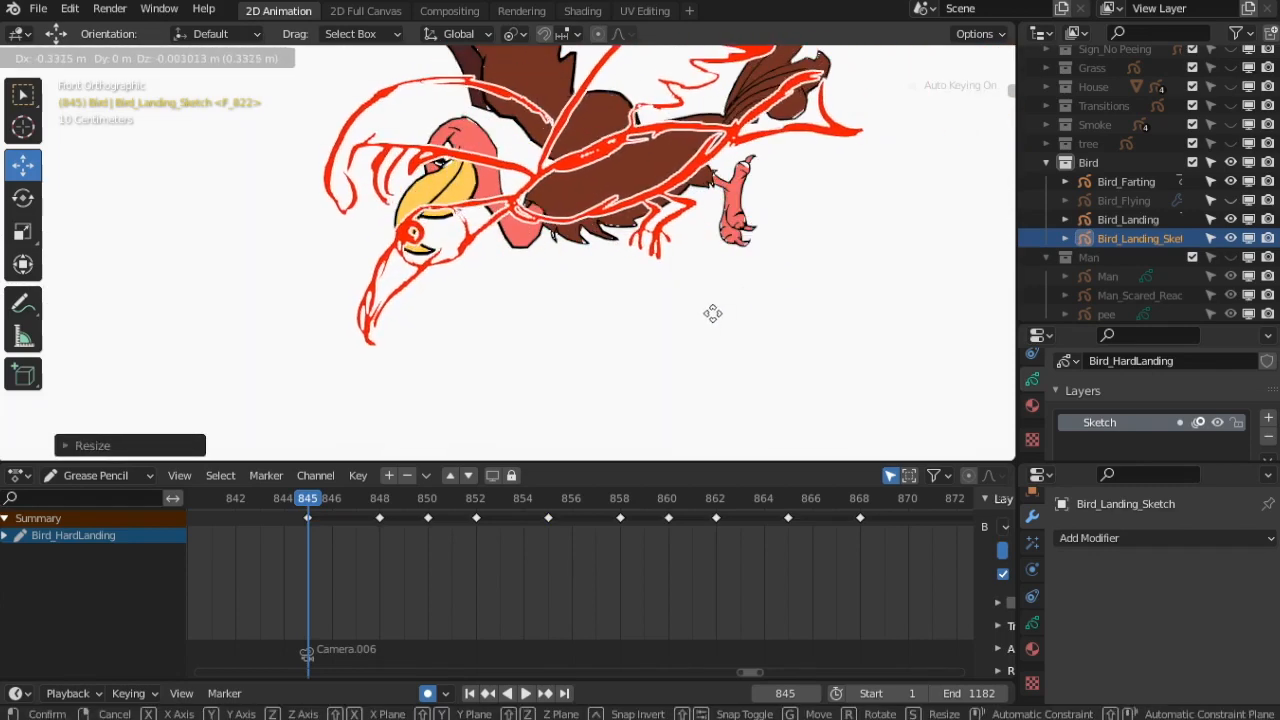
click(720, 314)
- Scrub through the first frames of the landing, return to frame 845 and save the file
drag(418, 503, 311, 490)
click(37, 9)
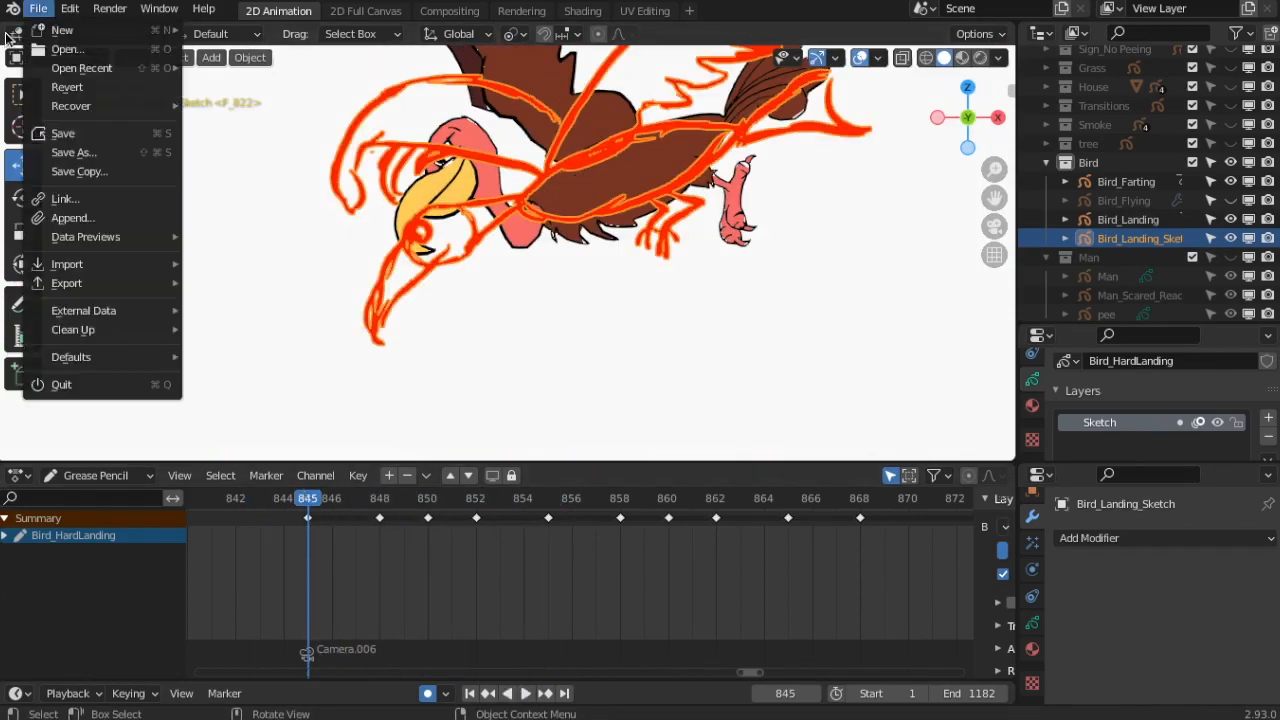
click(76, 132)
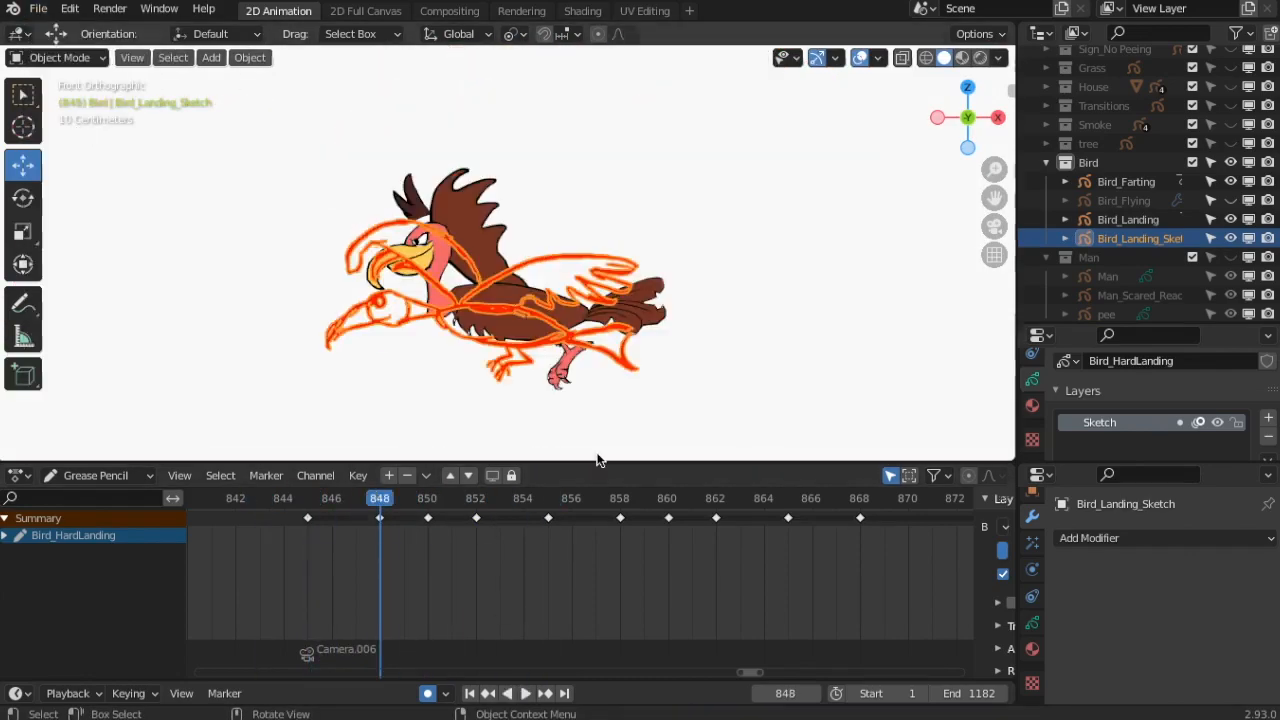
- Select Bird_Landing and reposition it on the enlarged sketch at frames 848 and 850
drag(334, 500, 377, 508)
click(490, 237)
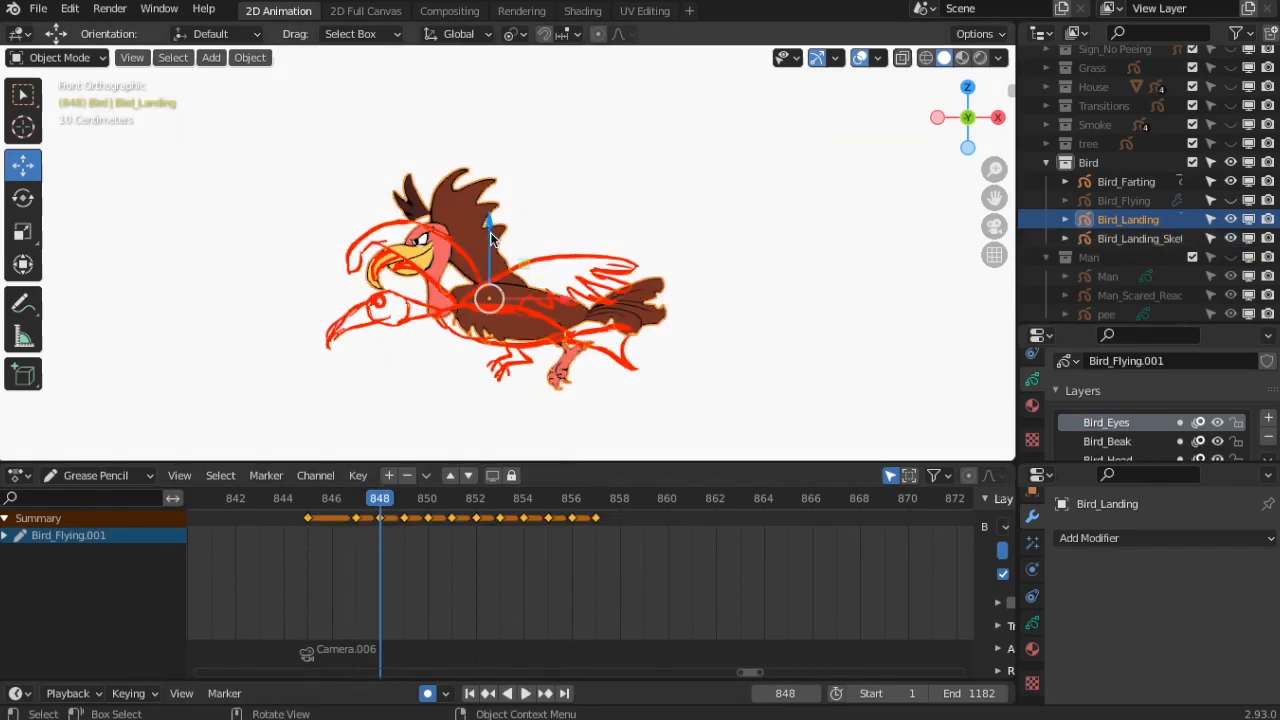
drag(487, 230, 489, 251)
drag(561, 320, 546, 320)
click(408, 501)
click(427, 498)
drag(436, 271, 440, 314)
scroll(523, 389, down, 4)
scroll(523, 389, up, 1)
- At frame 852, move Bird_Landing down and left, and rotate it to fit the enlarged sketch
drag(432, 497, 469, 494)
drag(420, 272, 421, 296)
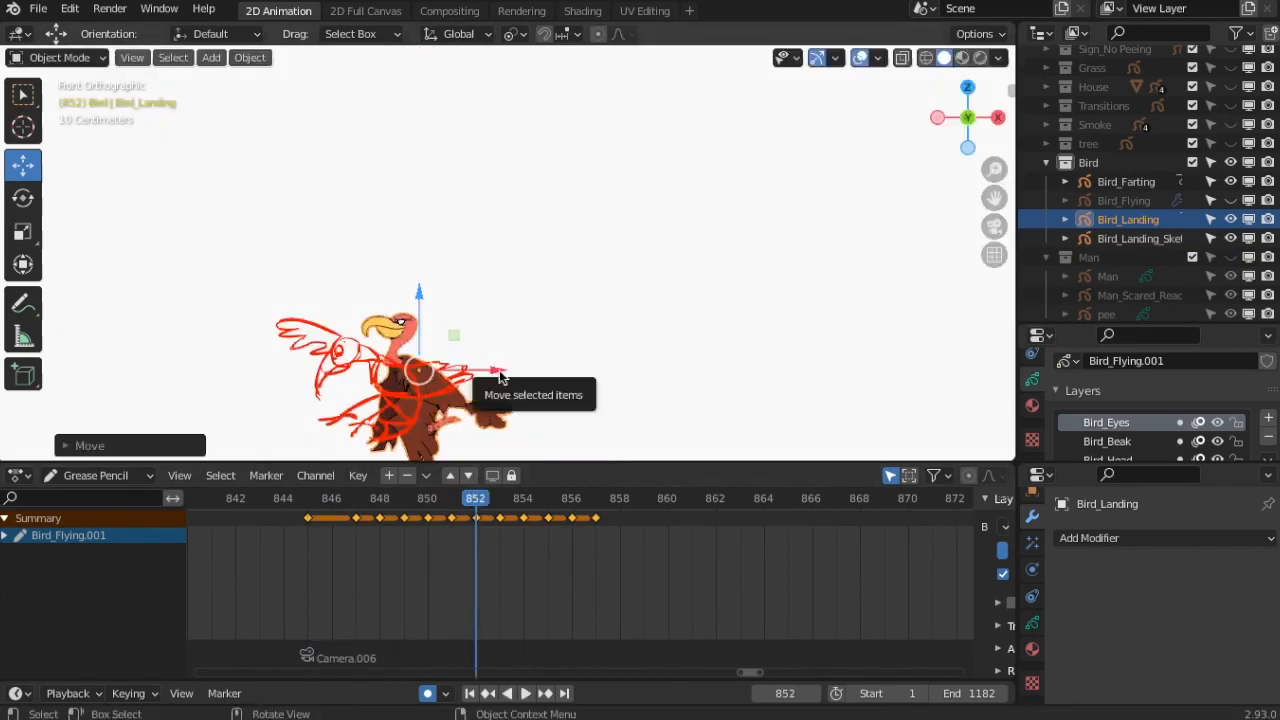
drag(499, 373, 470, 375)
key(r)
click(465, 428)
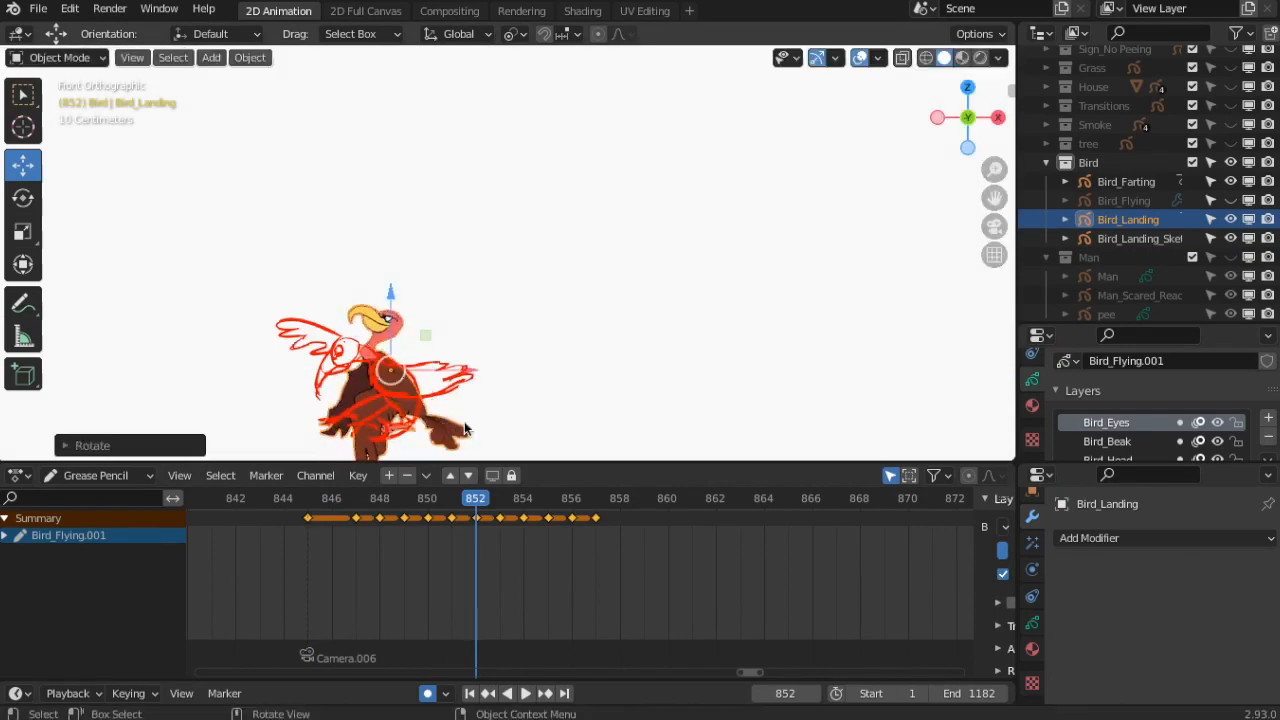
- At frame 855, move Bird_Landing vertically and horizontally so its body sits on the sketch
drag(484, 500, 540, 511)
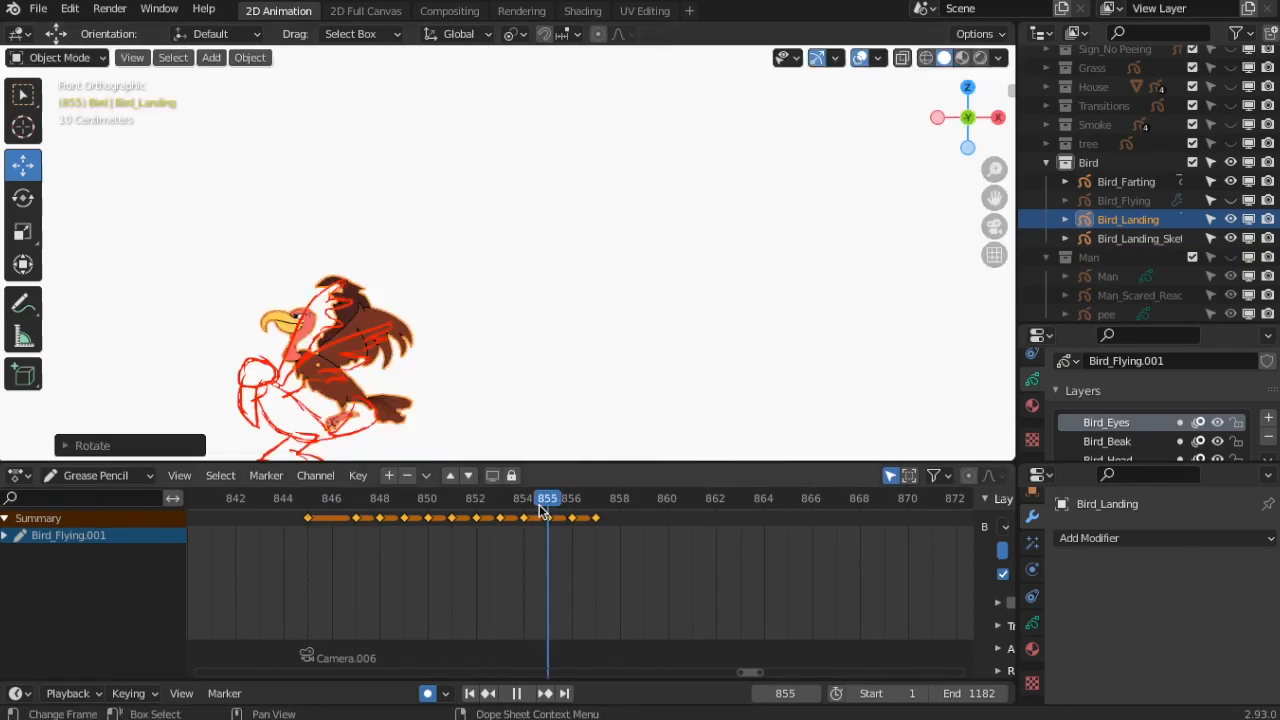
key(g)
key(z)
key(x)
drag(355, 403, 359, 403)
drag(281, 323, 281, 321)
shift+middle_drag(509, 435, 561, 304)
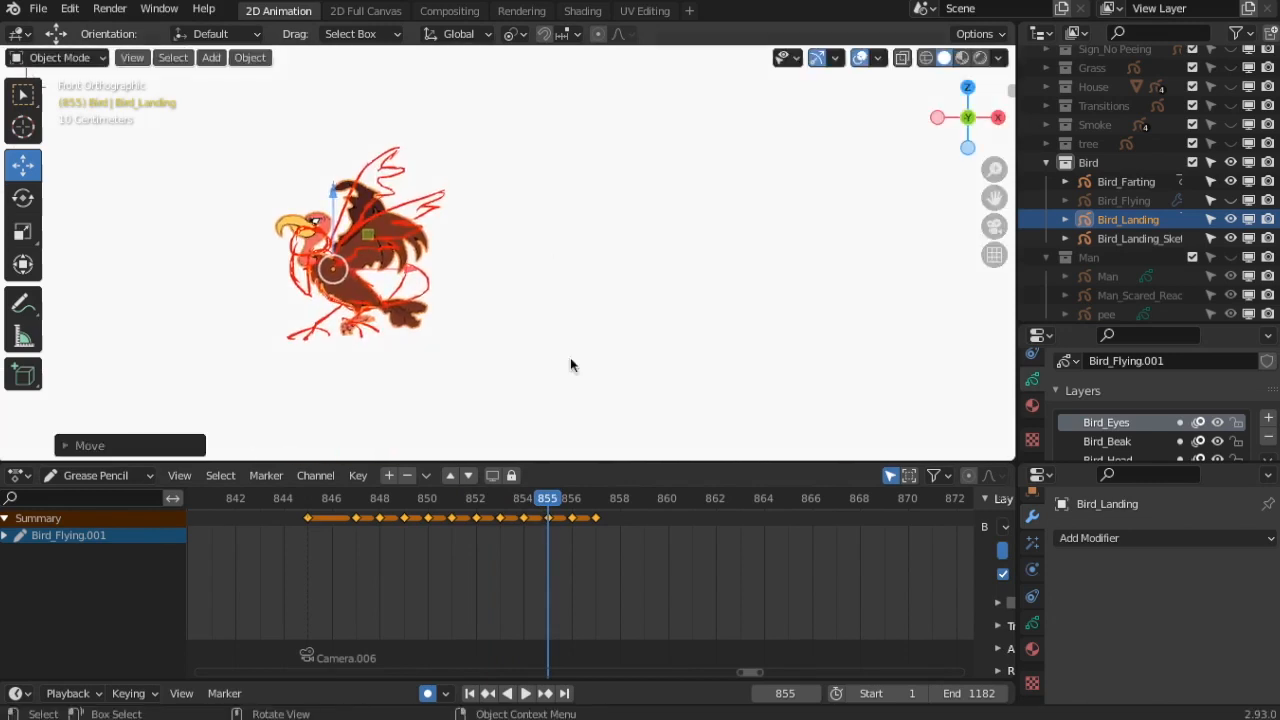
- Fine-tune the vertical and horizontal position of Bird_Landing around frames 856 and 857
click(573, 497)
drag(334, 200, 334, 210)
drag(526, 500, 595, 501)
click(577, 502)
key(g)
key(x)
click(548, 467)
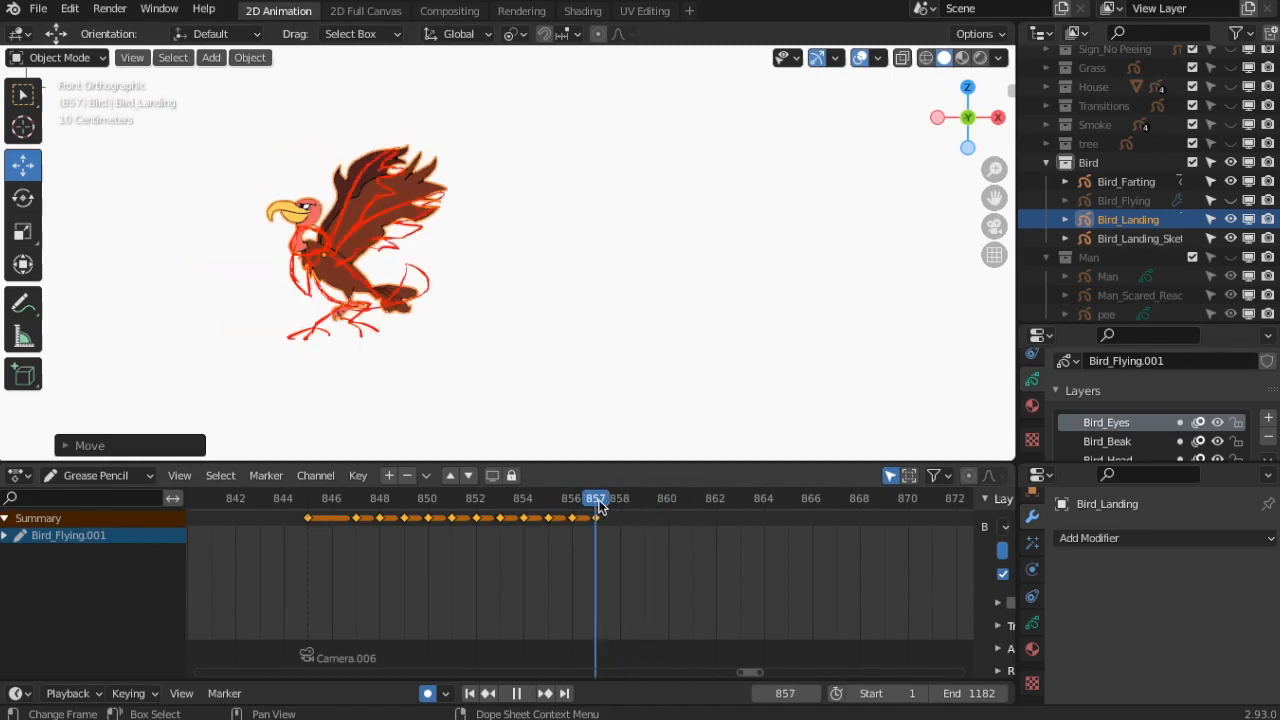
drag(325, 186, 325, 201)
- Reposition Bird_Landing left and down over the enlarged sketch at frames 858 and 860
mouse_move(618, 509)
mouse_down()
mouse_move(633, 507)
mouse_move(611, 505)
mouse_up()
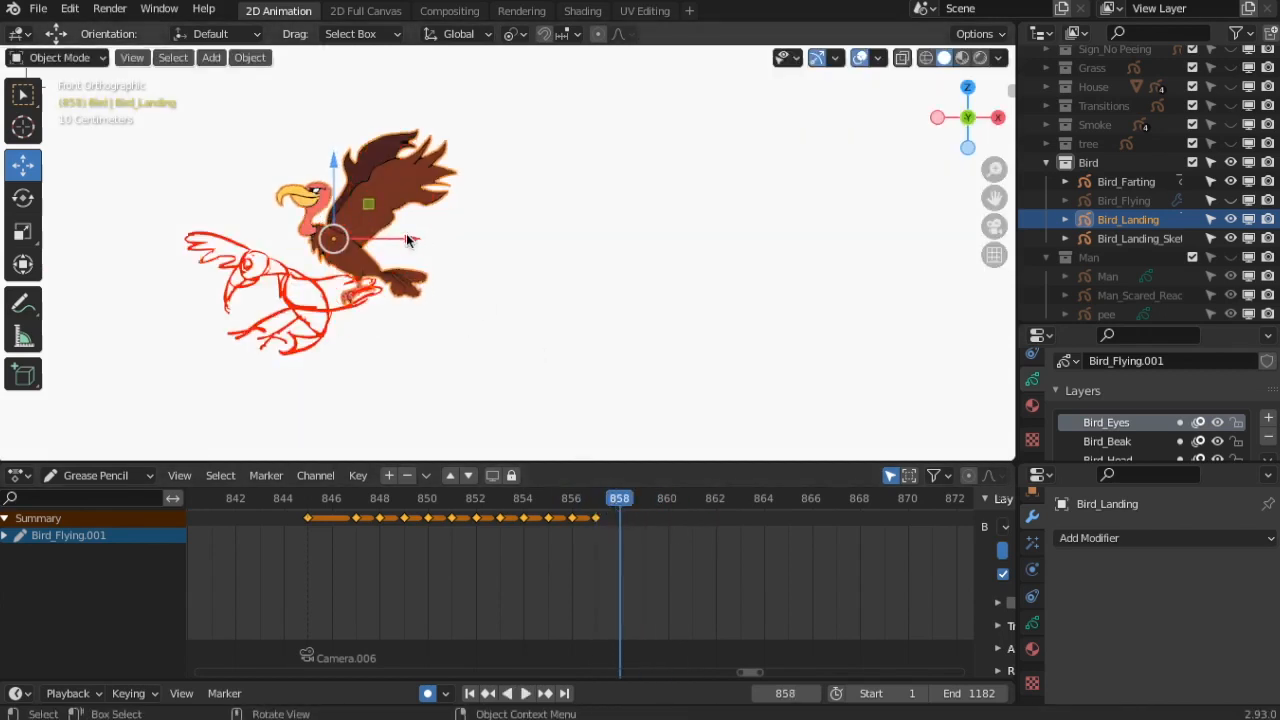
drag(408, 235, 366, 236)
drag(290, 175, 290, 217)
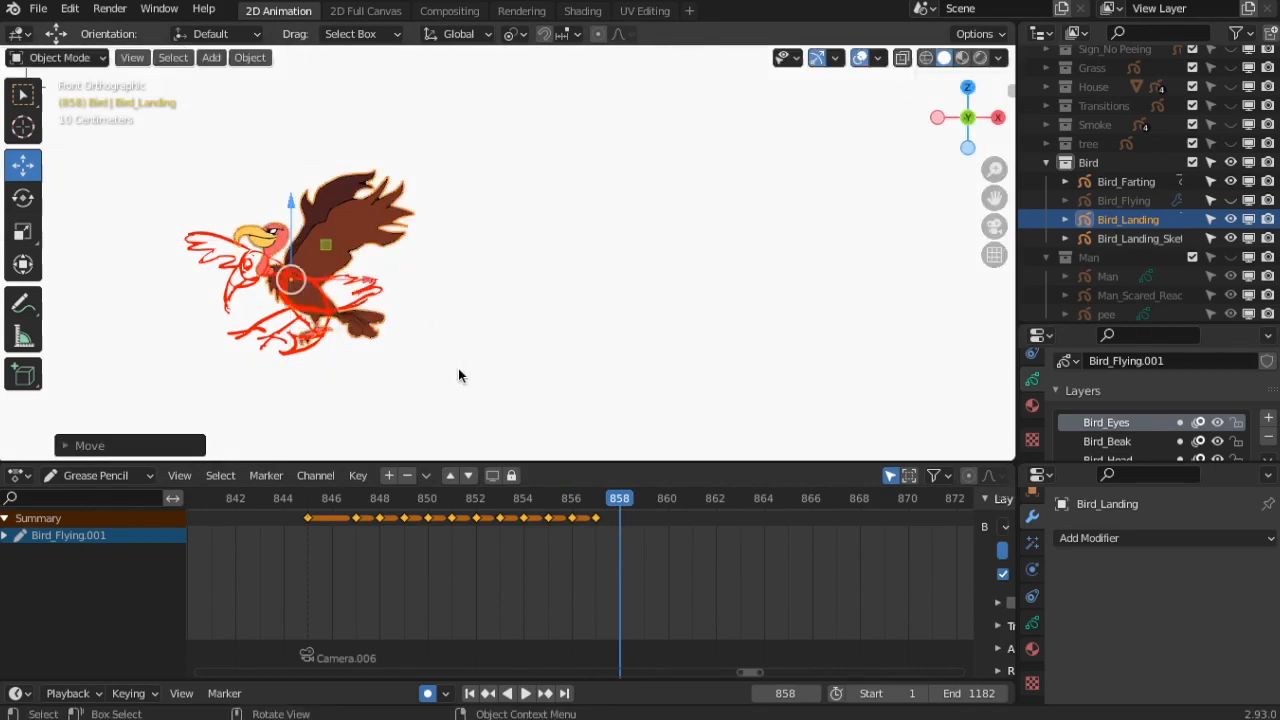
drag(618, 505, 667, 505)
key(g)
key(x)
key(z)
click(232, 207)
- Move Bird_Landing onto the sketch up to frame 865, and rotate it to match the standing pose
drag(675, 500, 784, 505)
key(g)
key(x)
click(258, 253)
drag(298, 242, 218, 242)
drag(139, 168, 139, 210)
key(r)
click(266, 351)
key(g)
key(x)
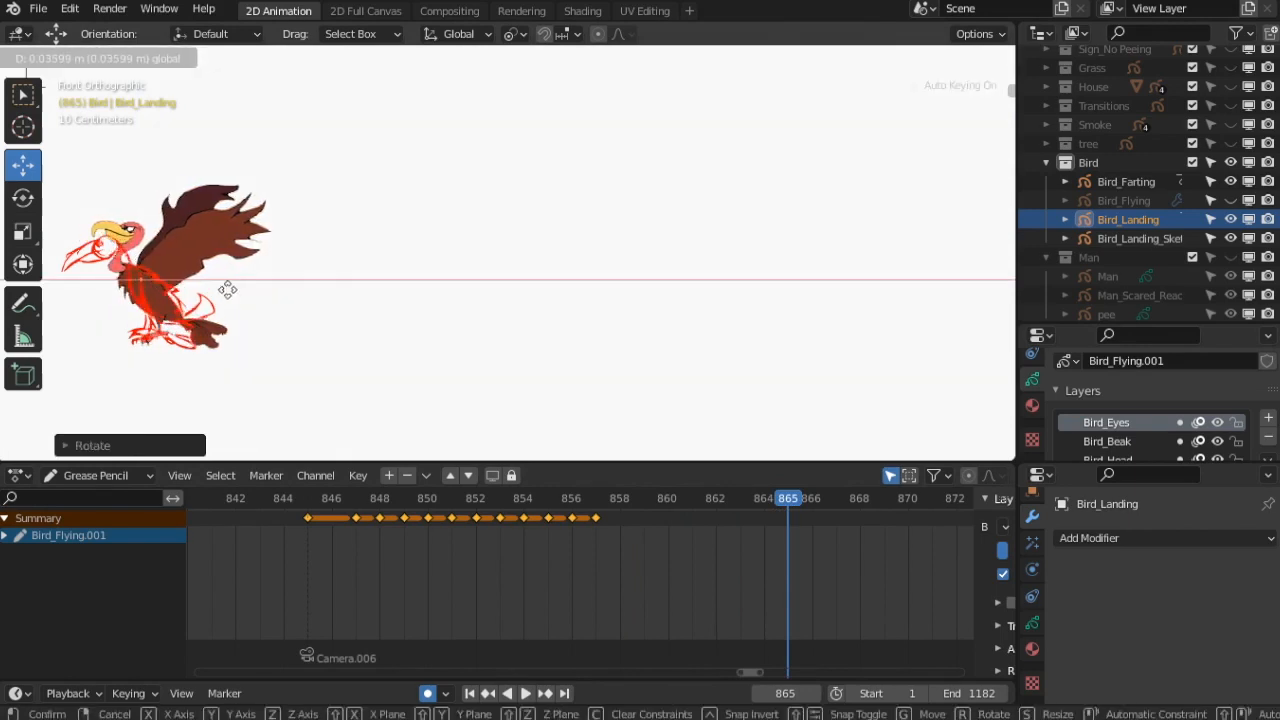
click(228, 289)
- Review the landing movement around frame 857 and enlarge the Timeline area
key(space)
mouse_move(576, 515)
mouse_down()
mouse_move(743, 527)
mouse_move(596, 526)
mouse_up()
drag(393, 679, 396, 518)
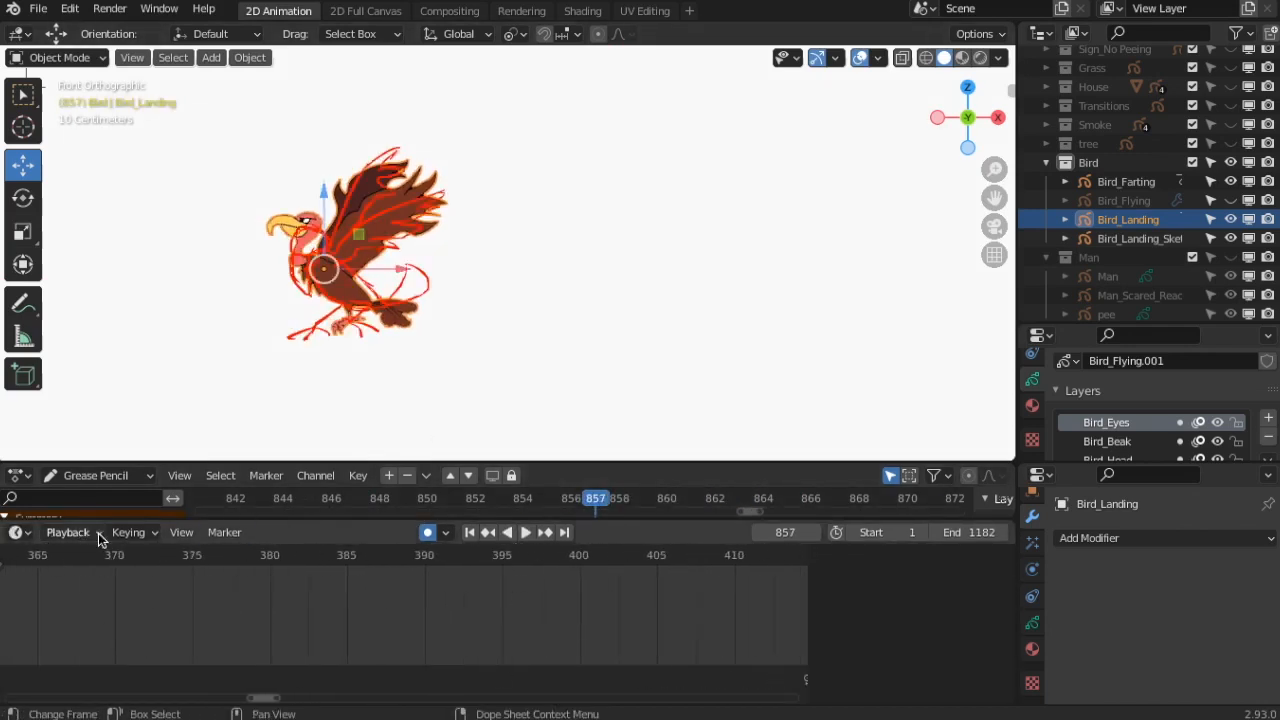
click(16, 532)
click(300, 342)
scroll(461, 610, down, 18)
middle_drag(714, 620, 375, 647)
scroll(161, 620, up, 13)
scroll(475, 643, up, 12)
click(27, 536)
click(271, 362)
- Delete the Bird_Landing keyframe at frame 869 and reposition the bird at the end of the landing
scroll(406, 630, up, 5)
drag(427, 549, 543, 588)
click(612, 576)
key(Delete)
drag(211, 281, 181, 293)
click(185, 283)
- Return to frame 845 and play back the landing animation
drag(604, 556, 565, 568)
click(208, 592)
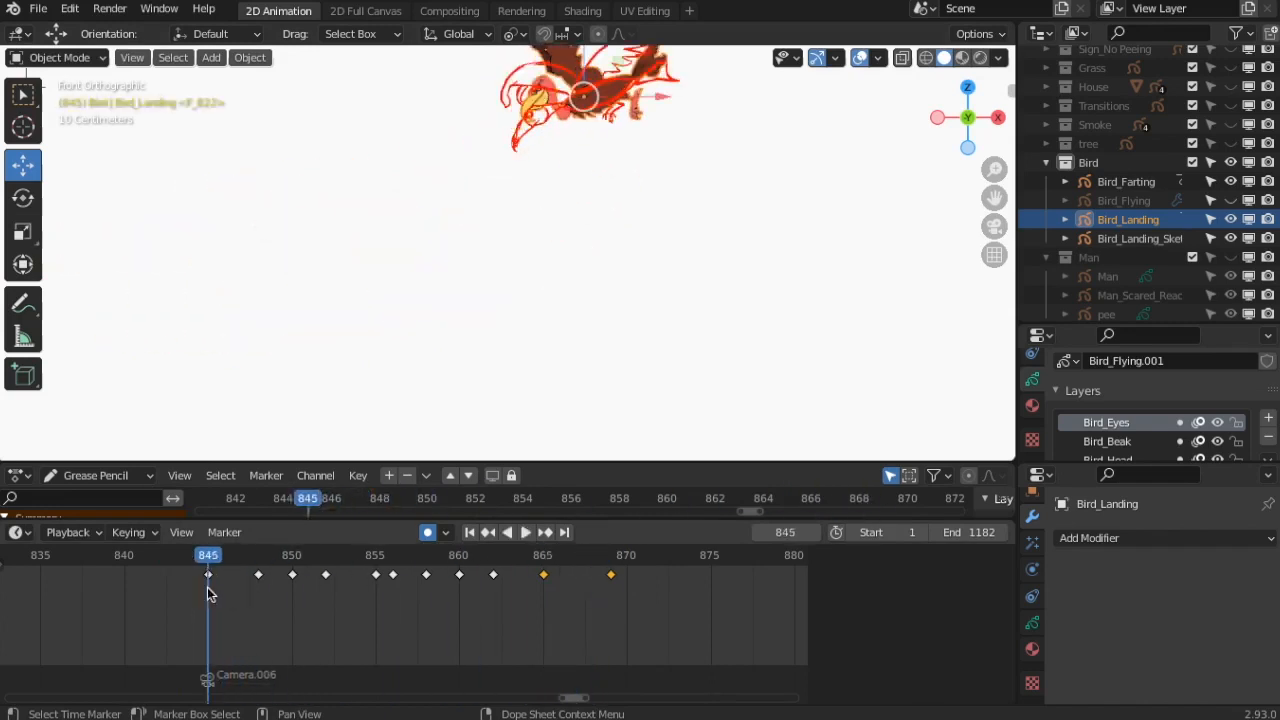
click(525, 532)
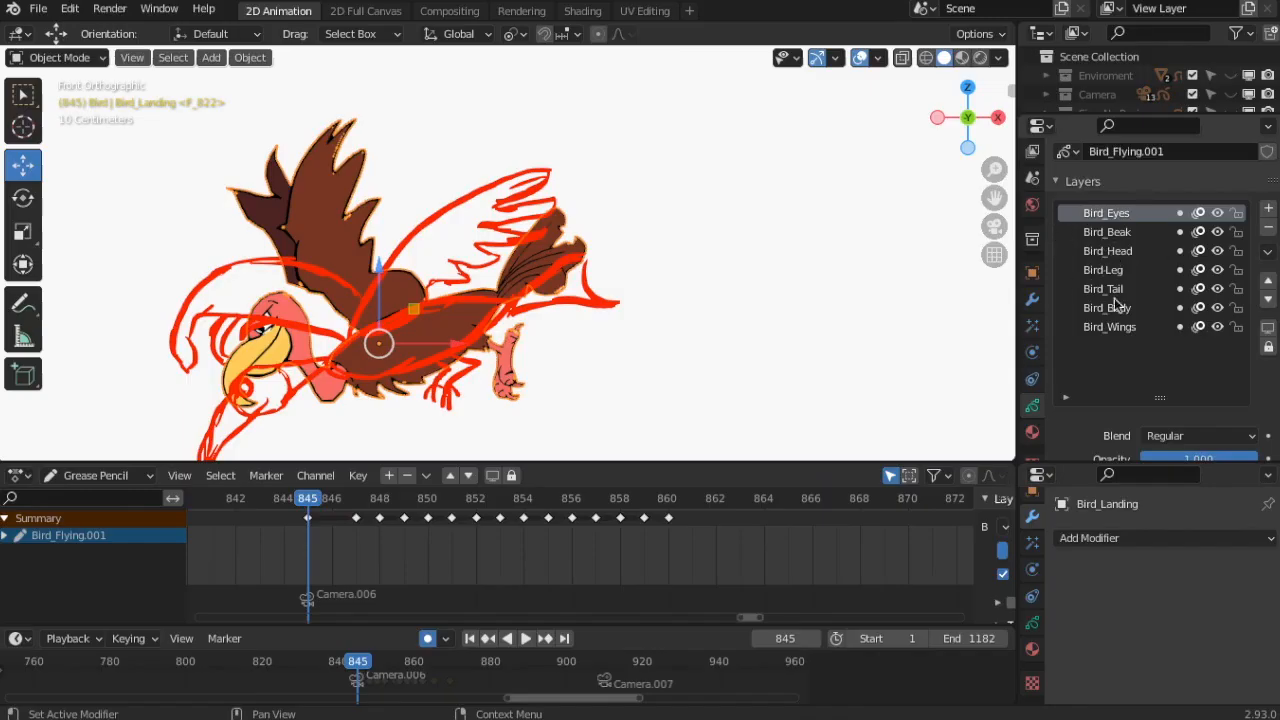
- Make Bird_Body the active layer and hide the eyes, beak, head, leg, tail and wings layers
click(1118, 307)
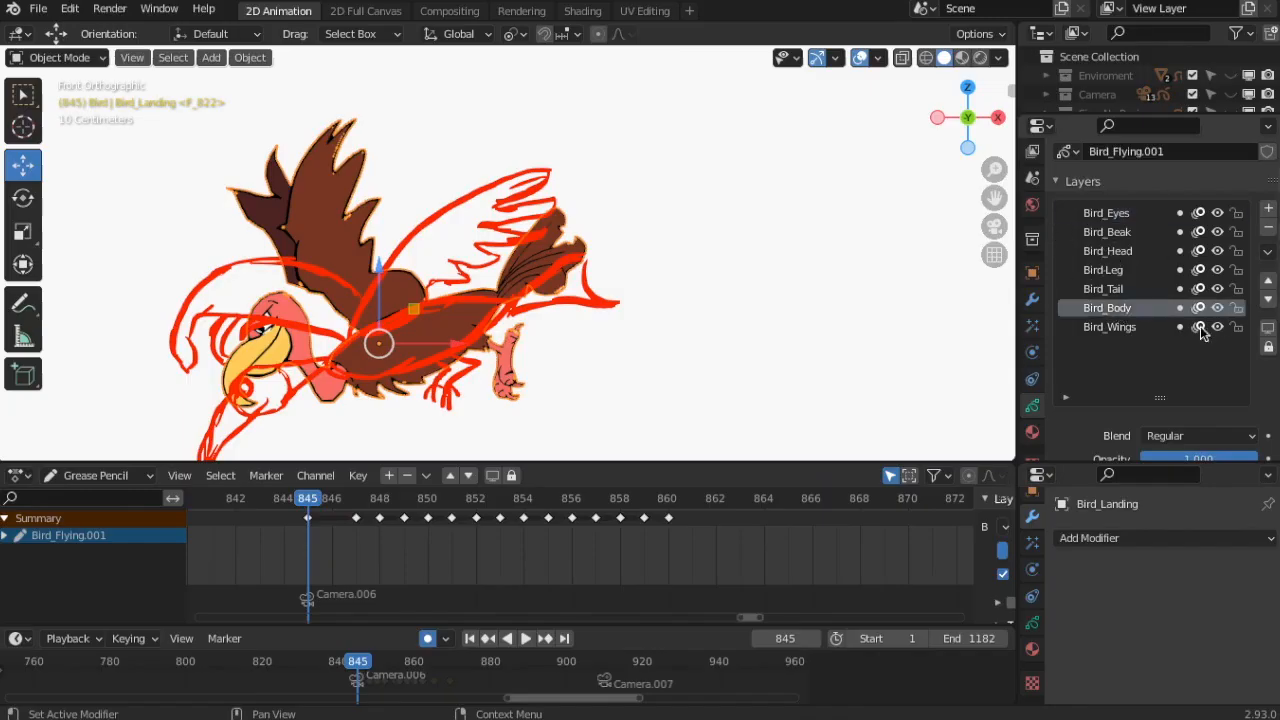
click(1218, 327)
drag(1217, 213, 1217, 289)
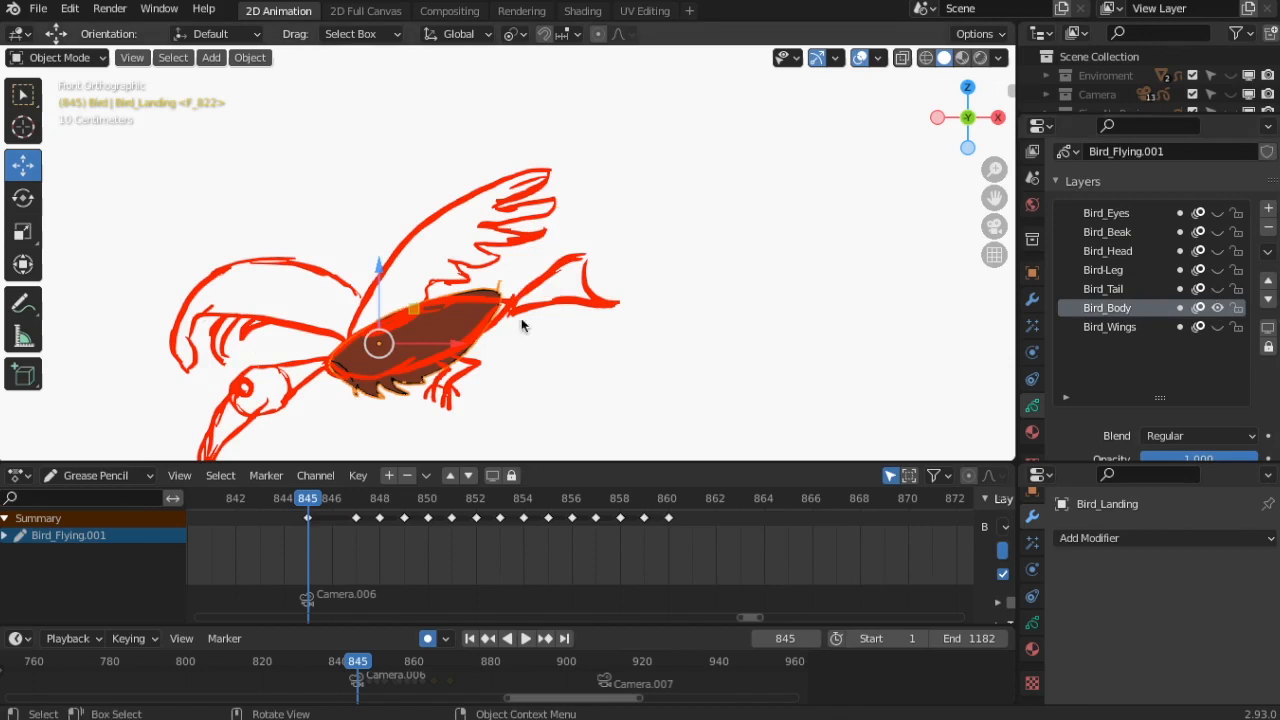
- Switch Bird_Landing to Sculpt Mode and reshape the rear of the body with the Grab brush at frame 845
scroll(483, 340, up, 2)
shift+middle_drag(483, 340, 643, 190)
click(93, 55)
click(60, 114)
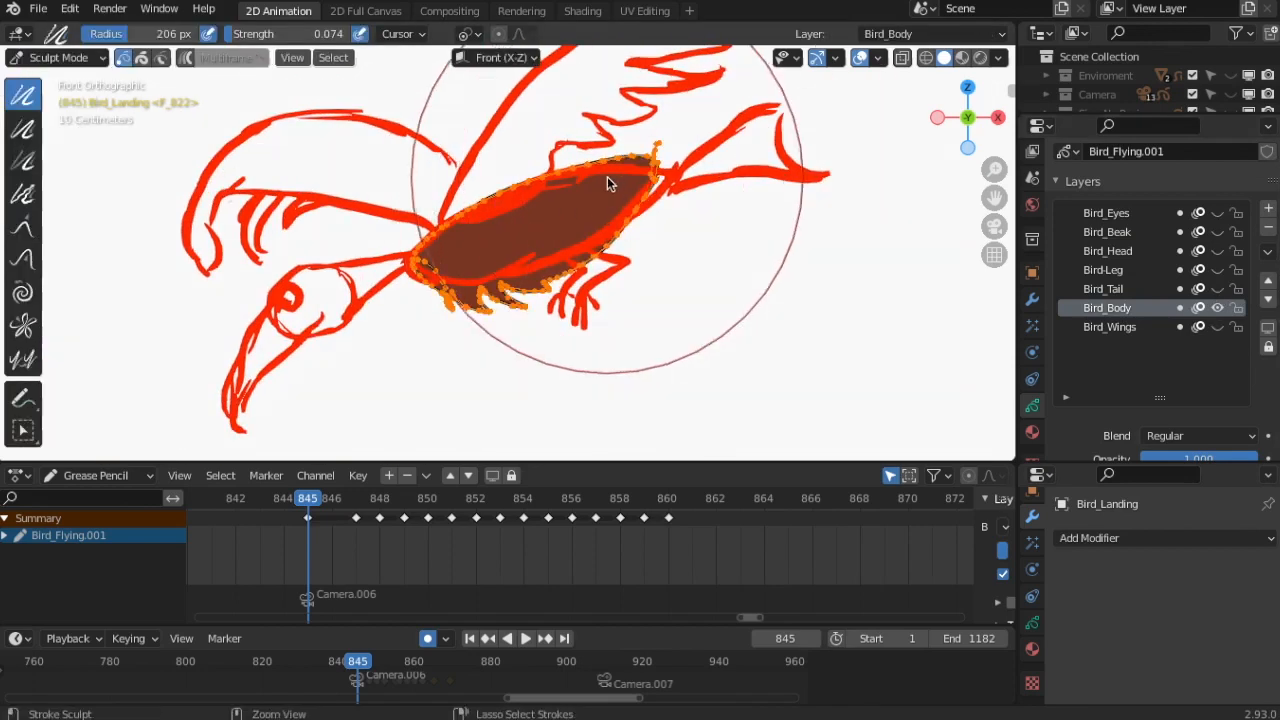
click(23, 259)
drag(672, 180, 667, 184)
- Reshape the Bird_Body layer toward the red sketch with the Push brush at frame 847
key(Right)
key(Right)
key(Right)
key(Left)
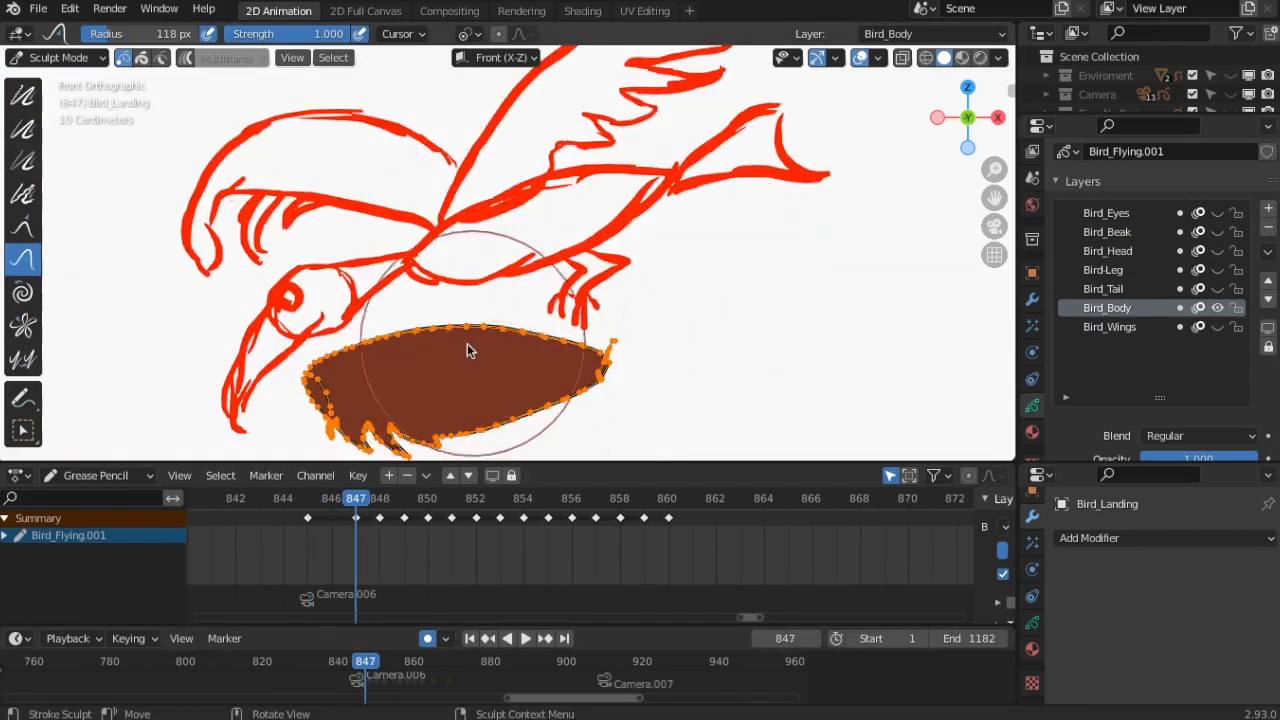
mouse_move(590, 373)
mouse_down()
mouse_move(557, 368)
mouse_move(641, 362)
mouse_up()
key(Right)
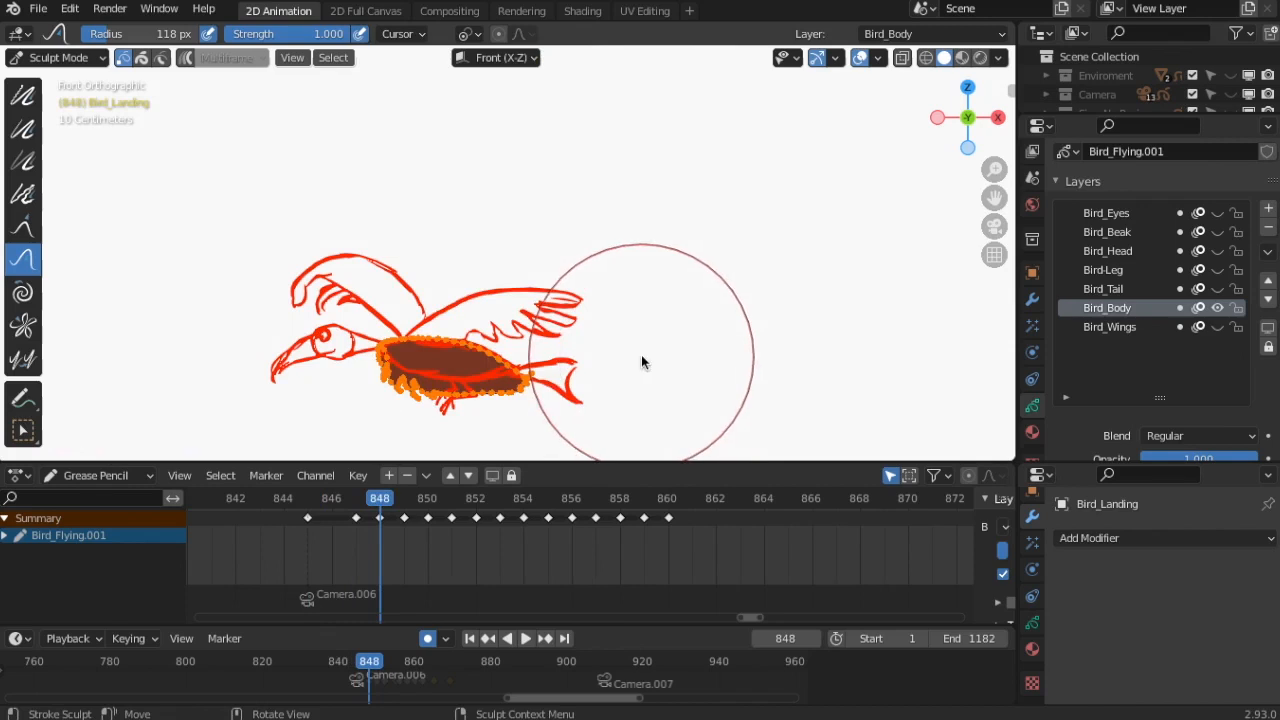
- Push both ends of the body onto the red sketch at frame 850
key(Right)
key(Right)
drag(406, 368, 376, 363)
drag(482, 438, 502, 428)
- Advance to frame 855 and push the body outline to match the red sketch
key(Right)
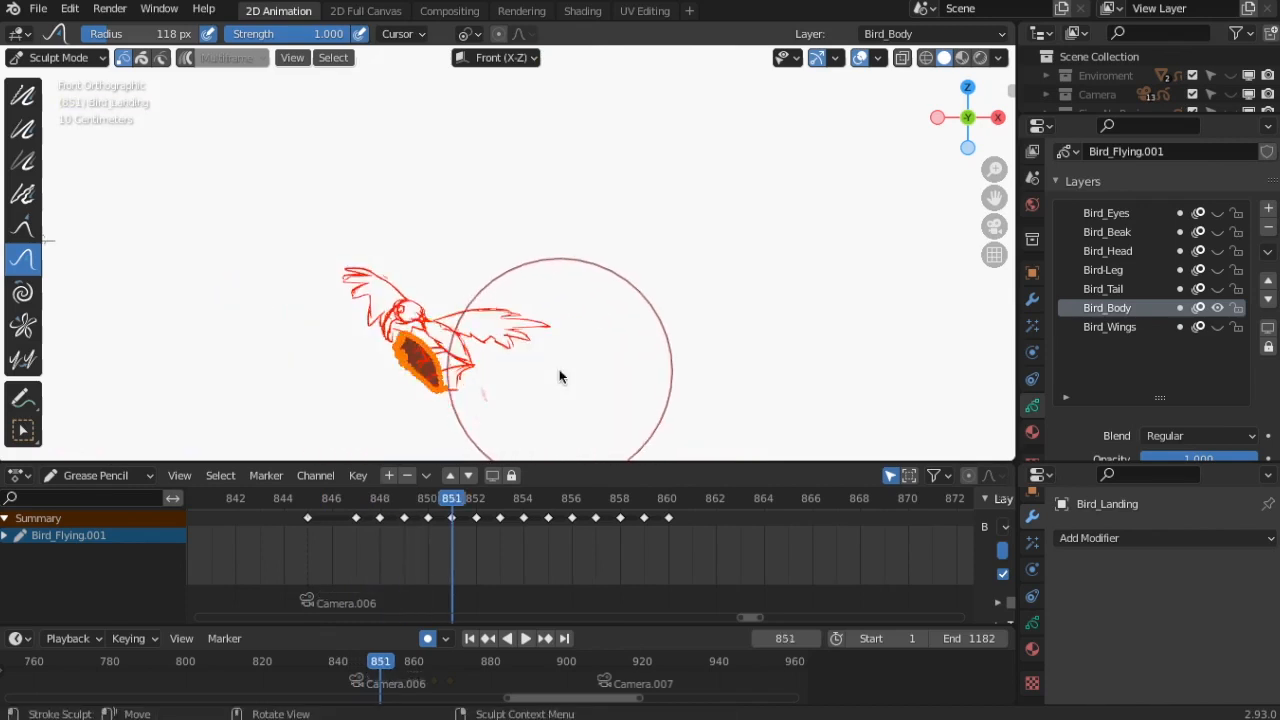
key(Right)
key(Right)
key(Right)
key(Right)
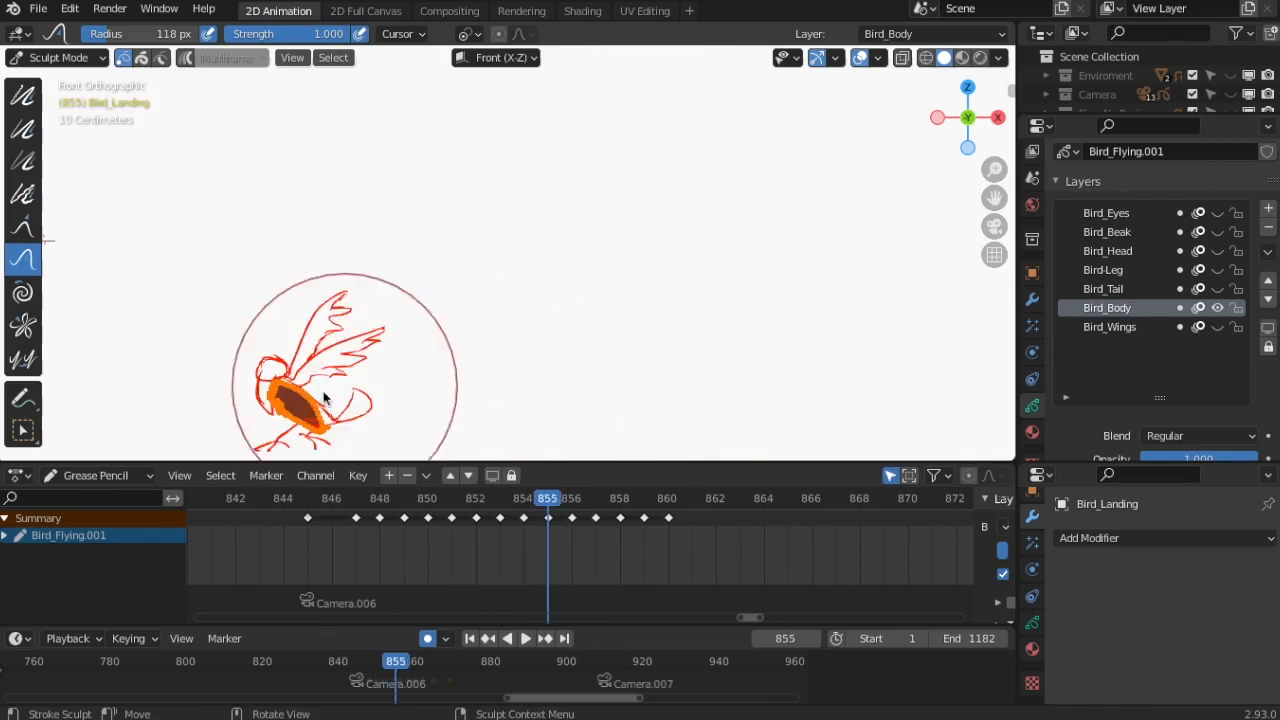
shift+middle_drag(349, 388, 487, 190)
scroll(500, 205, up, 5)
drag(388, 204, 421, 186)
drag(277, 92, 288, 80)
drag(350, 134, 360, 125)
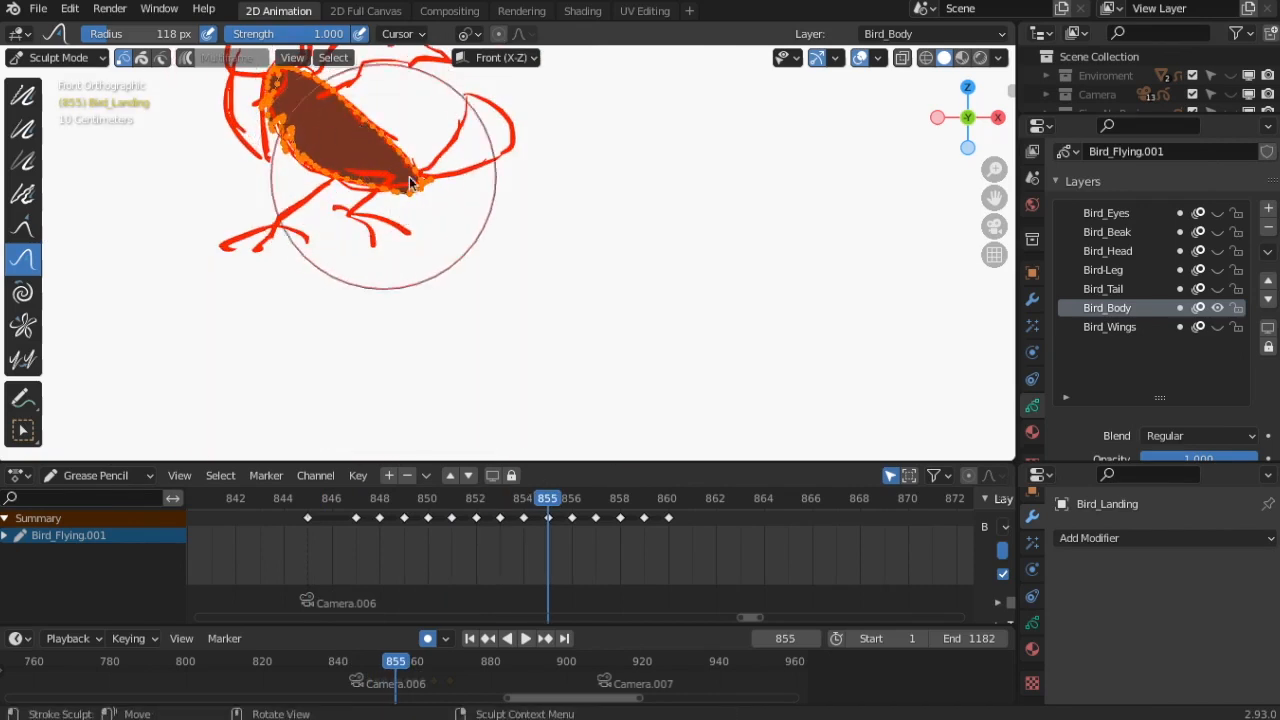
- Continue to frame 858 and push the body toward the sketched pose
click(567, 504)
key(Right)
key(Right)
mouse_move(345, 232)
mouse_down()
mouse_move(323, 243)
mouse_move(289, 163)
mouse_move(263, 200)
mouse_up()
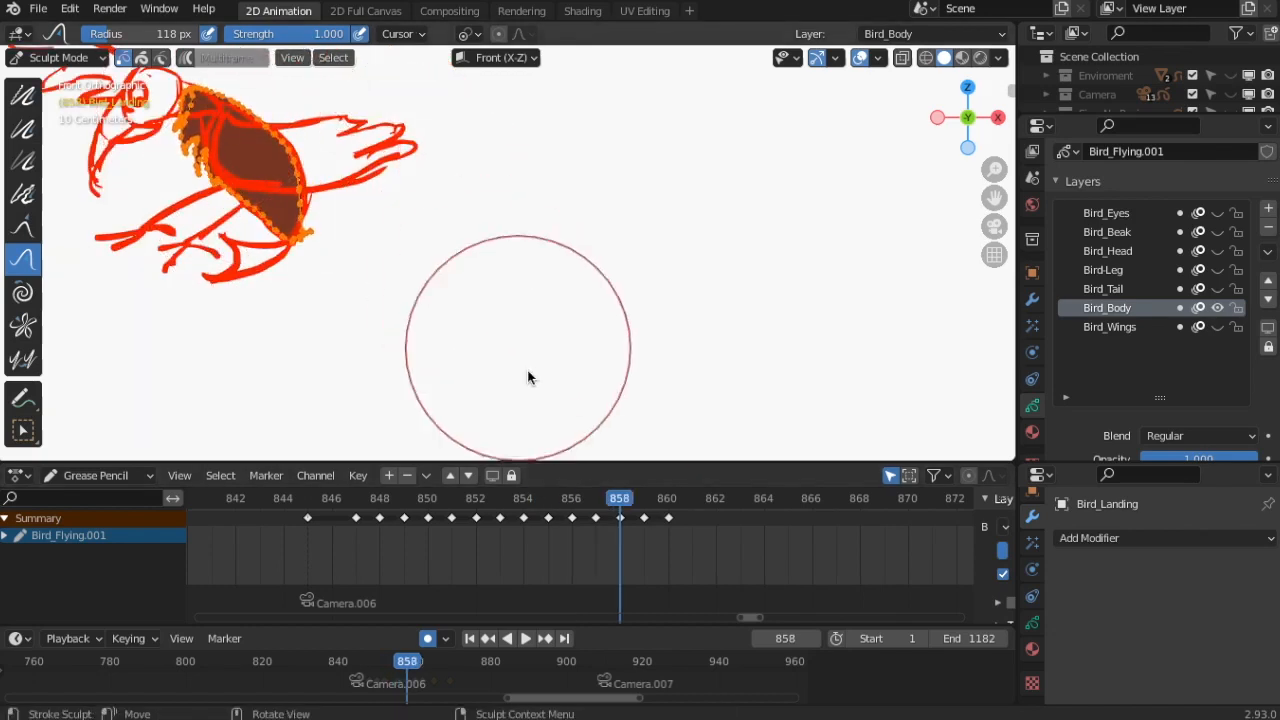
- Sculpt the body to follow the final standing pose in the red sketch at frame 865
key(Right)
key(Right)
key(Right)
key(Right)
key(Right)
key(Right)
key(Right)
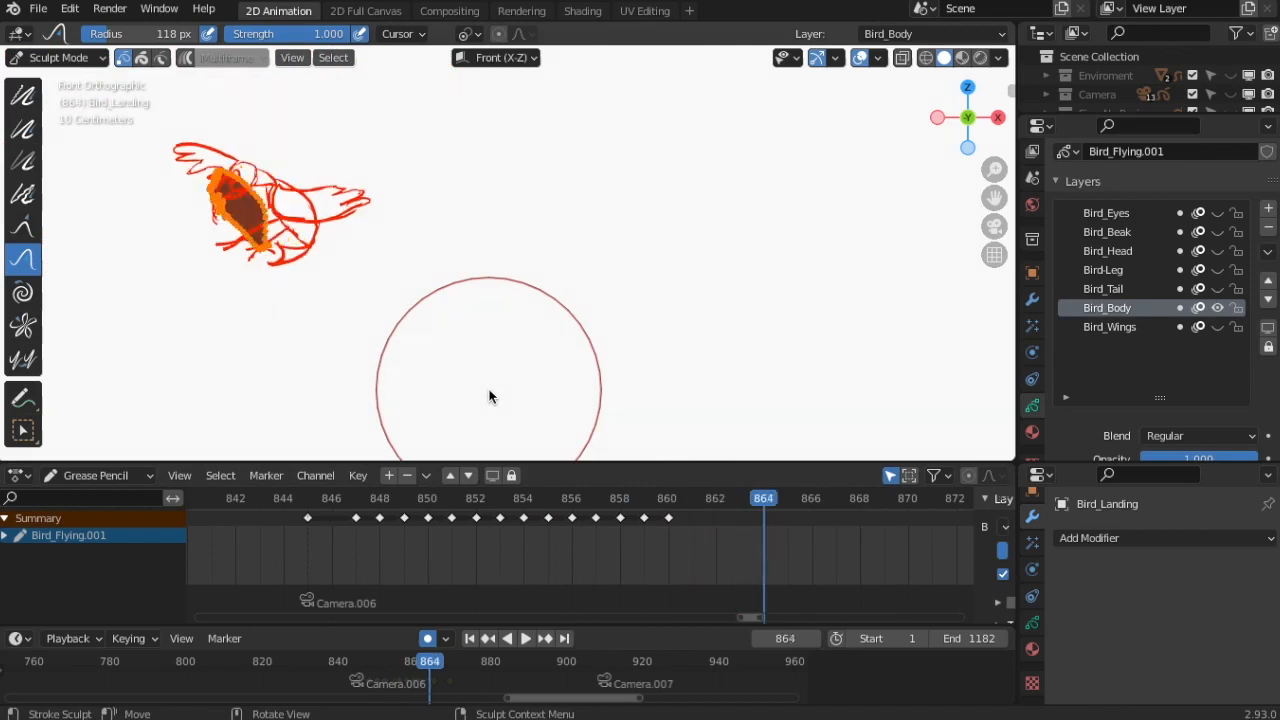
scroll(450, 358, up, 7)
mouse_move(290, 150)
shift+middle_down()
mouse_move(662, 285)
mouse_move(845, 375)
shift+middle_up()
drag(417, 325, 438, 240)
mouse_move(418, 198)
mouse_down()
mouse_move(402, 176)
mouse_move(431, 262)
mouse_move(374, 236)
mouse_up()
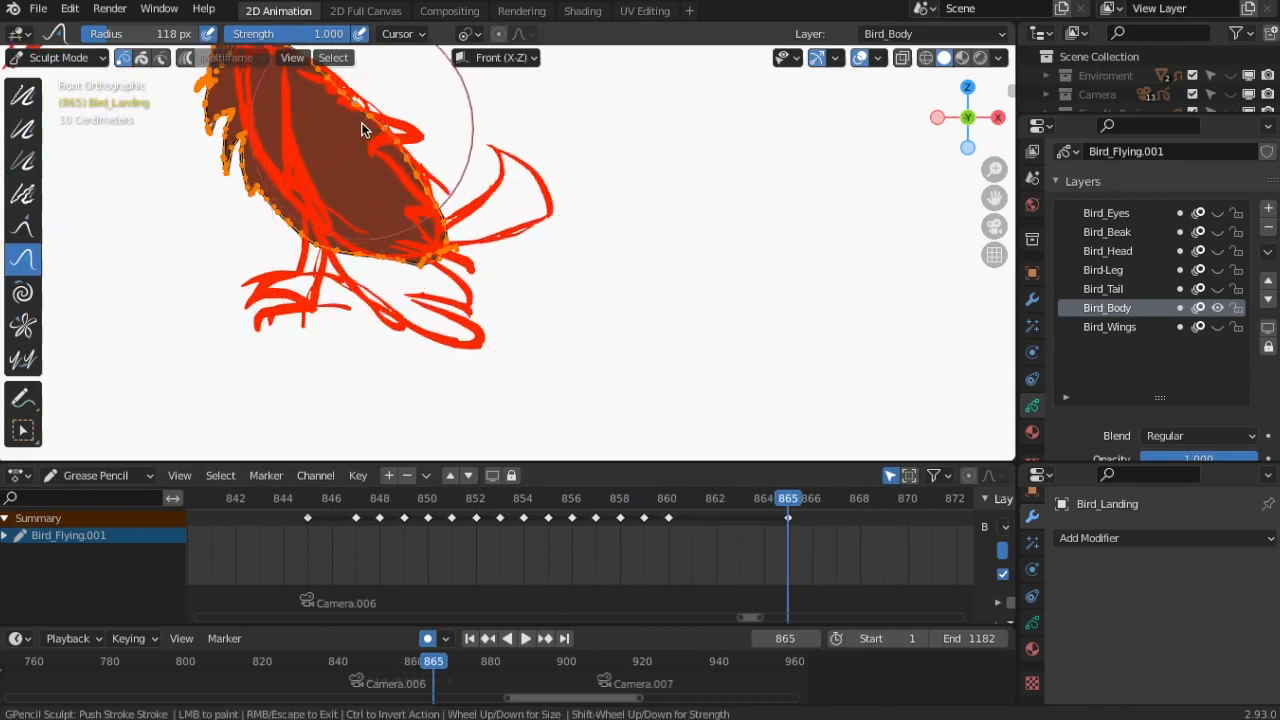
drag(363, 134, 358, 144)
scroll(320, 251, down, 2)
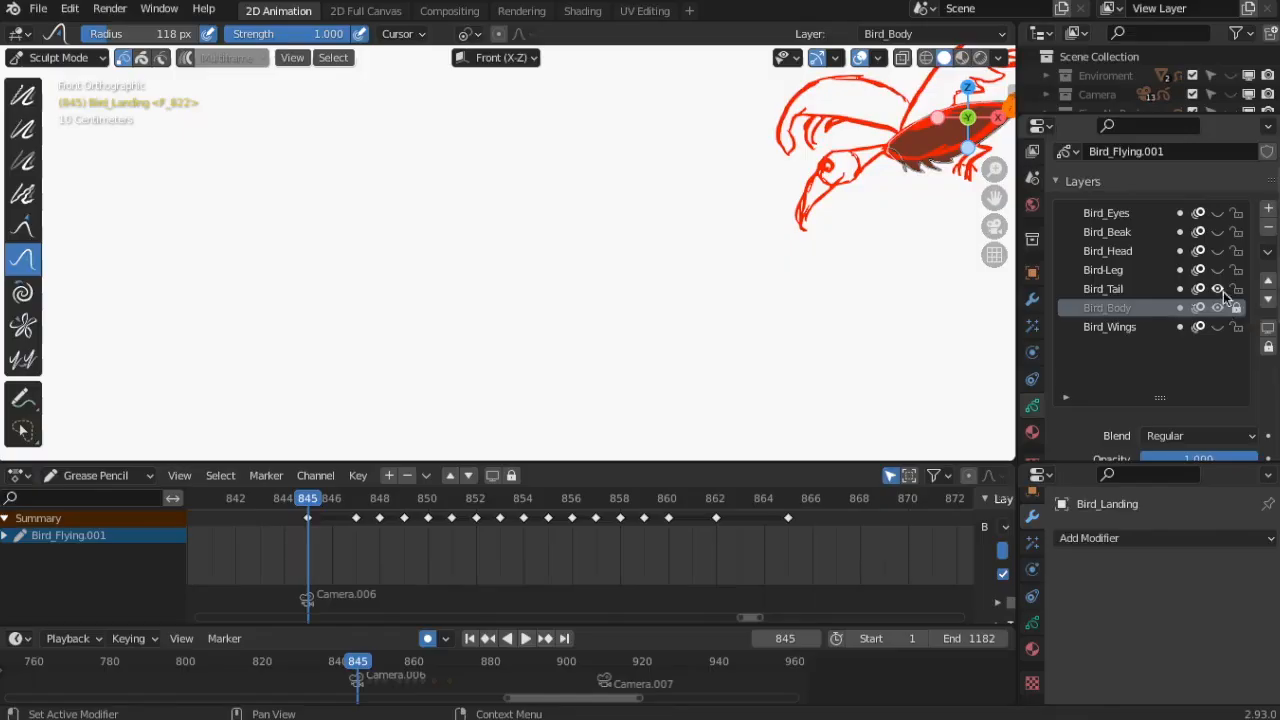
- Unhide the Bird-Leg layer and go to frame 848 of the landing
click(1217, 270)
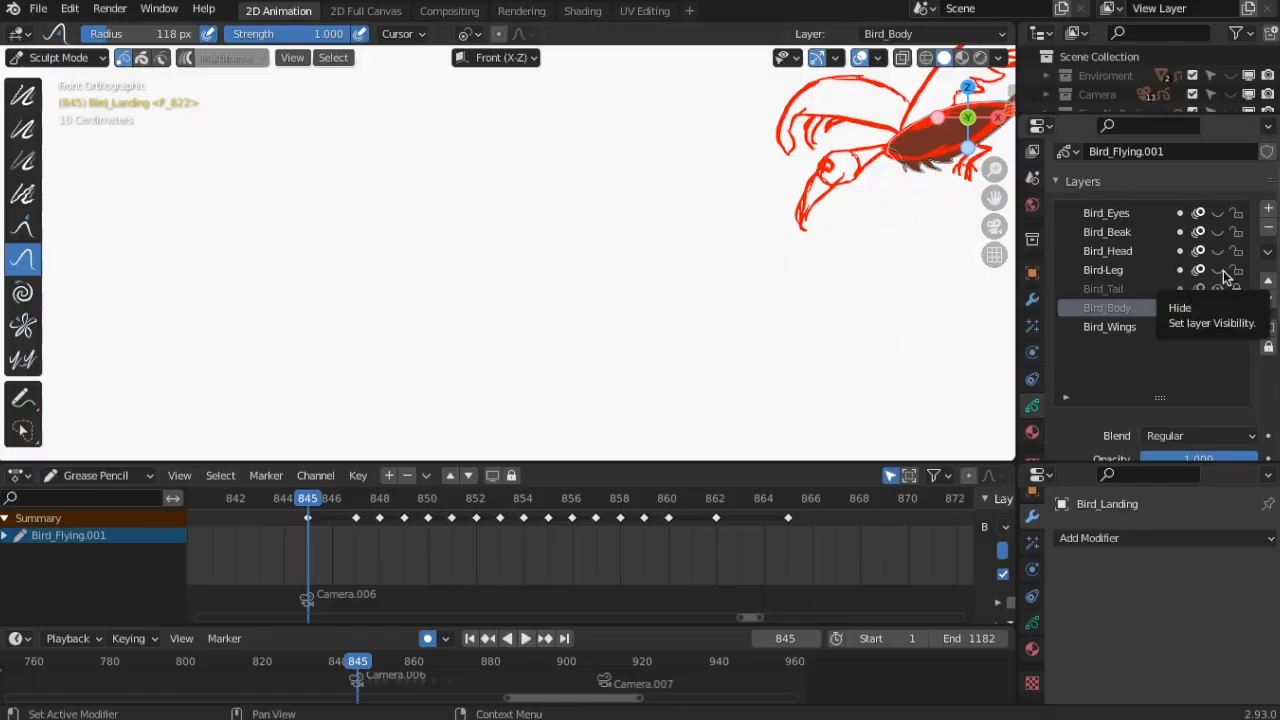
shift+middle_drag(615, 362, 265, 395)
scroll(560, 330, up, 3)
shift+middle_drag(588, 330, 450, 402)
drag(320, 501, 379, 504)
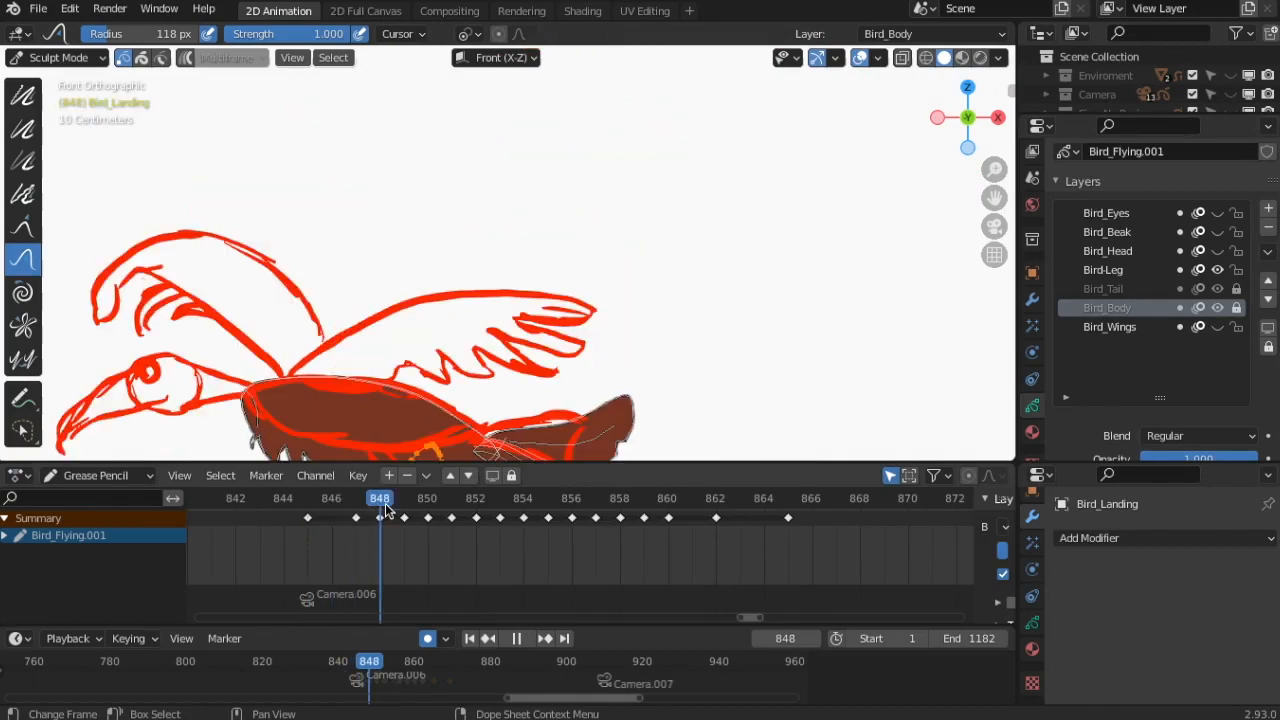
- In Edit Mode, rotate the leg strokes at frame 848 and move them up under the body
click(58, 57)
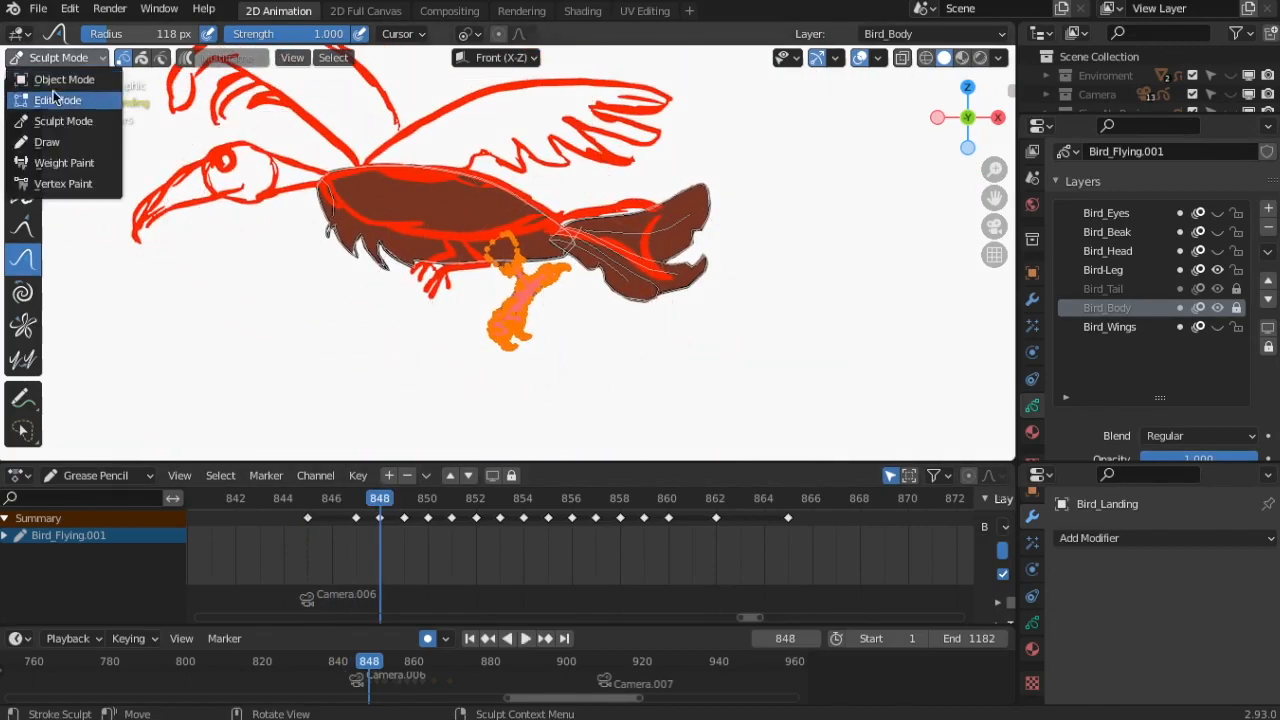
click(65, 94)
key(r)
click(453, 366)
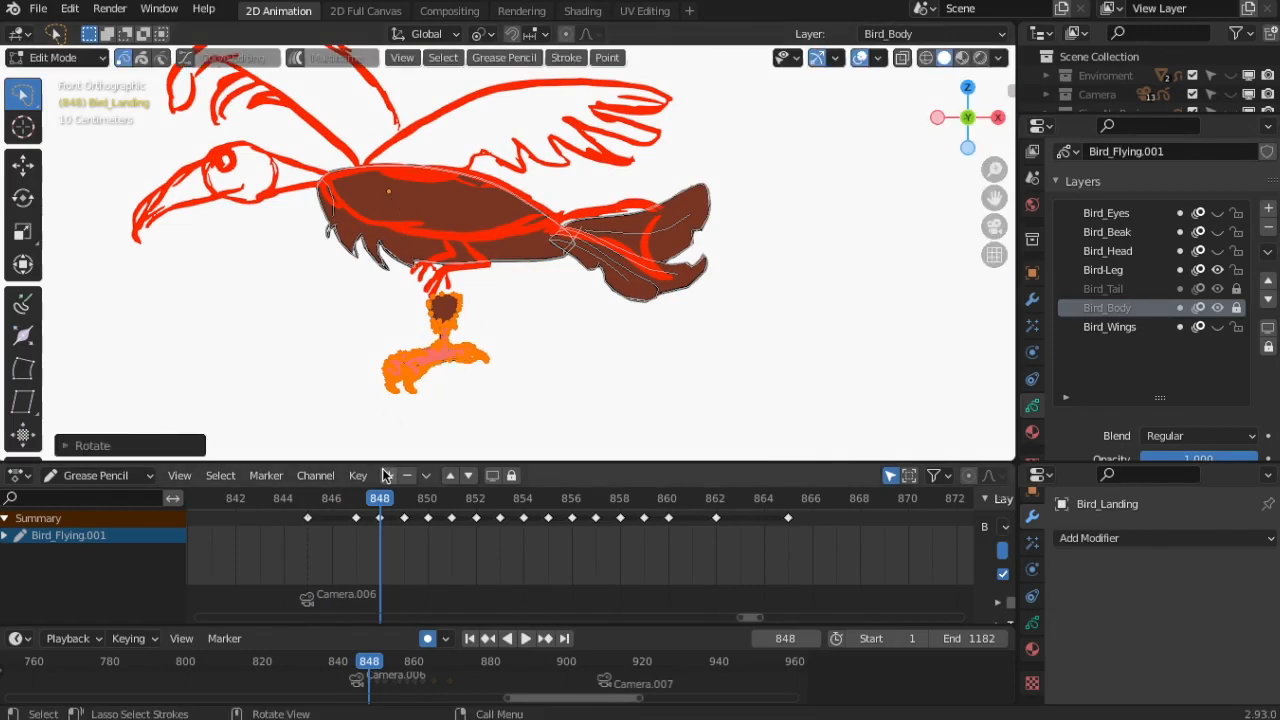
key(g)
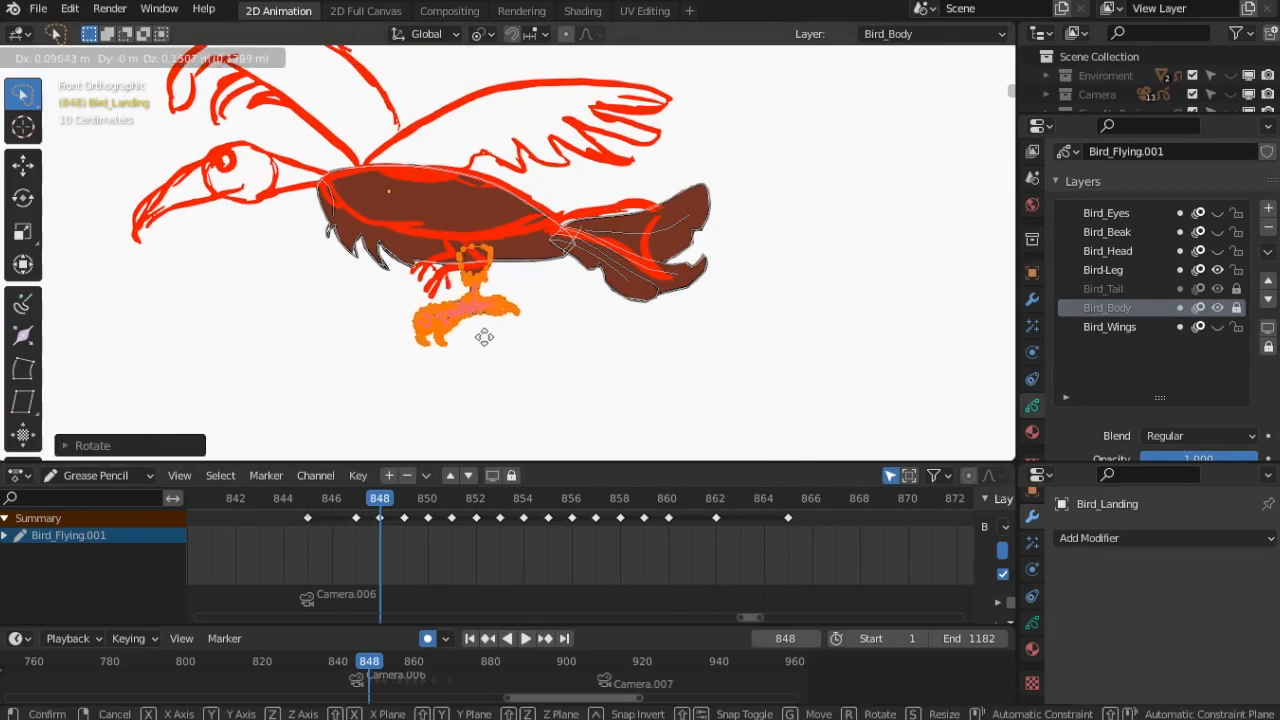
click(457, 357)
- Go to frame 850 and rotate the leg strokes toward the sketched legs
click(403, 503)
drag(410, 501, 424, 501)
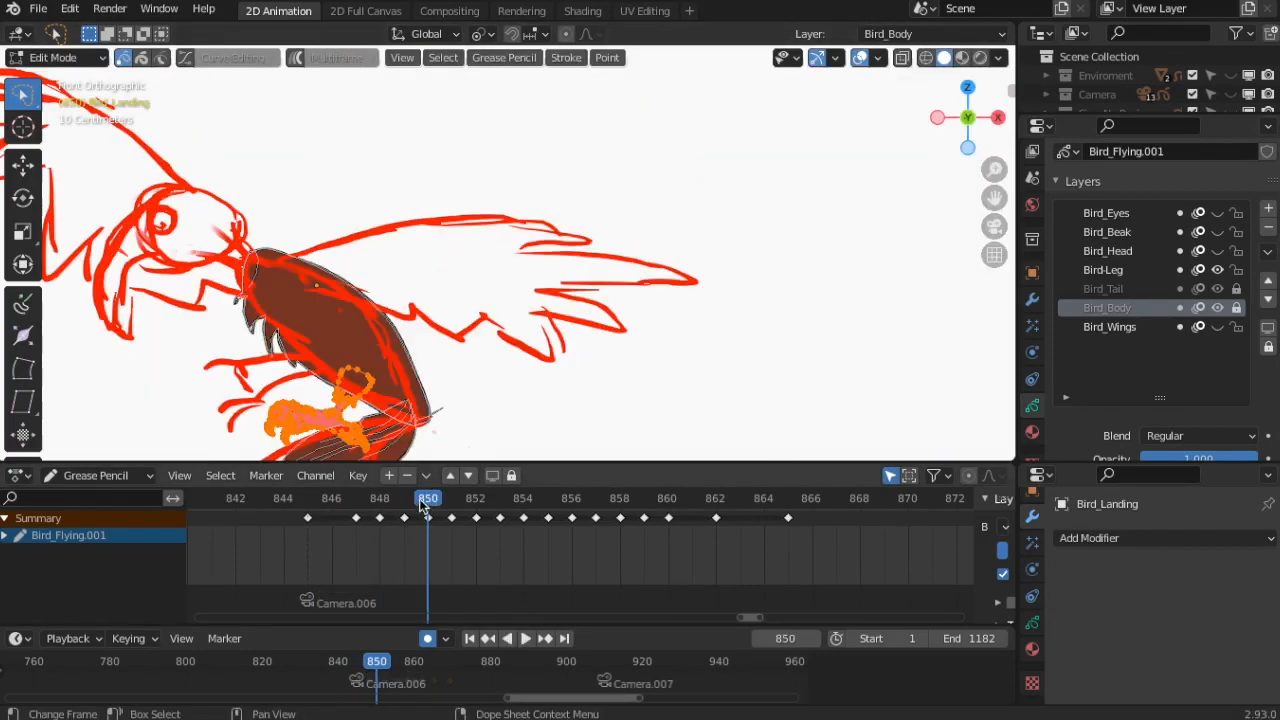
key(r)
click(327, 461)
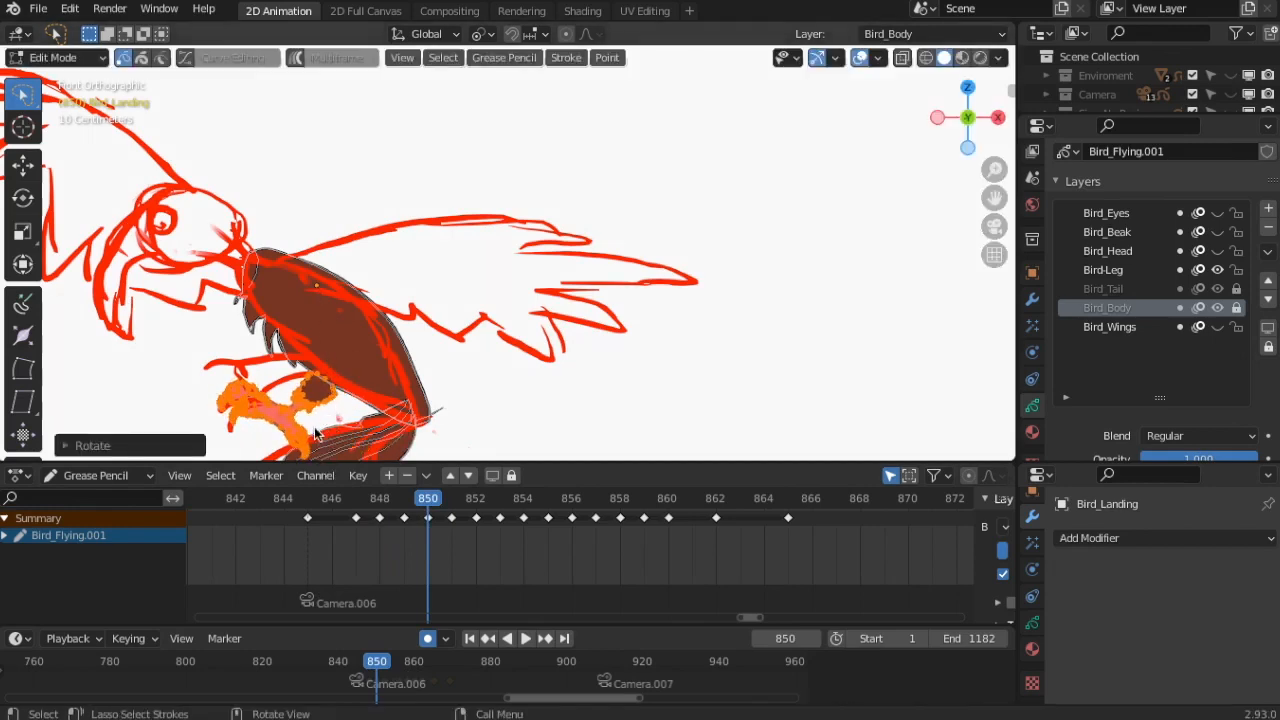
- At frame 855, rotate and move the leg strokes so they hang under the front of the body
click(443, 498)
shift+middle_drag(477, 368, 677, 208)
drag(476, 498, 548, 499)
shift+middle_drag(452, 351, 897, 210)
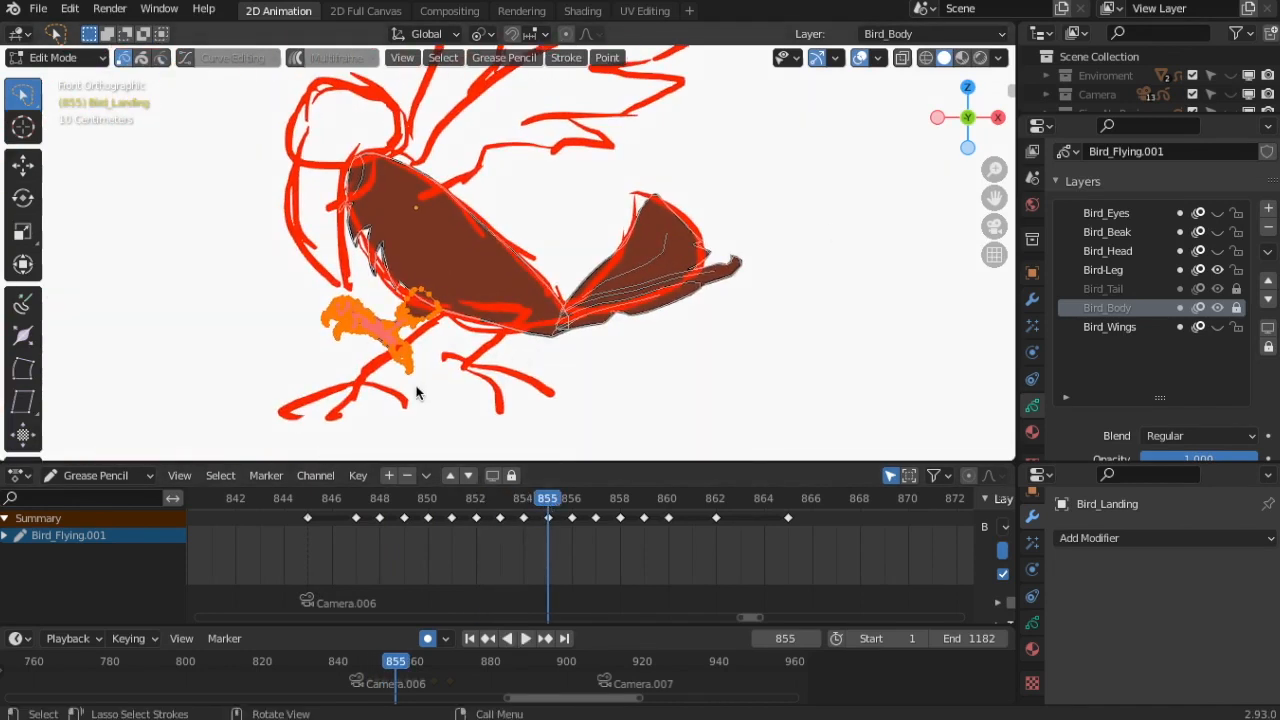
key(r)
click(586, 400)
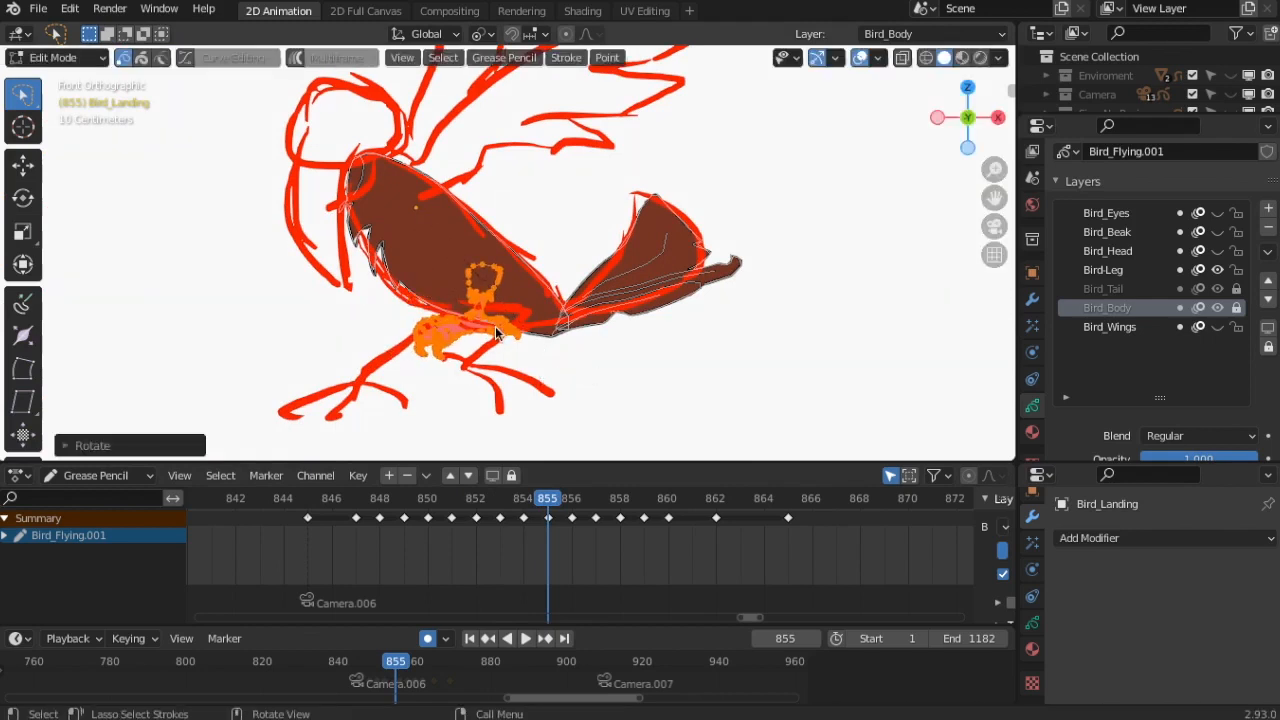
key(g)
click(478, 420)
key(r)
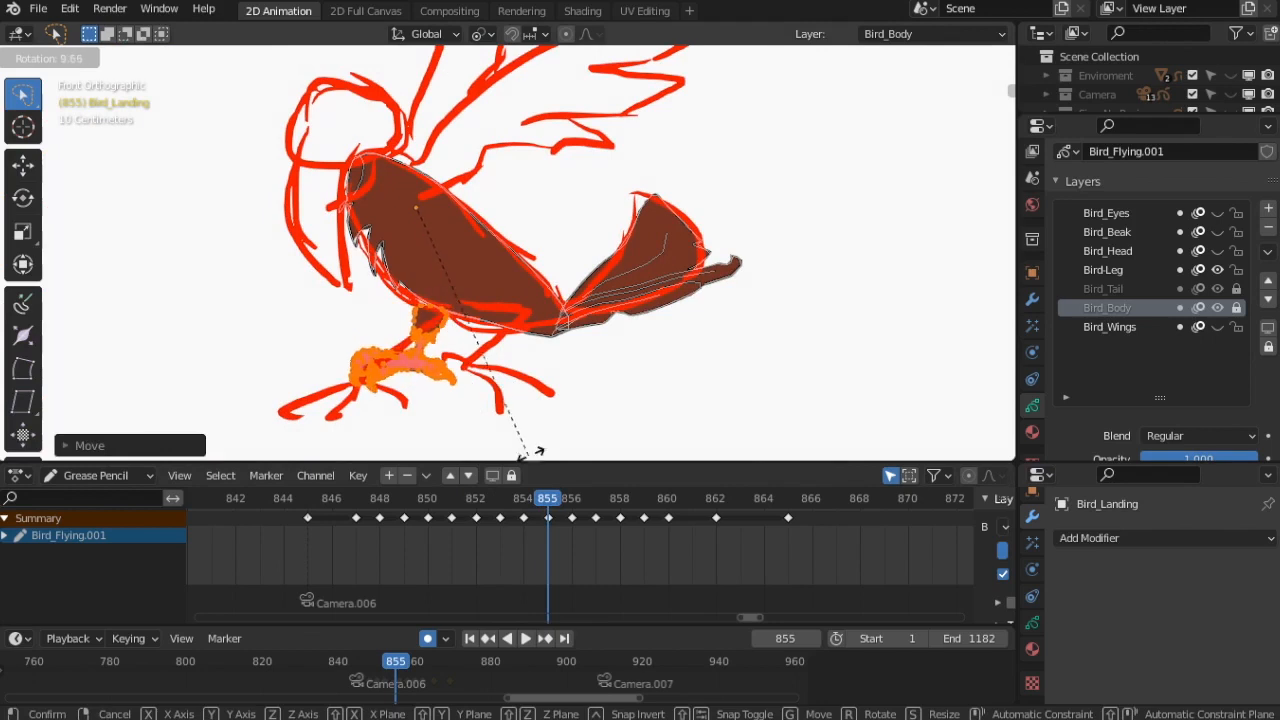
click(538, 455)
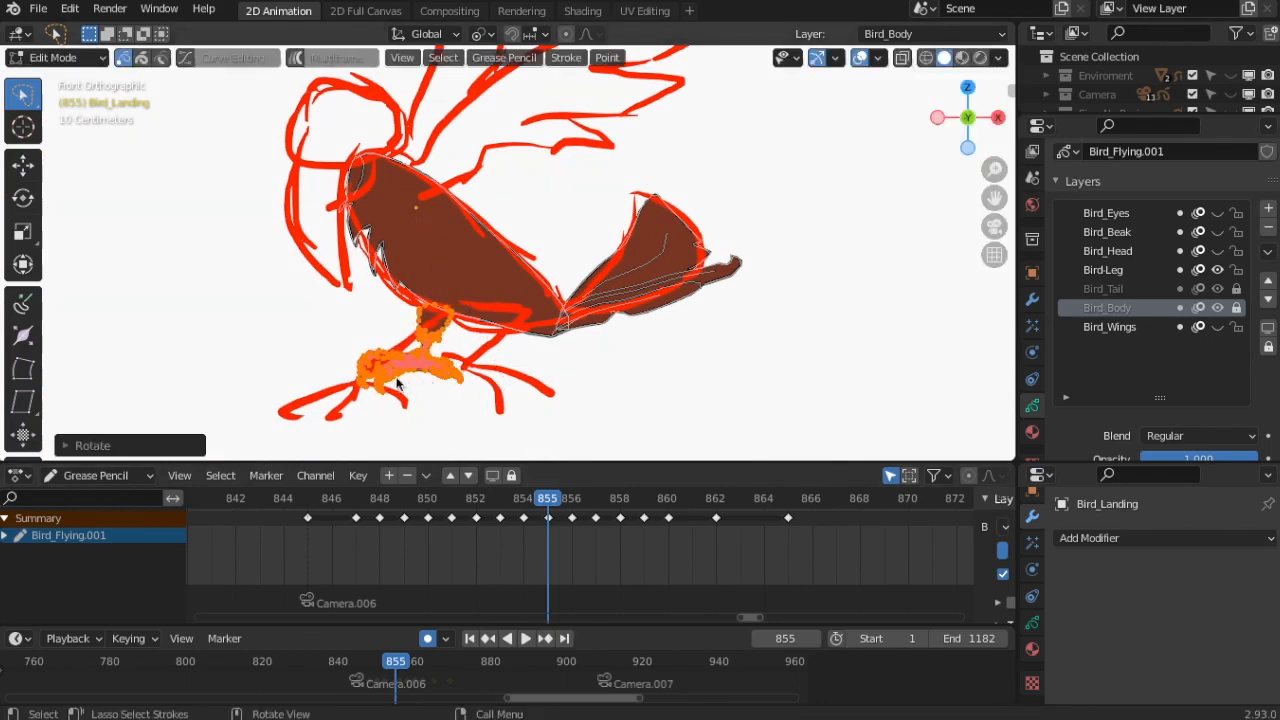
- In Sculpt Mode, push the leg and foot at frame 855 along the sketched front leg and scrub to check the pose
click(55, 57)
click(60, 120)
mouse_move(443, 414)
mouse_down()
mouse_move(371, 443)
mouse_move(345, 386)
mouse_up()
drag(424, 334, 435, 316)
drag(420, 380, 411, 396)
drag(447, 326, 441, 315)
mouse_move(495, 499)
mouse_down()
mouse_move(630, 515)
mouse_move(523, 509)
mouse_move(572, 514)
mouse_up()
click(547, 510)
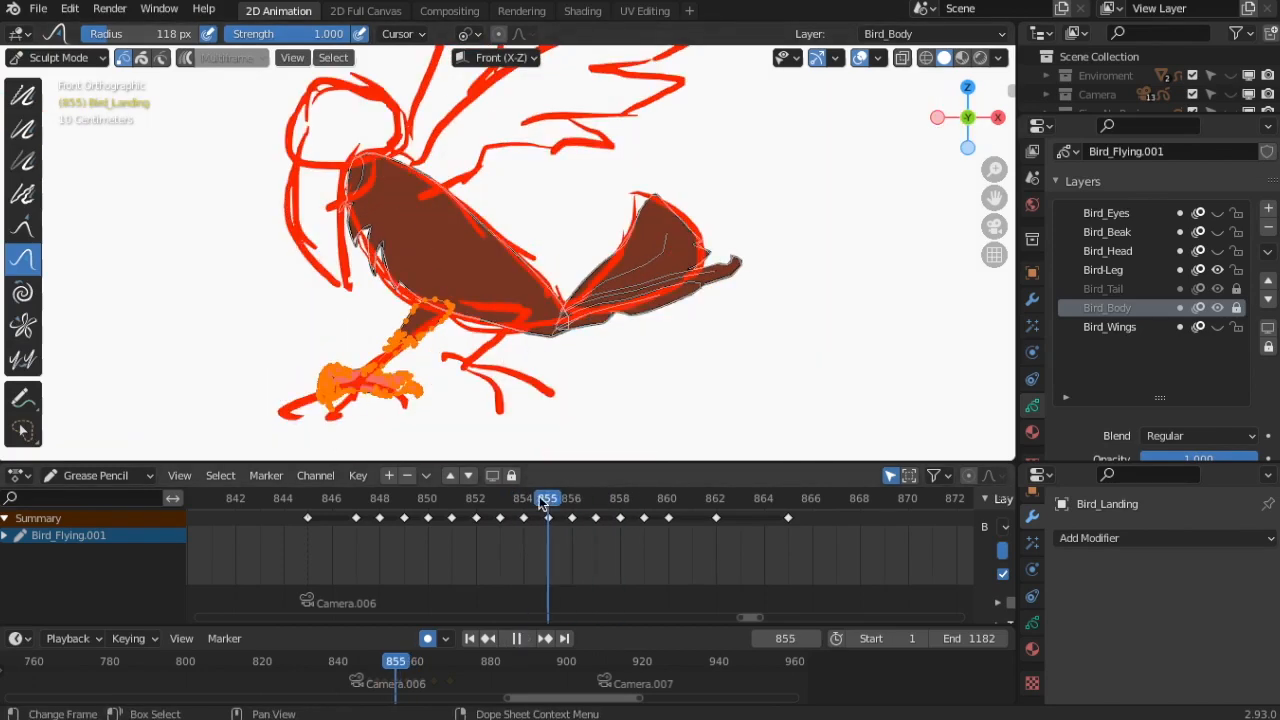
- Duplicate the leg strokes at frame 855 in Edit Mode, place the copy behind the tail, and mirror it horizontally
click(55, 57)
click(45, 97)
key(g)
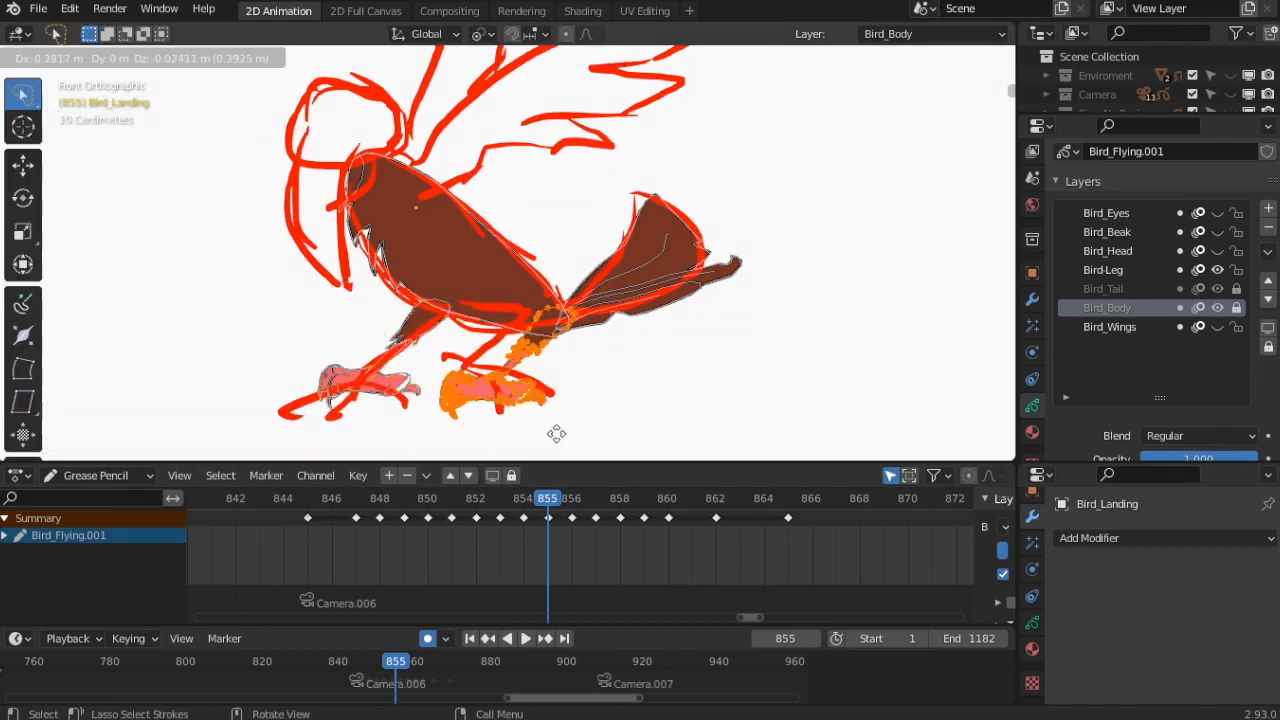
click(797, 406)
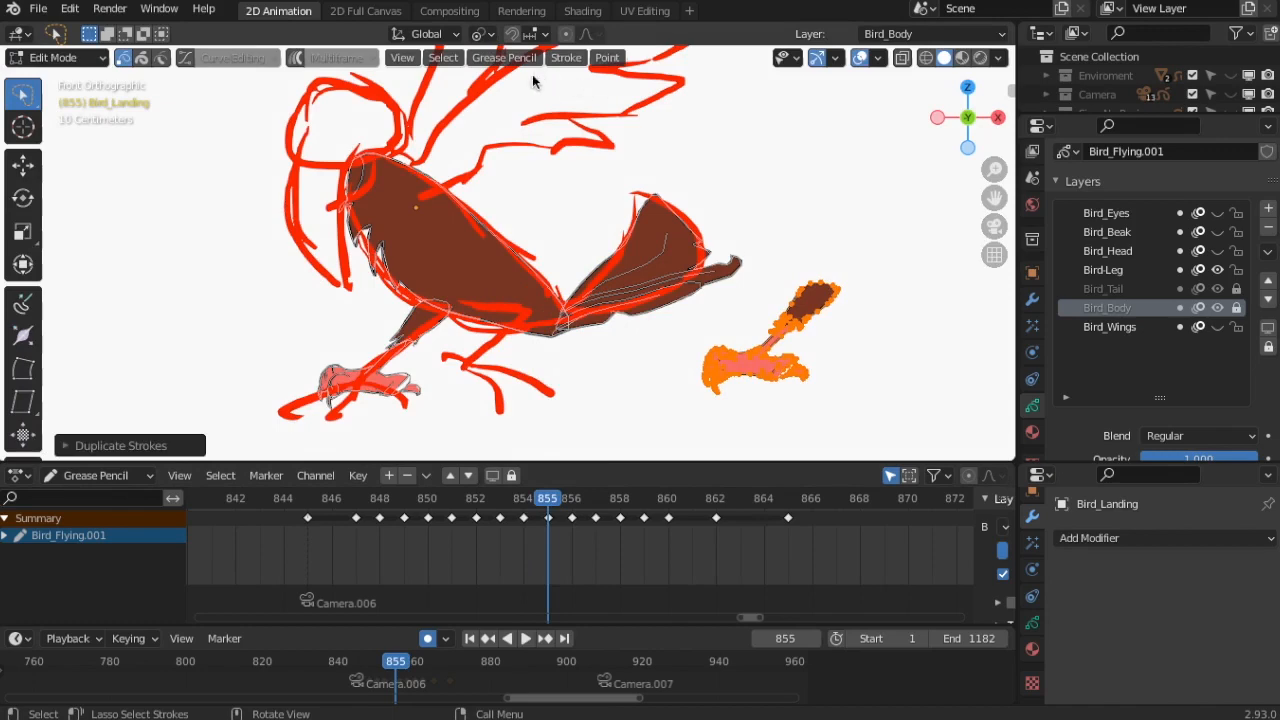
click(566, 57)
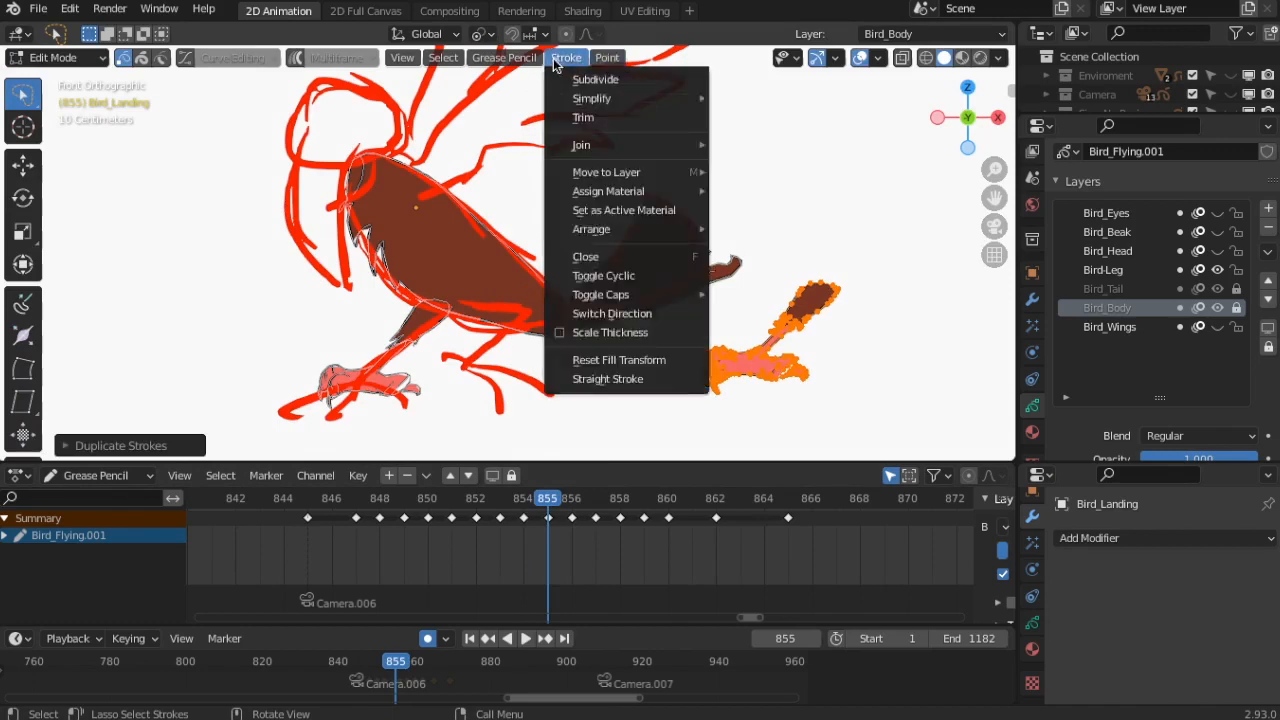
mouse_move(504, 57)
mouse_move(660, 99)
click(760, 125)
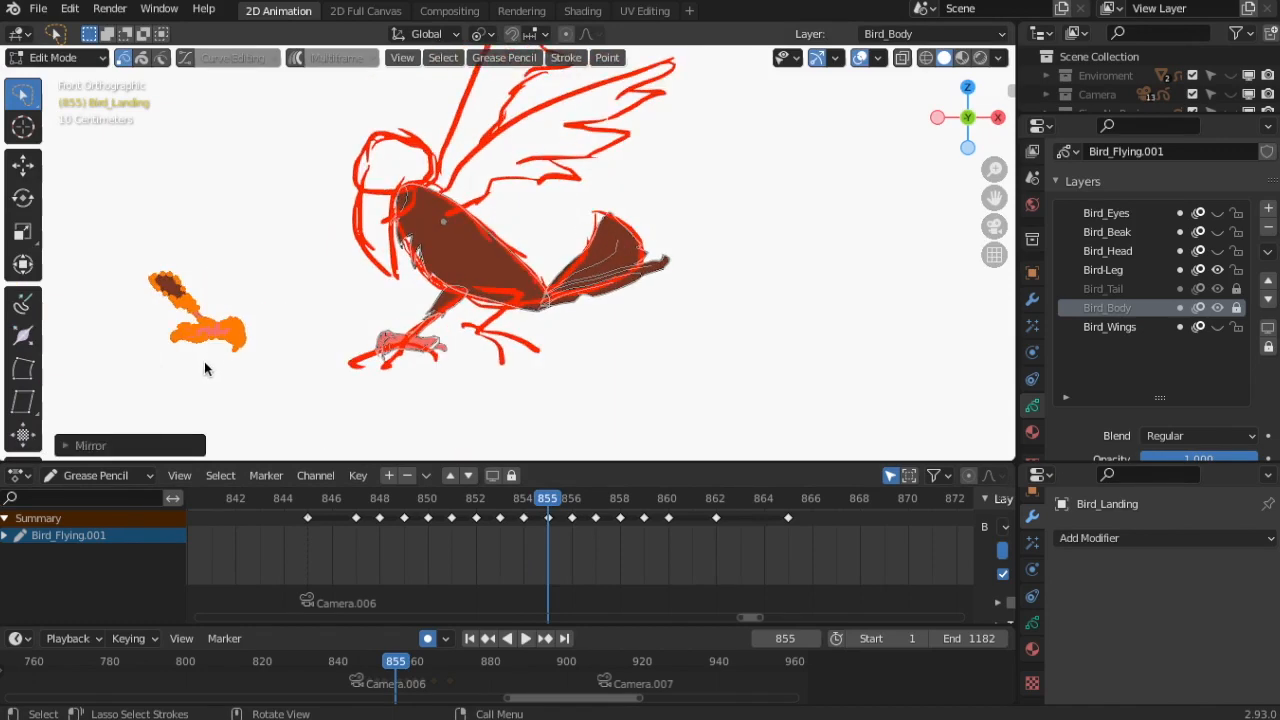
- Move the mirrored leg under the rear of the body, over the second sketched leg
key(g)
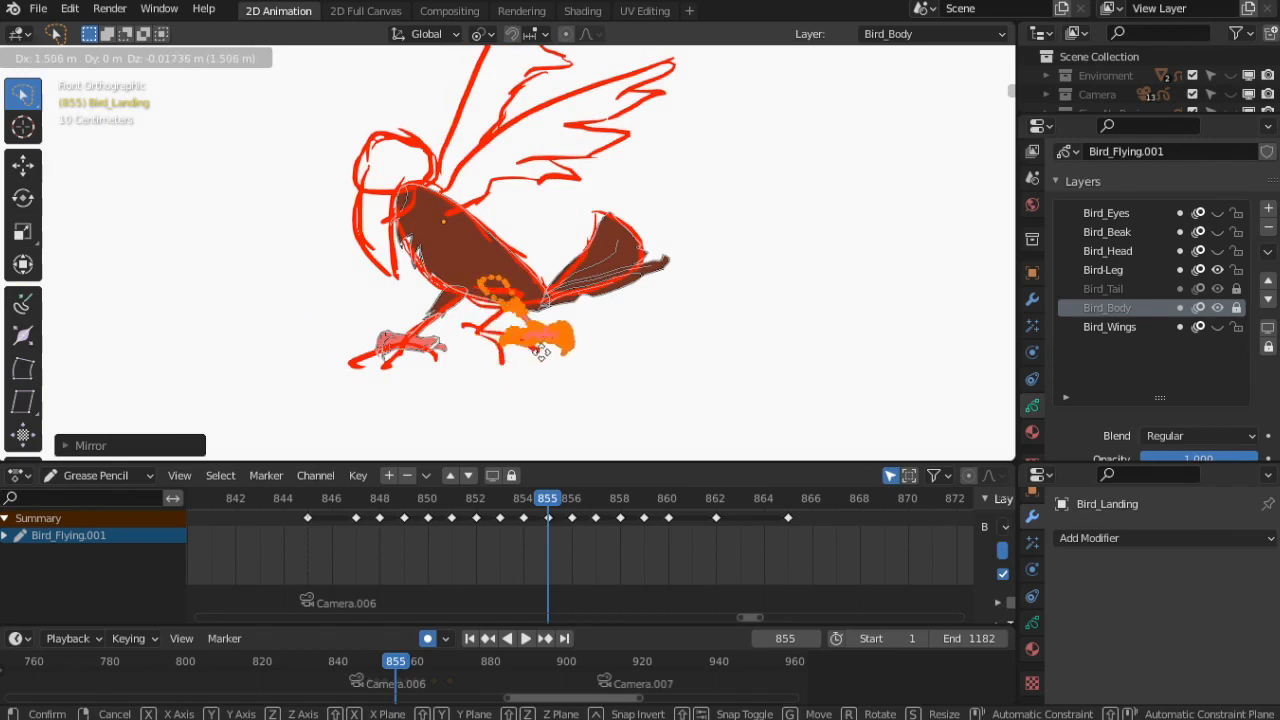
click(535, 360)
scroll(594, 371, up, 5)
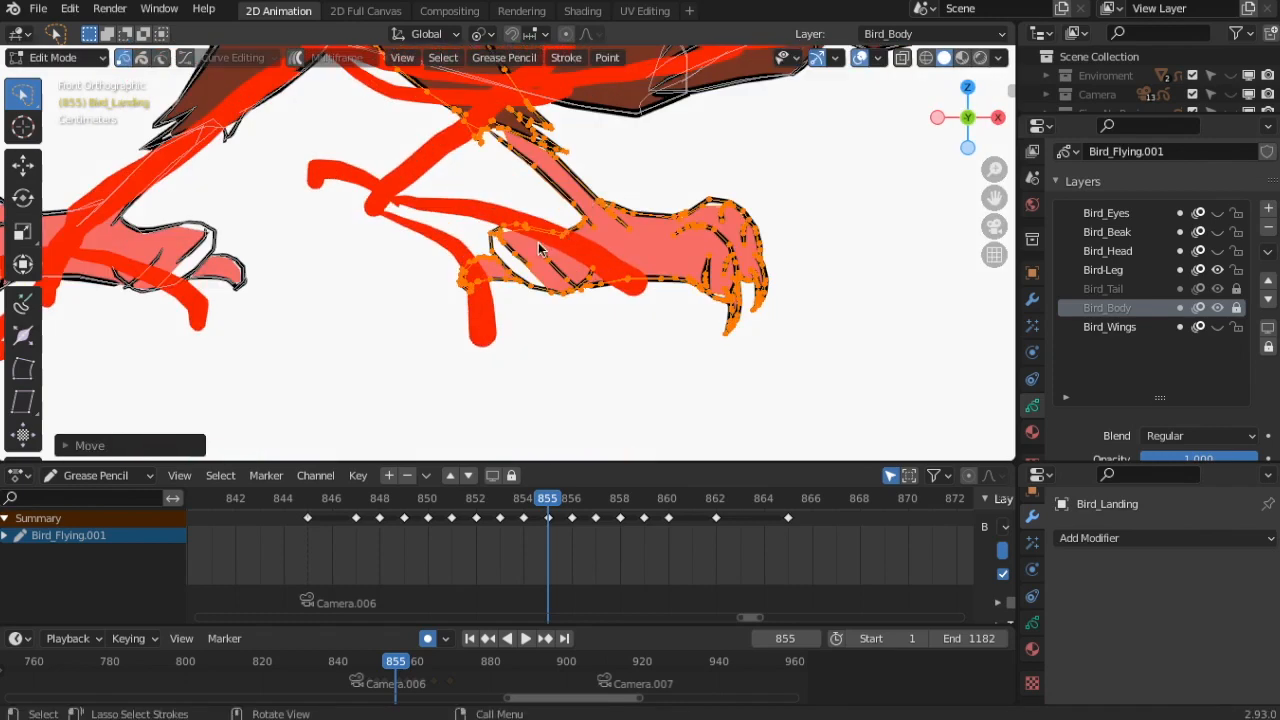
scroll(570, 234, down, 2)
- Switch to Sculpt Mode, set the Push brush radius to 160 px, and reshape the upper part of the mirrored leg
click(70, 57)
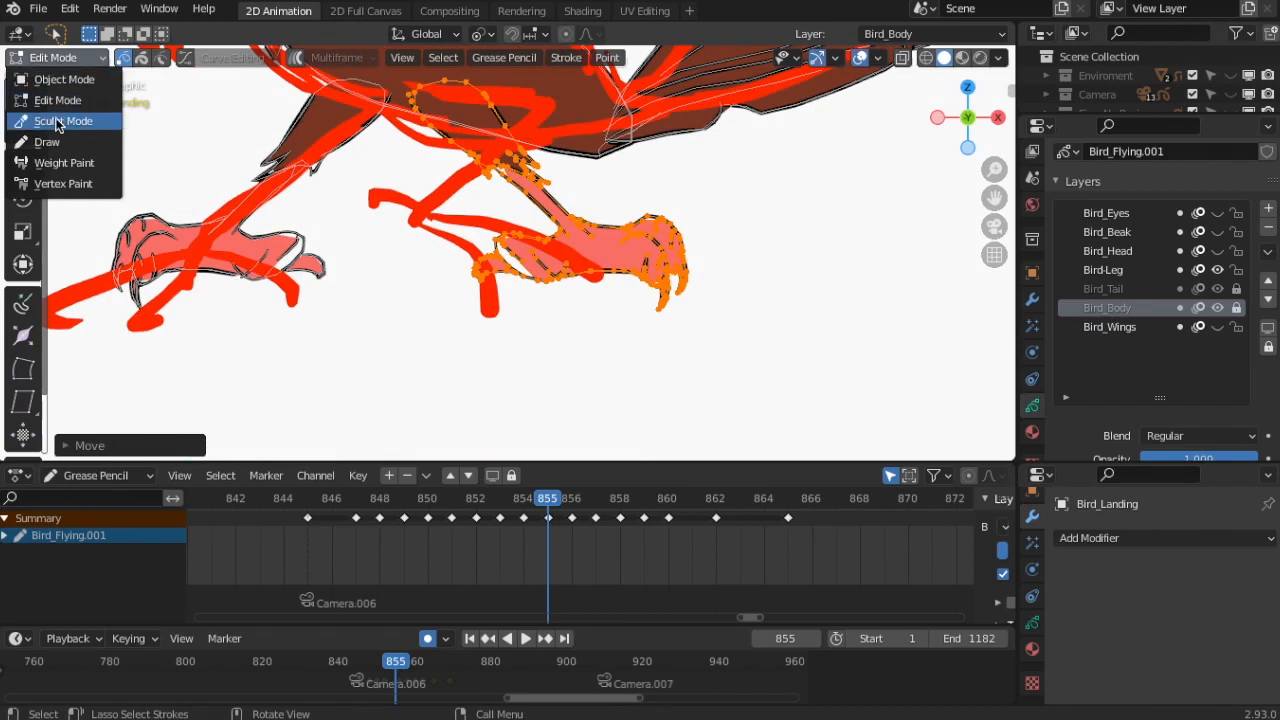
click(62, 120)
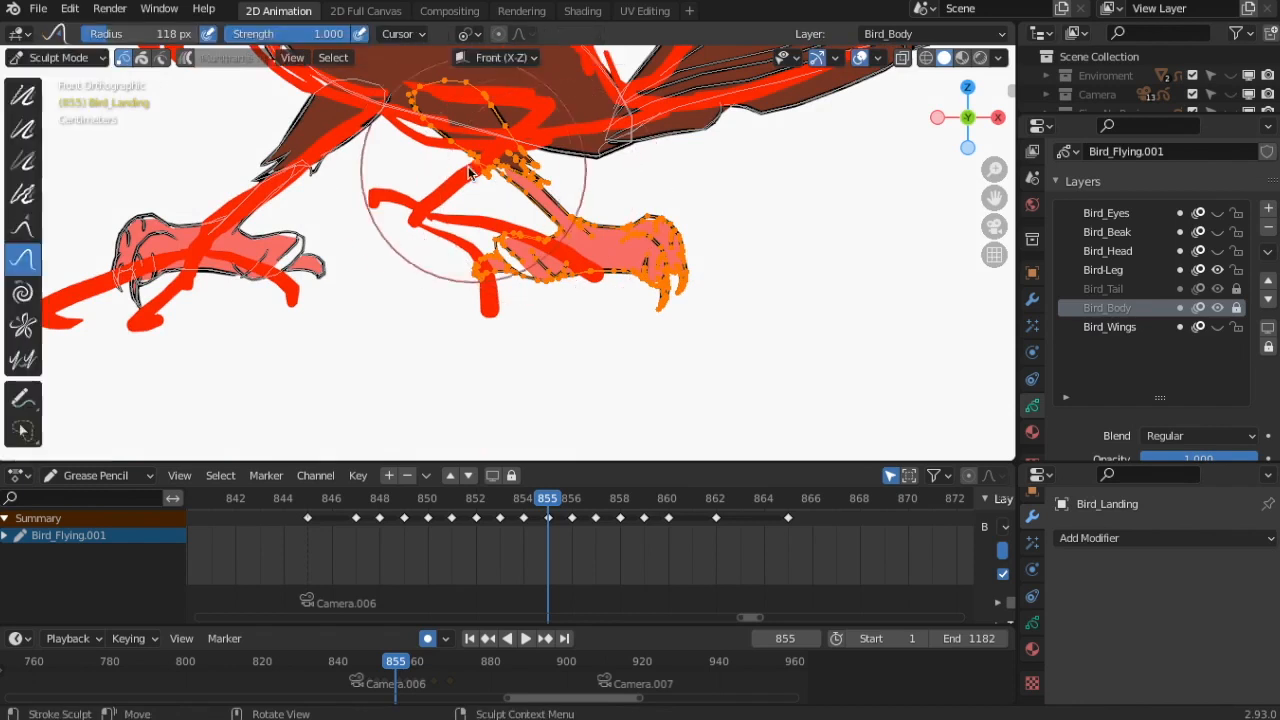
key(f)
click(641, 263)
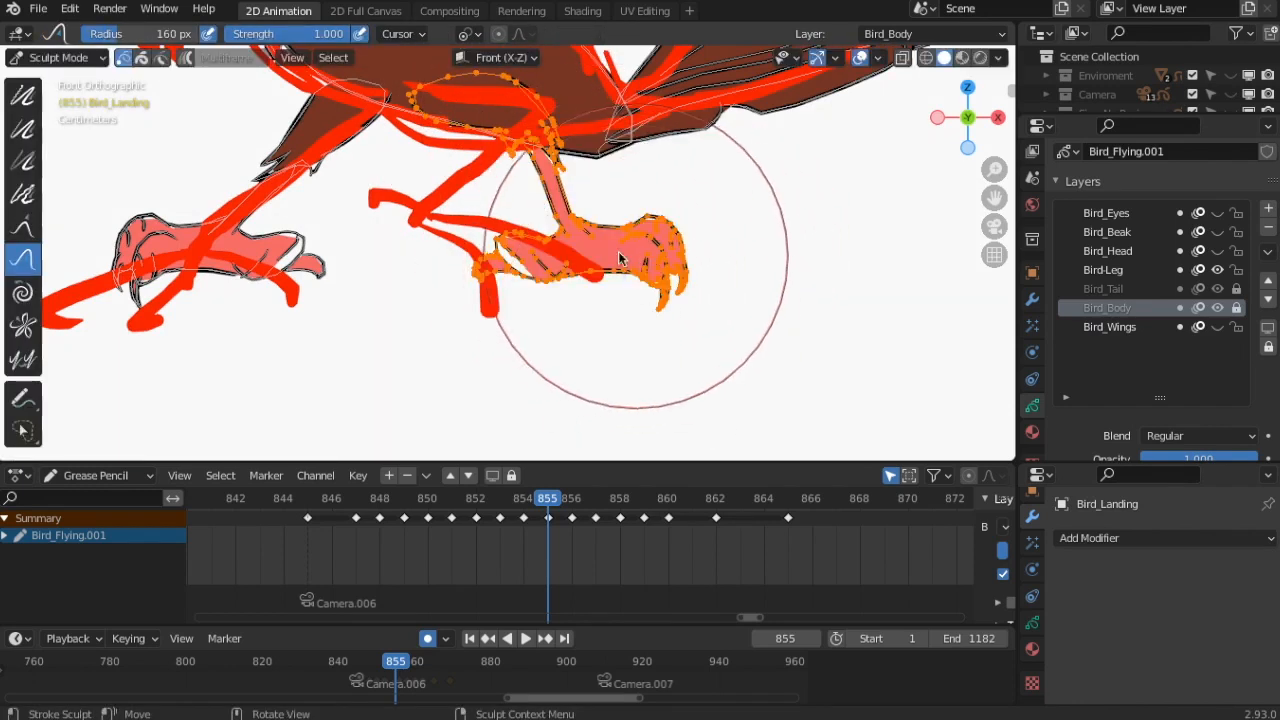
- Select only the mirrored leg's foot in Edit Mode, then move and rotate it toward the sketched foot
key(Tab)
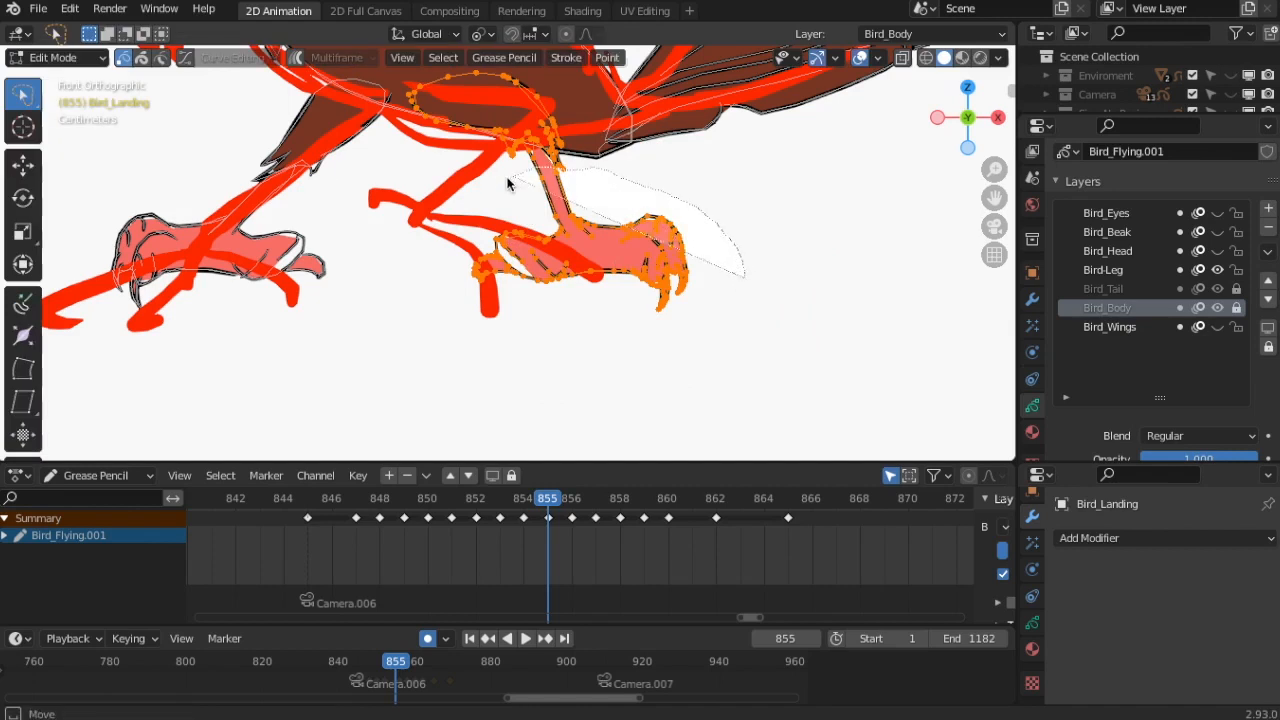
key(r)
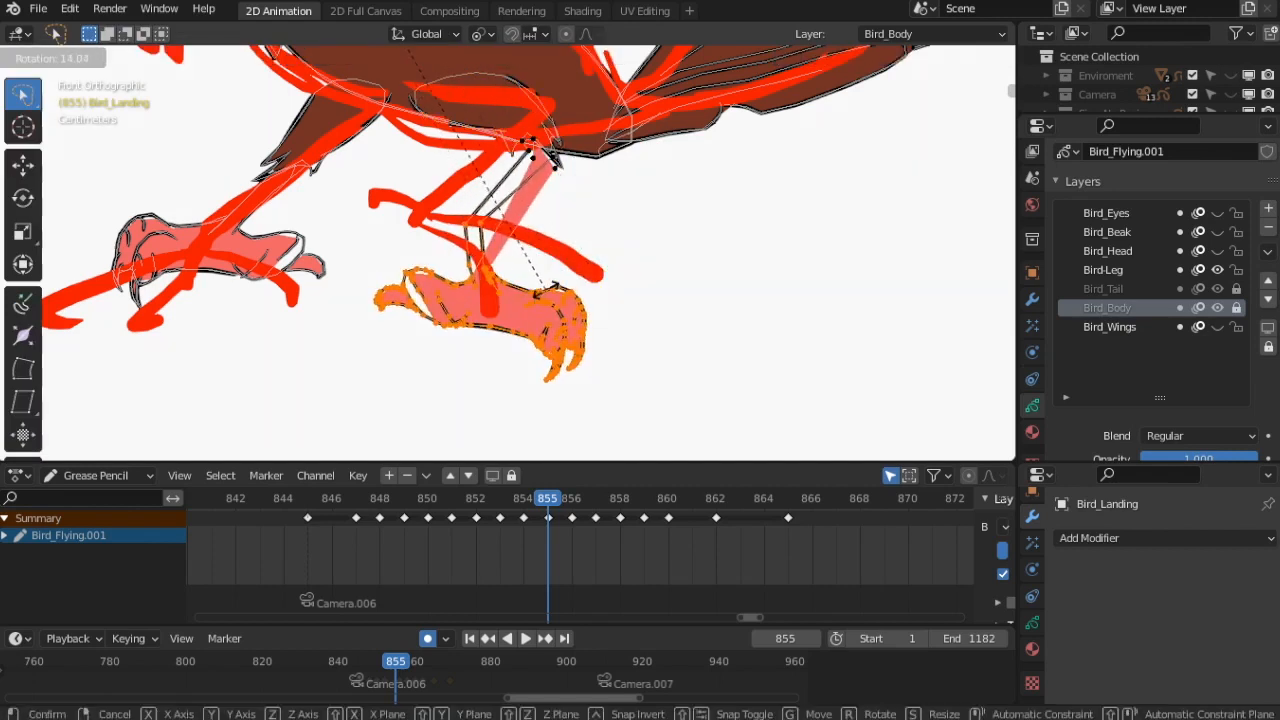
key(Return)
- Sculpt the mirrored leg's foot onto the red sketch and scrub the timeline around frame 855 to check it
key(Tab)
mouse_move(427, 318)
mouse_down()
mouse_move(566, 334)
mouse_move(471, 270)
mouse_move(557, 195)
mouse_up()
drag(477, 498, 545, 503)
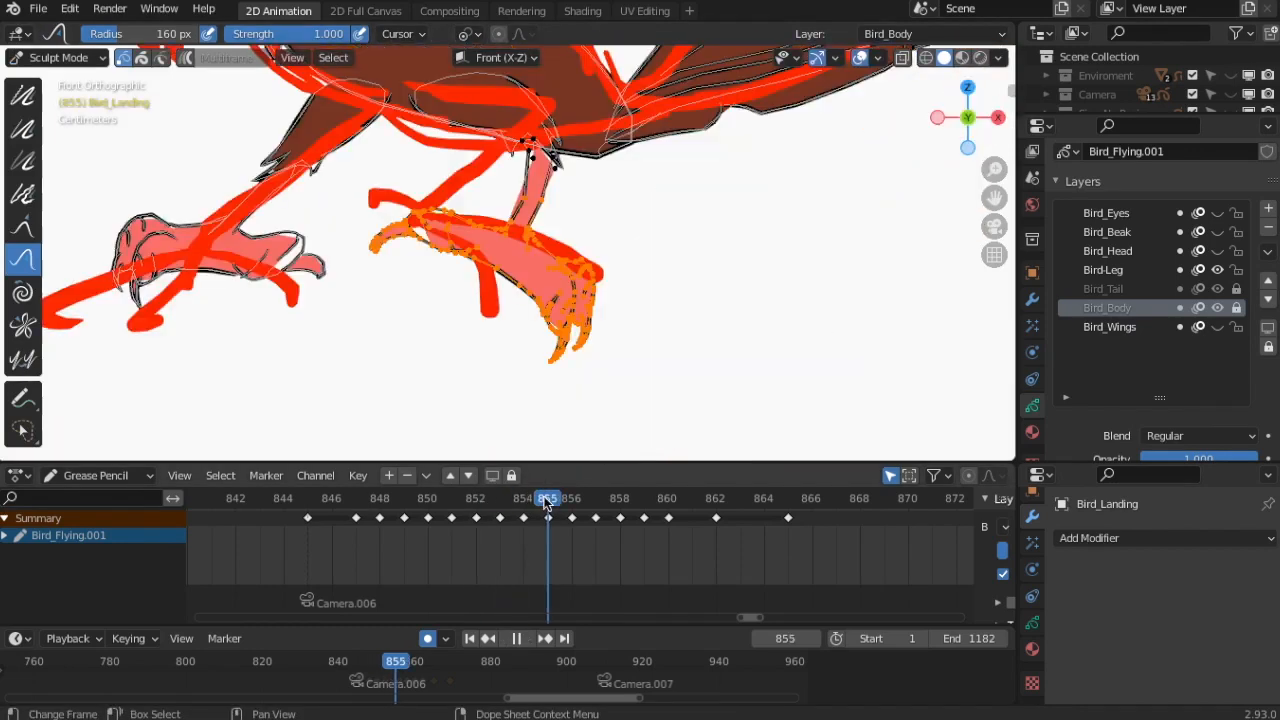
- Hide the red landing sketch object and scrub through the landing to review the legs
scroll(1233, 97, down, 5)
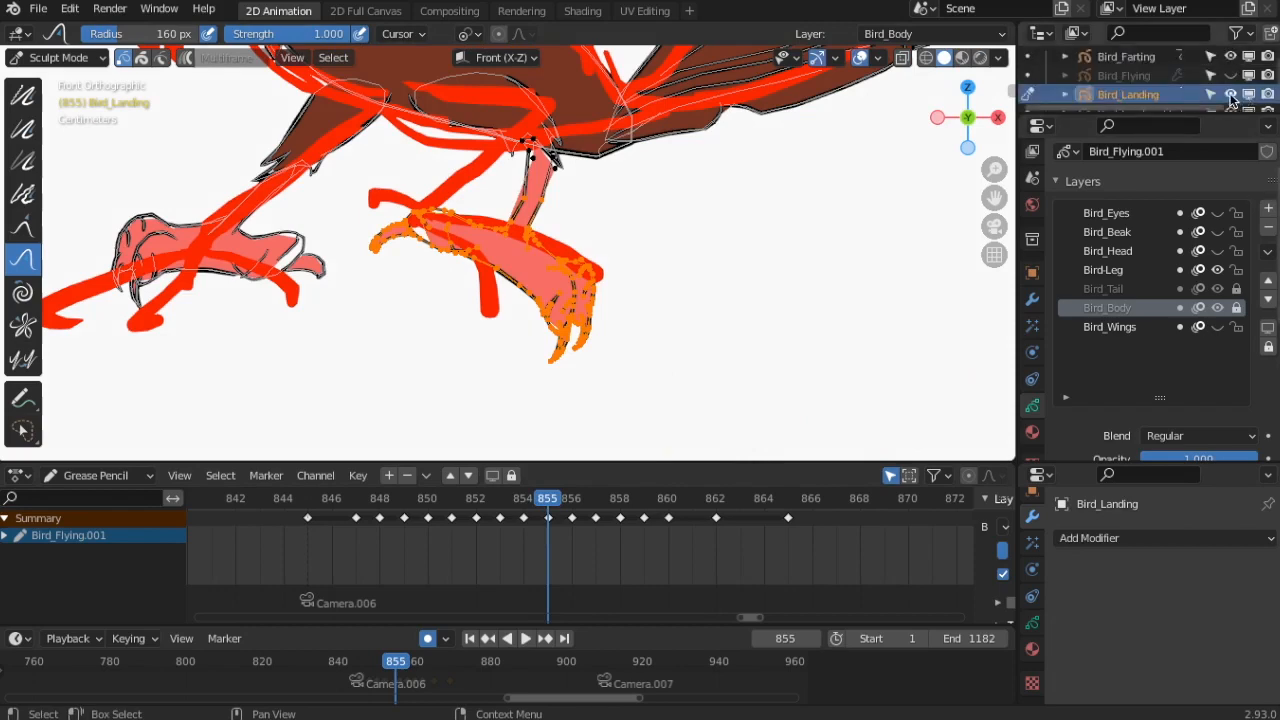
scroll(1233, 97, up, 2)
click(1231, 76)
drag(477, 503, 575, 508)
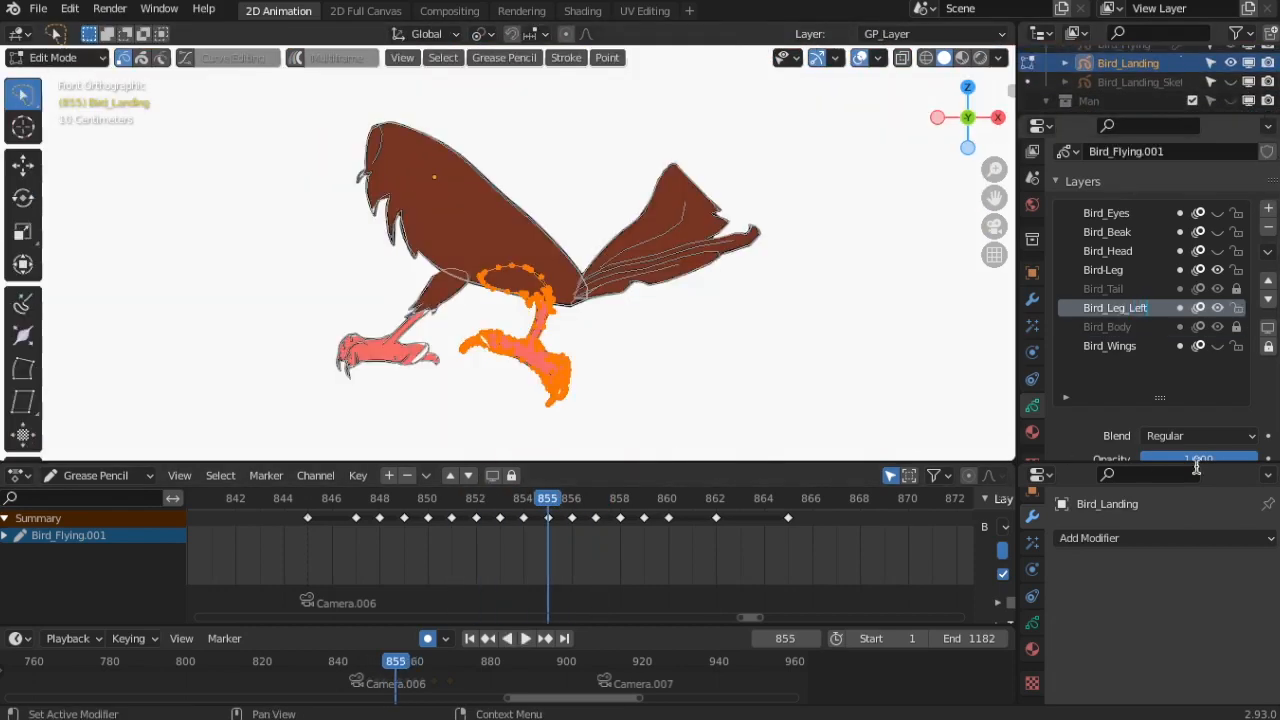
- Rename the Bird-Leg layer as Bird_Leg_Right and check the visibility of Bird_Leg_Left
click(1110, 270)
double_click(1104, 270)
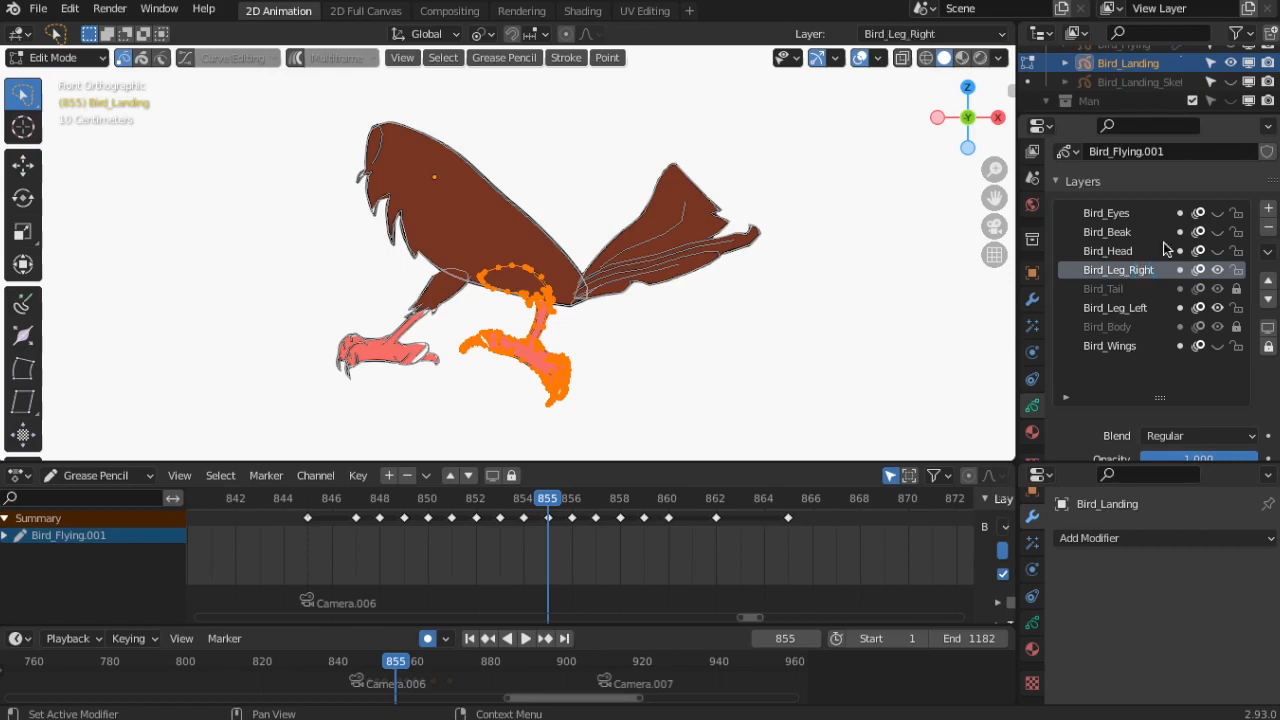
click(1130, 310)
click(1216, 309)
- Reorder the Bird_Leg_Right layer so it sits below Bird_Body in the layer stack
click(1118, 275)
click(1269, 282)
click(1269, 282)
click(1269, 282)
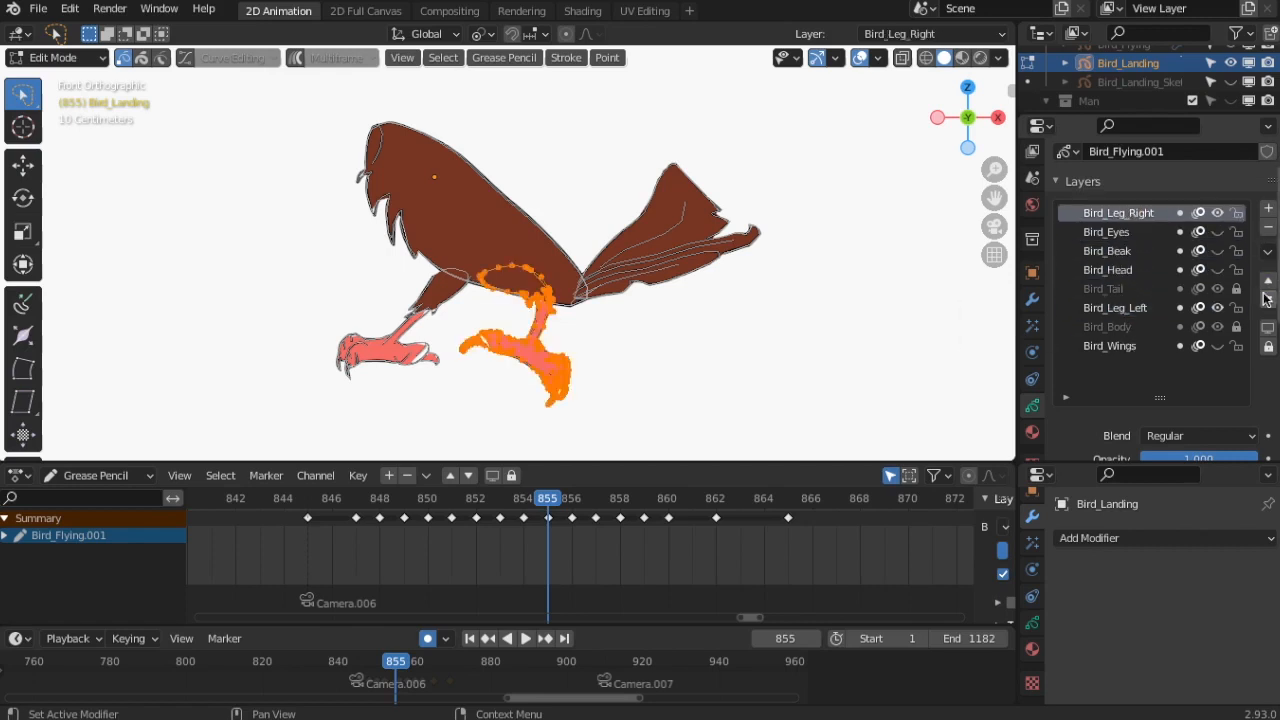
click(1269, 300)
click(1269, 300)
click(1269, 300)
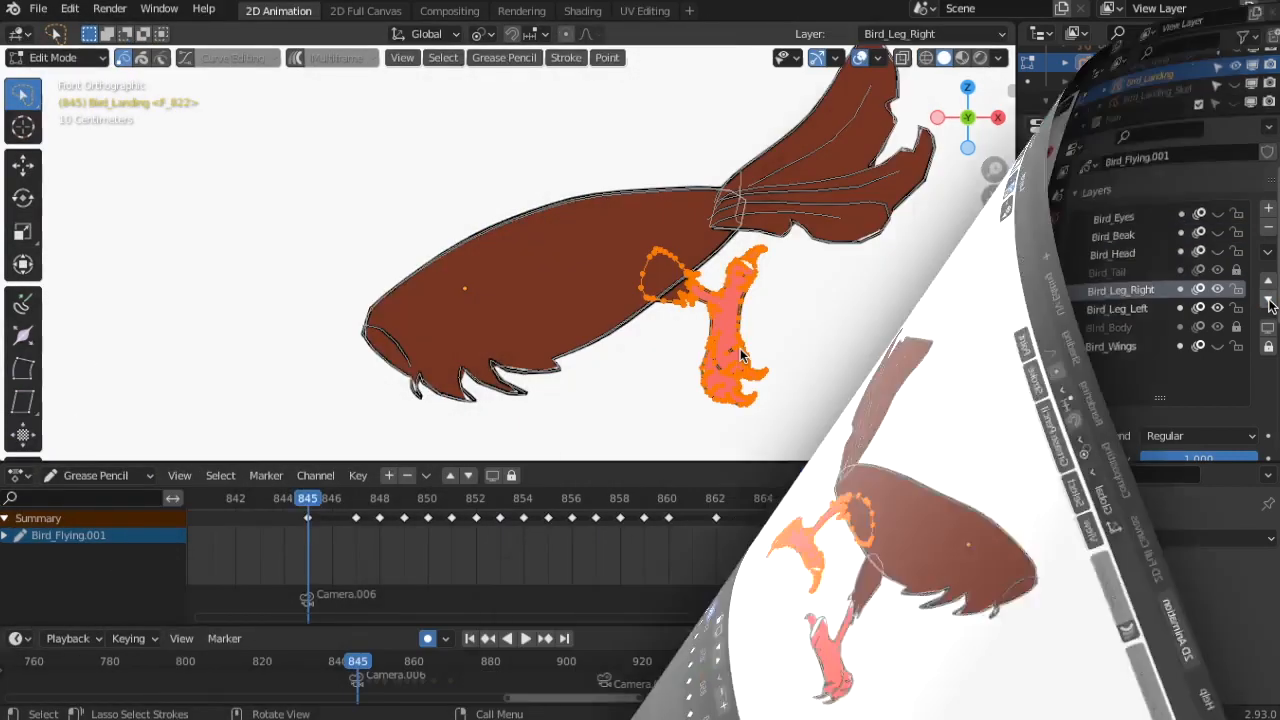
- Duplicate the leg in place at frame 845 and assign the copy to the Bird_Leg_Right layer
key(shift+d)
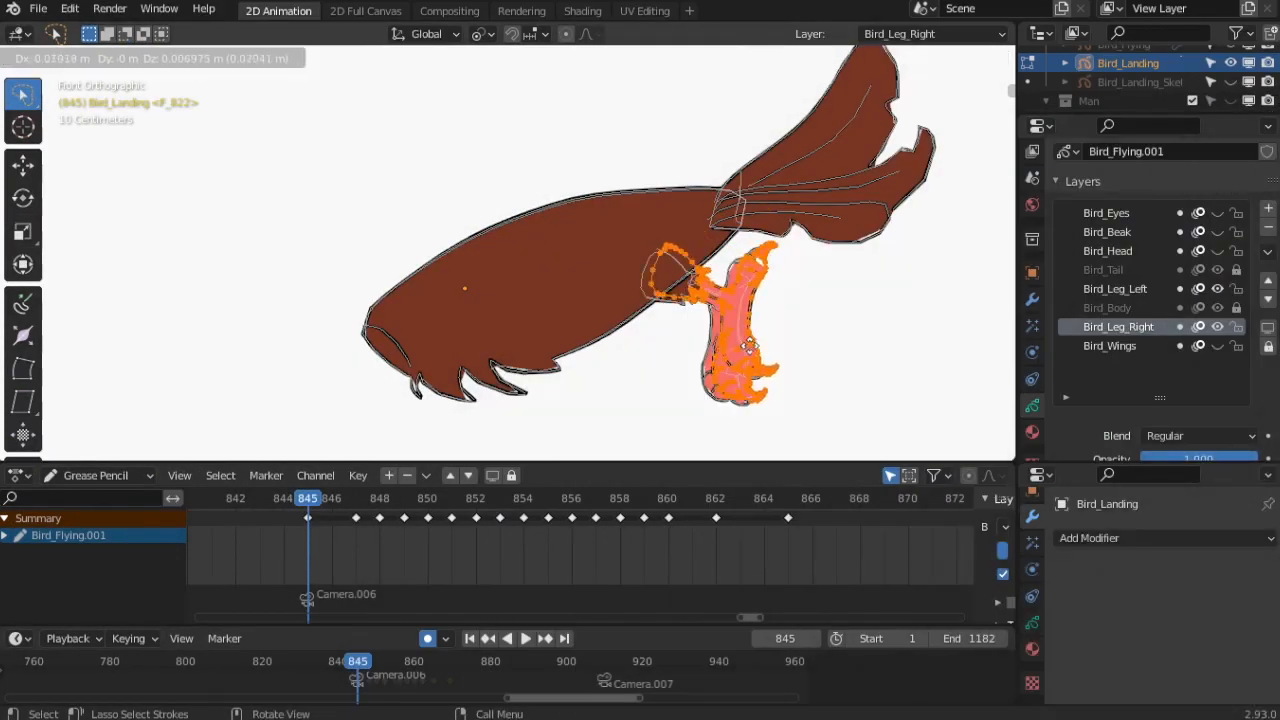
key(Escape)
click(566, 57)
mouse_move(622, 178)
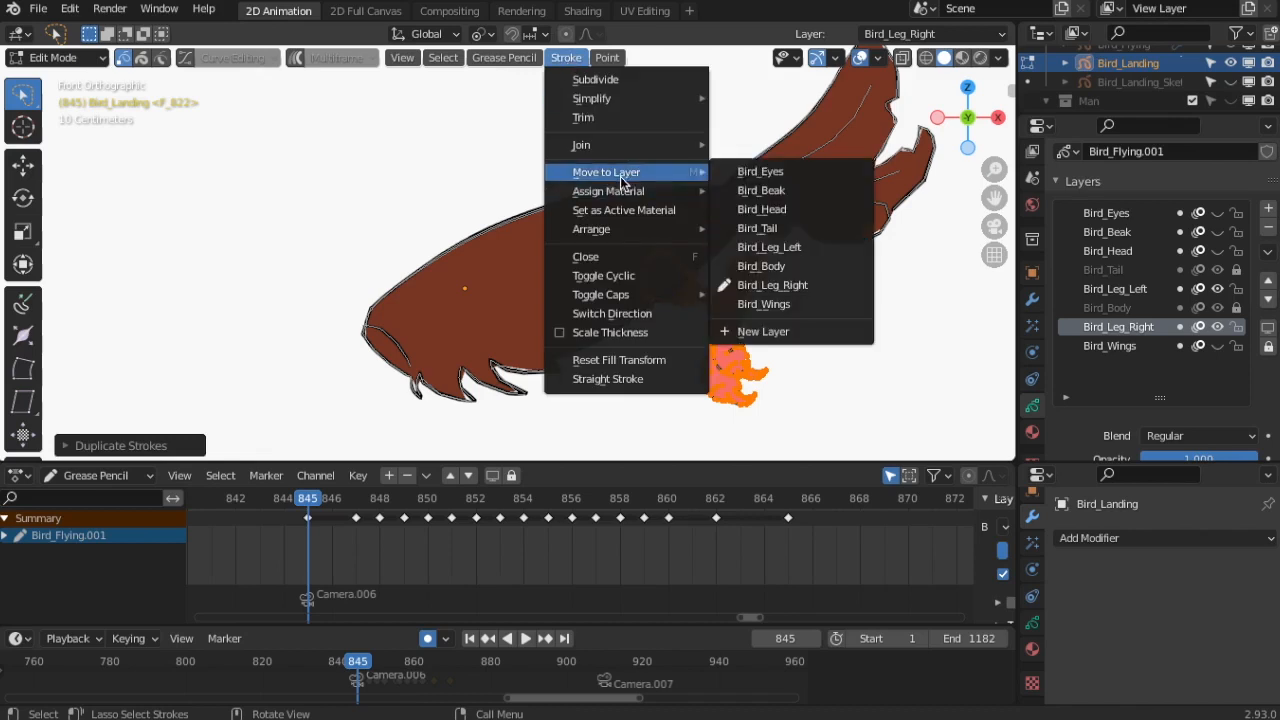
click(815, 292)
- Rotate and move the duplicated leg so it sits slightly offset from the original at frame 845
key(r)
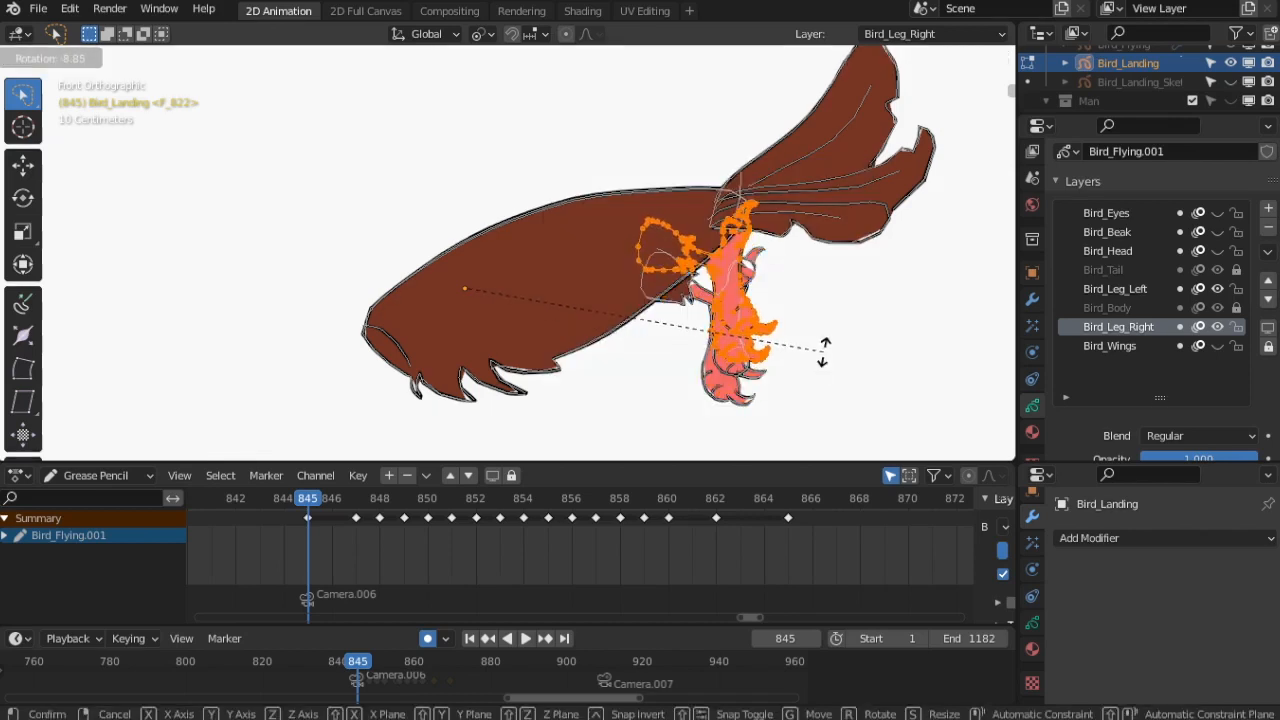
click(735, 290)
key(g)
click(715, 300)
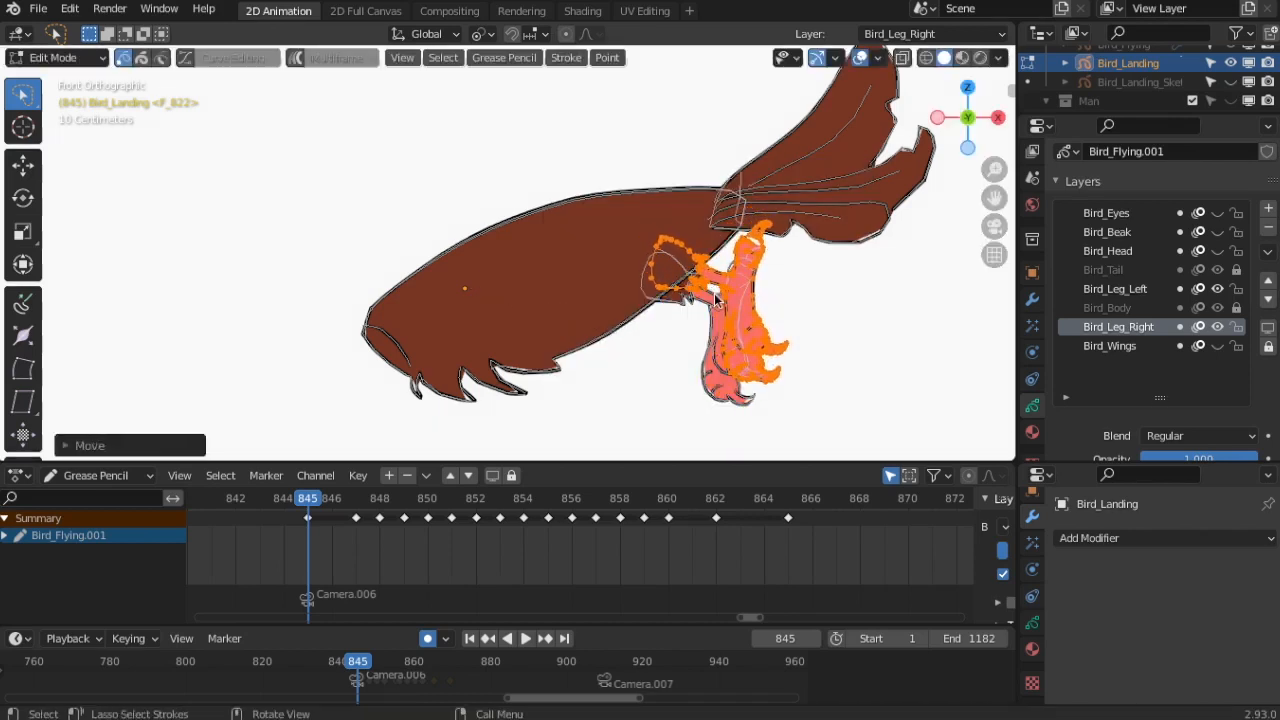
click(776, 374)
scroll(730, 331, up, 1)
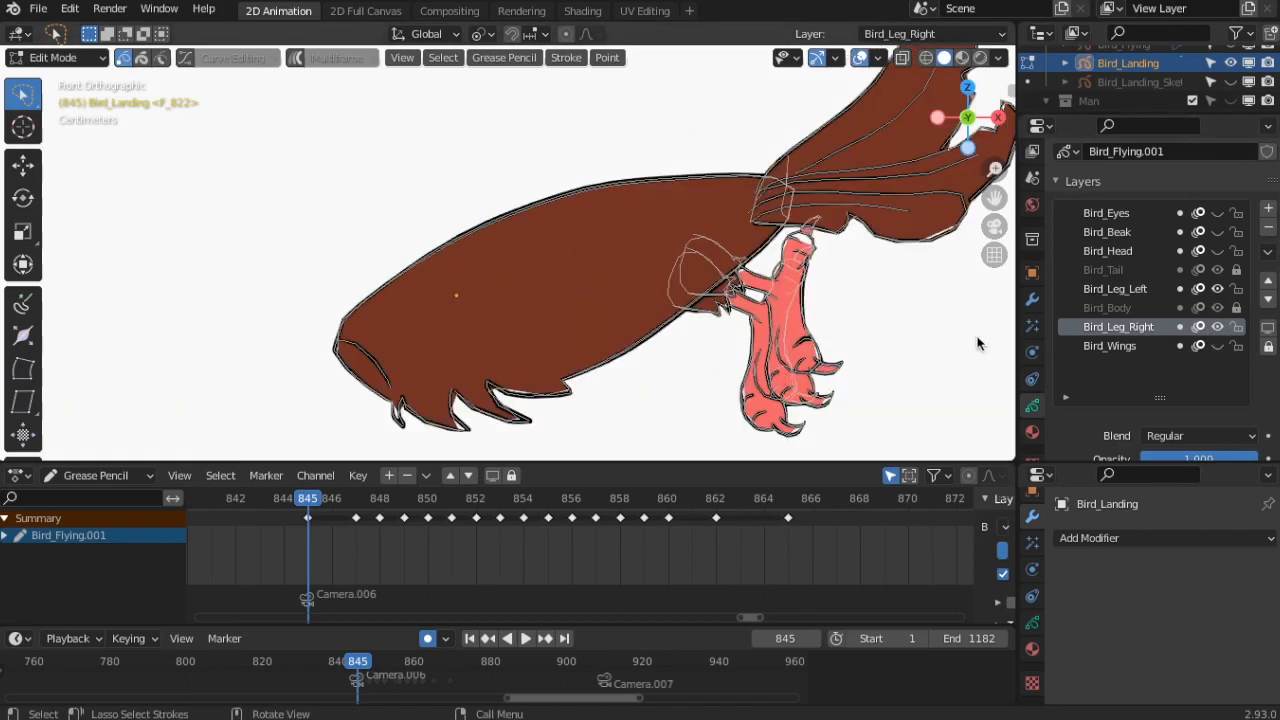
- Scrub the timeline between frames 845 and 848 to review the legs
drag(322, 504, 356, 504)
scroll(550, 390, down, 2)
shift+middle_drag(558, 395, 634, 147)
click(390, 504)
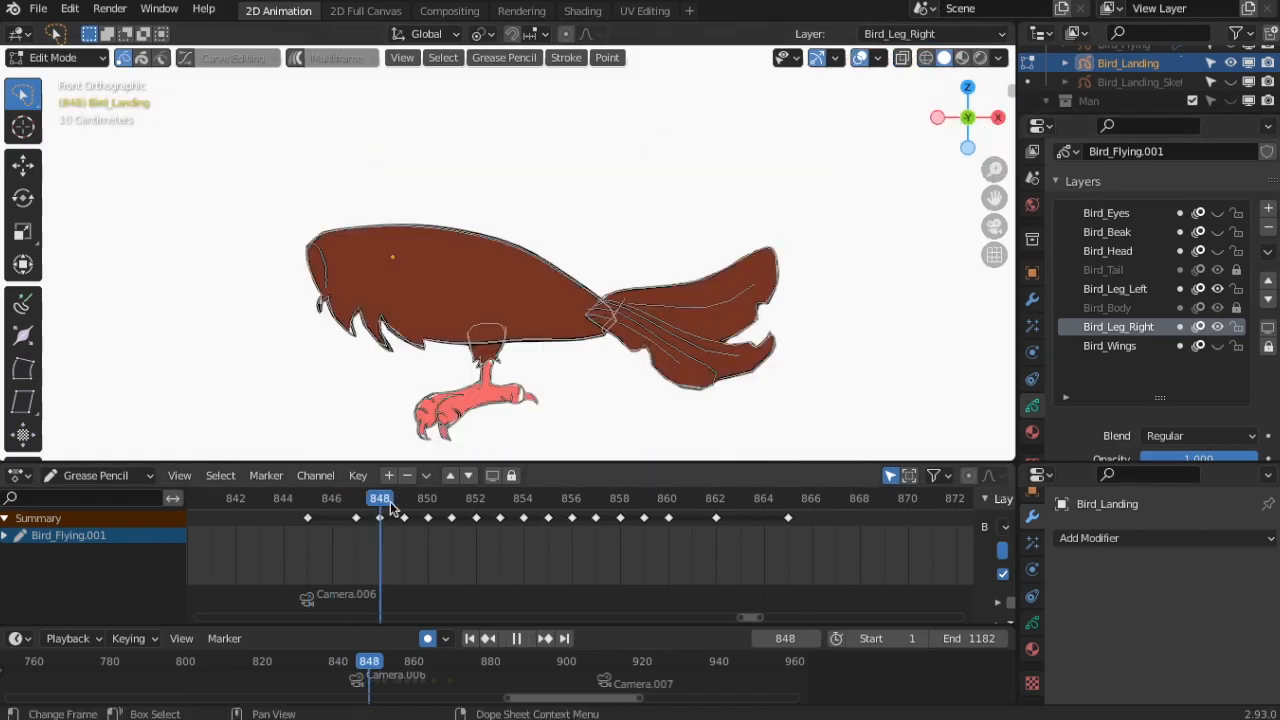
drag(390, 506, 357, 508)
- Lock every layer except Bird_Leg_Right and toggle its visibility to check which strokes it holds
click(1152, 291)
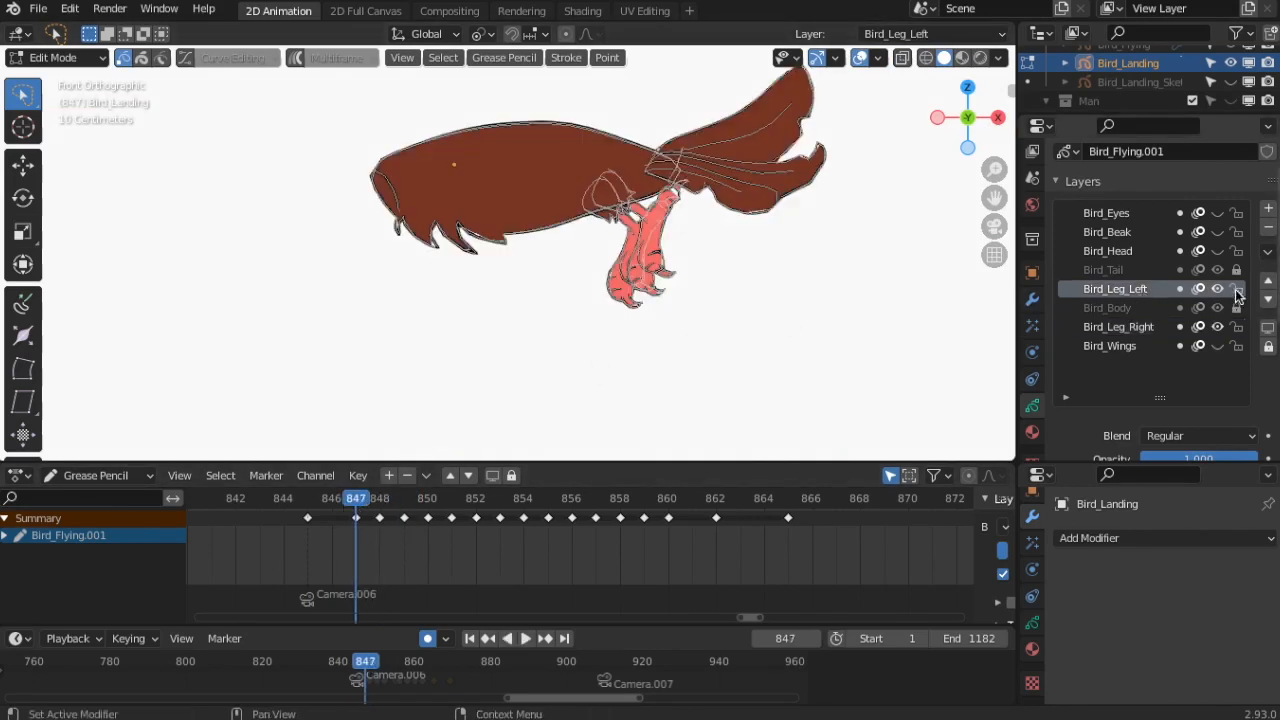
click(1228, 330)
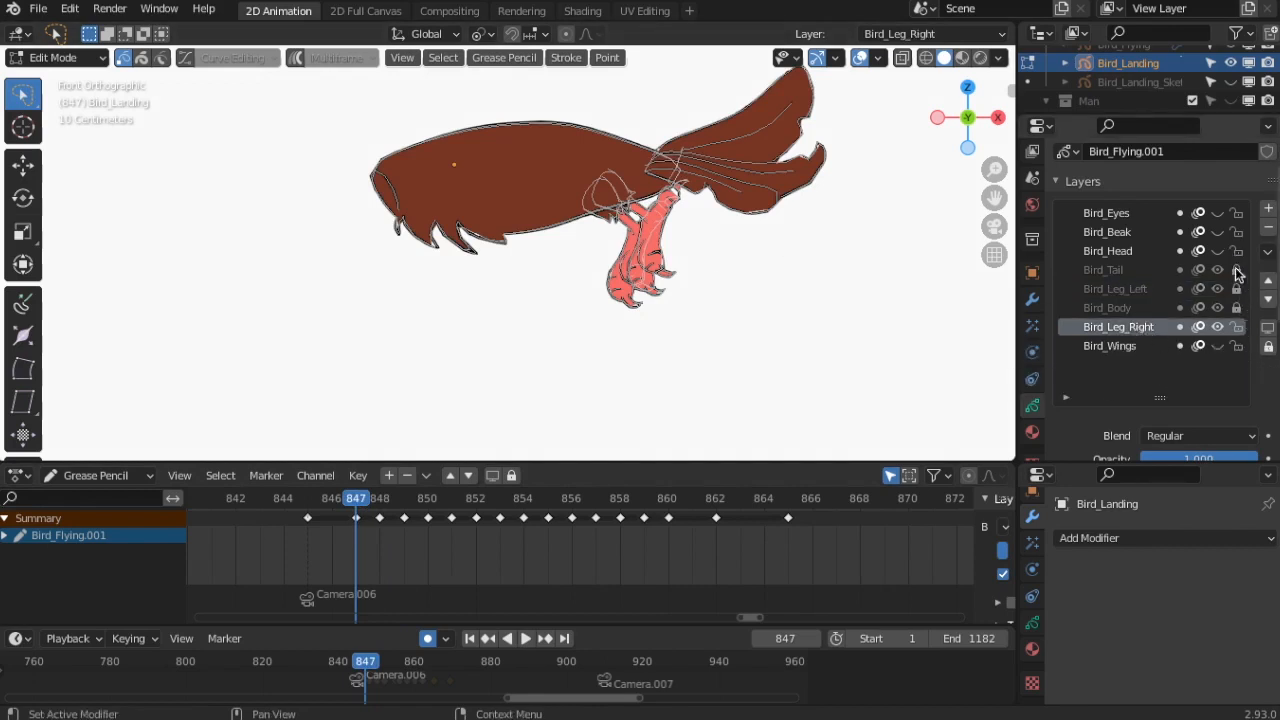
click(1236, 346)
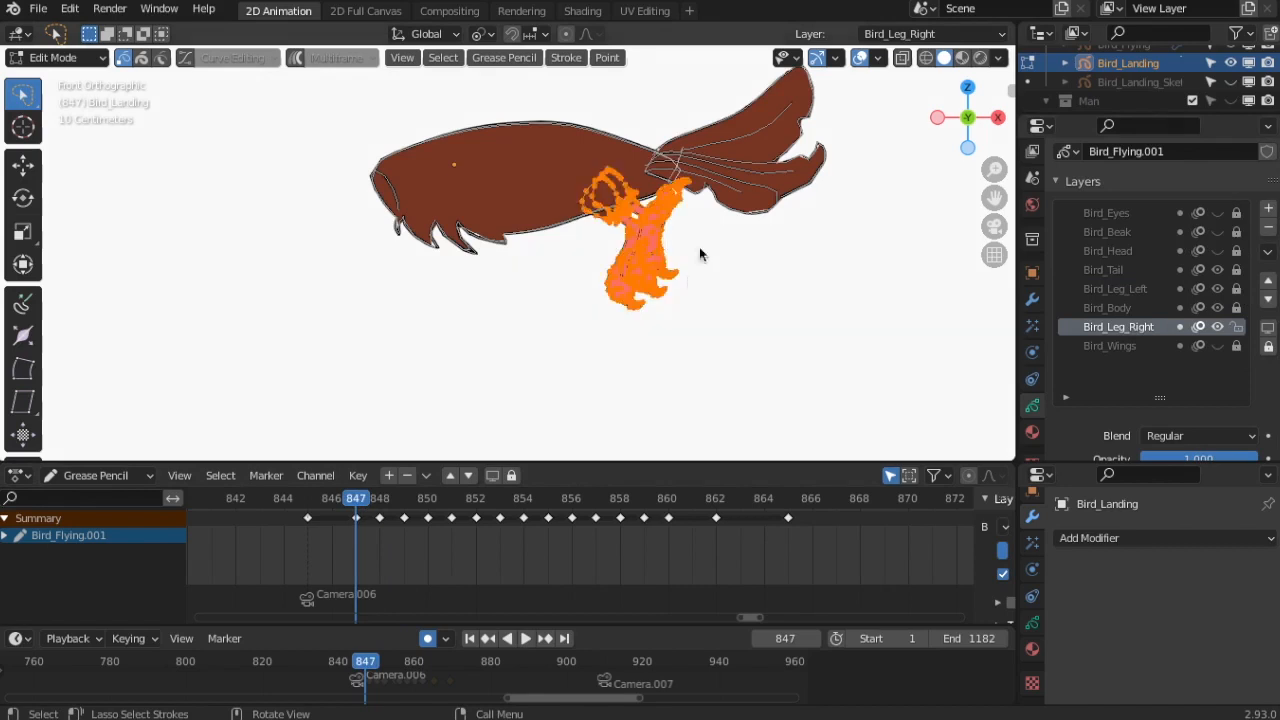
scroll(699, 254, up, 3)
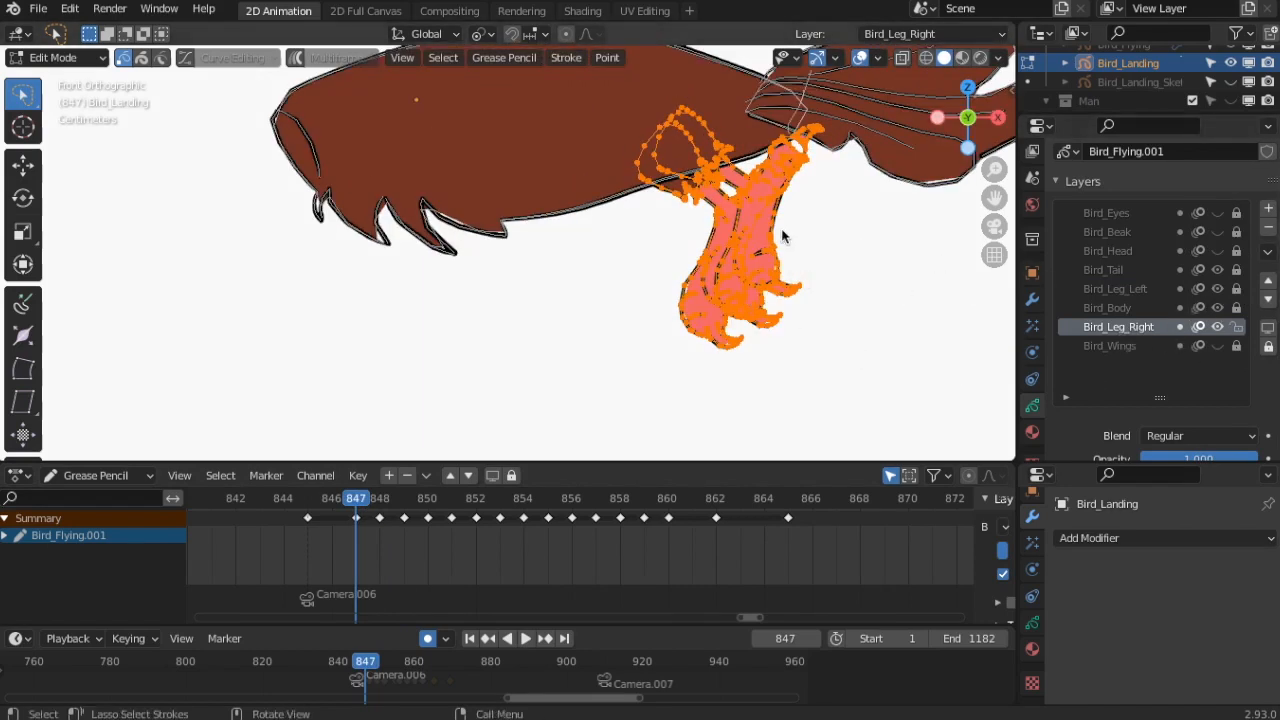
click(1217, 327)
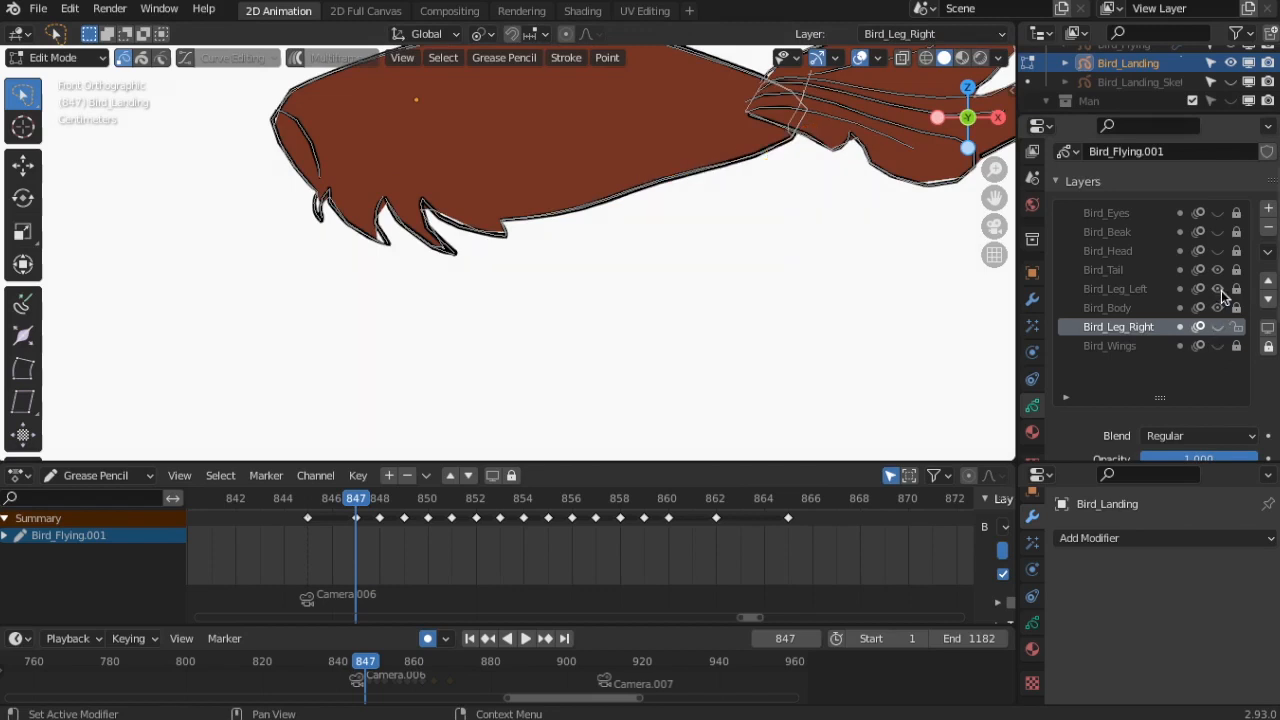
click(1217, 327)
- Undo the visibility and locking changes made to the layers
key(ctrl+z)
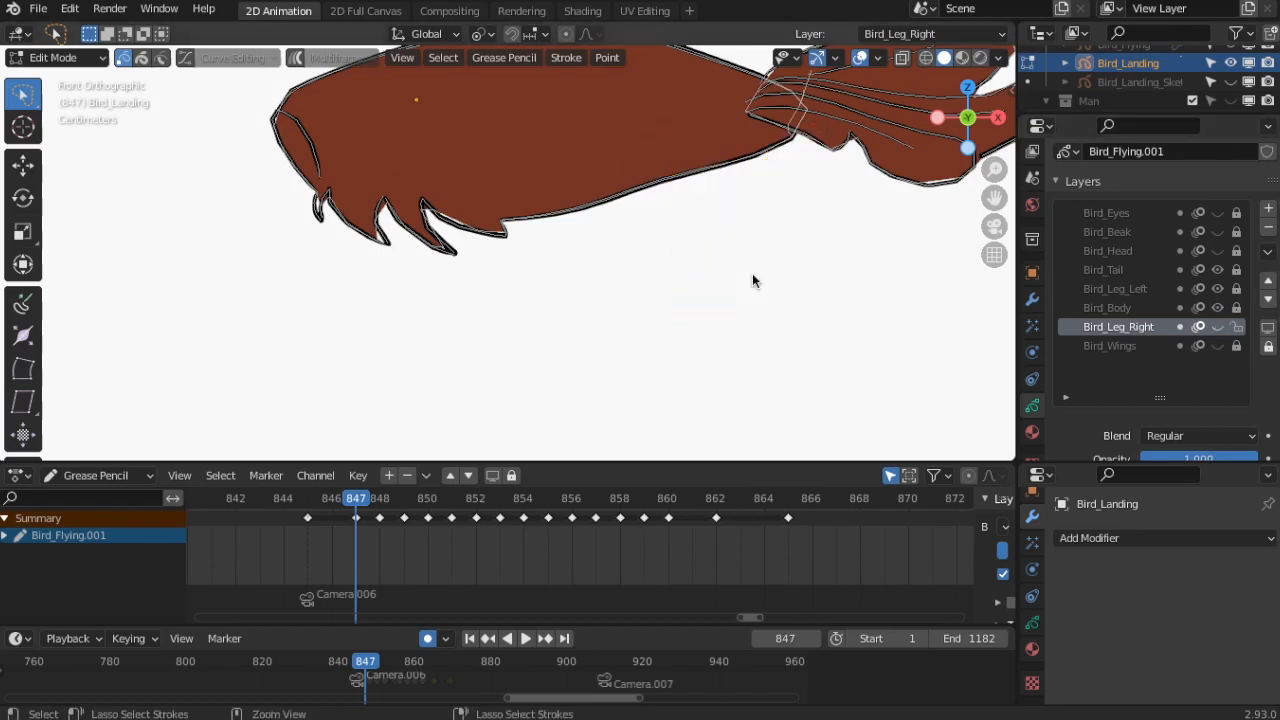
key(ctrl+z)
key(ctrl+z)
key(ctrl+z)
key(ctrl+z)
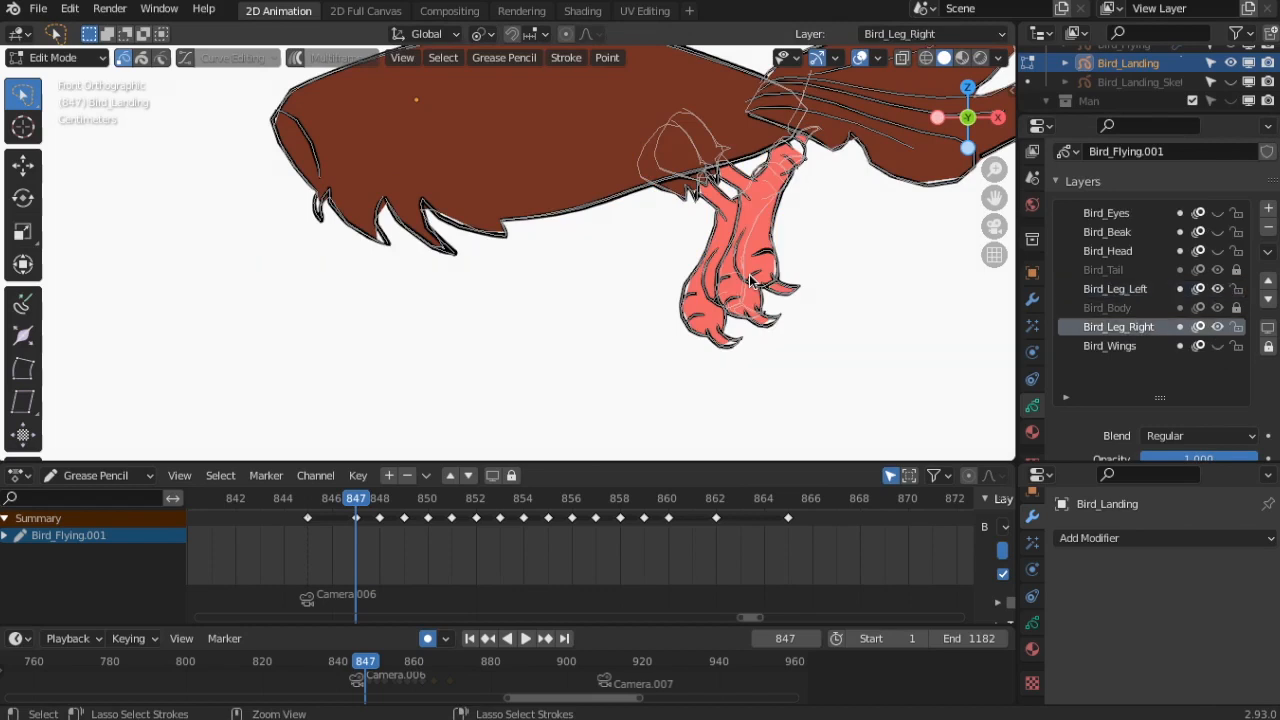
- Play the landing briefly to review the legs and return to frame 845
scroll(749, 274, down, 5)
shift+middle_drag(682, 311, 603, 17)
scroll(625, 300, up, 6)
shift+middle_drag(628, 316, 615, 186)
key(space)
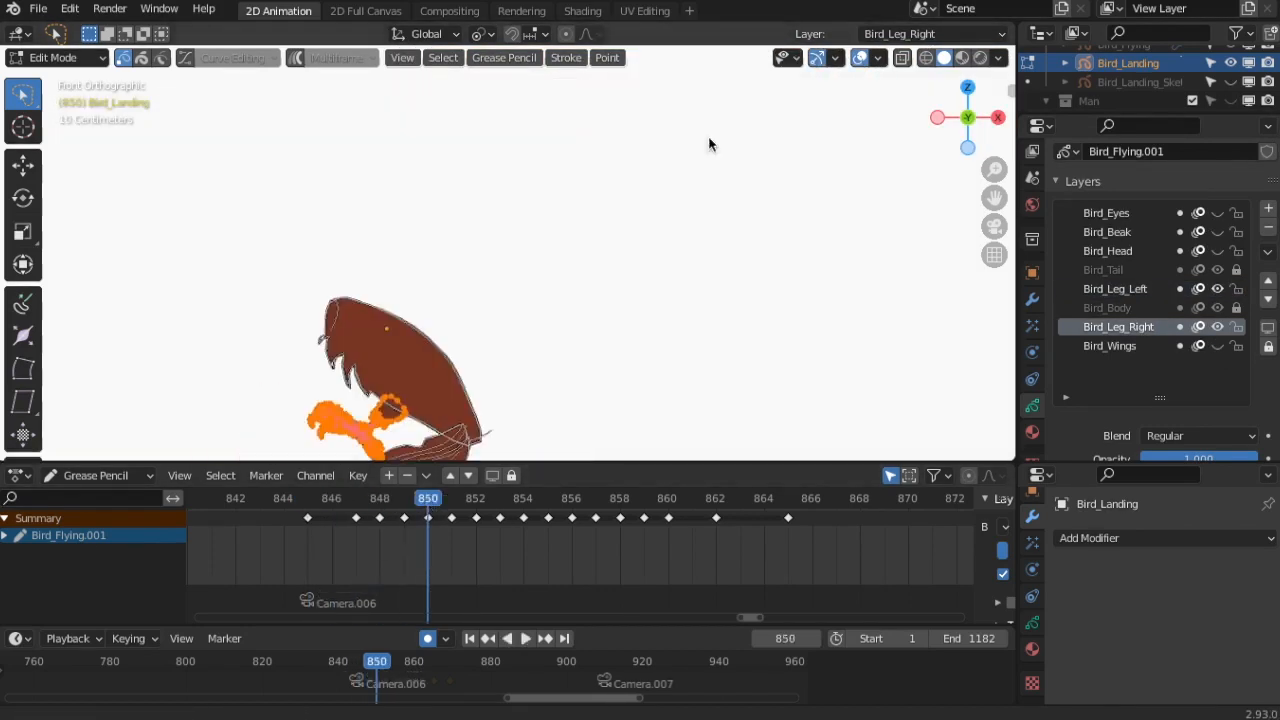
key(Escape)
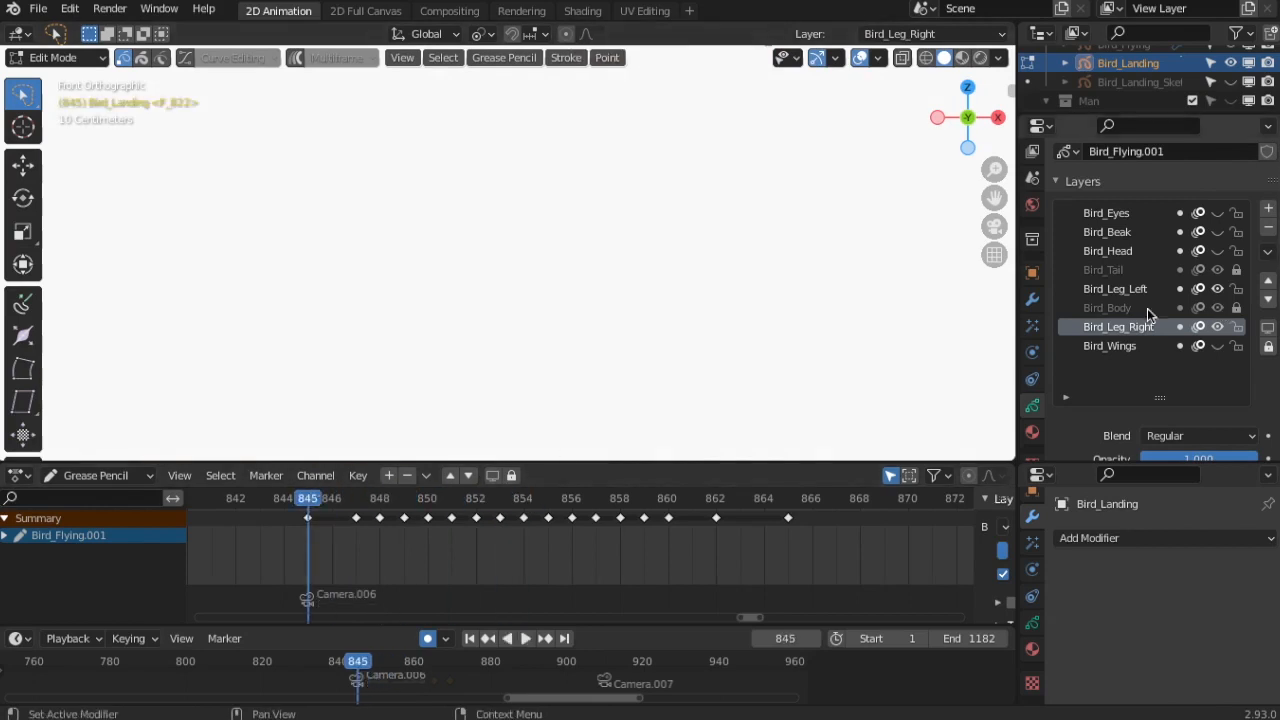
- Duplicate the Bird_Leg_Left leg at frame 845, place the copy beside the bird, and move it to the Bird_Leg_Right layer
click(1125, 289)
scroll(620, 285, down, 5)
shift+middle_drag(594, 289, 557, 147)
scroll(545, 190, up, 3)
key(shift+d)
click(731, 290)
click(566, 58)
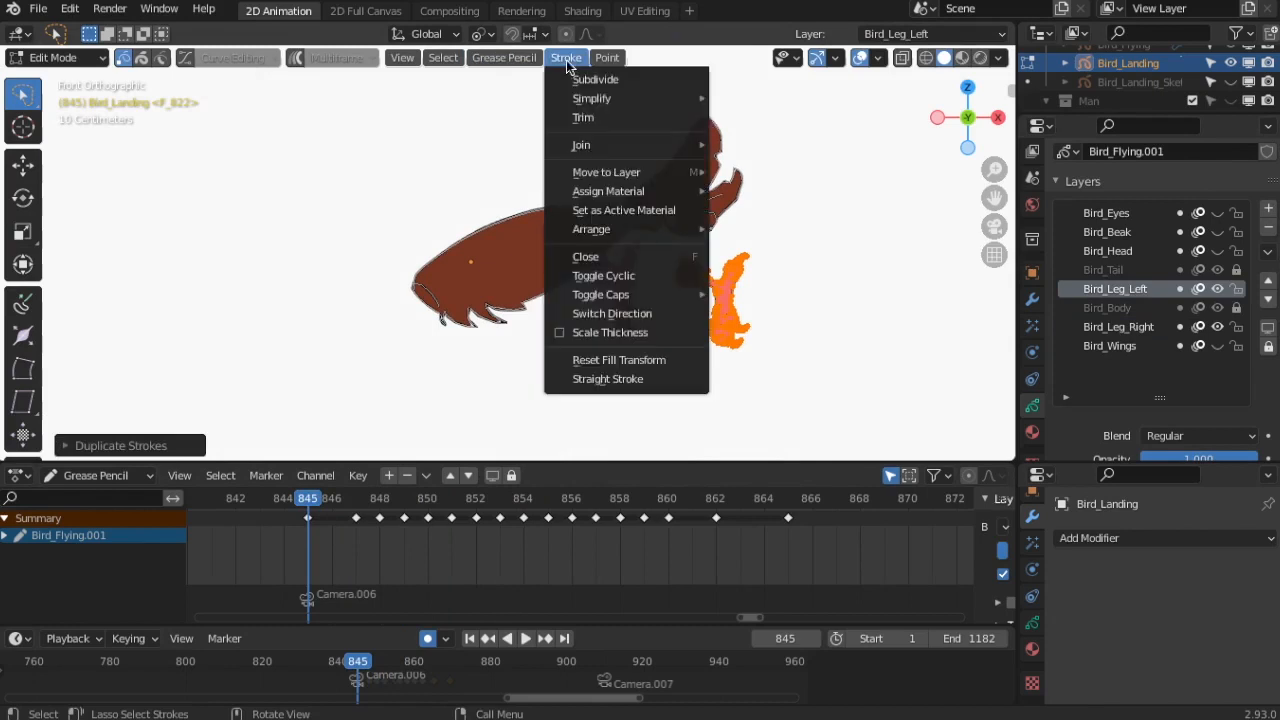
click(566, 58)
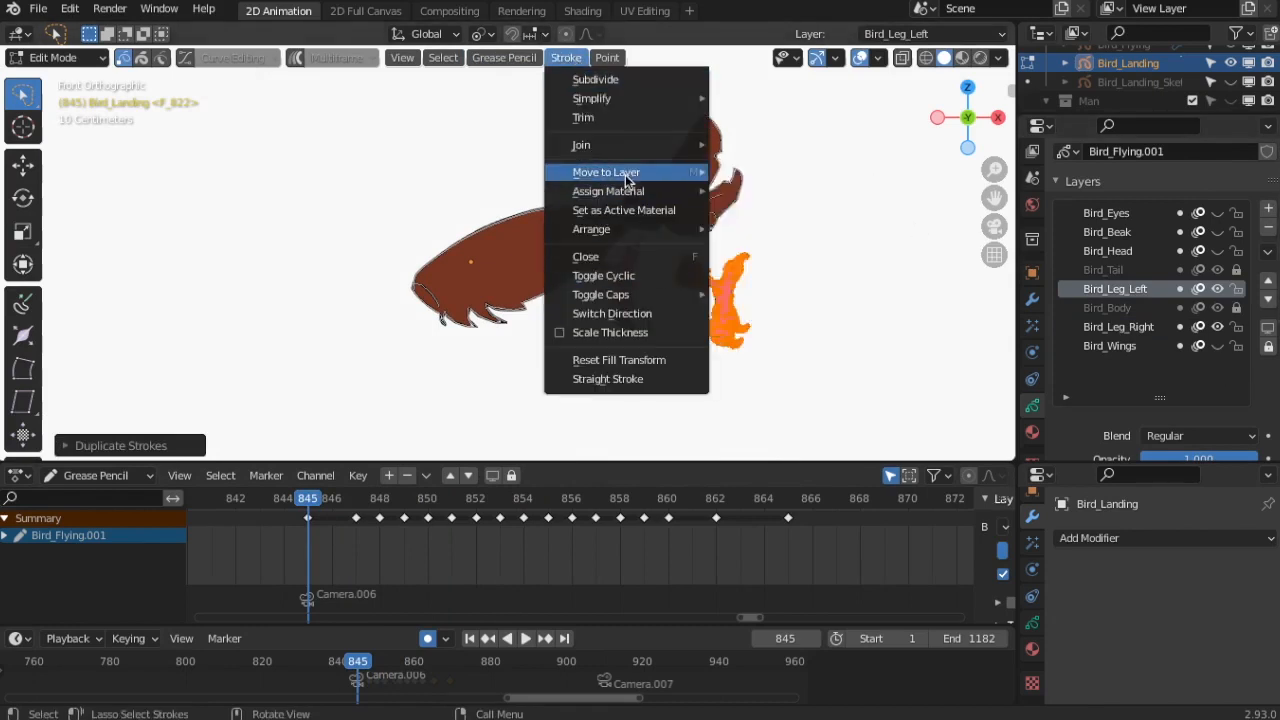
click(824, 288)
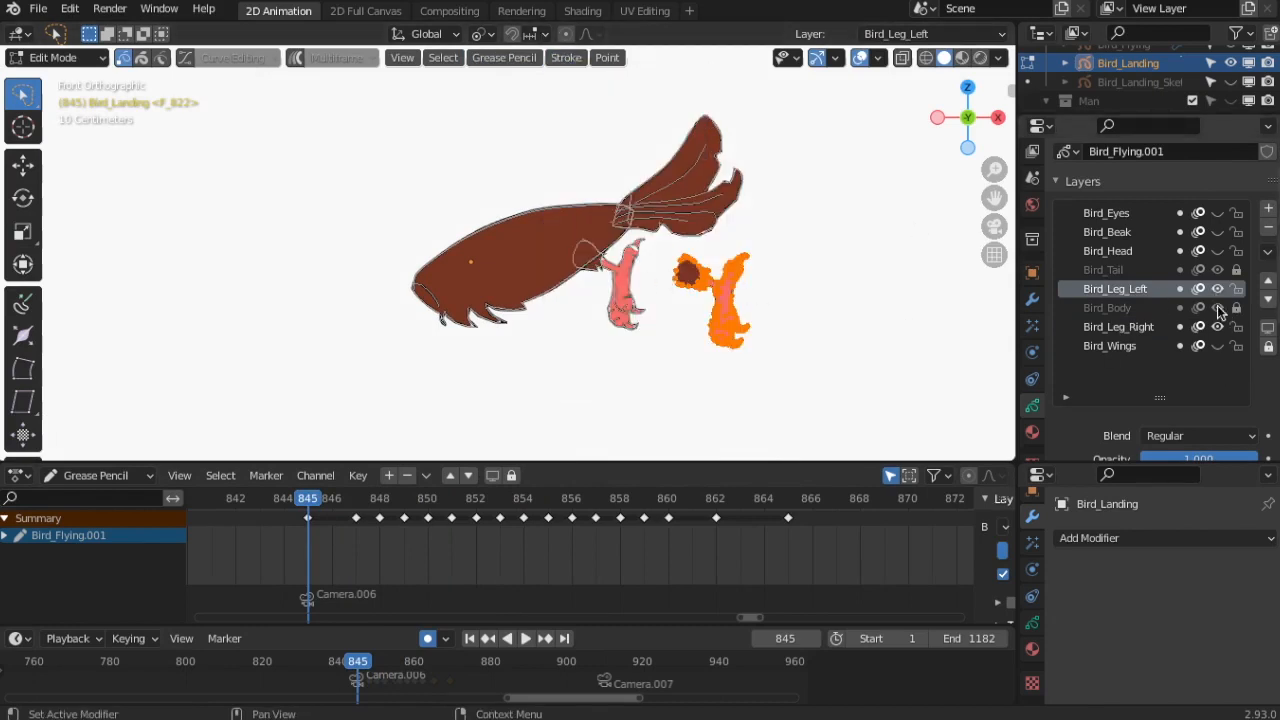
- Step back through the last edits and assign the original leg's strokes to the Bird_Leg_Left layer
key(ctrl+z)
key(ctrl+z)
key(ctrl+shift+z)
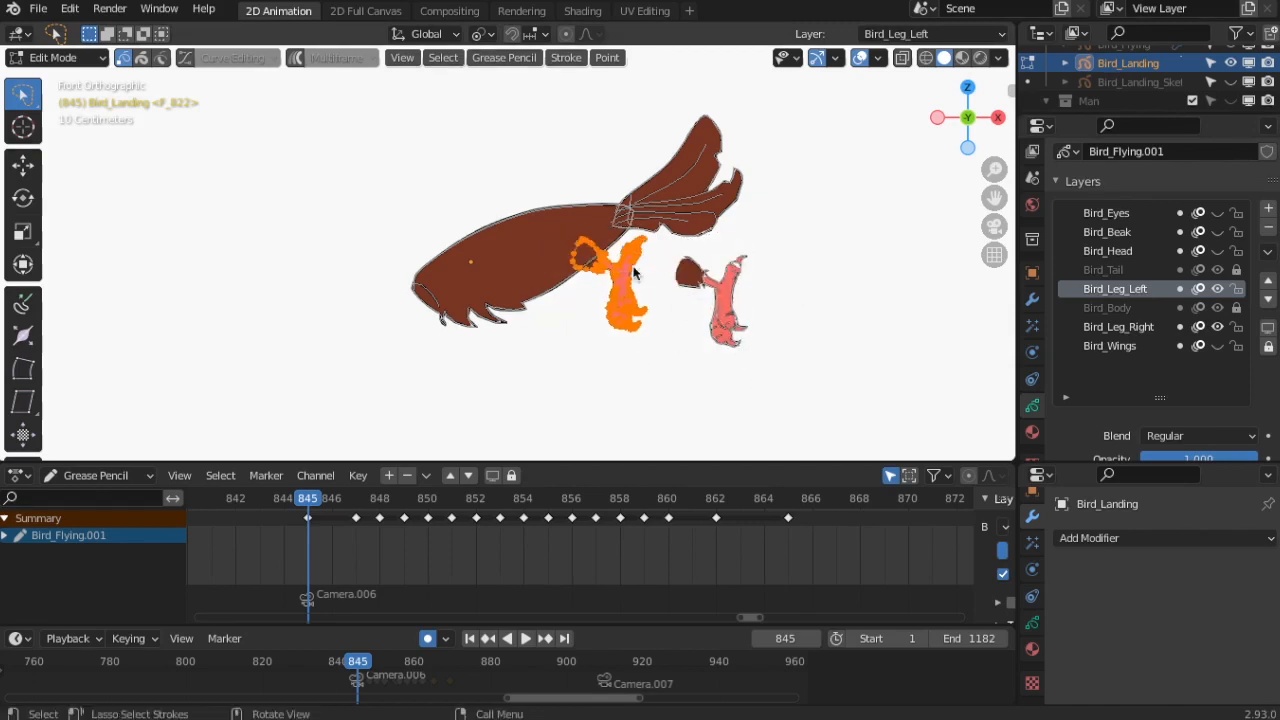
click(567, 58)
mouse_move(617, 175)
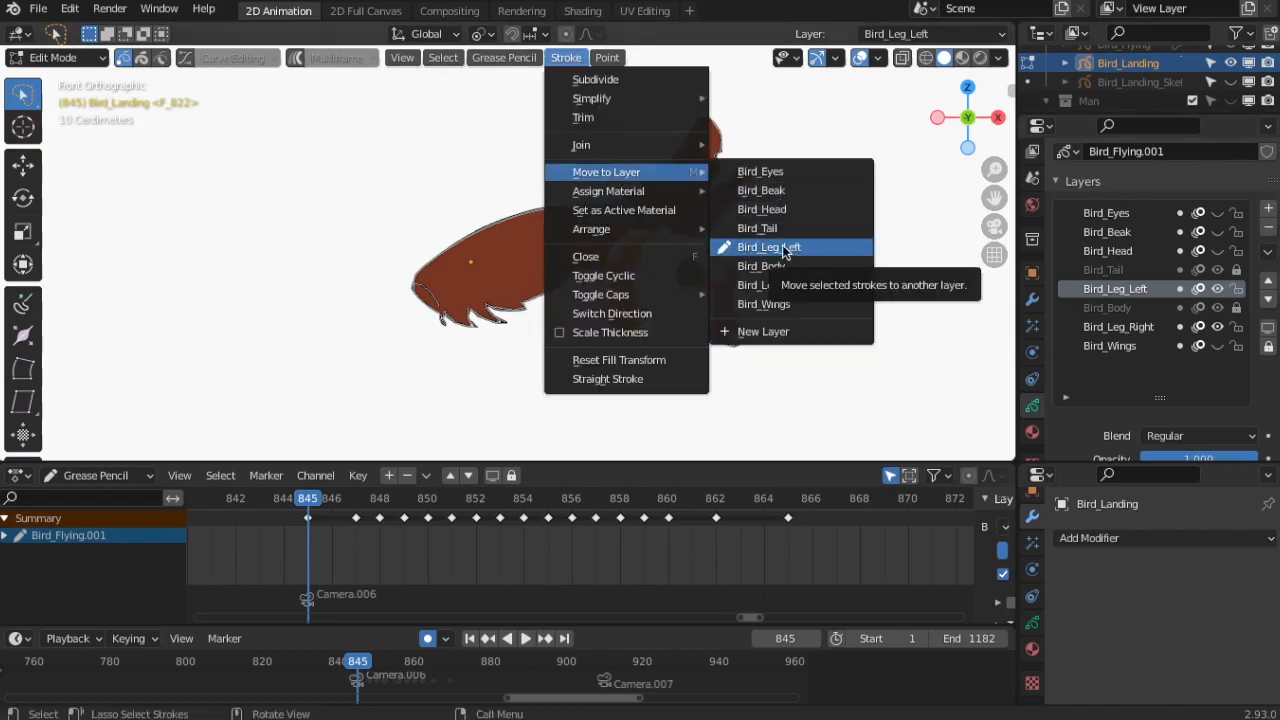
click(775, 248)
click(1218, 289)
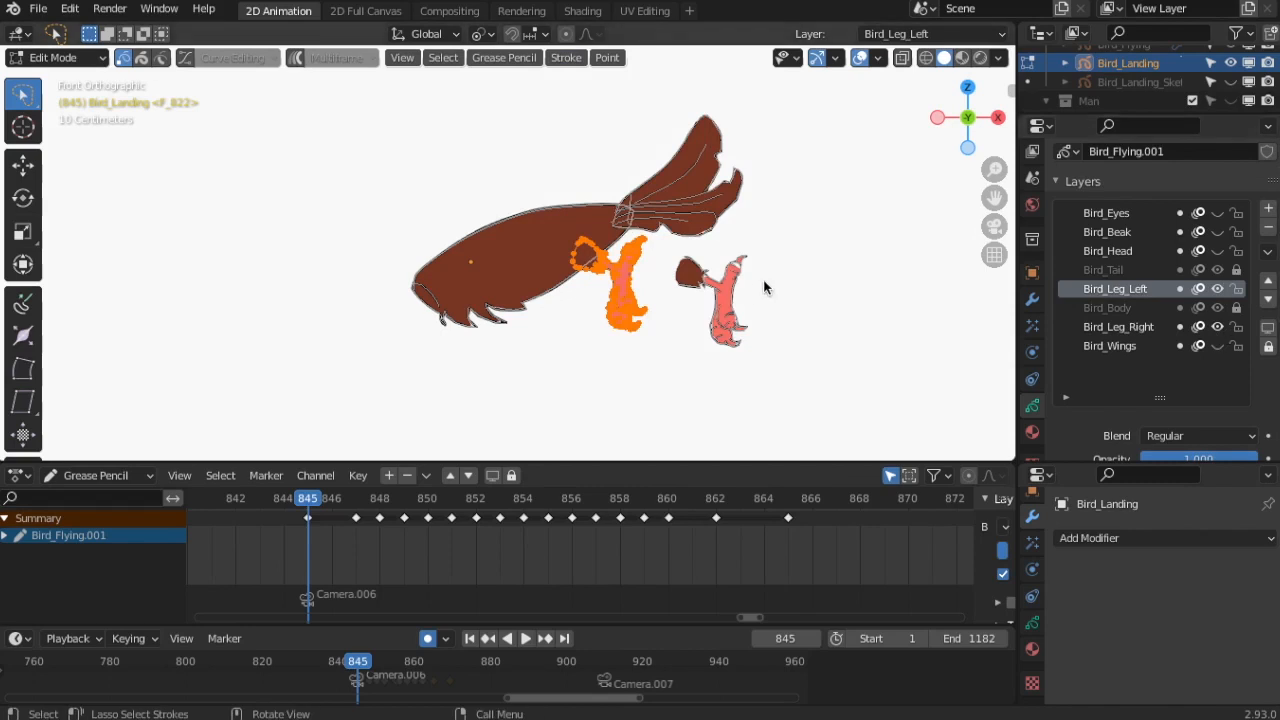
- Move the copied leg back to the body at frame 845 and rotate it slightly, offset from the original leg
key(g)
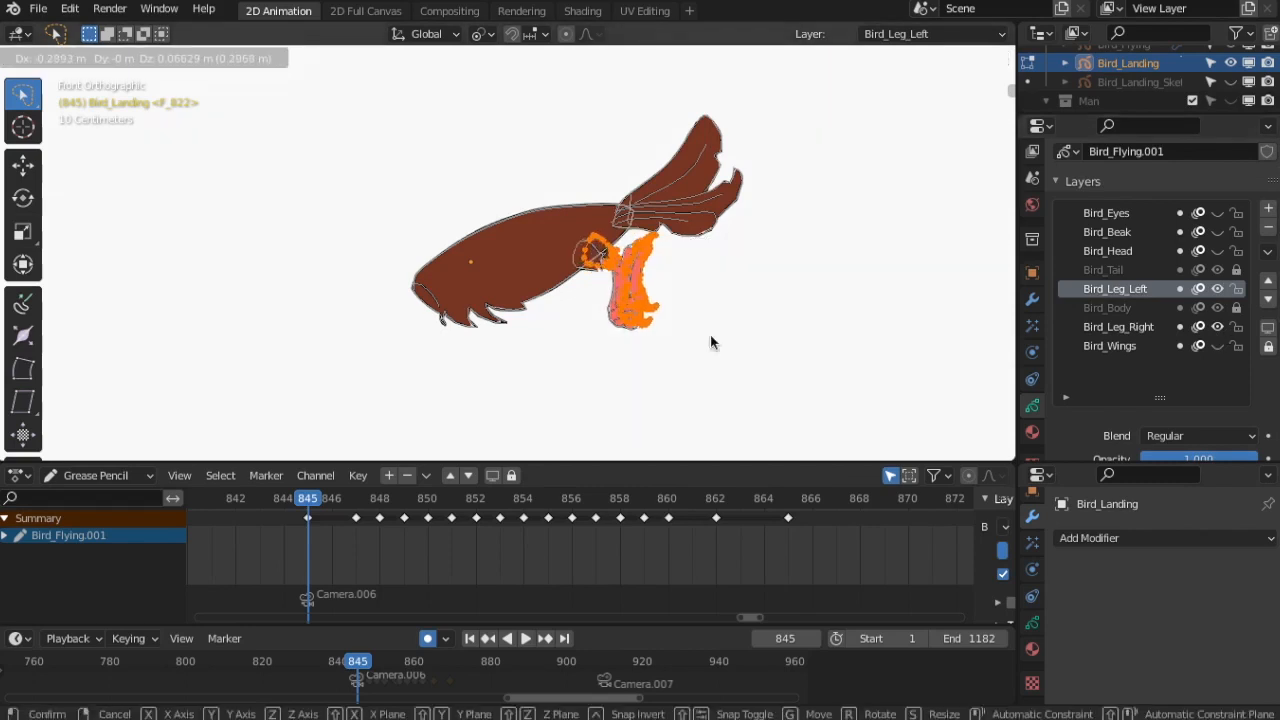
click(711, 337)
key(r)
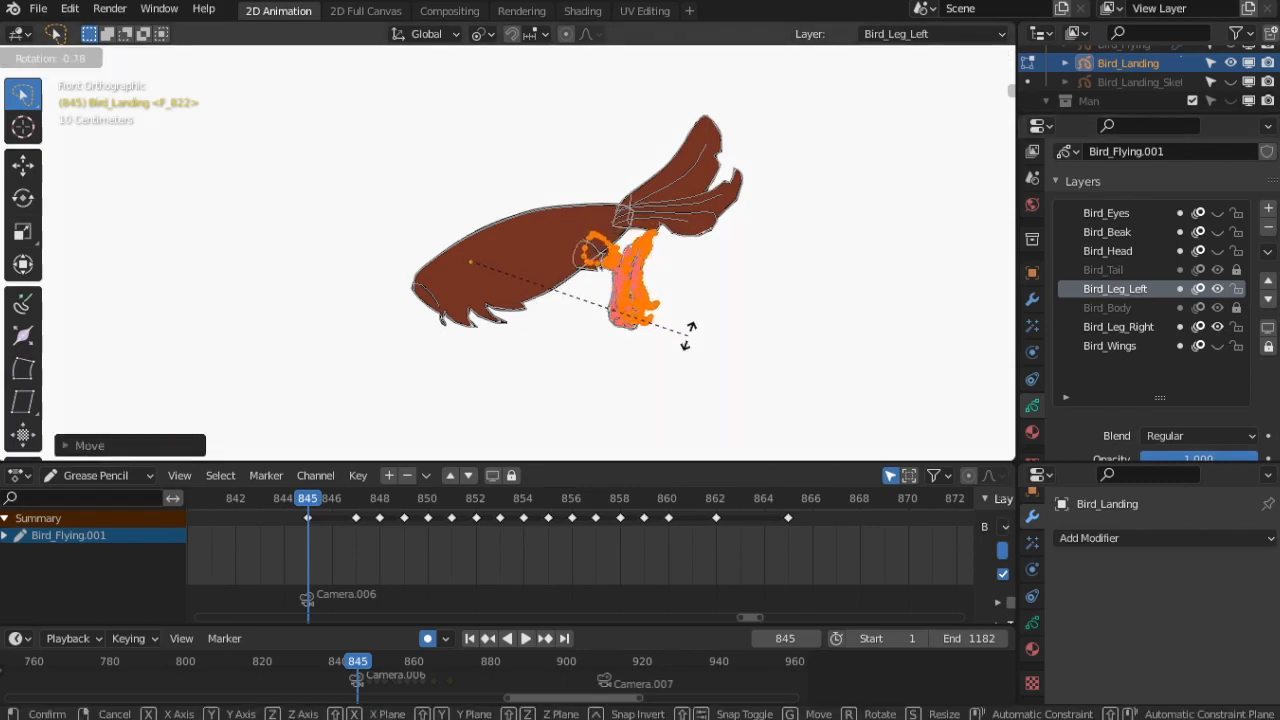
click(695, 344)
key(g)
click(640, 318)
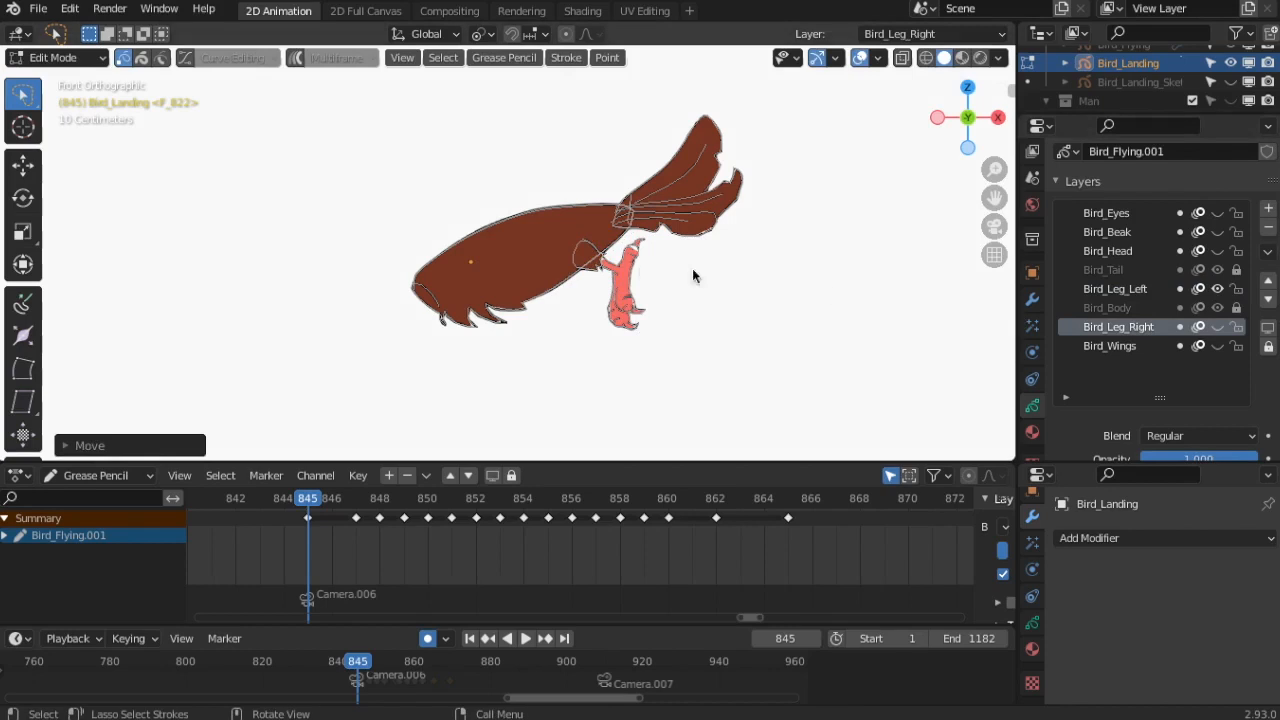
- Switch to Object Mode and step through the first landing keyframes to check both legs
scroll(768, 292, up, 5)
scroll(768, 292, down, 2)
click(55, 57)
click(63, 77)
scroll(733, 329, up, 1)
scroll(733, 329, down, 1)
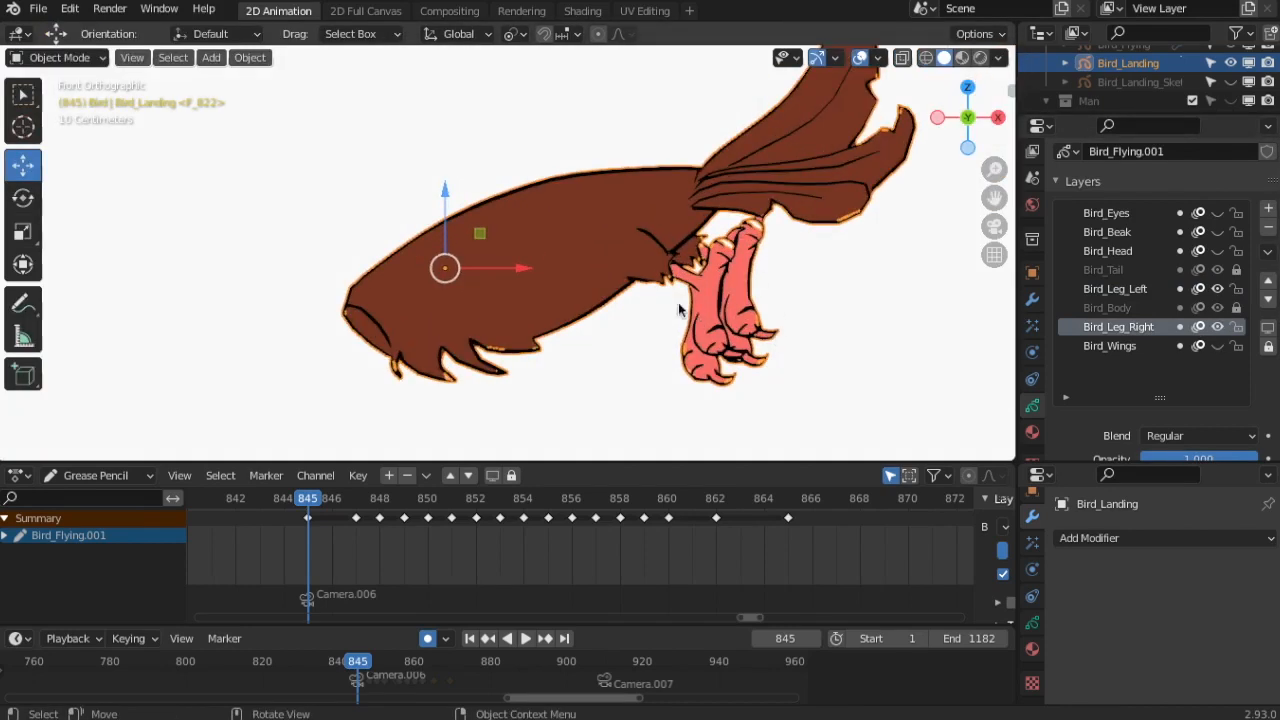
key(Up)
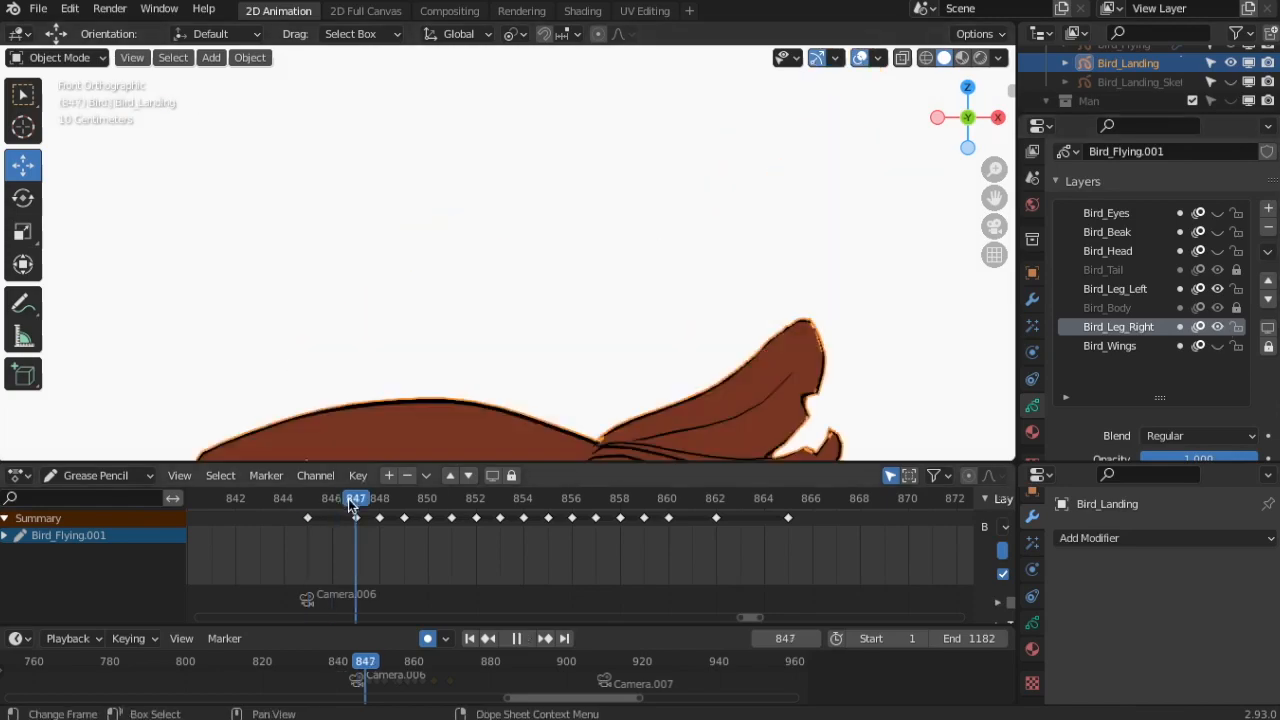
key(Up)
- Rotate the Bird_Leg_Right leg about 13° at frame 855 to pose it beside the other leg
scroll(672, 256, up, 2)
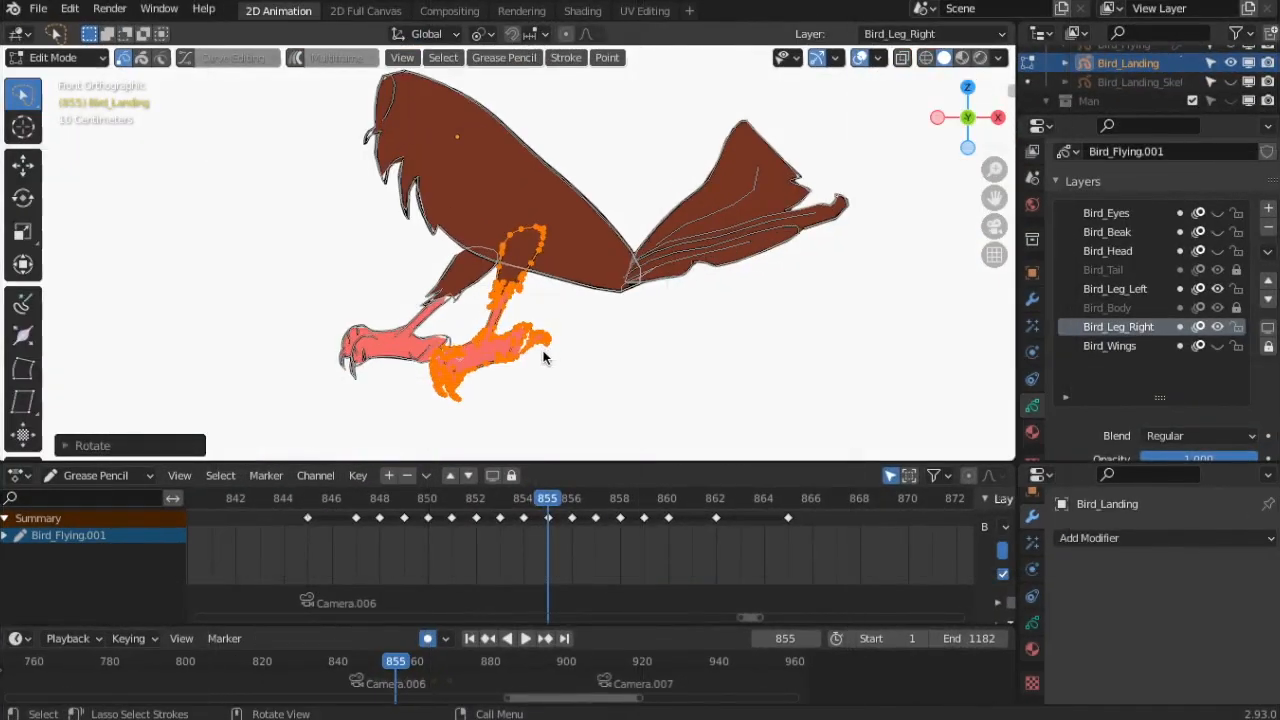
key(r)
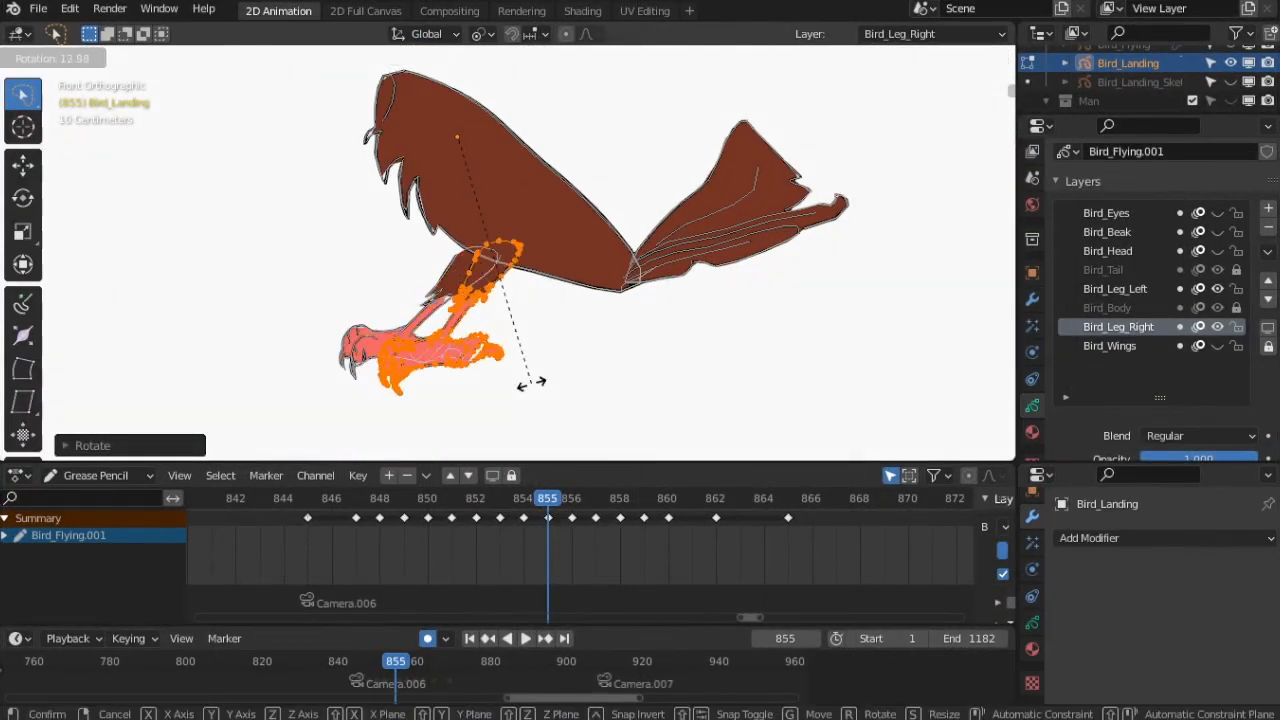
click(530, 383)
key(space)
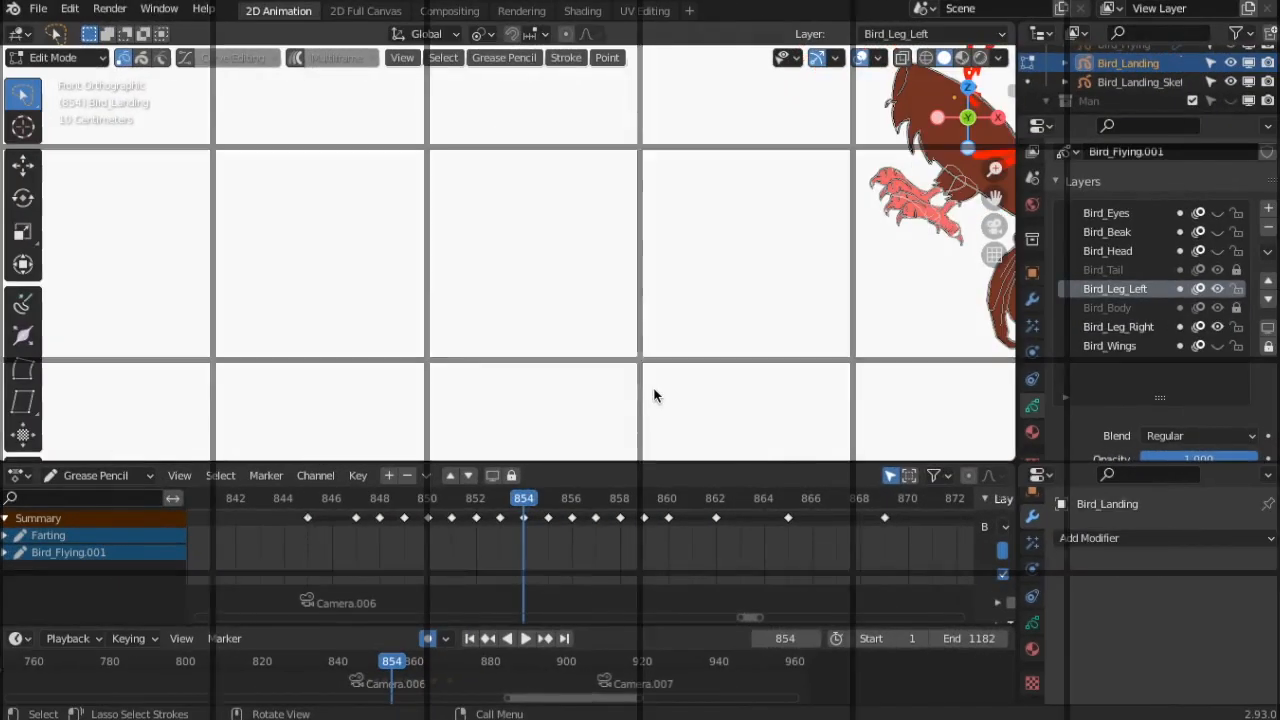
- Copy the leg strokes from frame 854 to frame 865 on the Bird_Leg_Left layer, rotating and moving them under the body
scroll(737, 307, up, 4)
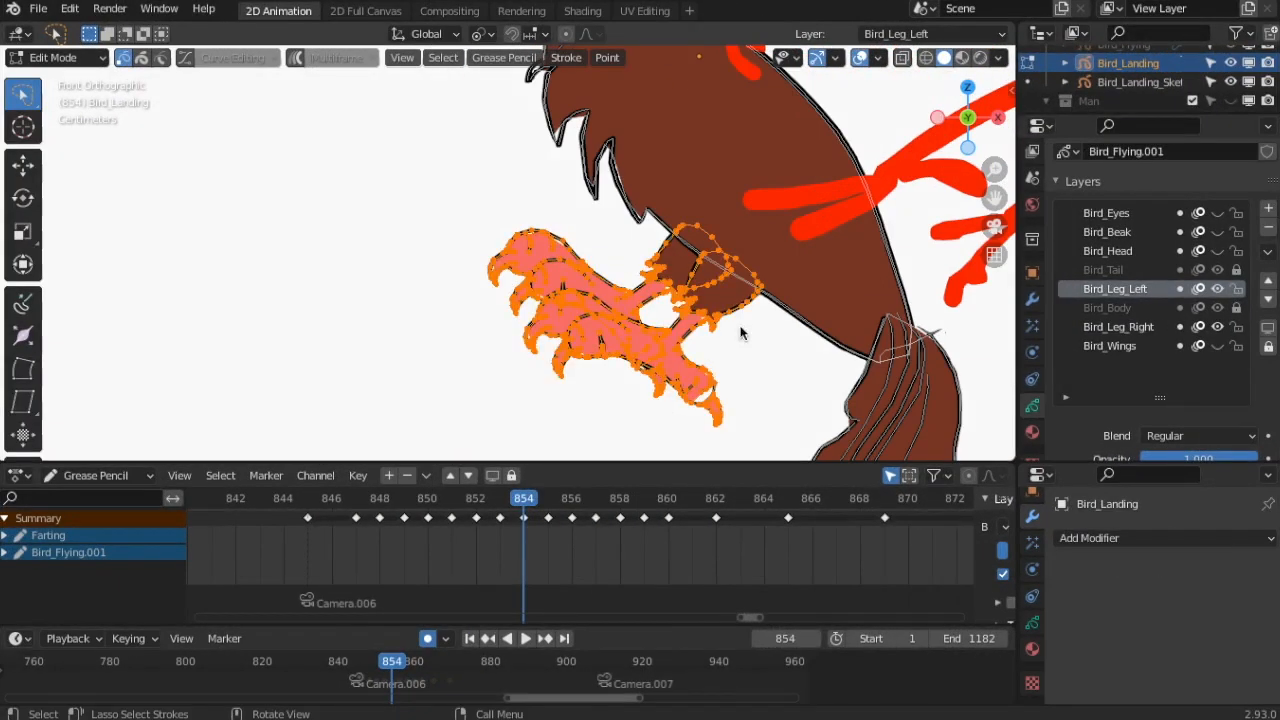
drag(545, 501, 712, 503)
scroll(566, 226, down, 5)
click(786, 504)
mouse_move(391, 262)
shift+middle_down()
mouse_move(899, 337)
mouse_move(907, 392)
shift+middle_up()
key(ctrl+v)
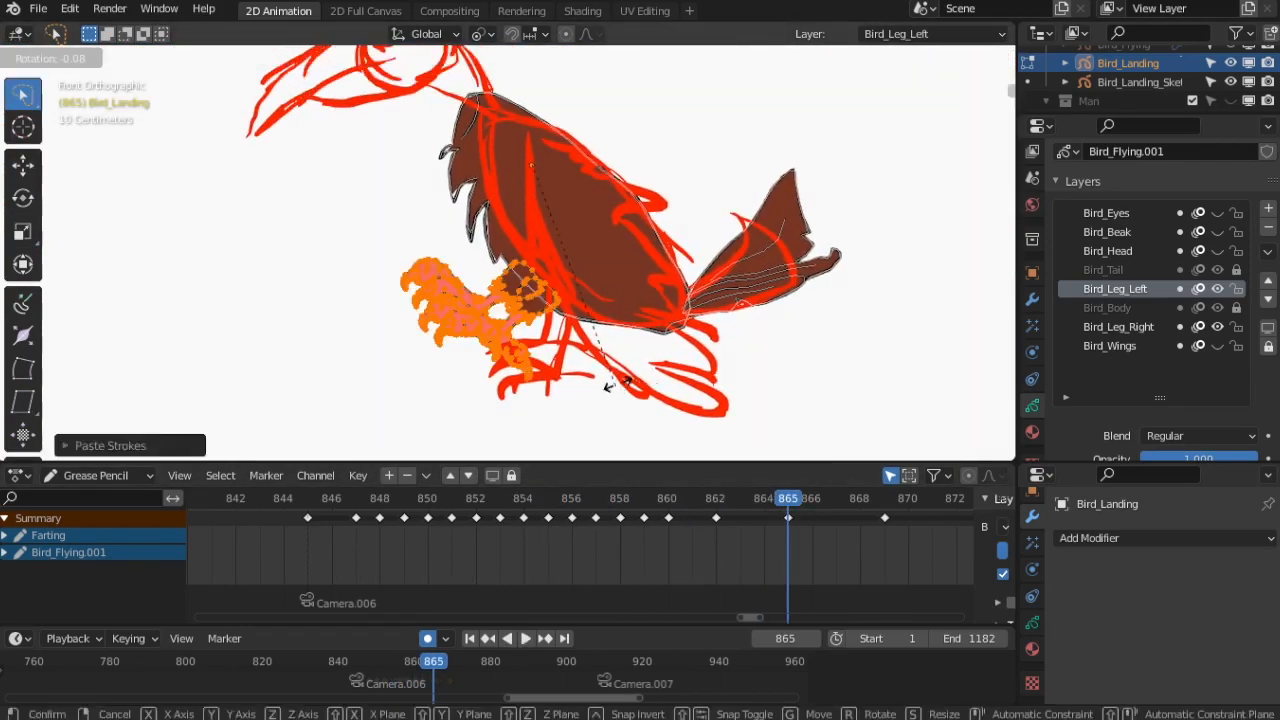
click(613, 334)
key(g)
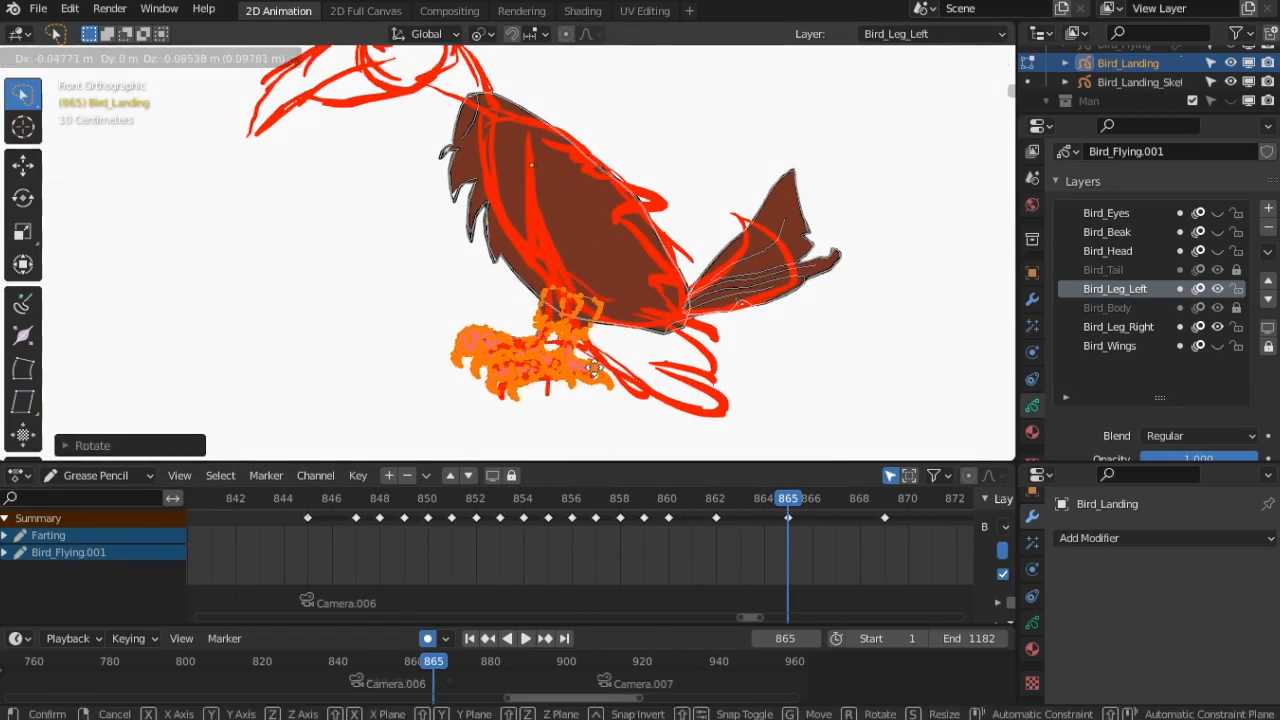
click(604, 369)
key(g)
click(710, 420)
- Switch to Object Mode and scrub through the landing keyframes up to 869 to check the legs against the body
mouse_move(866, 504)
mouse_down()
mouse_move(600, 505)
mouse_move(883, 510)
mouse_up()
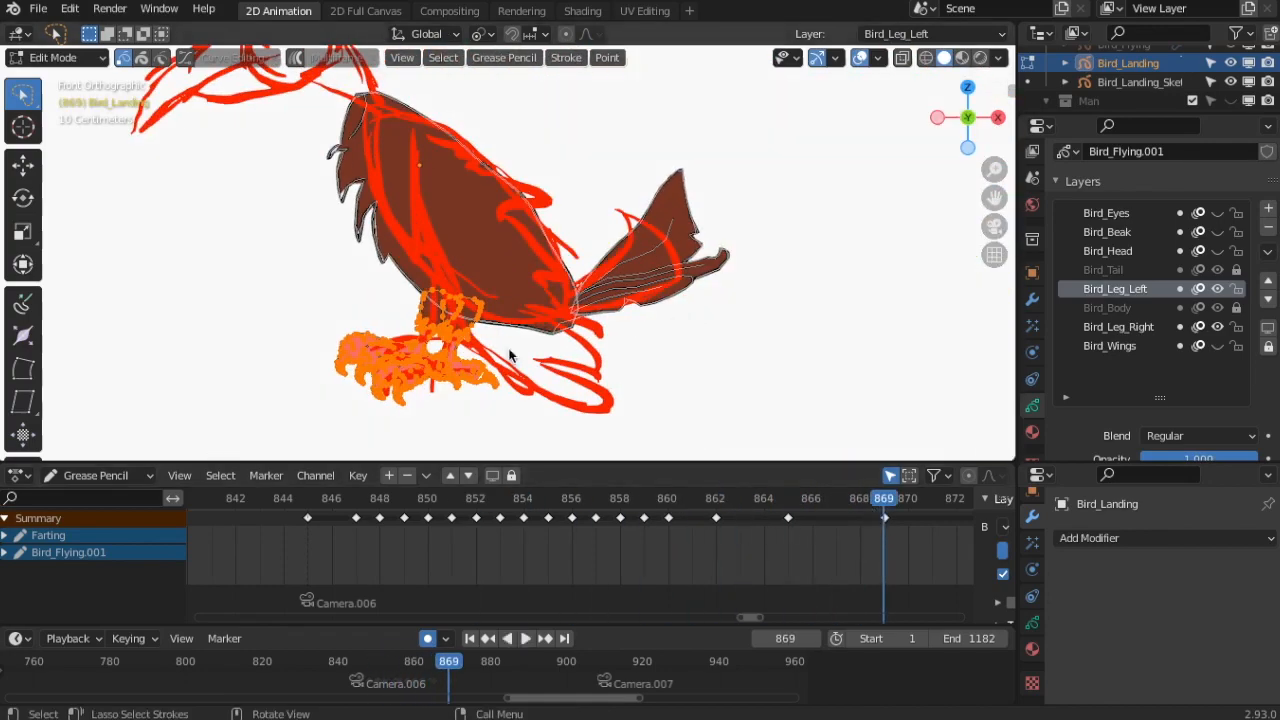
click(58, 58)
click(60, 82)
scroll(400, 350, down, 4)
scroll(434, 395, up, 3)
drag(866, 505, 510, 481)
scroll(659, 366, down, 6)
scroll(662, 367, up, 4)
shift+middle_drag(706, 374, 534, 541)
scroll(649, 214, up, 4)
shift+middle_drag(649, 214, 311, 238)
drag(440, 505, 571, 505)
scroll(684, 268, down, 5)
scroll(604, 270, up, 1)
shift+middle_drag(605, 234, 910, 30)
scroll(577, 284, up, 5)
shift+middle_drag(577, 284, 369, 360)
drag(553, 537, 875, 530)
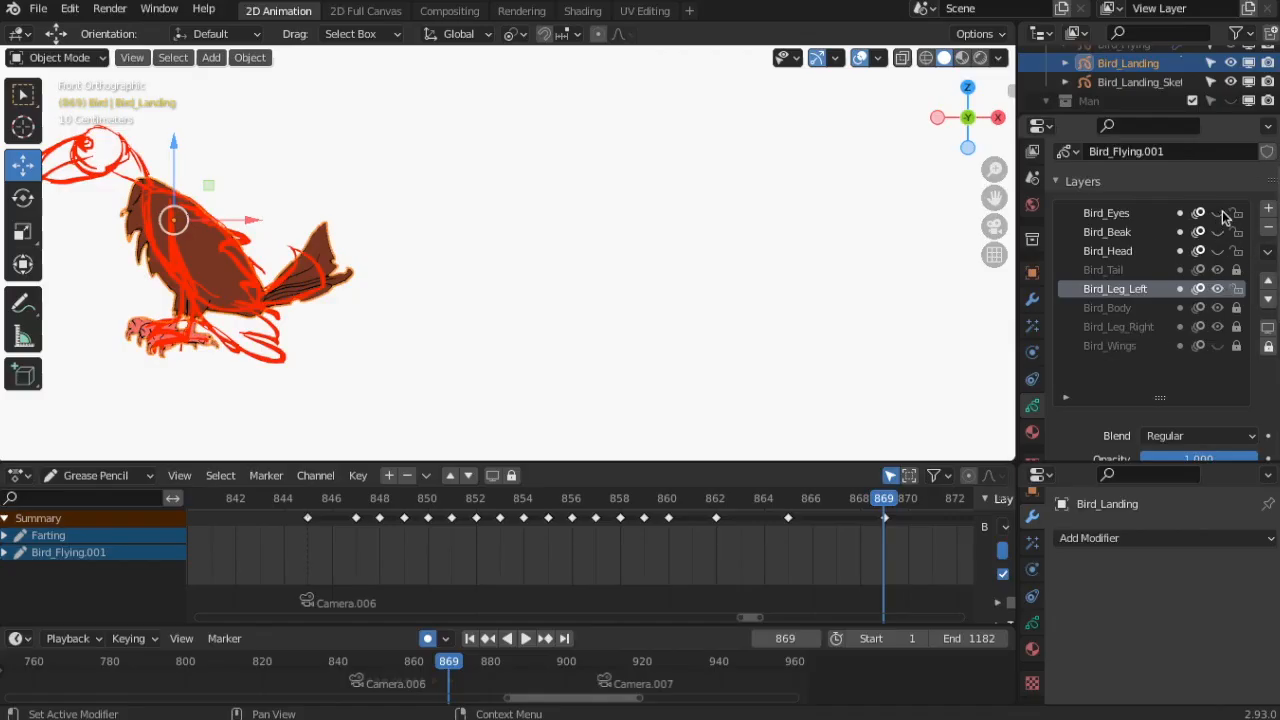
- Show the Bird_Eyes, Bird_Beak and Bird_Head layers and go to frame 850 to inspect the head
drag(357, 502, 312, 505)
shift+middle_drag(735, 310, 585, 306)
scroll(585, 306, up, 1)
key(space)
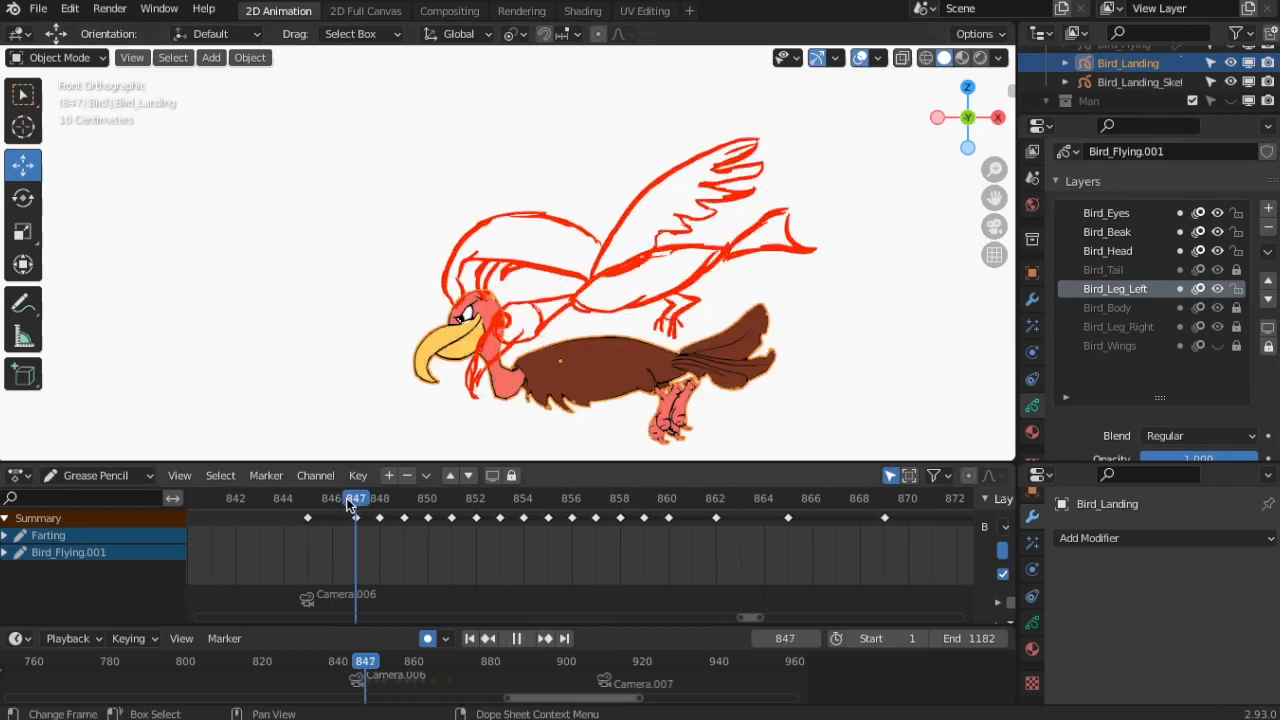
click(426, 497)
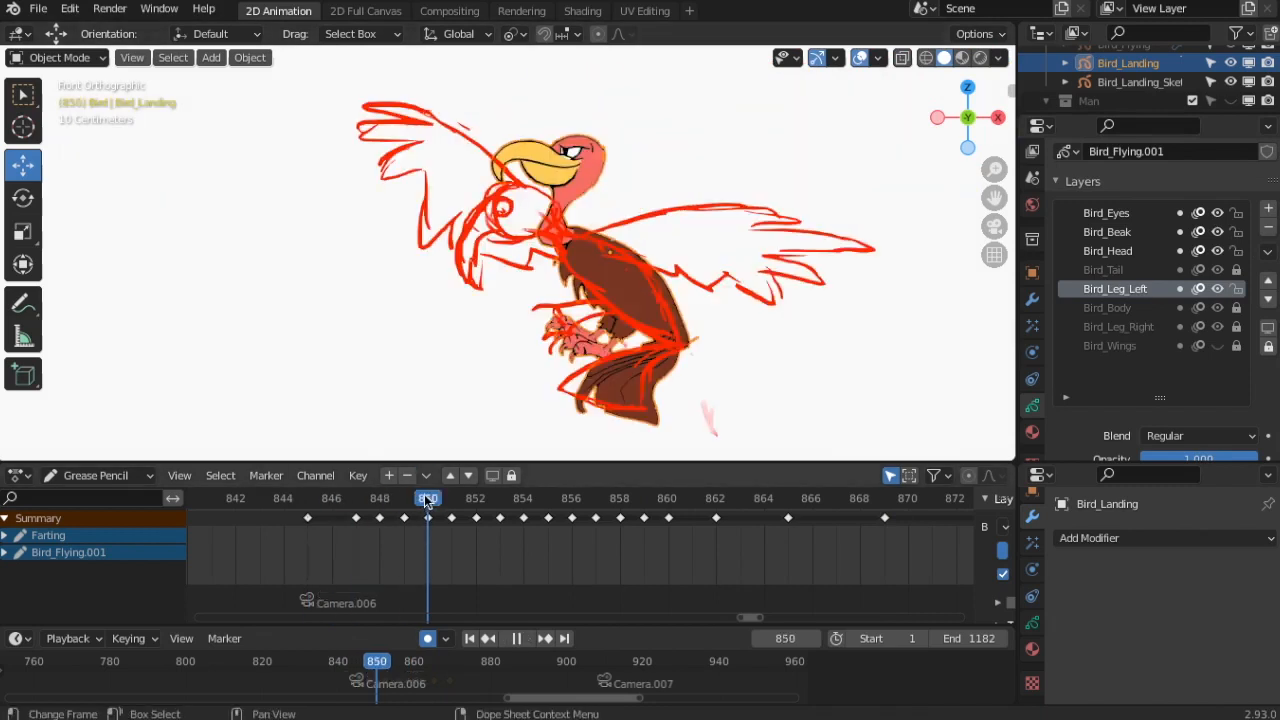
- Switch to Sculpt Mode at frame 850 and lock the Bird_Leg_Left layer, leaving only the head layers editable
click(55, 57)
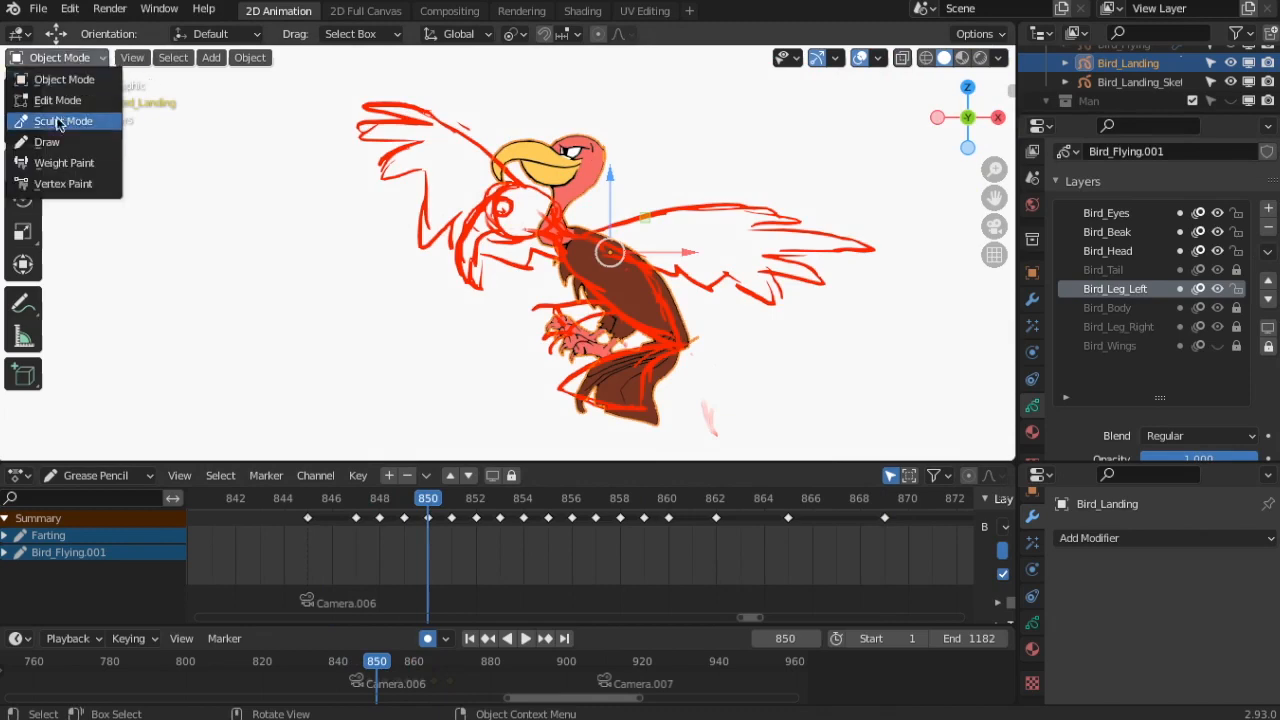
click(65, 117)
scroll(608, 143, up, 3)
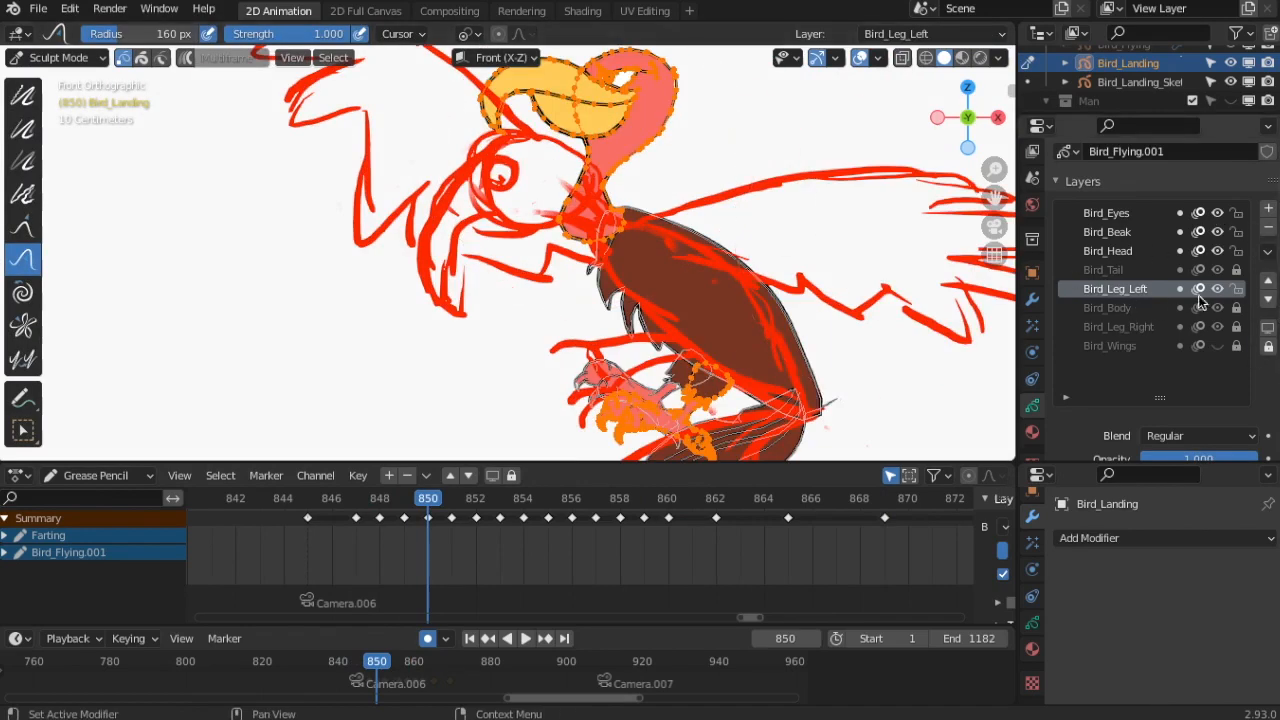
scroll(652, 306, down, 5)
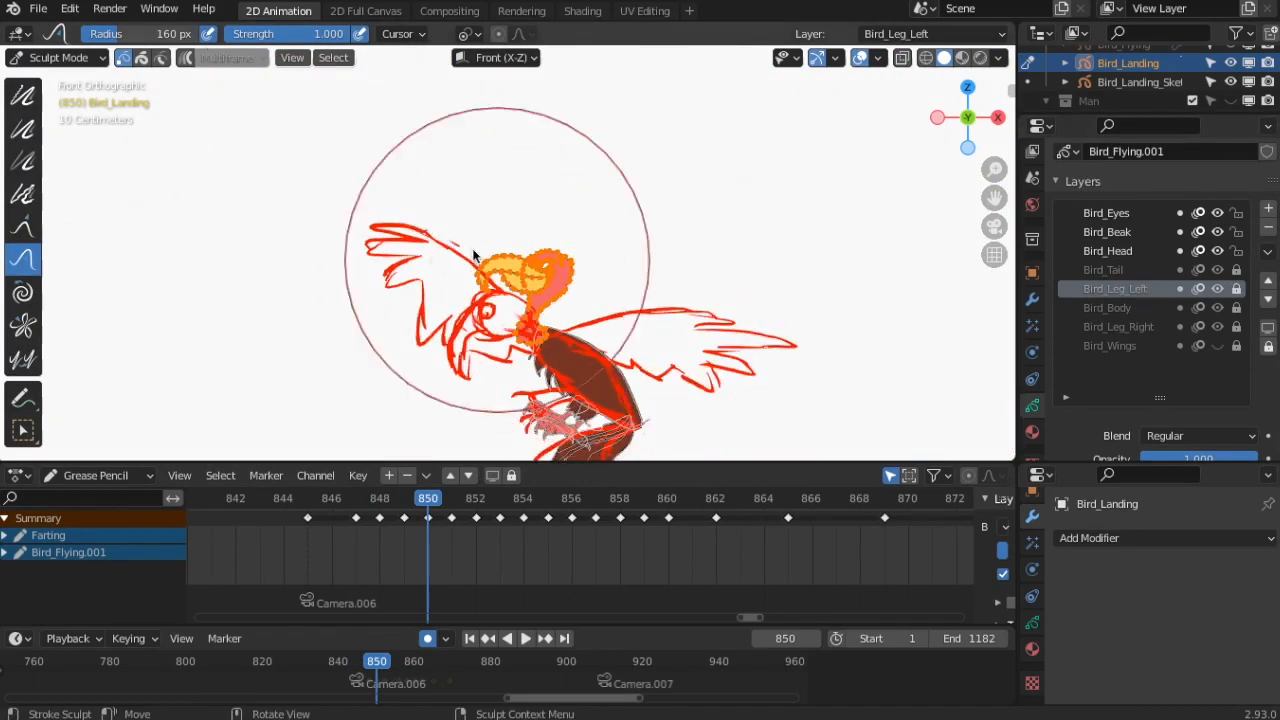
- Rotate the head forward in Edit Mode at frame 850 and move it onto the neck to match the red sketch
key(Tab)
click(55, 57)
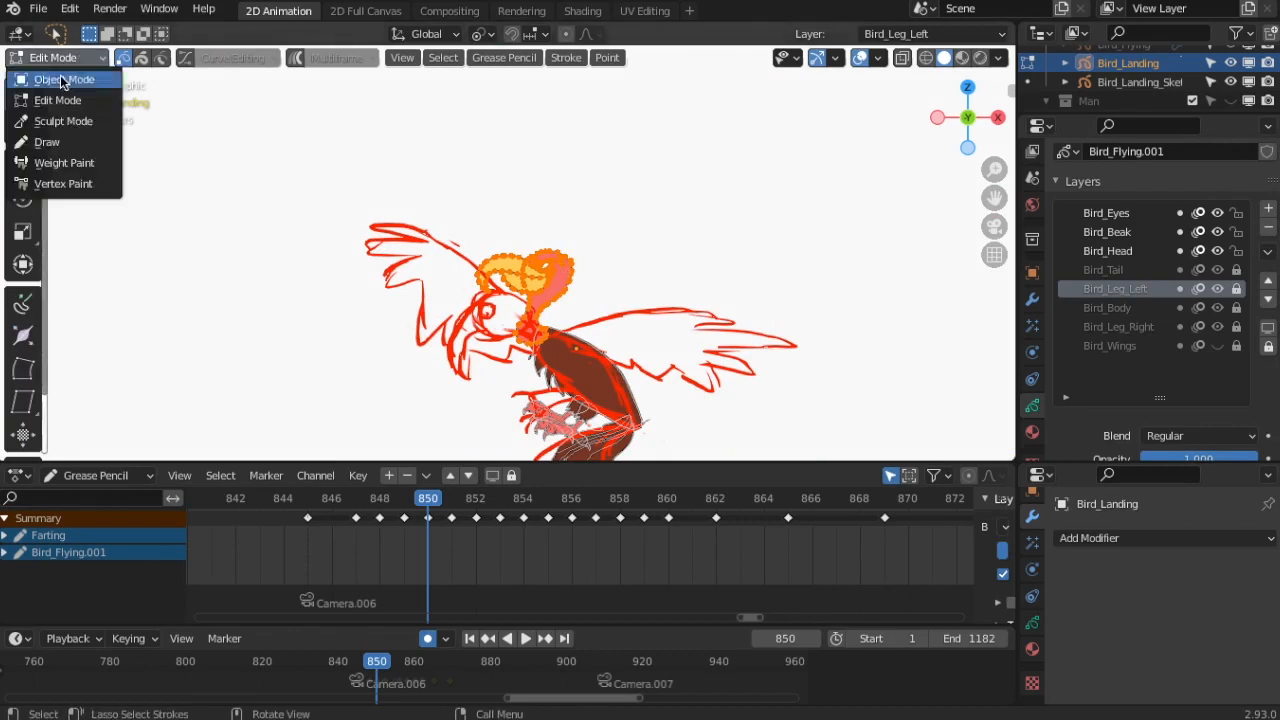
click(65, 117)
click(55, 57)
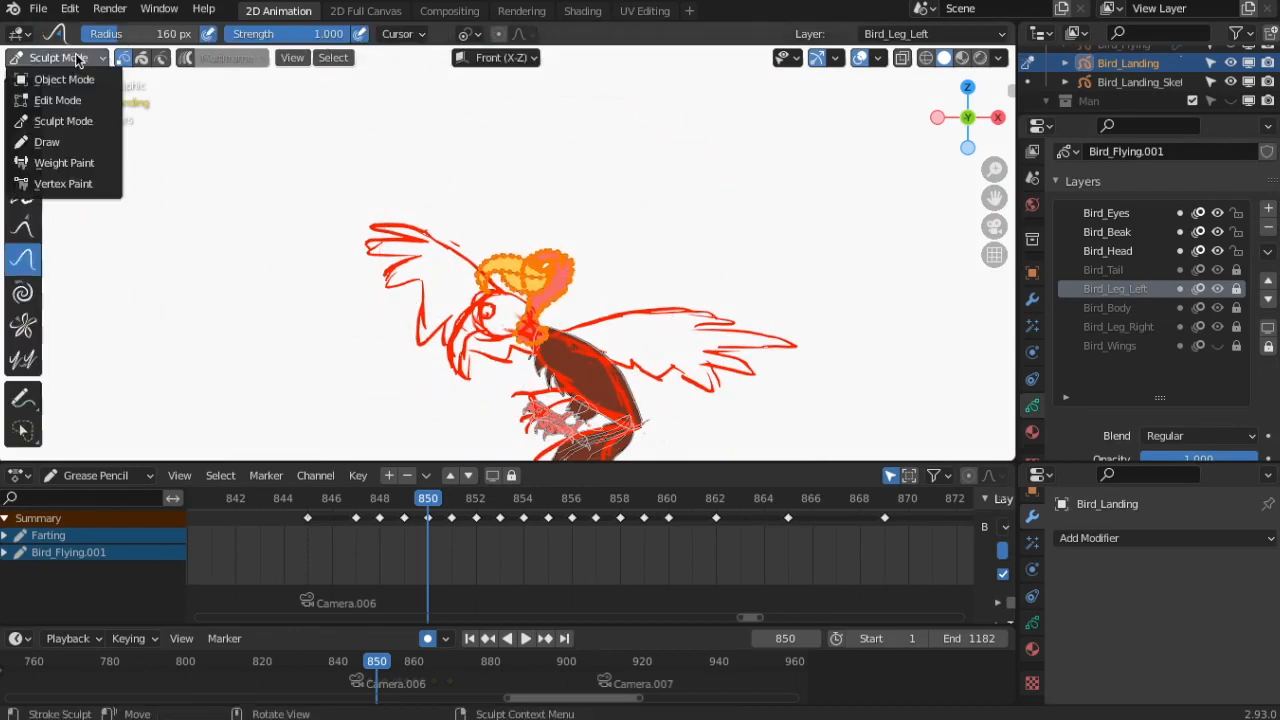
click(60, 96)
key(r)
click(586, 208)
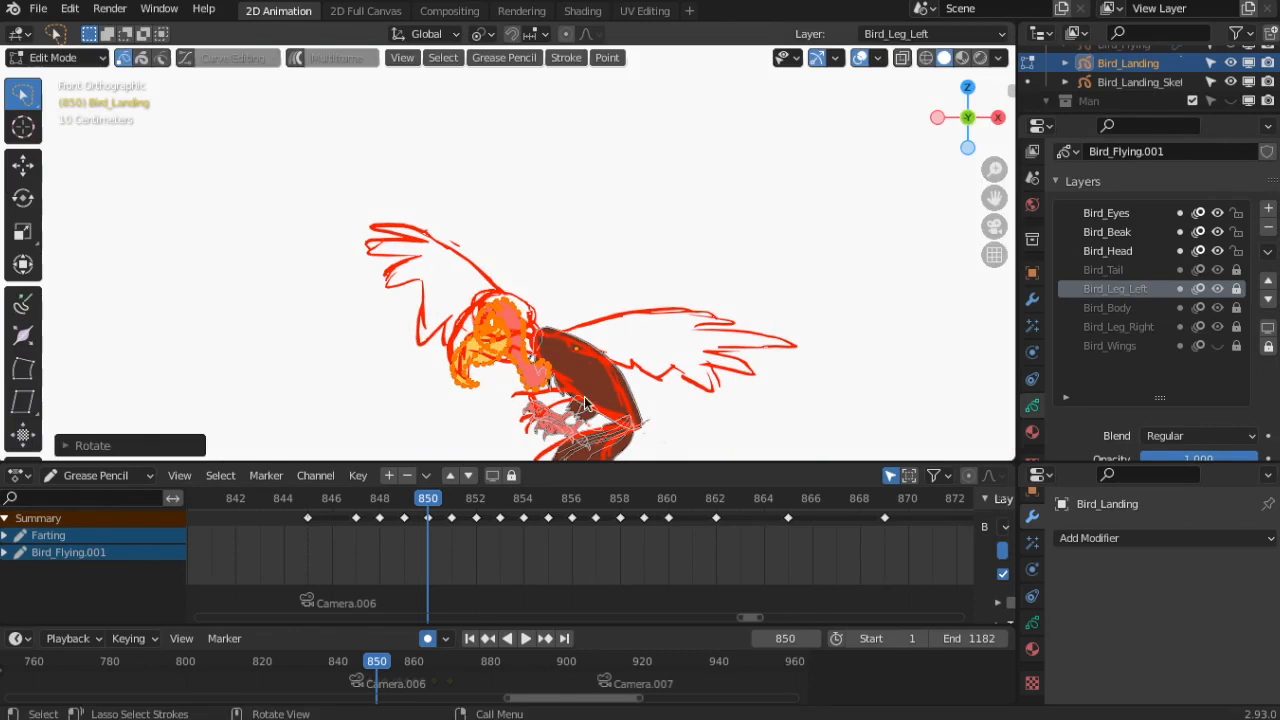
key(g)
click(576, 356)
- Rotate the head down at frame 852 and move it back onto the neck to follow the red sketch
drag(430, 500, 479, 503)
click(55, 57)
click(40, 122)
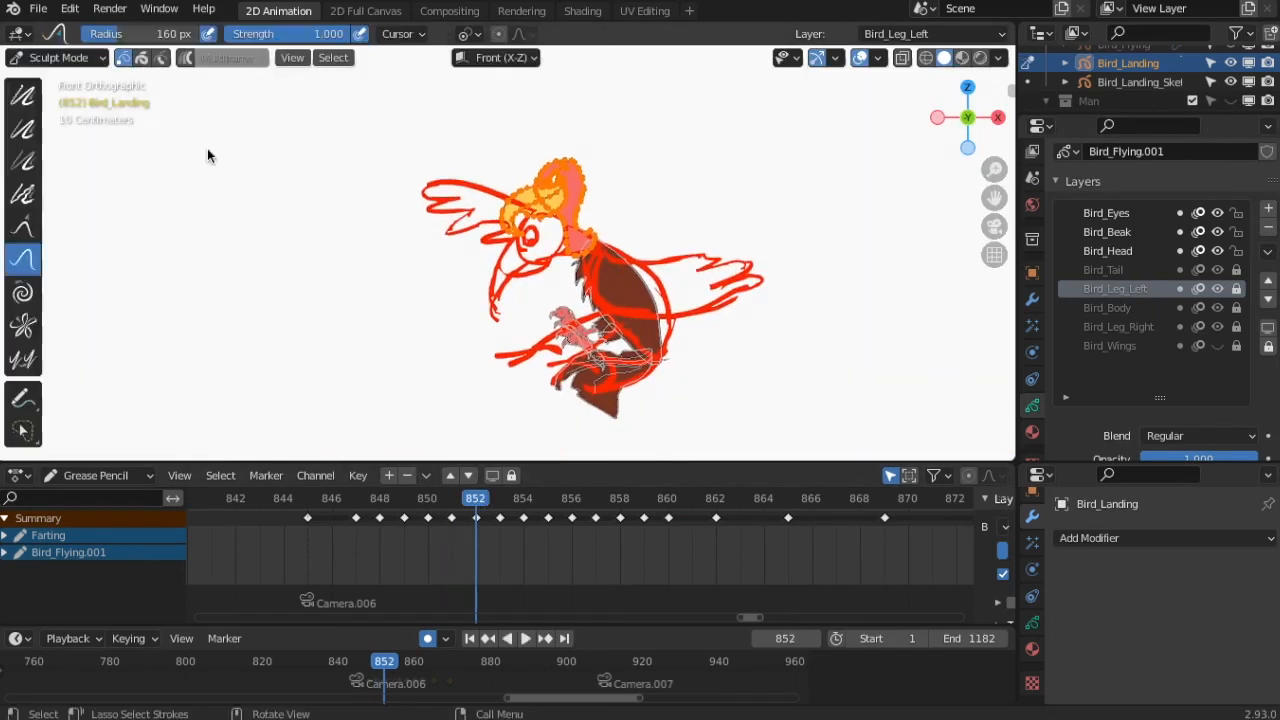
click(50, 58)
click(57, 100)
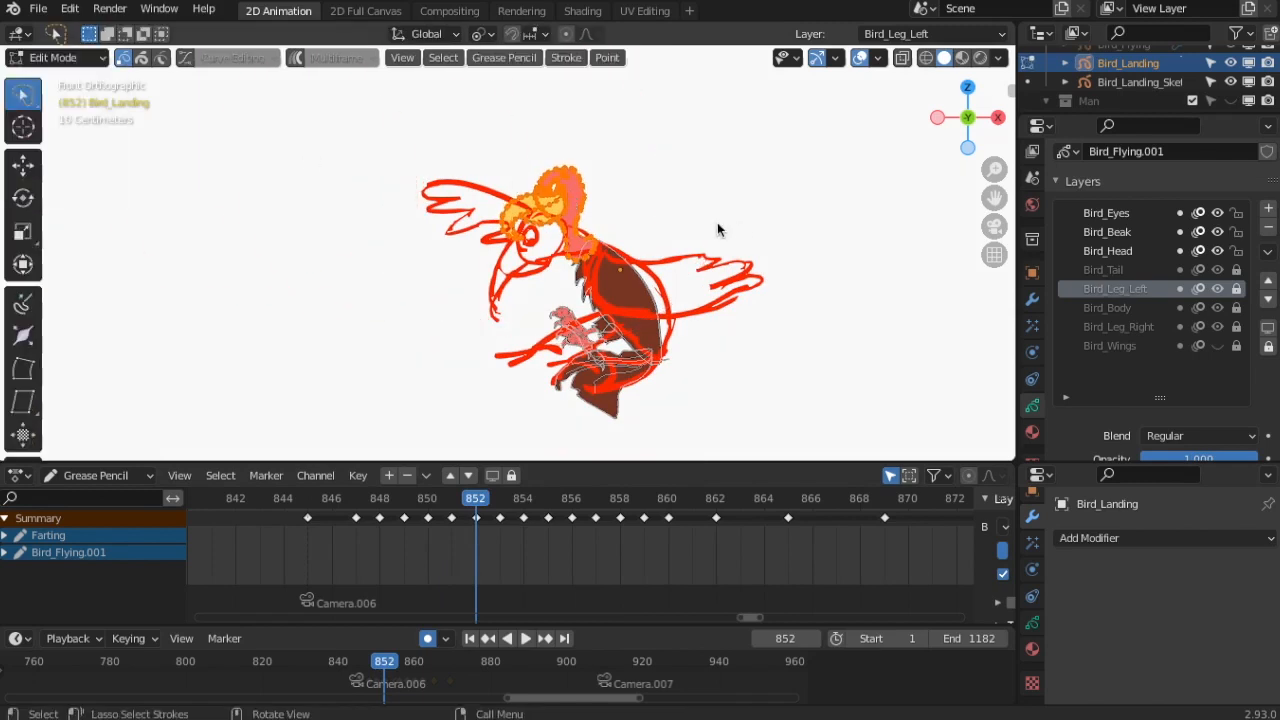
key(r)
click(660, 204)
key(g)
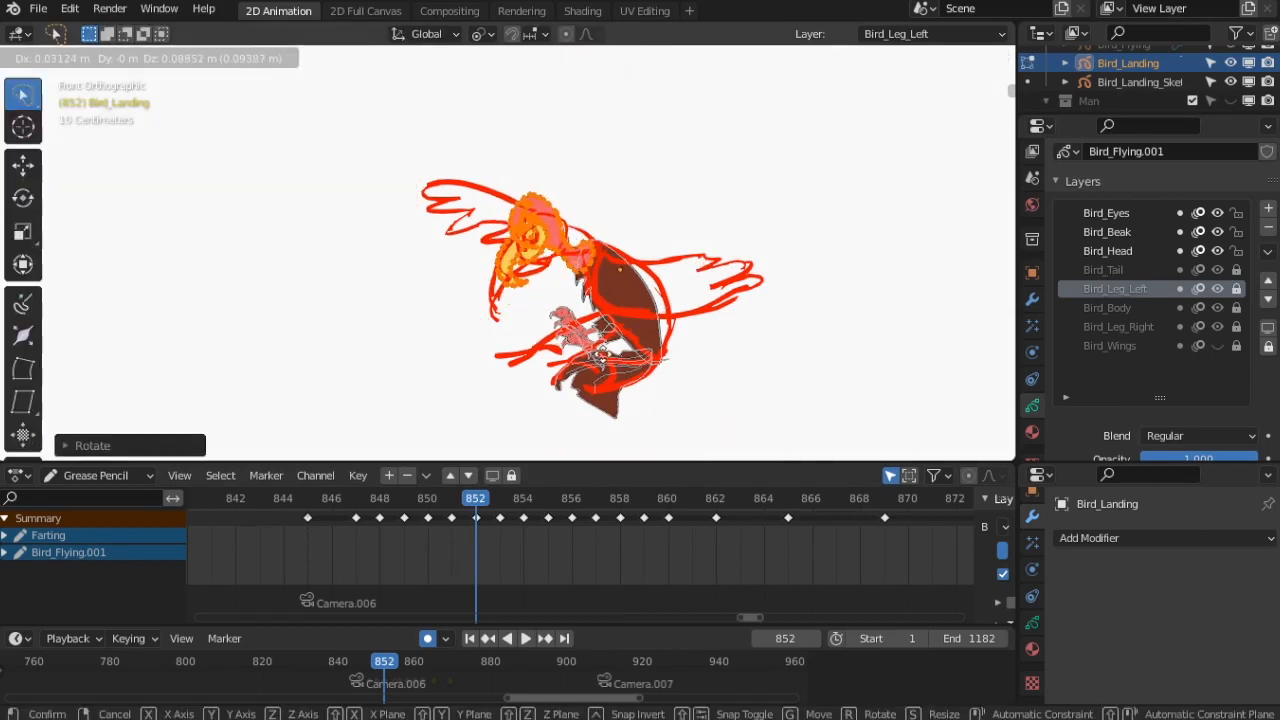
click(602, 356)
- Push the head closer to the body in Sculpt Mode at frames 855 and 858
drag(486, 501, 546, 505)
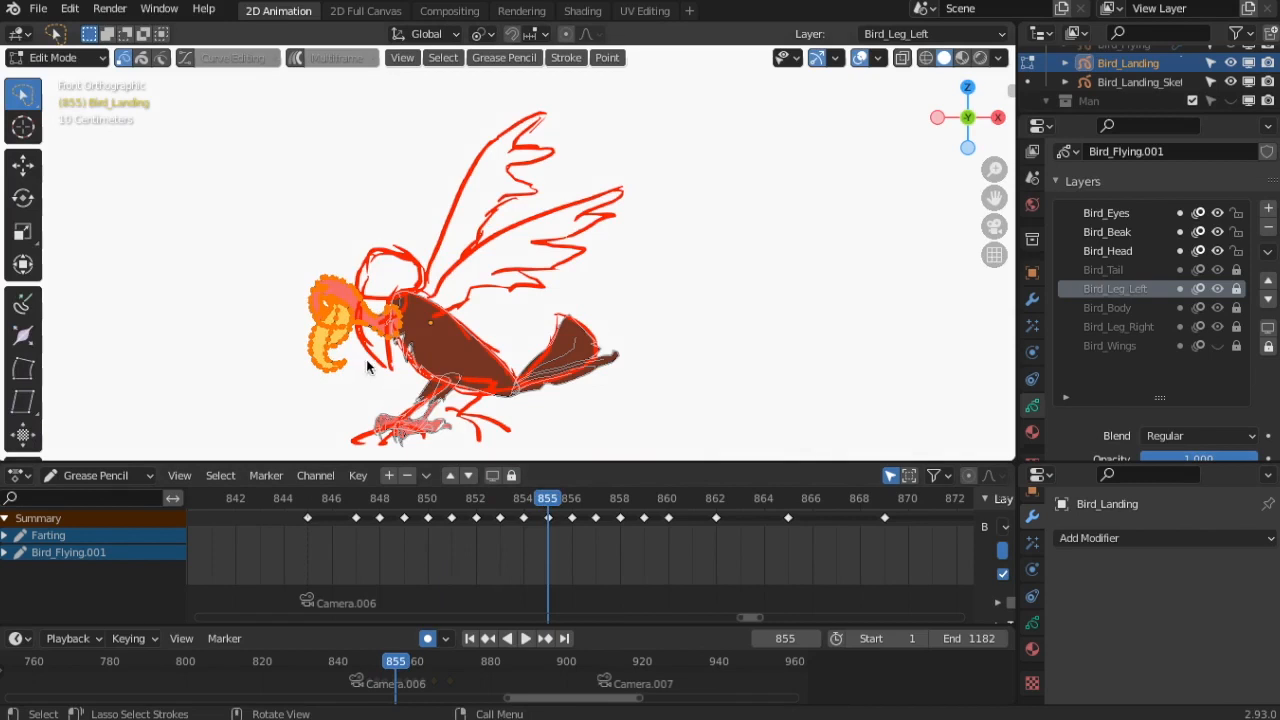
click(57, 57)
click(60, 115)
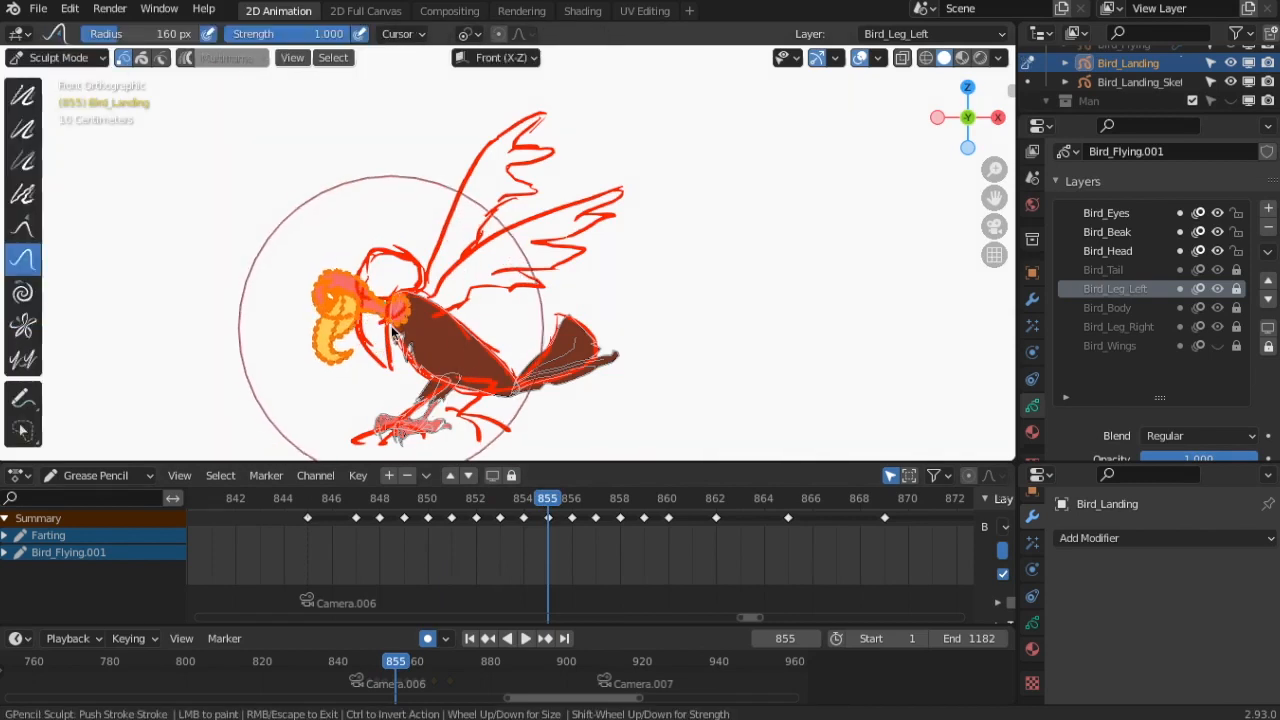
drag(333, 337, 413, 341)
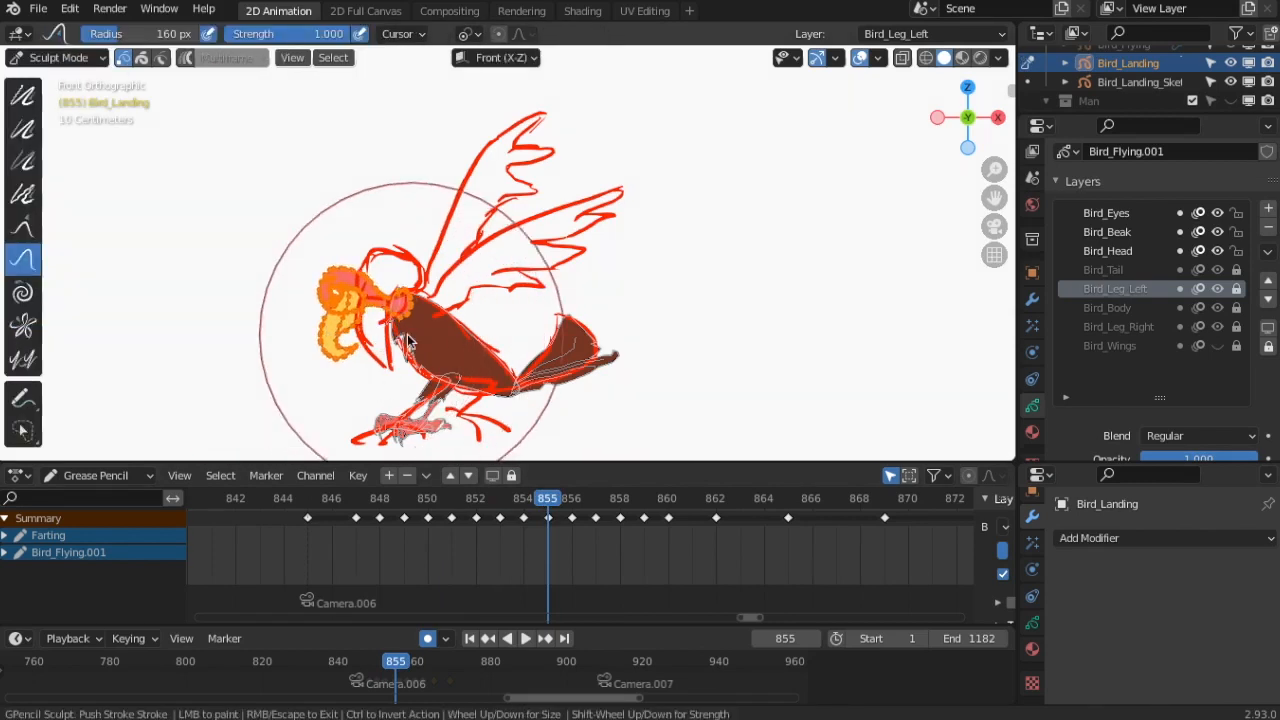
drag(548, 497, 618, 503)
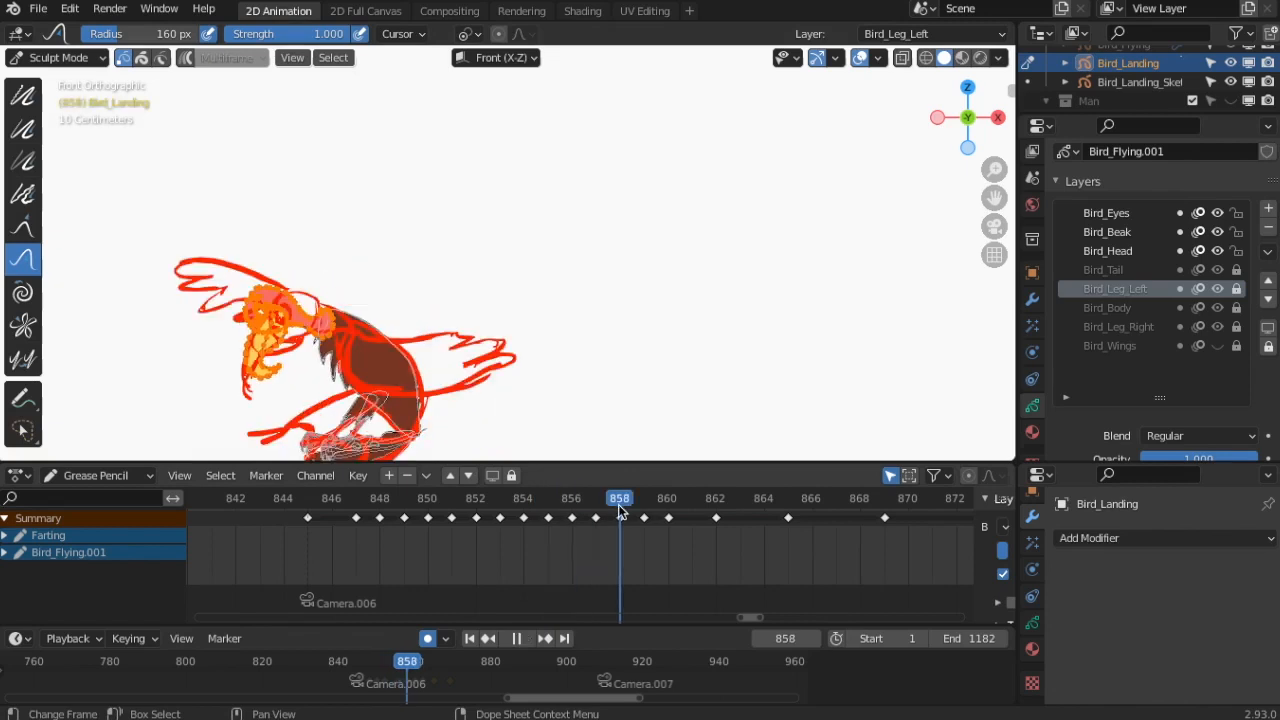
drag(270, 325, 345, 341)
- Rotate the head about 34° in Edit Mode at frame 865, move it onto the sketch, and go to frame 869
drag(624, 500, 777, 513)
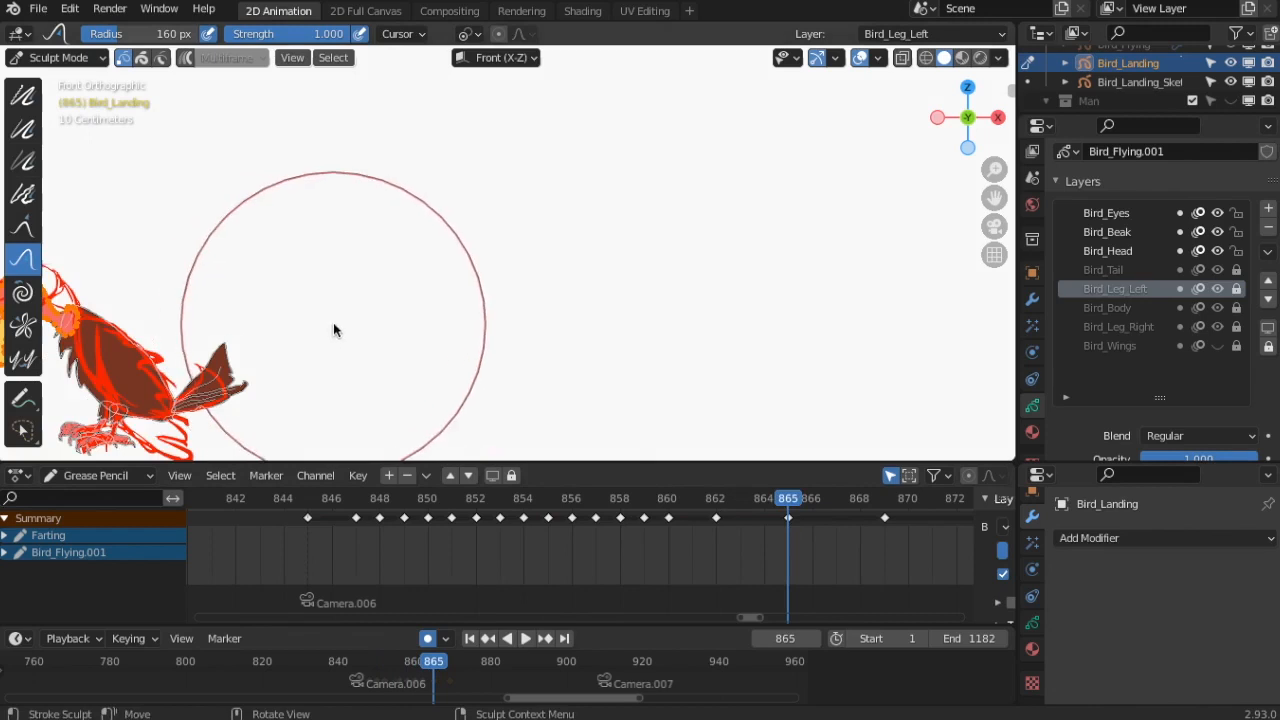
shift+middle_drag(325, 330, 720, 306)
click(55, 57)
click(40, 97)
key(r)
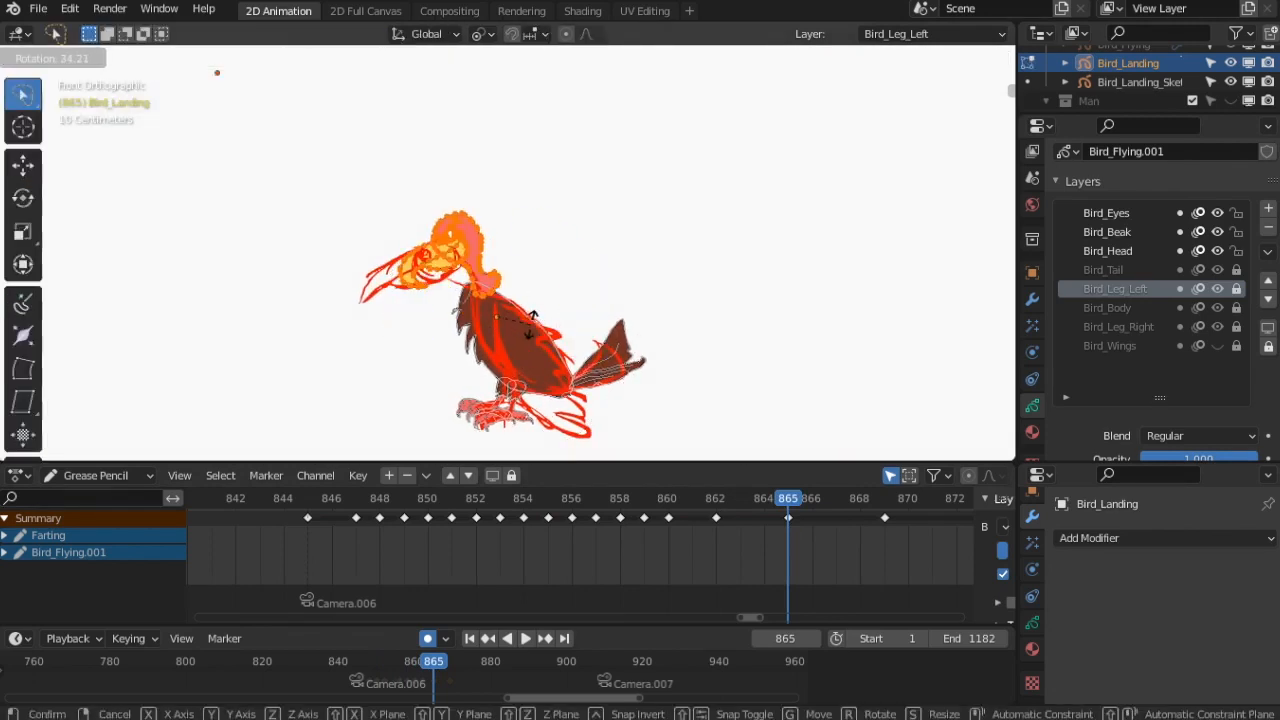
click(533, 316)
key(g)
click(524, 316)
drag(853, 498, 884, 522)
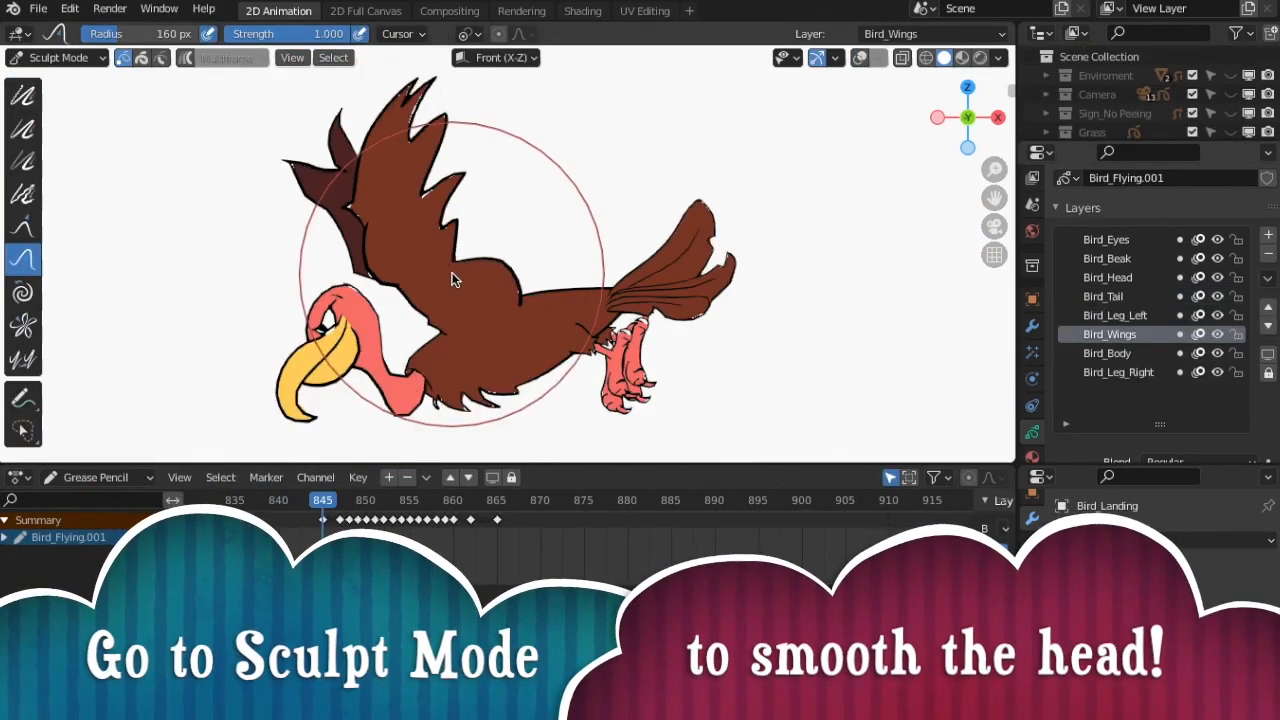
- Smooth the outlines of the head, beak and neck at frame 845 with the Smooth sculpt brush
scroll(452, 279, up, 6)
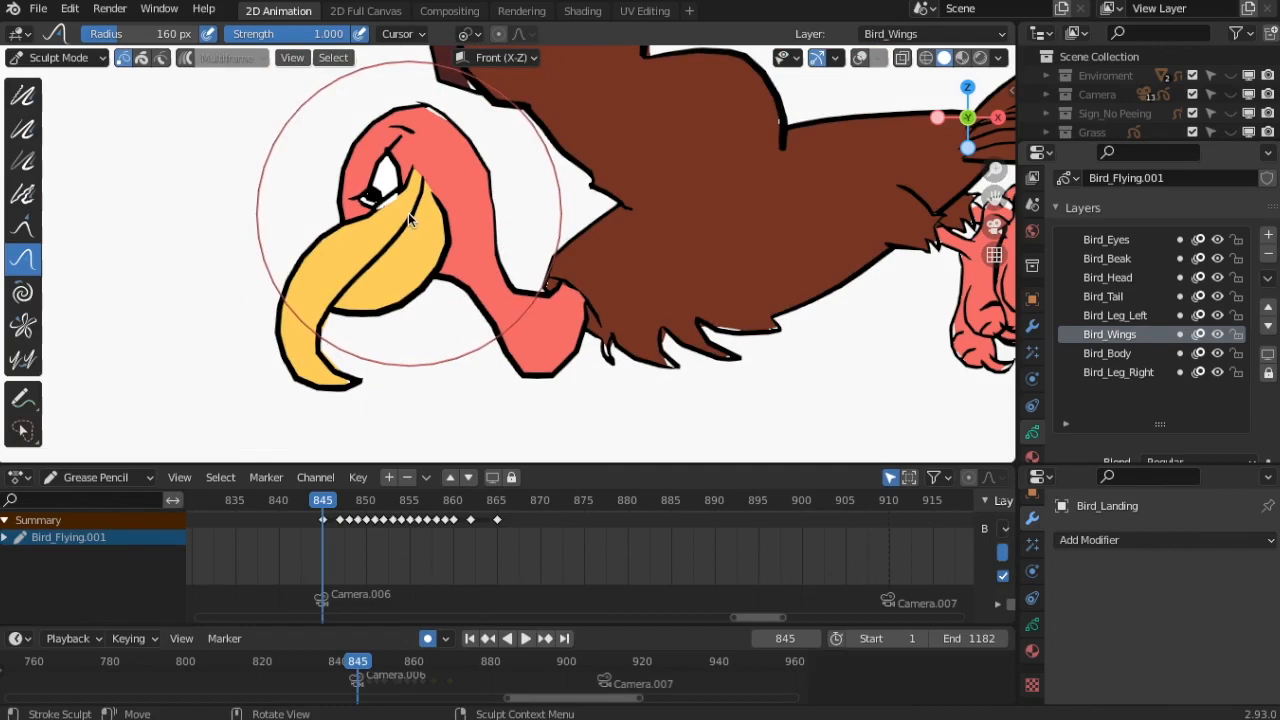
scroll(408, 212, up, 5)
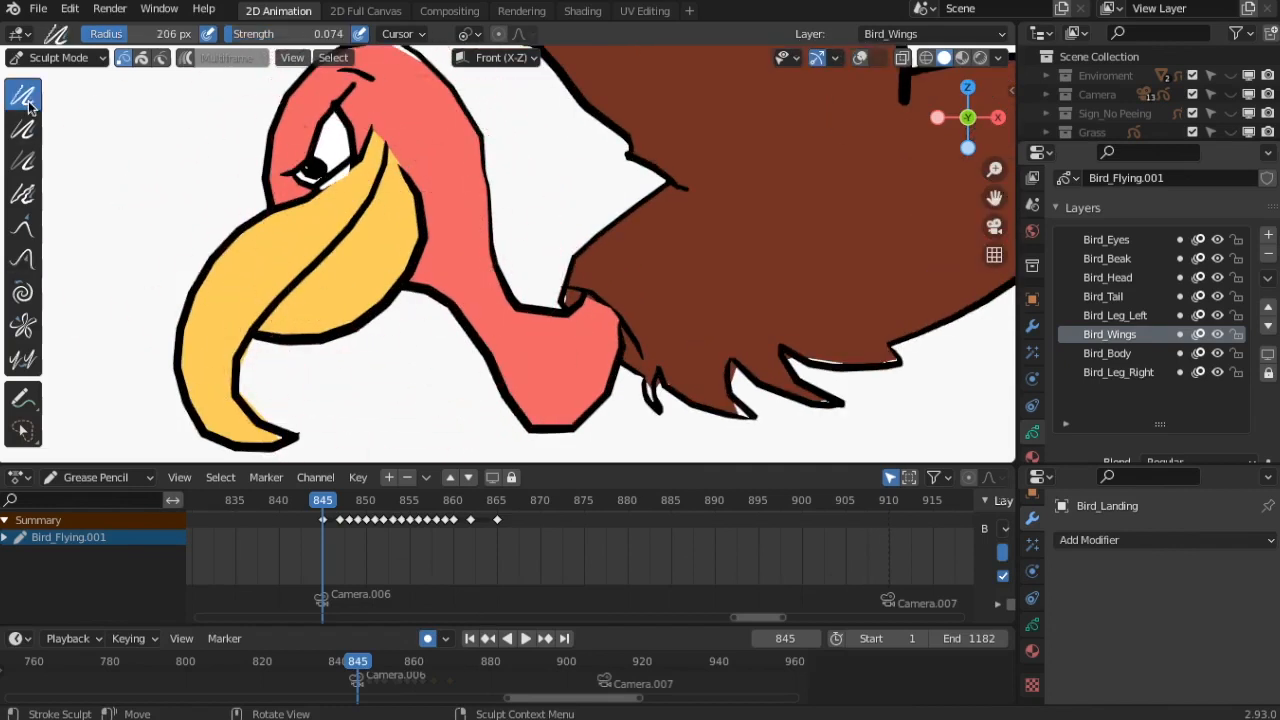
mouse_move(428, 264)
mouse_down()
mouse_move(416, 267)
mouse_move(417, 239)
mouse_move(467, 166)
mouse_move(440, 150)
mouse_move(500, 229)
mouse_move(548, 432)
mouse_up()
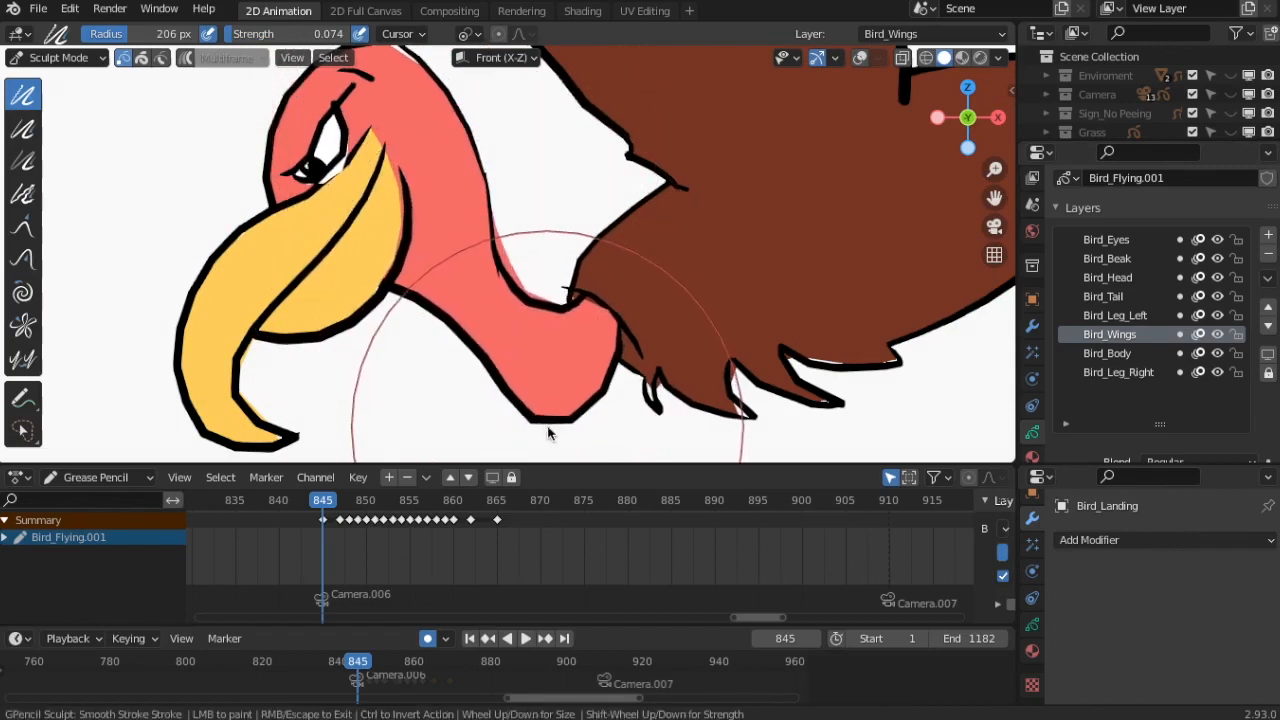
scroll(520, 297, down, 1)
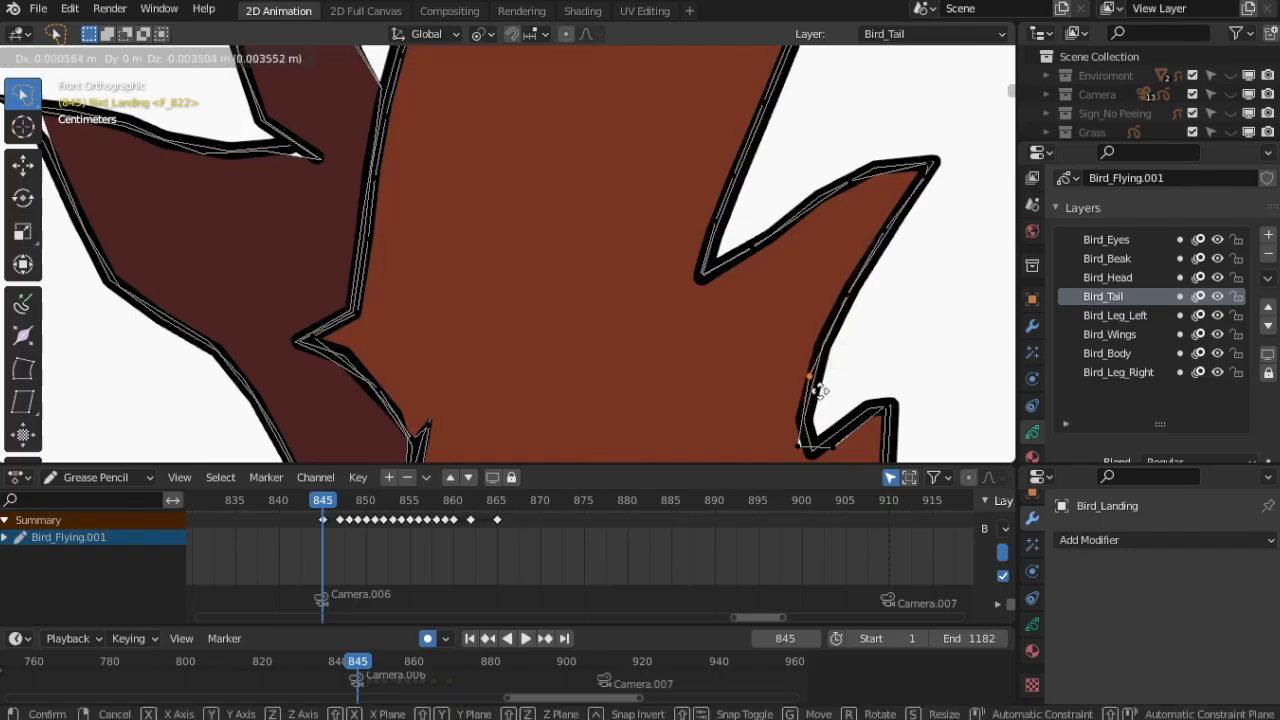
- Move the points around a notch between the wing's rear feathers at frame 845 so the outline and fill meet
click(799, 449)
key(g)
click(814, 460)
click(831, 458)
key(g)
click(818, 452)
scroll(540, 240, down, 5)
- Move individual points along the upper feather edges of the wing at frame 845 to tidy their outline
shift+middle_drag(680, 133, 629, 293)
scroll(590, 195, up, 6)
click(605, 200)
click(549, 260)
key(g)
click(566, 262)
click(522, 333)
key(g)
click(535, 331)
click(752, 328)
click(744, 278)
click(733, 402)
key(g)
click(748, 400)
- Adjust the points in the notches below the wing's top feather tips at frame 845
scroll(695, 362, down, 4)
scroll(610, 312, up, 5)
click(496, 118)
key(g)
click(496, 118)
scroll(540, 300, down, 4)
click(519, 387)
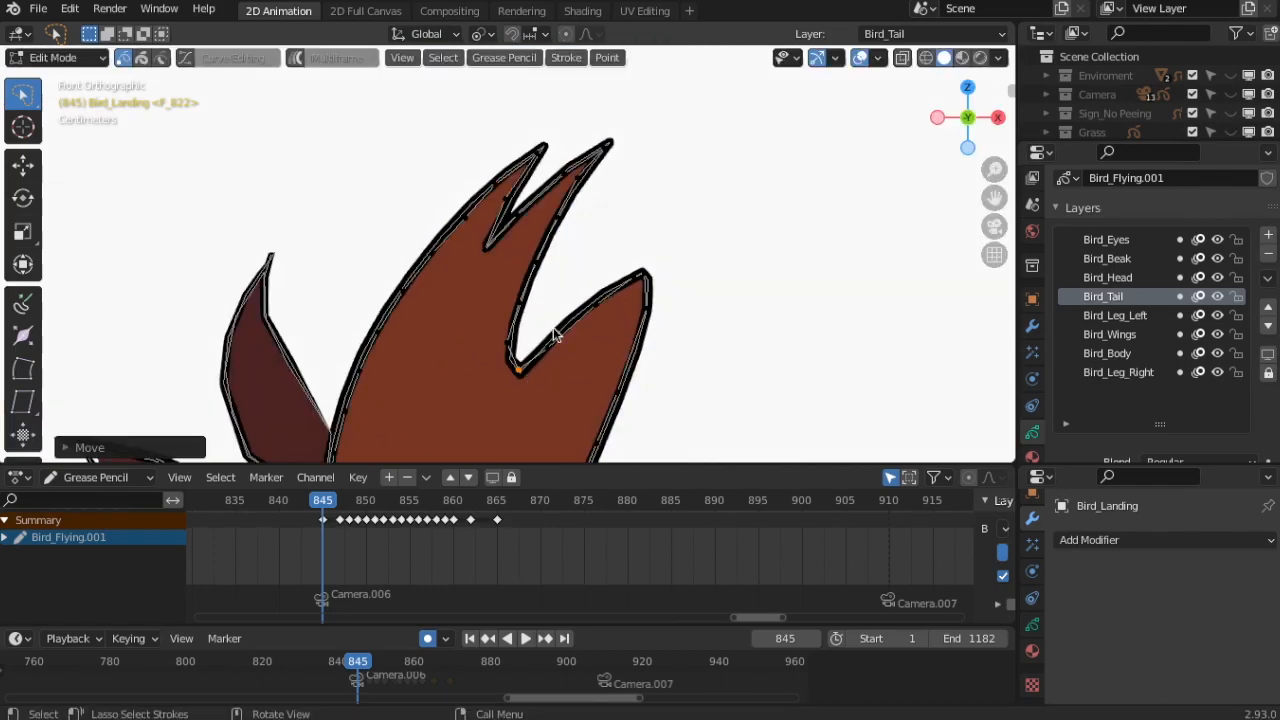
scroll(393, 298, up, 5)
key(g)
right_click(371, 303)
- Reposition two more outline points, continuing toward the front of the wings at frame 845
click(363, 273)
key(g)
click(396, 298)
mouse_move(222, 299)
shift+middle_down()
mouse_move(420, 278)
mouse_move(626, 308)
shift+middle_up()
click(410, 239)
key(g)
click(380, 239)
scroll(423, 297, down, 8)
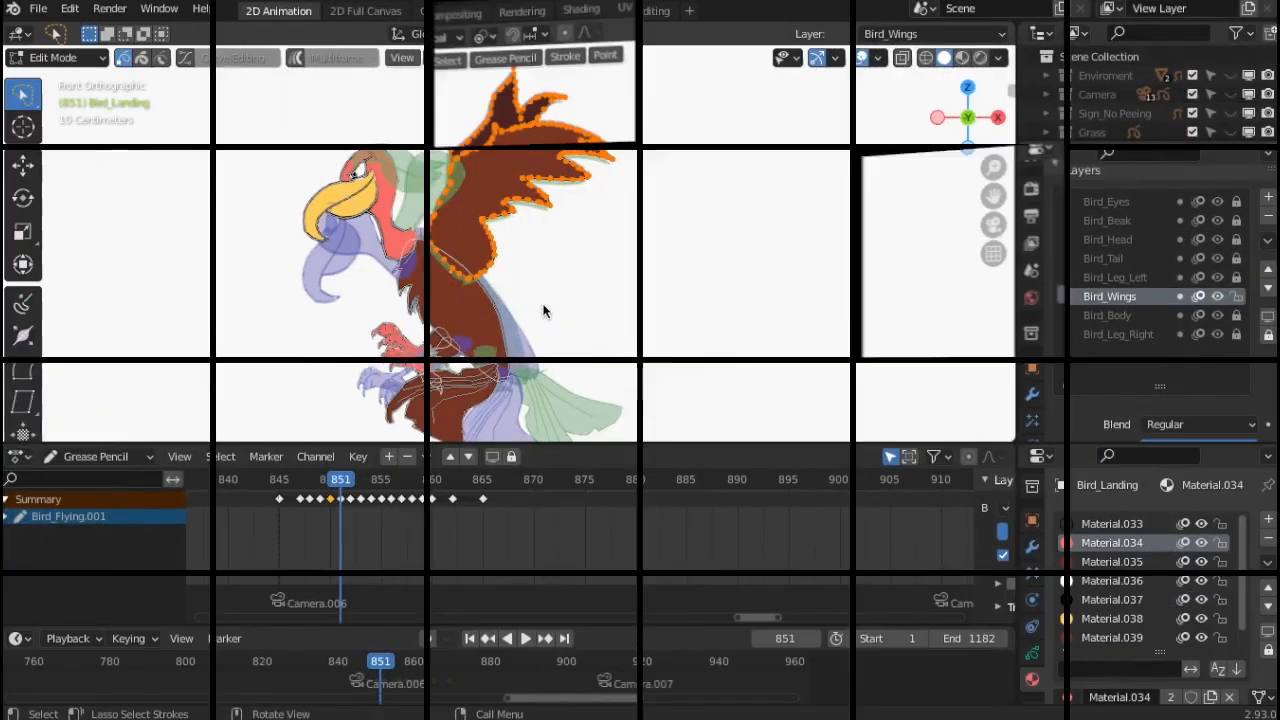
- Scale up the wings at frame 851 and move them back onto the bird's shoulder
key(s)
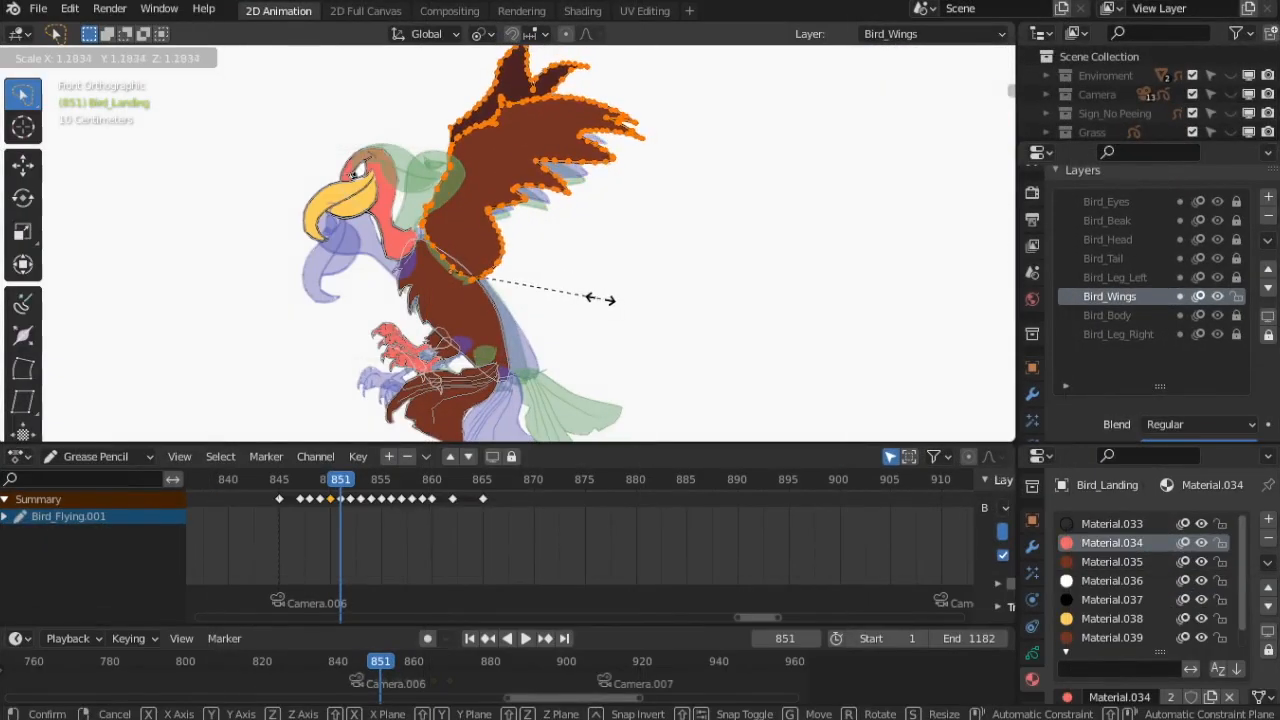
click(625, 303)
key(g)
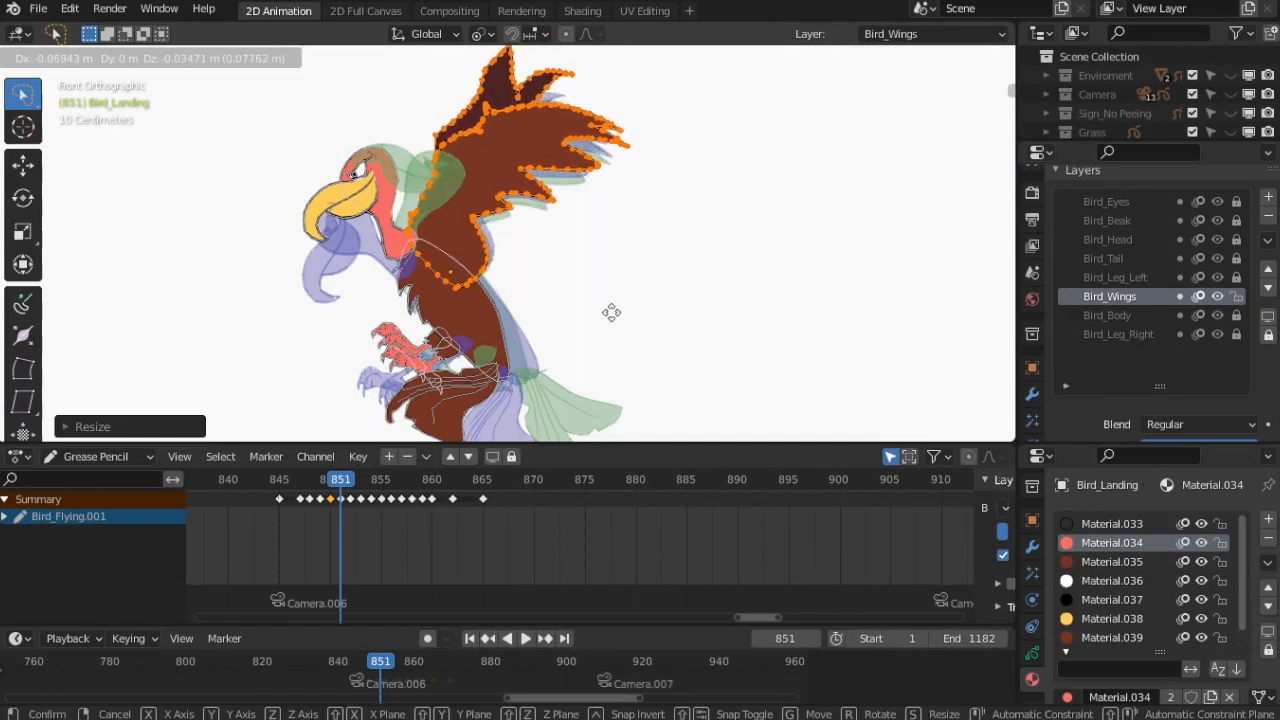
click(610, 313)
- Move and scale the wings at frame 849 to fit the bird's shoulder, enlarging the 3D viewport for a full view
drag(341, 482, 321, 481)
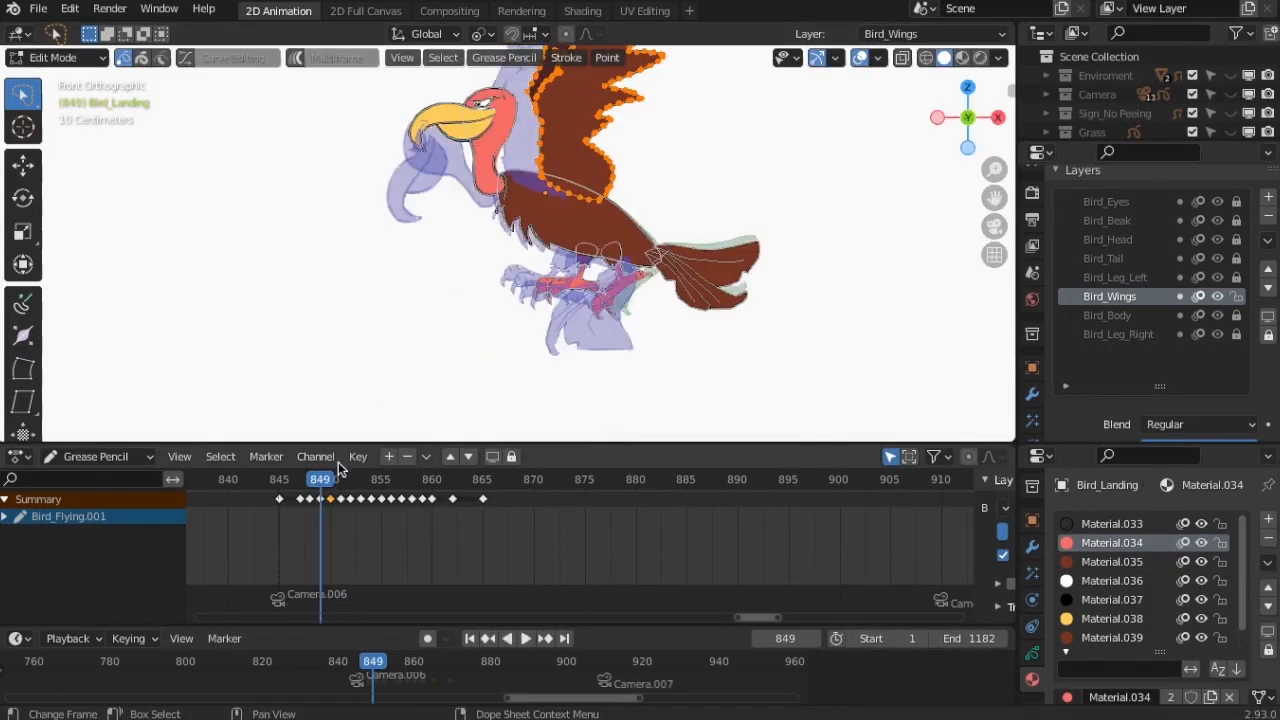
key(g)
click(667, 211)
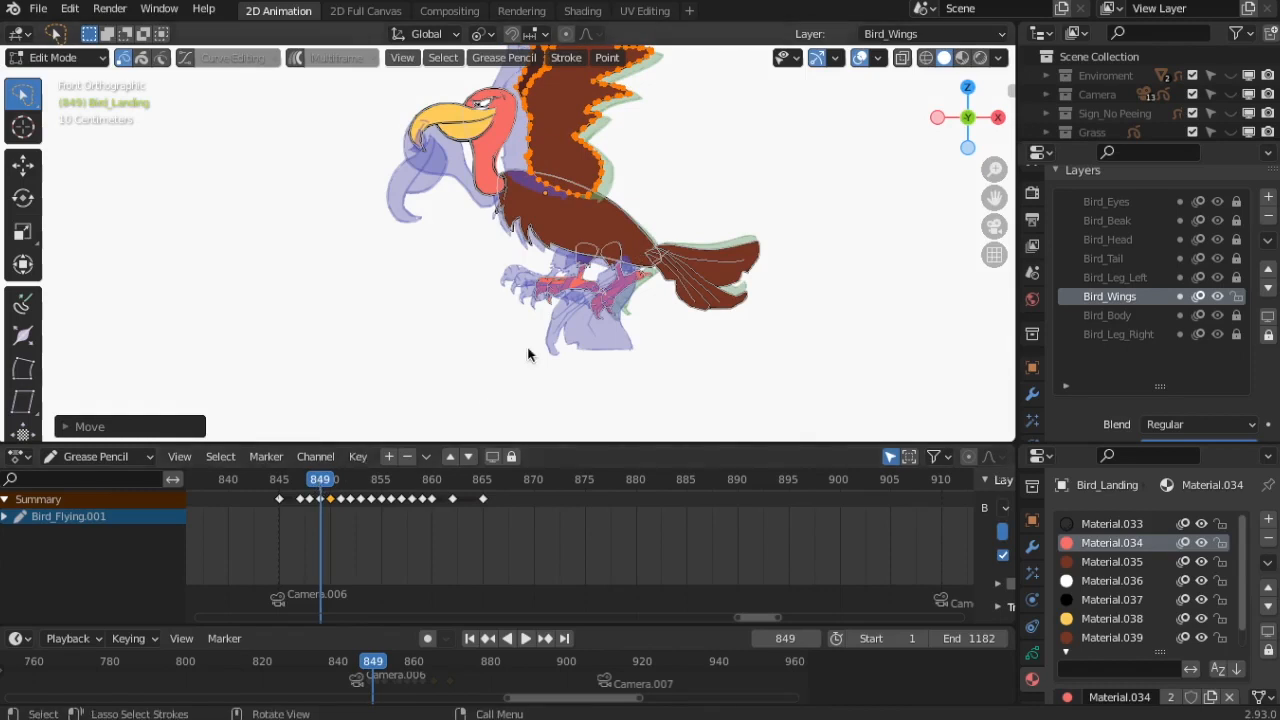
drag(520, 626, 524, 676)
drag(631, 446, 645, 567)
shift+middle_drag(762, 300, 671, 386)
key(s)
click(720, 358)
key(g)
click(577, 403)
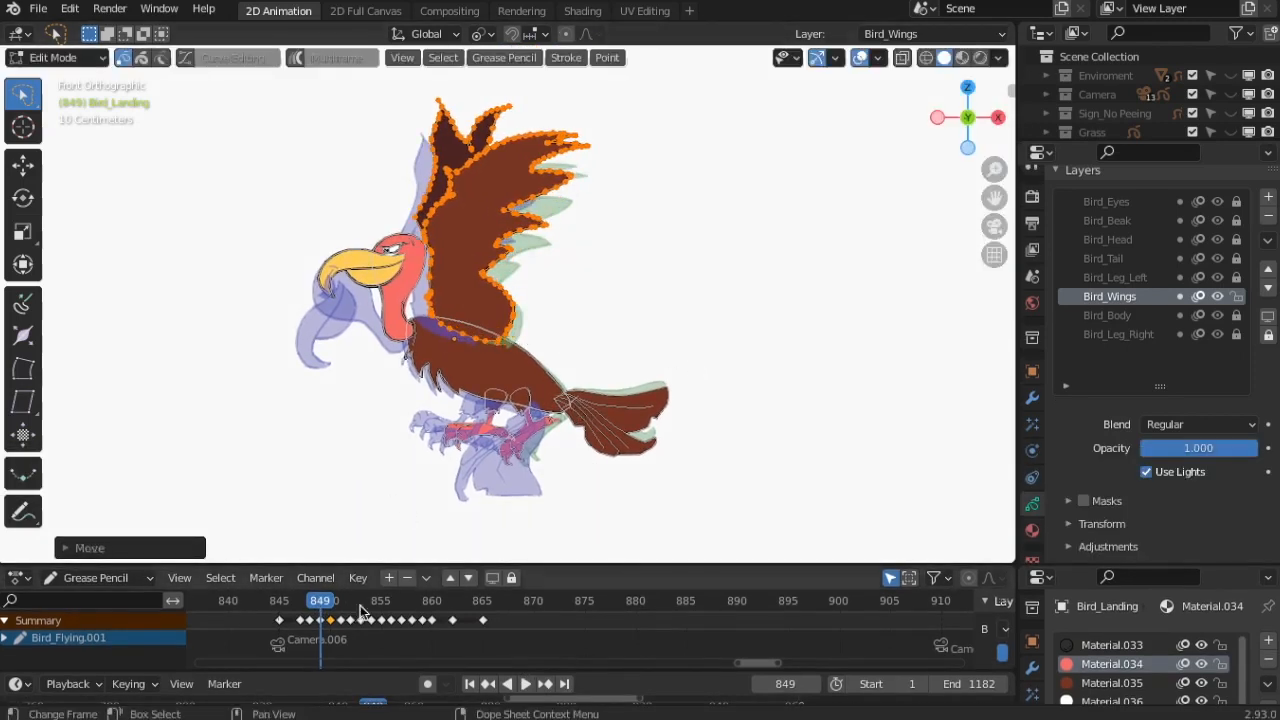
- Scale the wings at frame 850 to fit between the neighbouring onion-skinned poses
click(331, 604)
key(s)
click(592, 416)
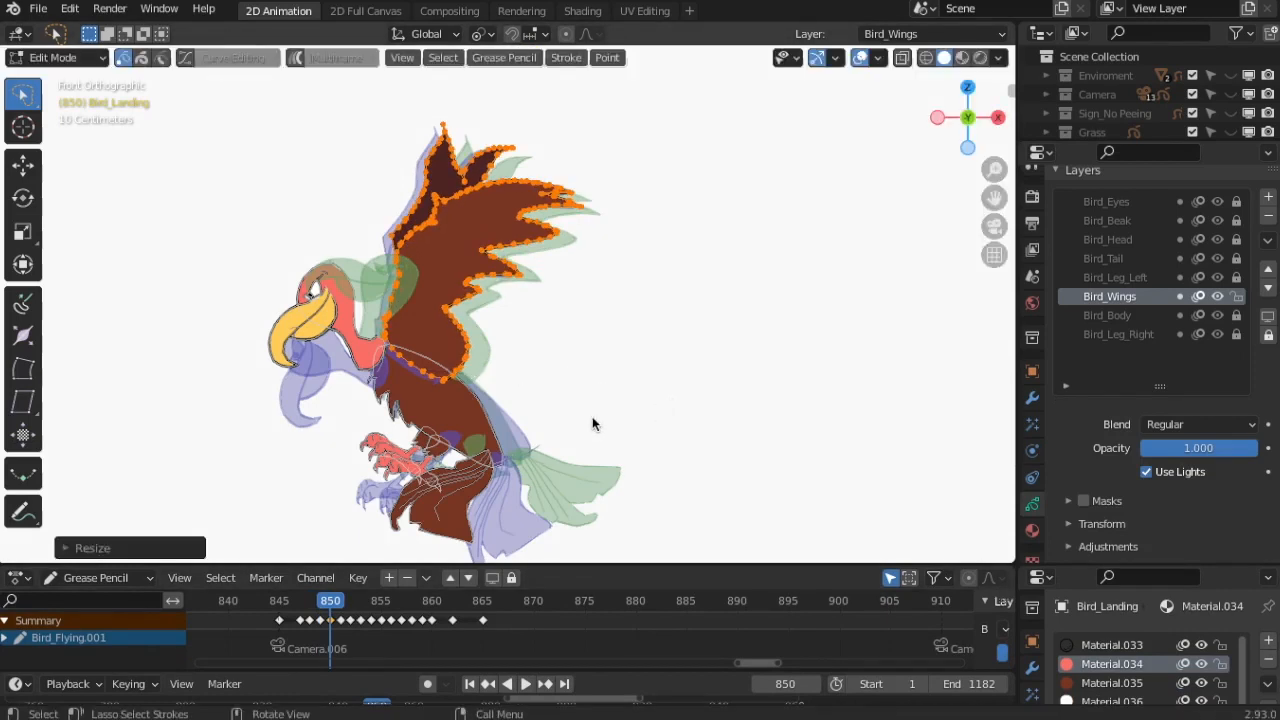
- Nudge the wings at frame 850 into place and scale up the wings at frame 851
key(g)
click(586, 419)
click(341, 604)
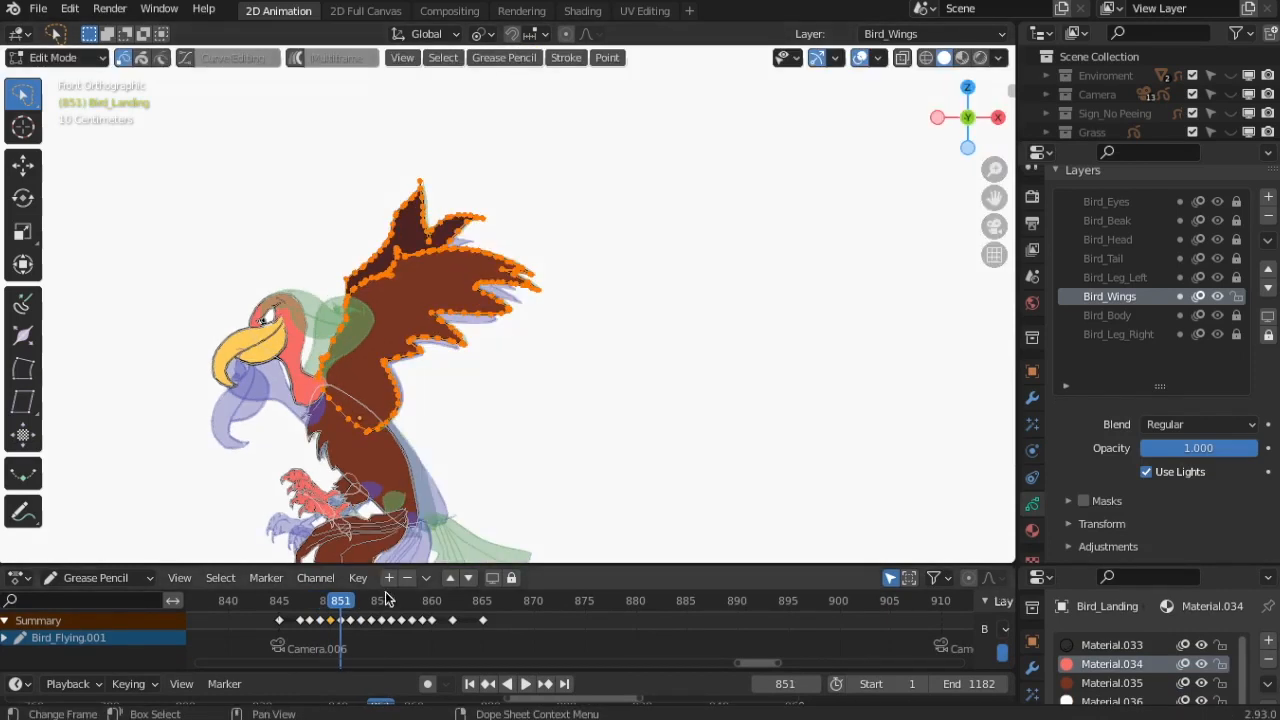
key(s)
click(537, 463)
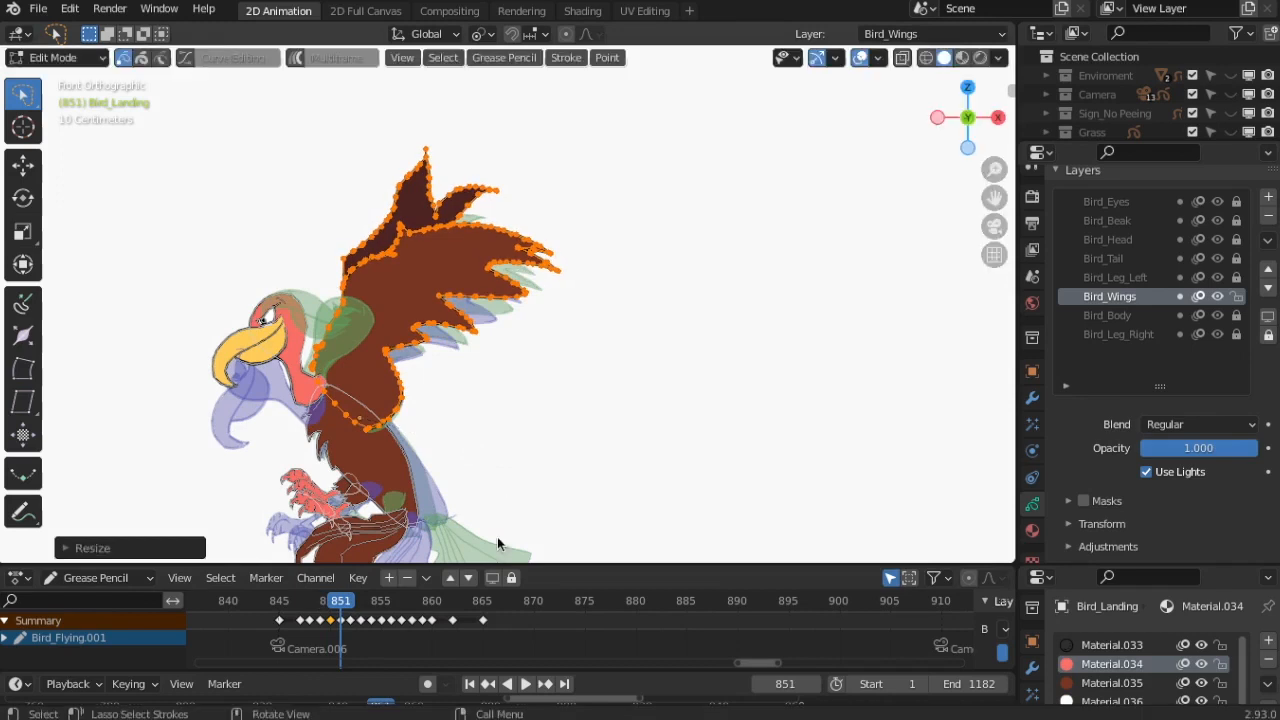
- Scale up the wings at frame 852 and move them to fit the bird's shoulder
key(Right)
key(s)
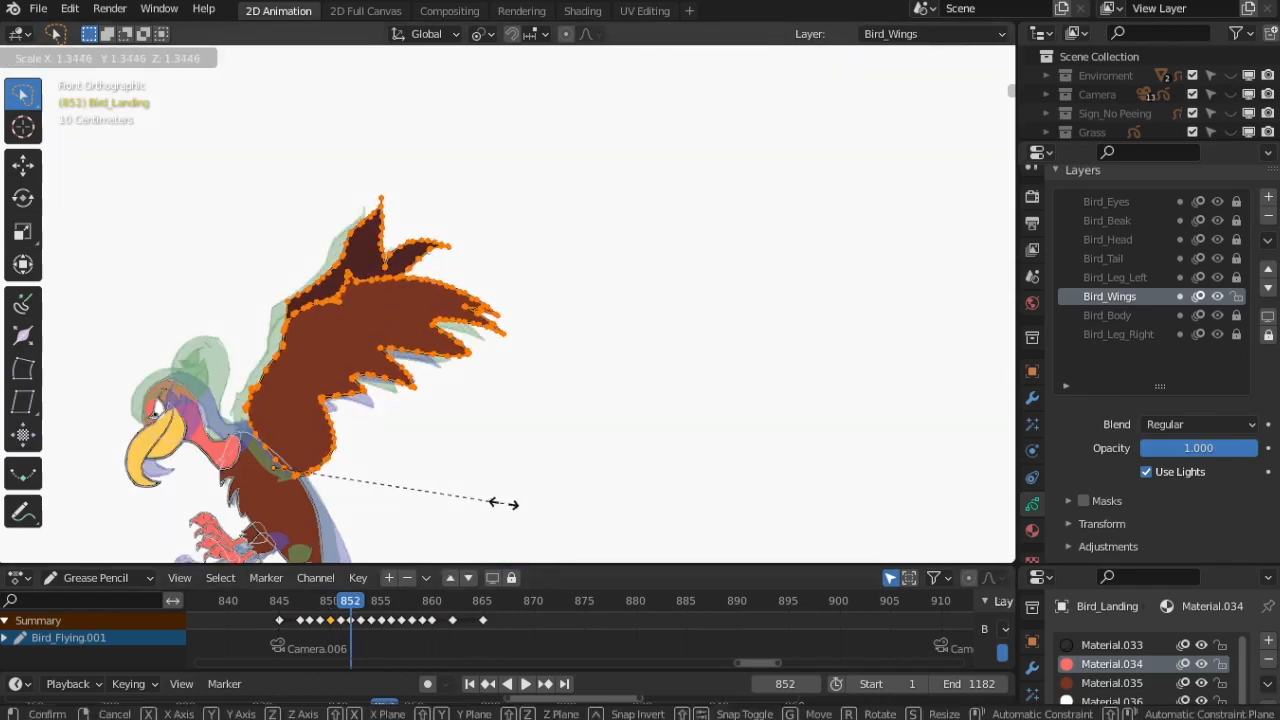
click(501, 509)
key(s)
click(487, 512)
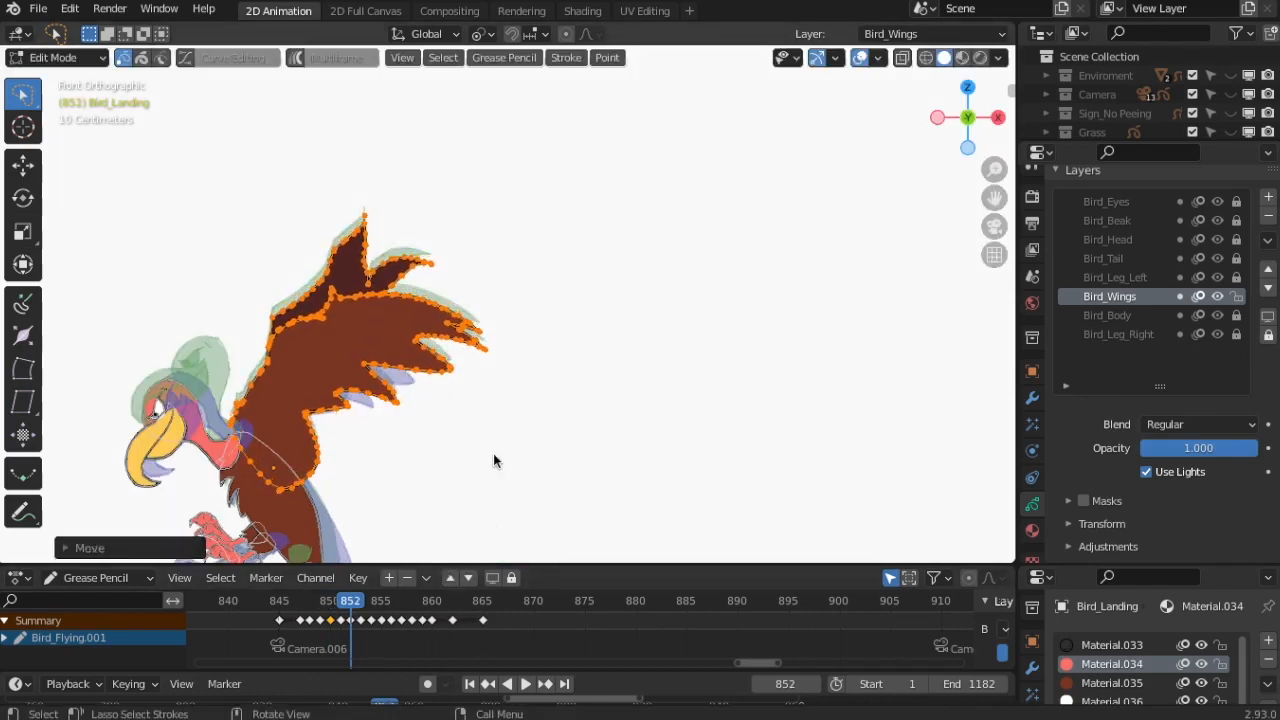
- Enlarge the wings at frame 853 and shift them back onto the bird's shoulder
key(Right)
key(s)
click(401, 468)
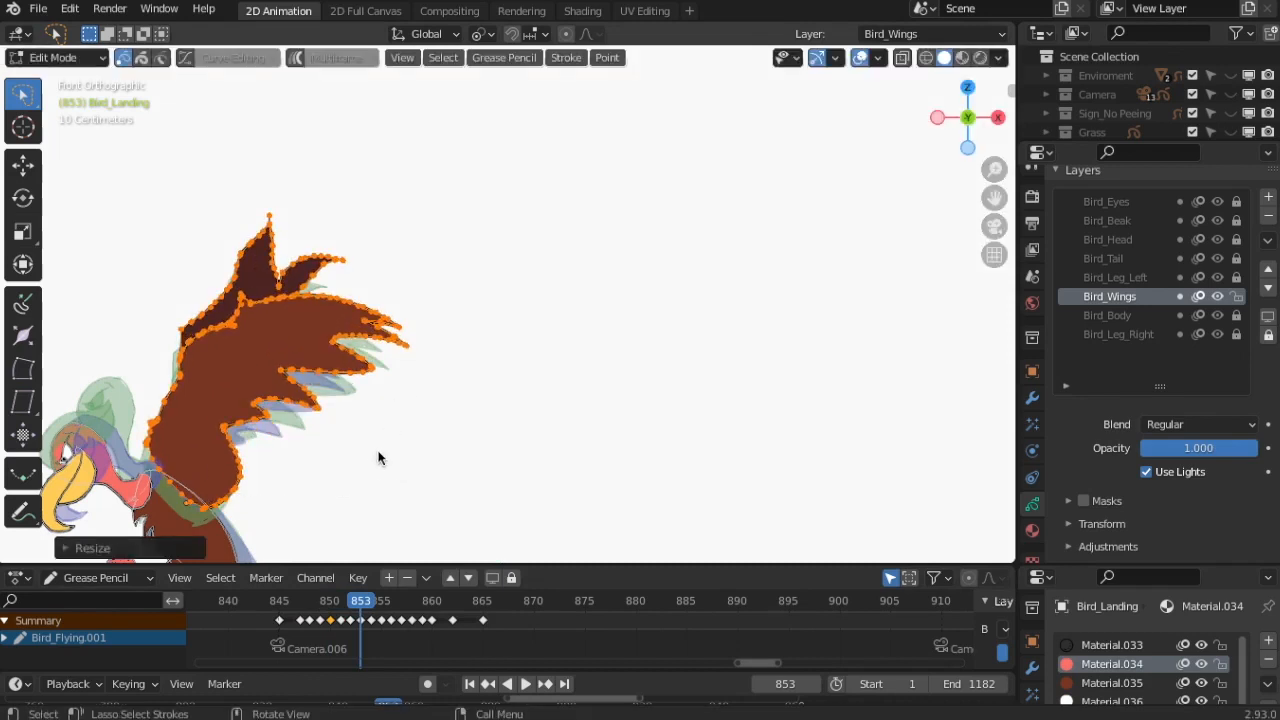
key(g)
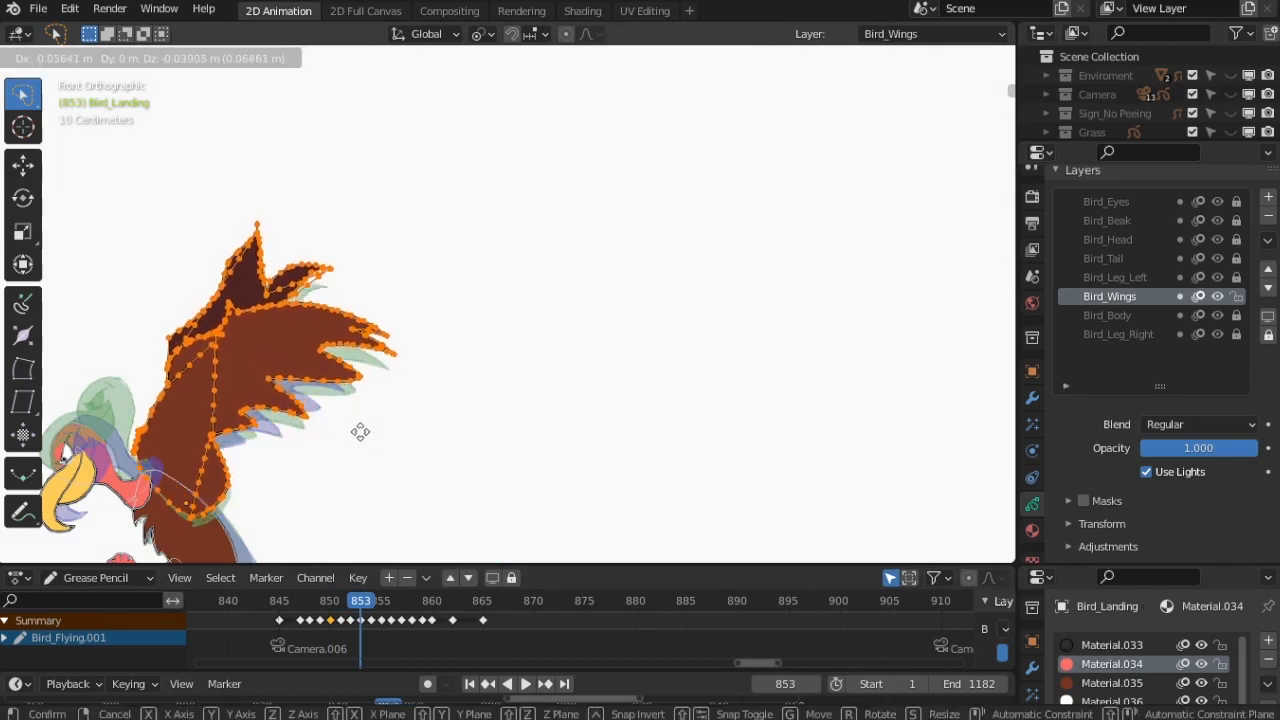
click(360, 431)
- Scale up the wings at frame 854 to match the neighbouring onion-skinned pose and align them with the shoulder
key(Right)
mouse_move(401, 424)
shift+middle_down()
mouse_move(531, 340)
mouse_move(735, 262)
shift+middle_up()
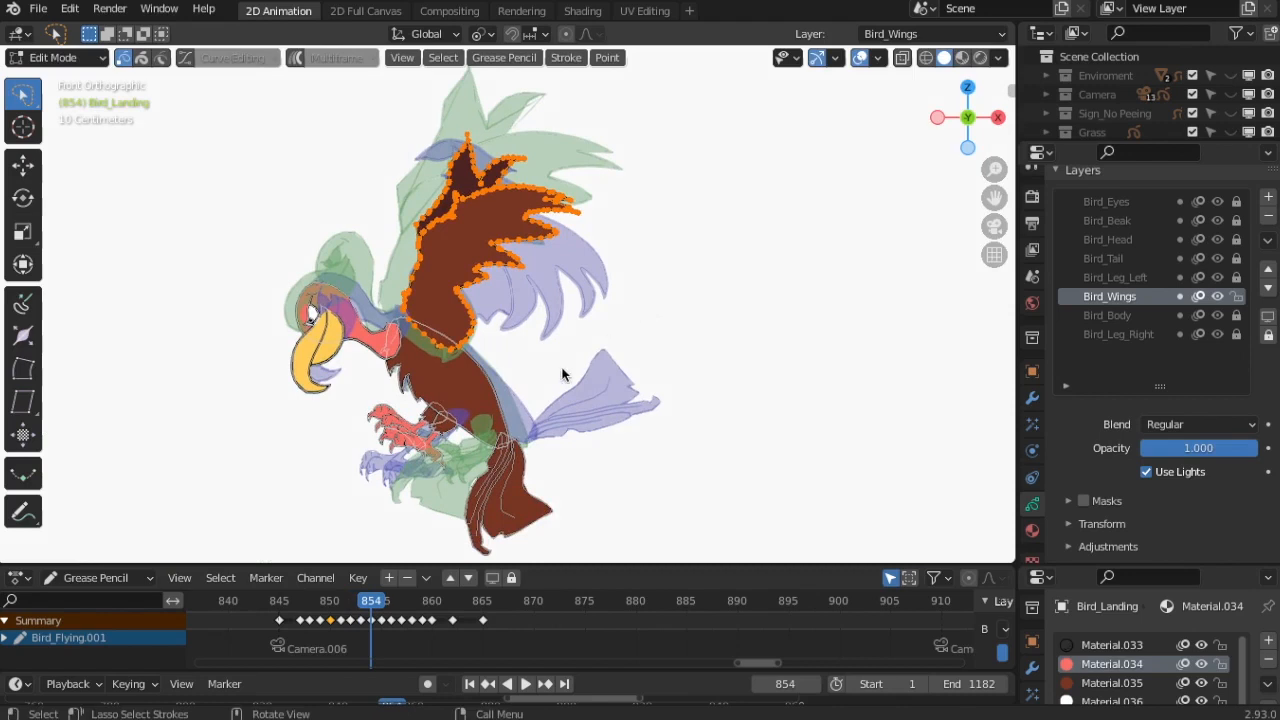
key(s)
click(625, 385)
key(g)
click(624, 349)
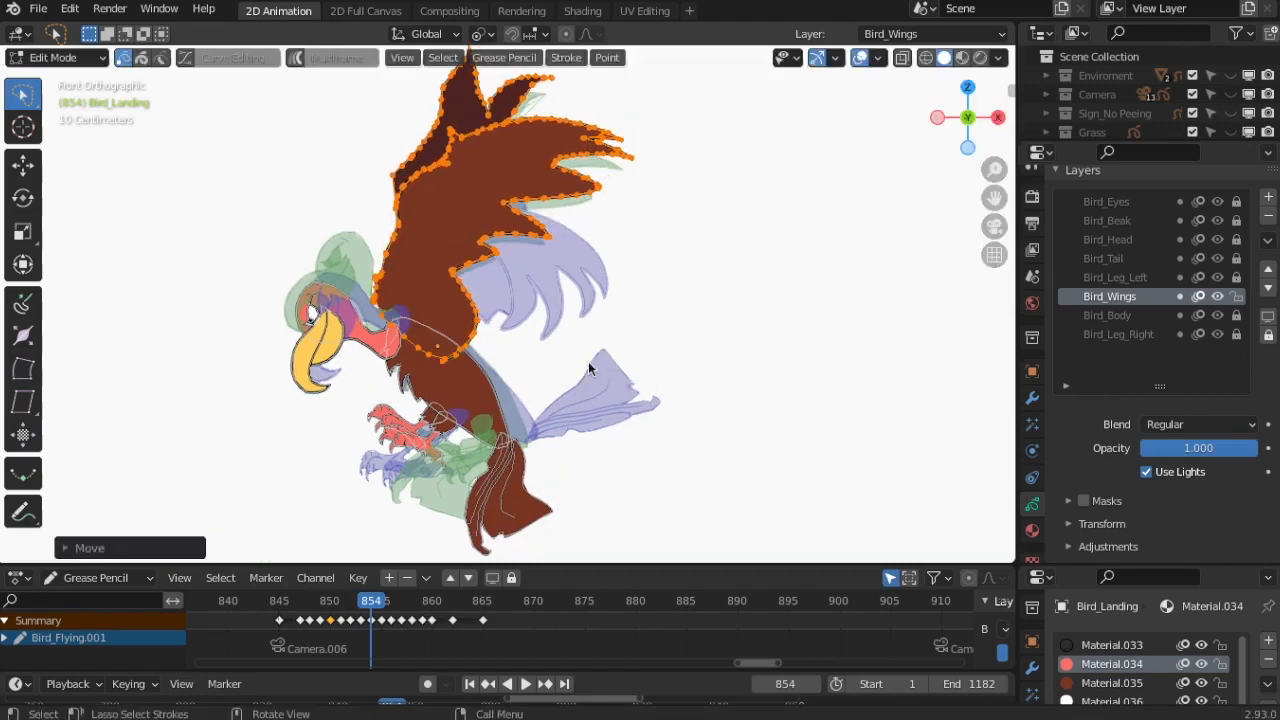
key(g)
click(583, 365)
- Scale up the wings at frame 855 and move them back over the bird's shoulder
key(Right)
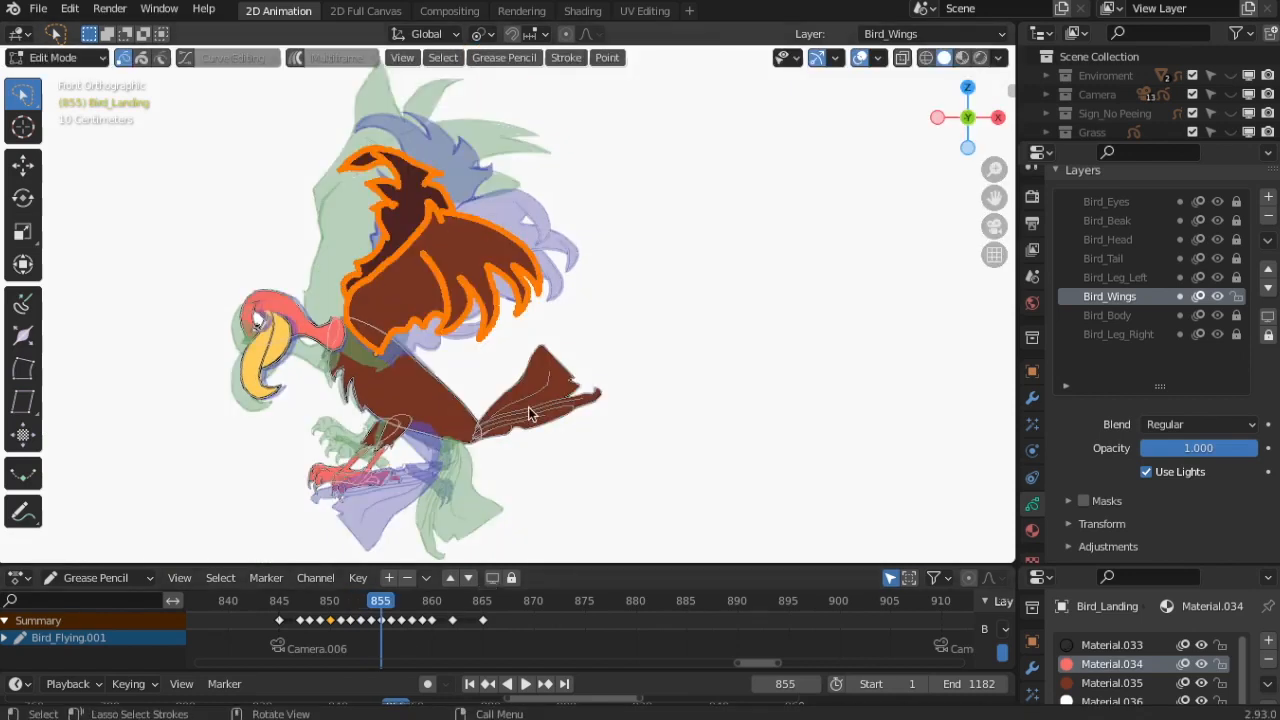
key(s)
click(555, 420)
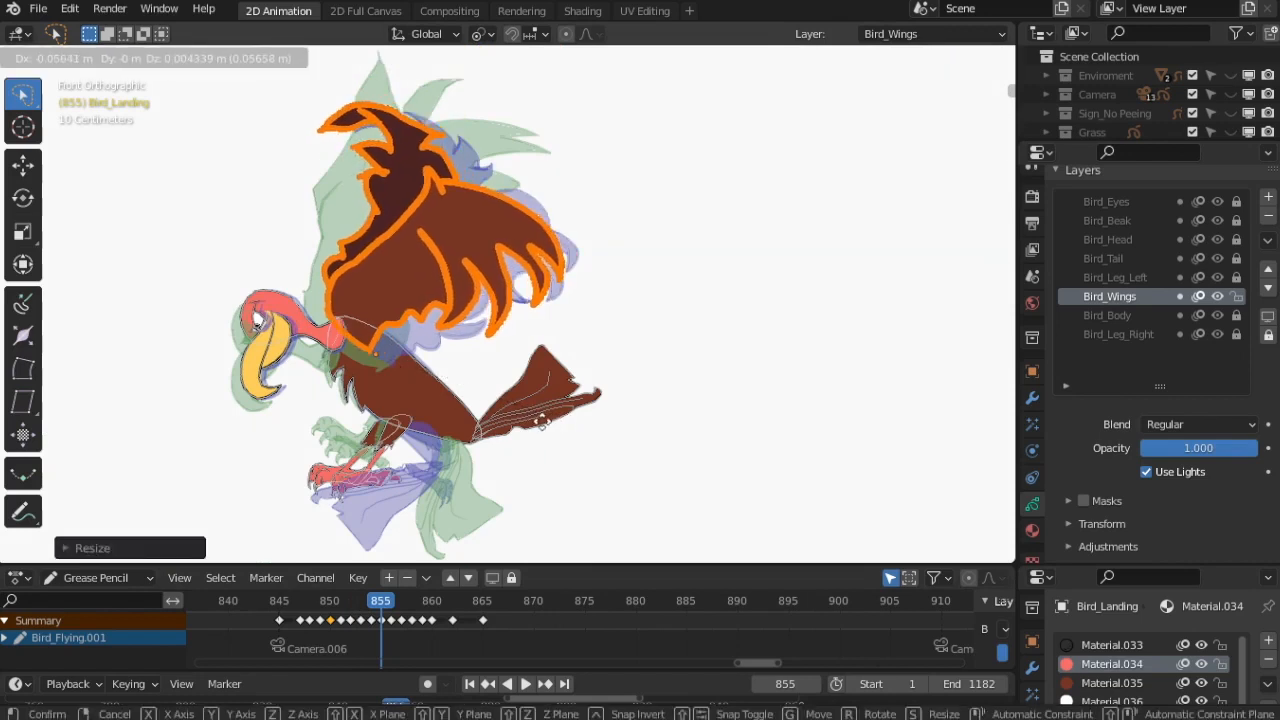
- Move the wings onto the bird's shoulder at frames 856, 857 and 858
key(Right)
key(g)
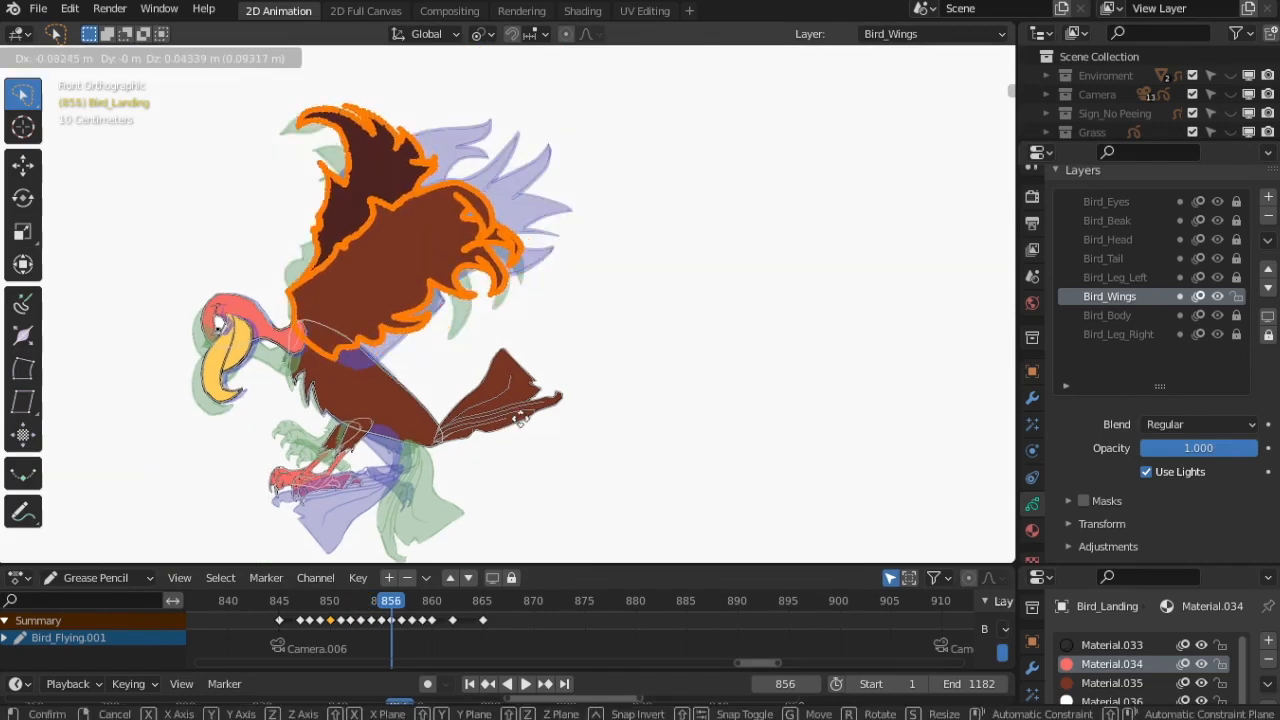
click(520, 418)
key(Right)
key(g)
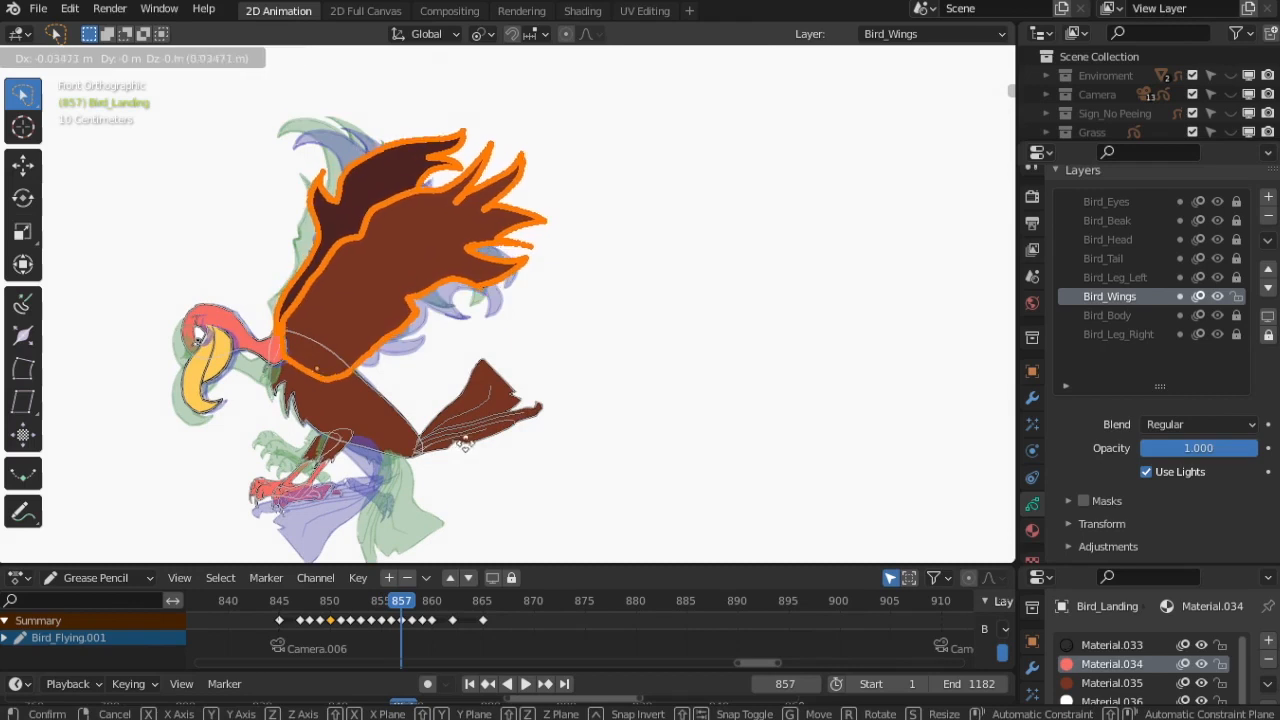
click(461, 445)
key(Right)
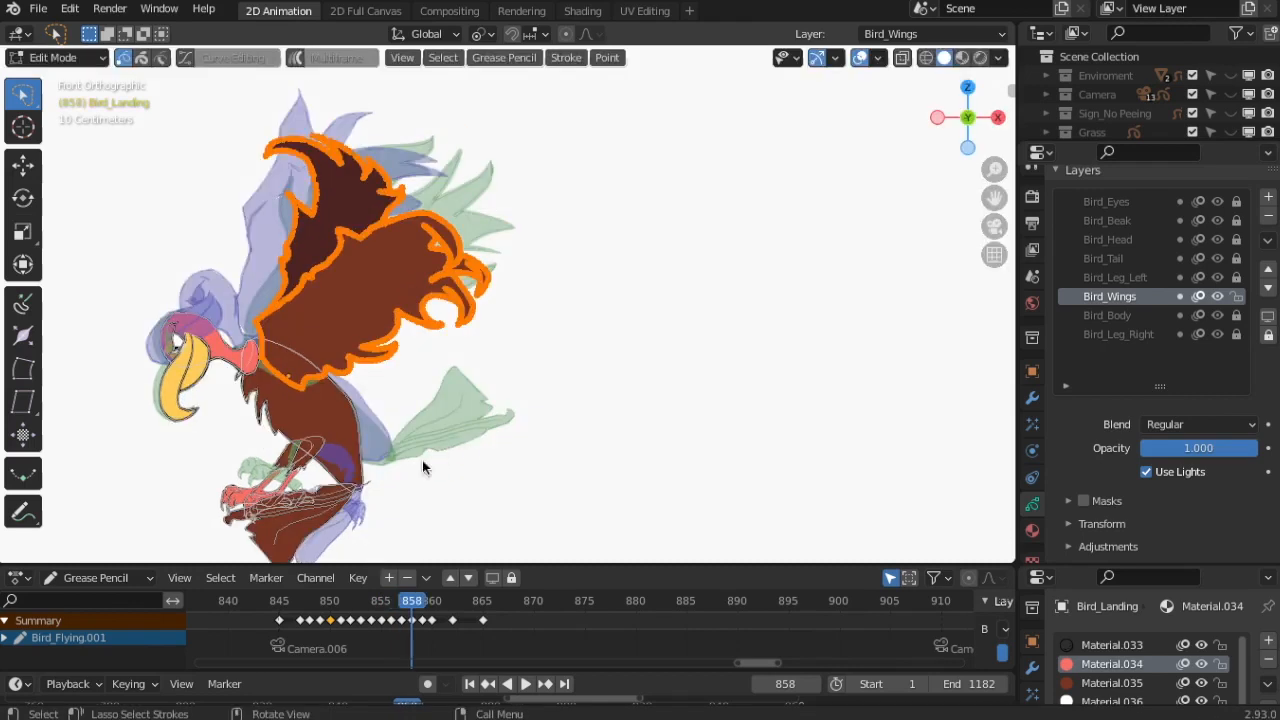
key(g)
click(381, 398)
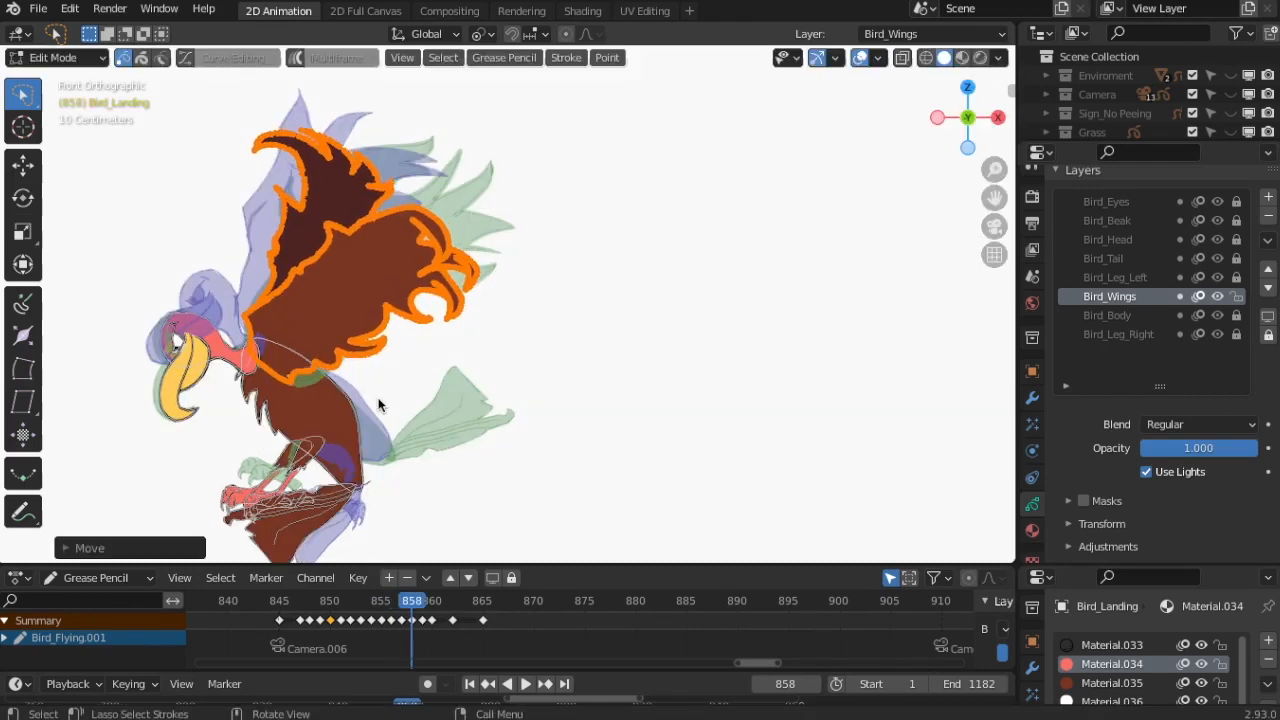
- Scale the wings at frame 859 and reposition them on the bird's shoulder
key(Right)
key(s)
click(415, 389)
key(g)
click(425, 405)
- Scale the wings at frame 860 and move them onto the bird's shoulder
key(Right)
key(s)
click(441, 418)
key(g)
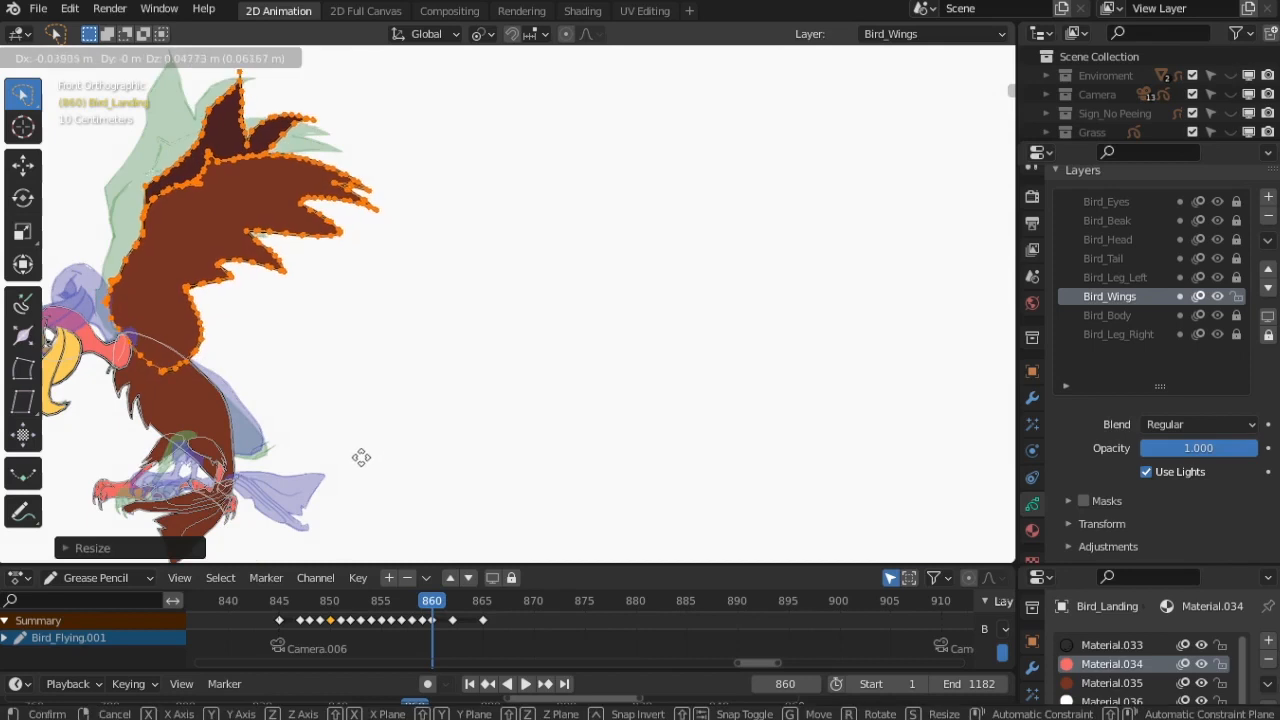
click(361, 459)
- Go to the landing pose at frame 865 and turn off onion skinning
shift+middle_drag(448, 491, 788, 460)
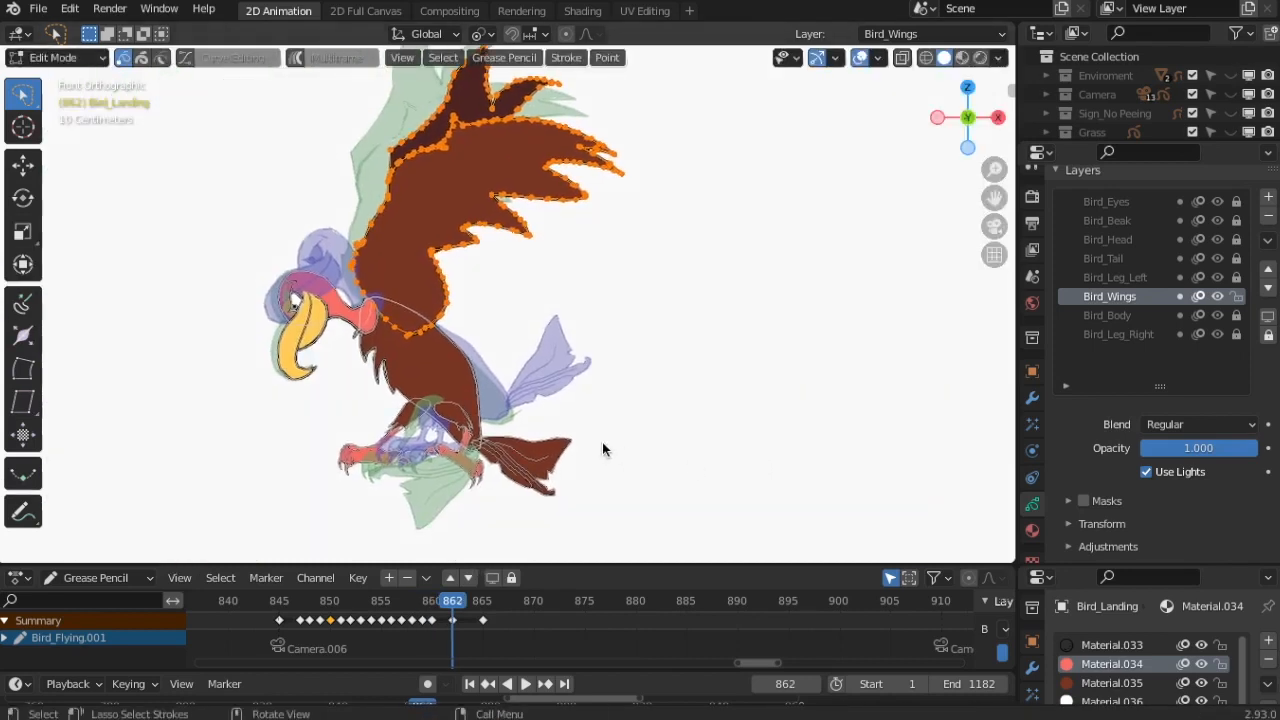
key(Up)
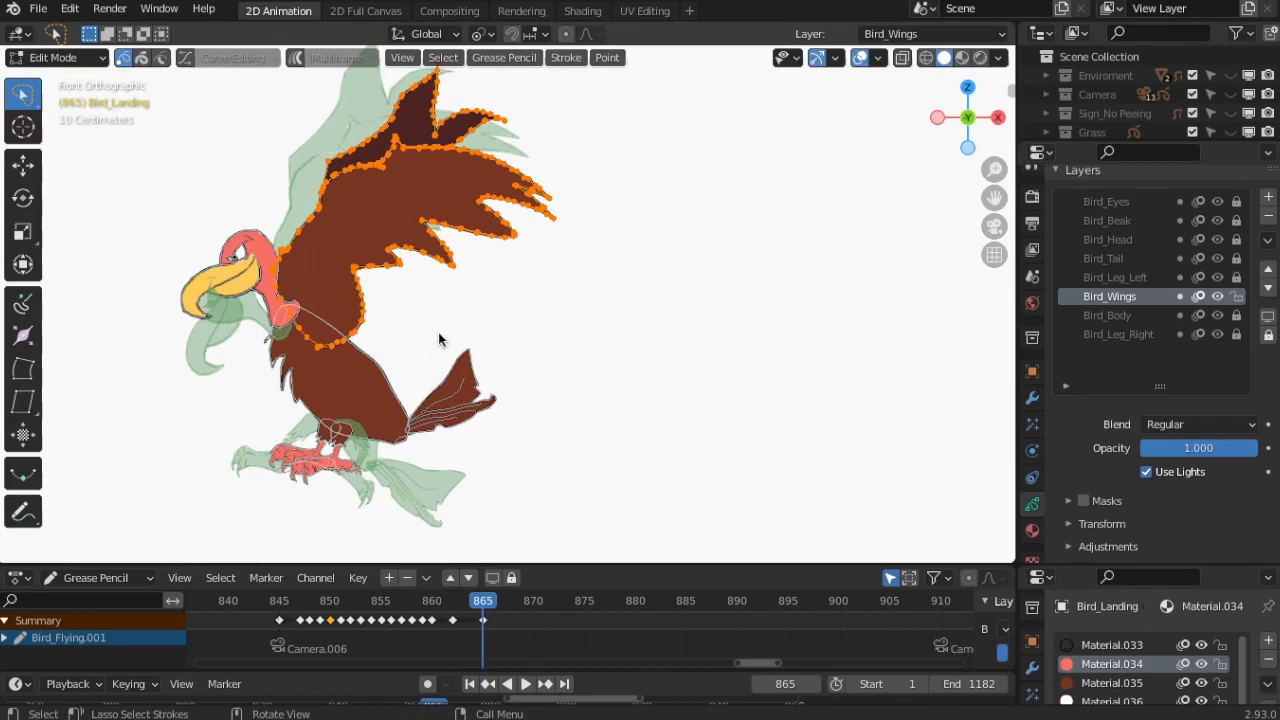
click(877, 57)
click(763, 514)
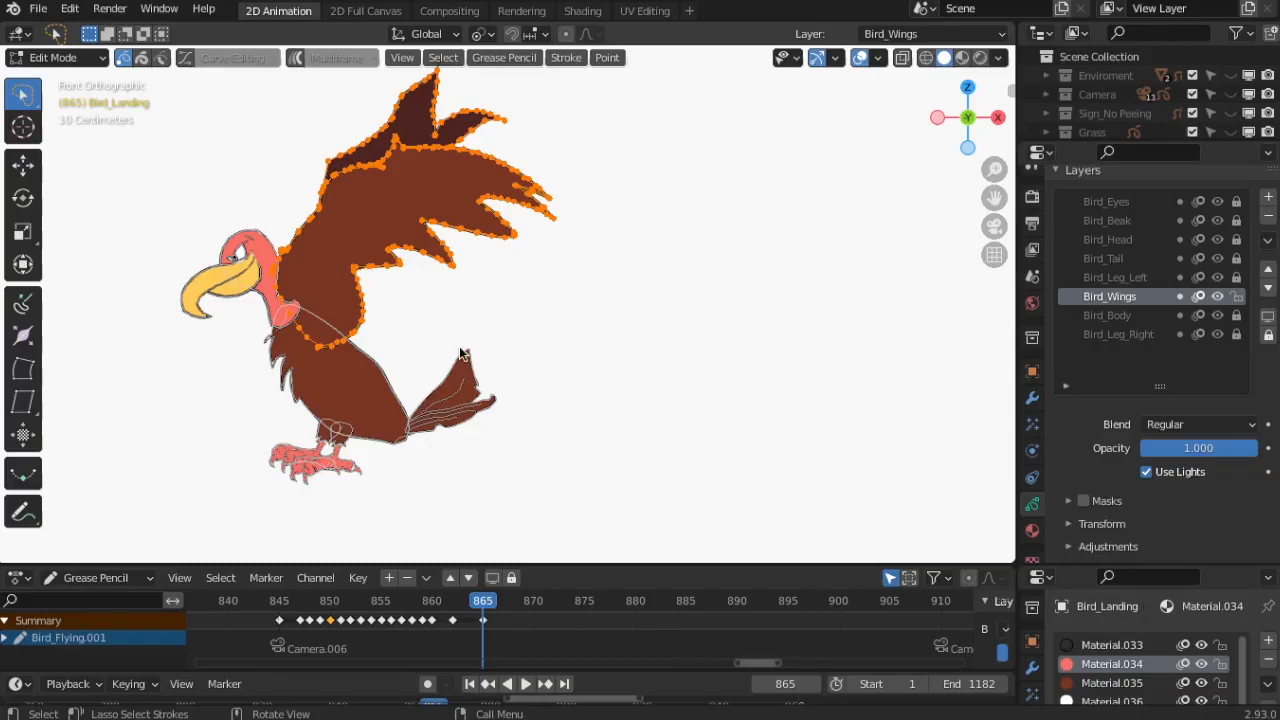
- Move the wings at frame 865 clear of the bird's body for separate editing
key(g)
click(690, 319)
shift+middle_drag(676, 369, 614, 577)
scroll(704, 282, up, 2)
scroll(706, 281, down, 2)
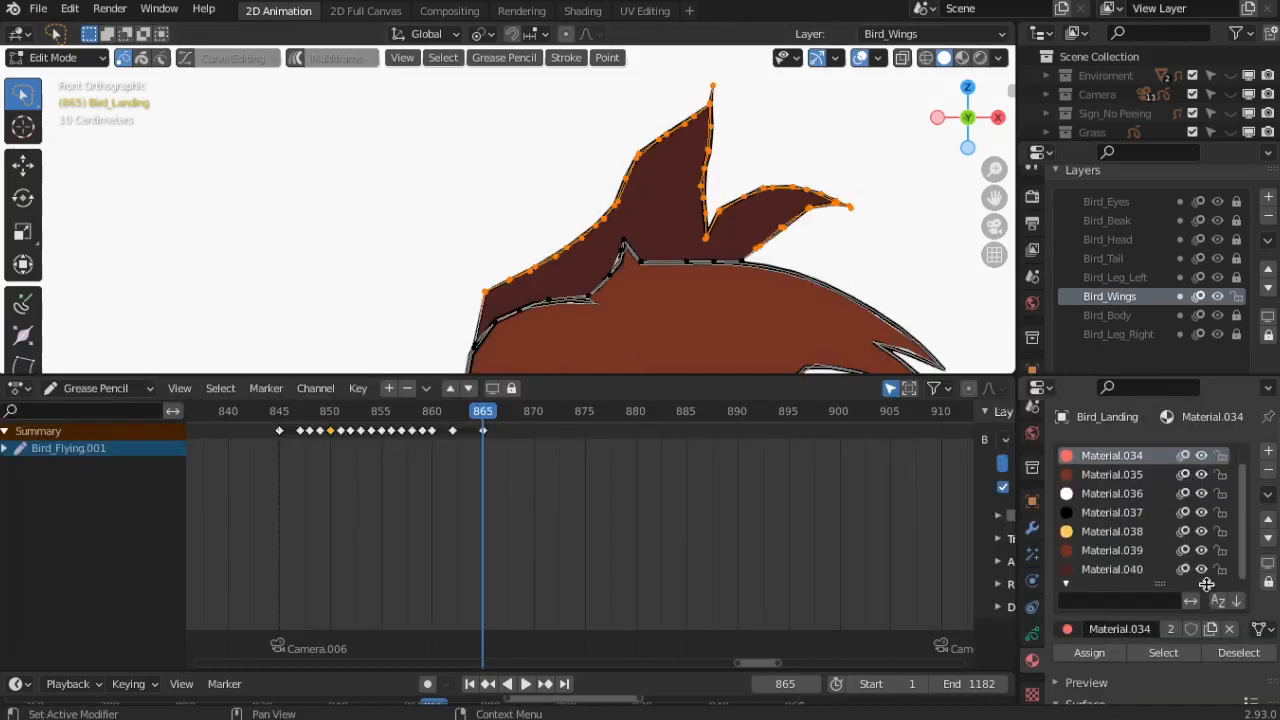
- Isolate the dark Material.040 fill of the far wing at frame 865 and delete it
click(1202, 569)
click(1202, 569)
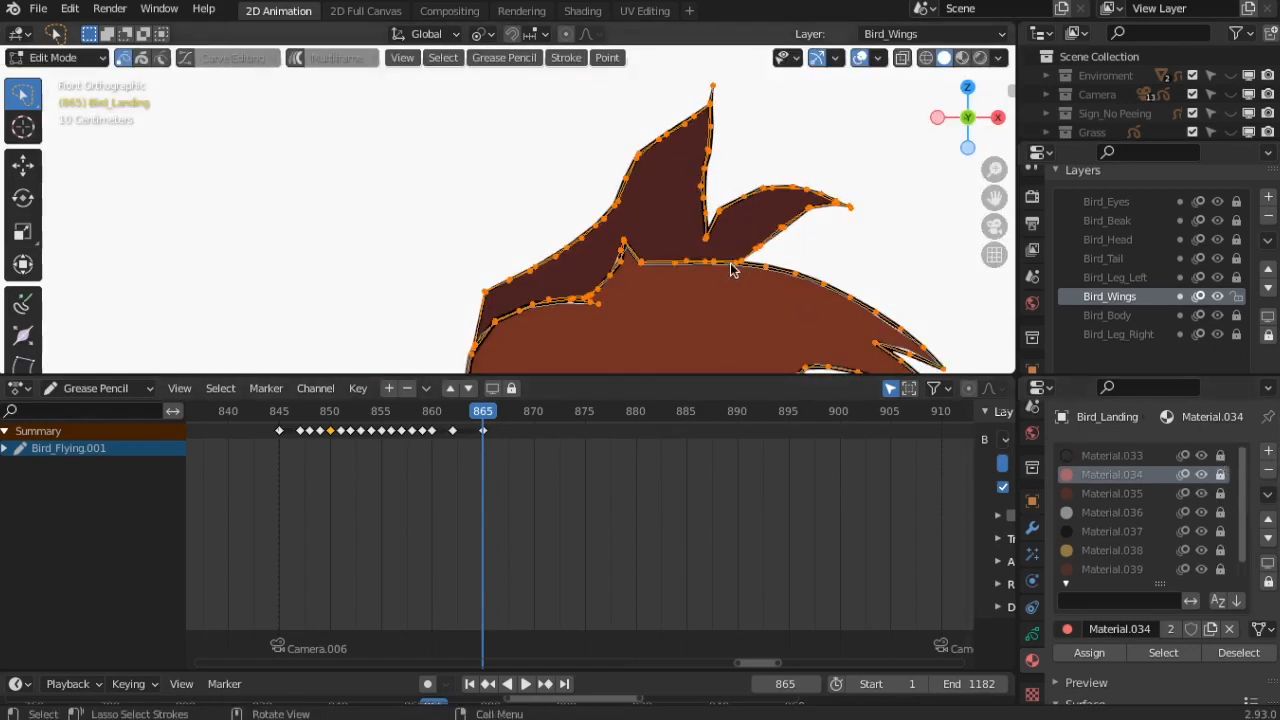
key(g)
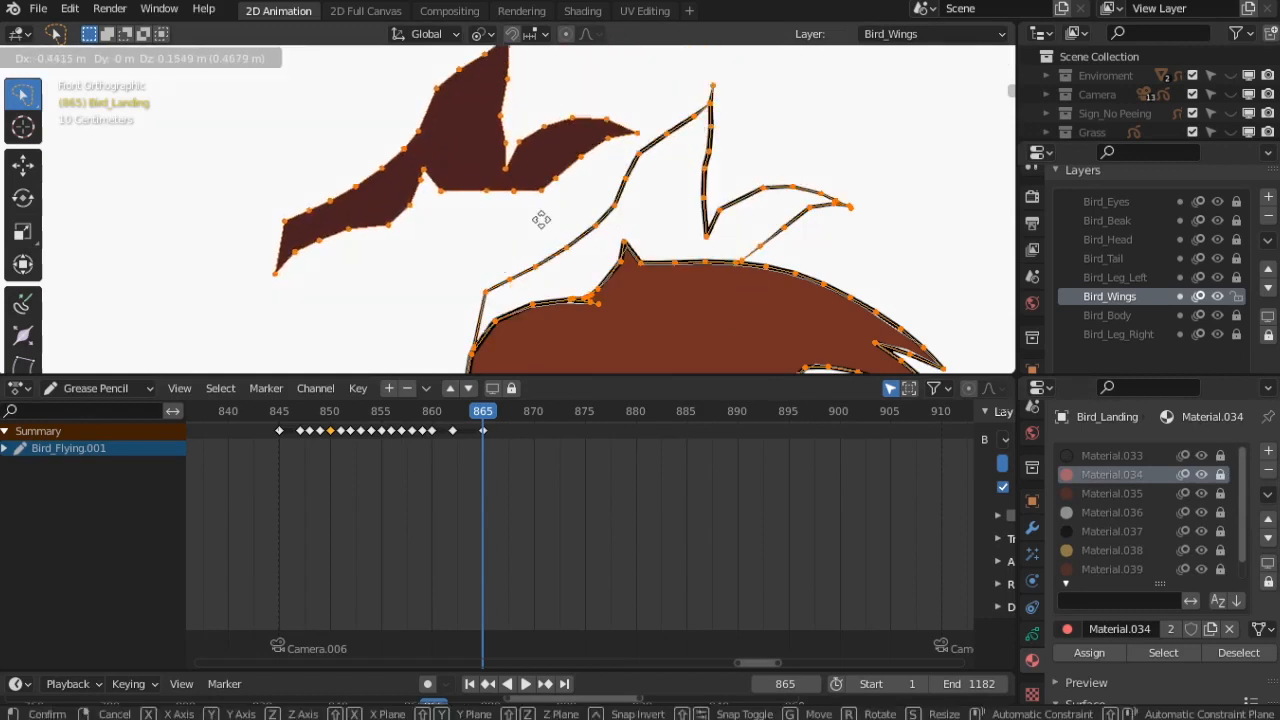
click(541, 219)
key(x)
click(579, 233)
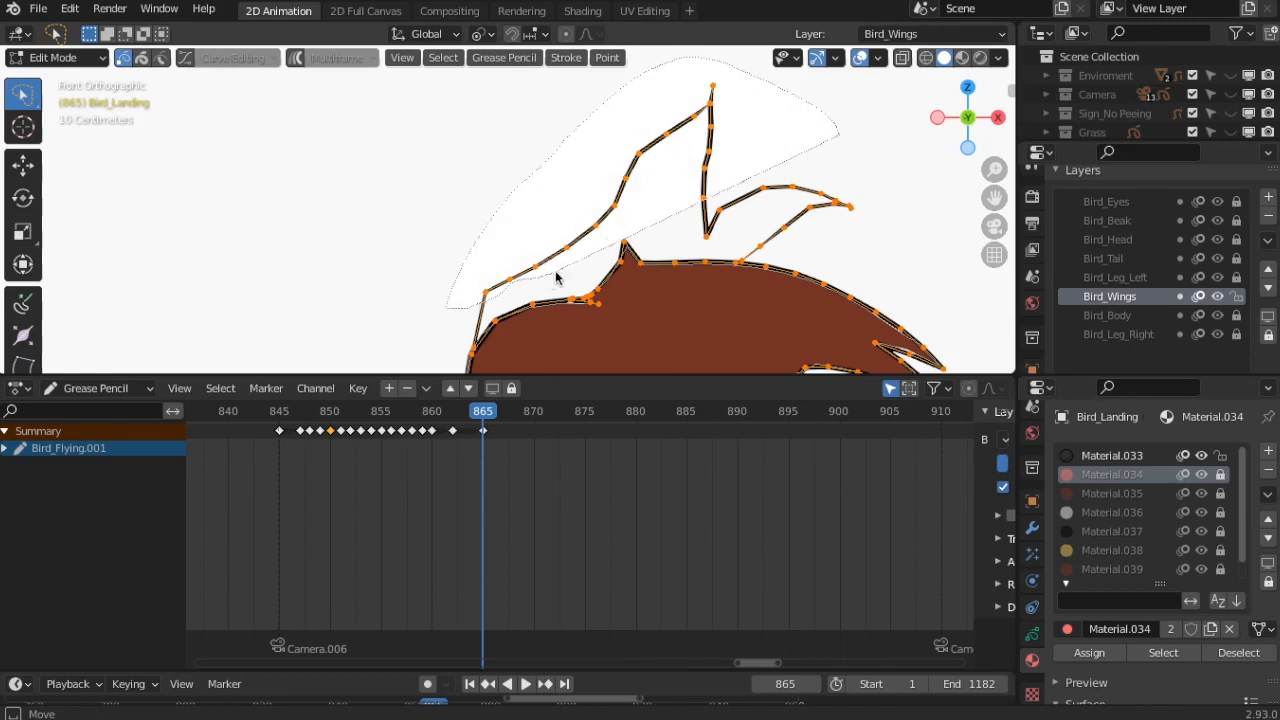
- Delete the far wing's leftover Material.033 outline at frame 865, keeping only the near wing
key(x)
click(778, 235)
scroll(528, 278, down, 8)
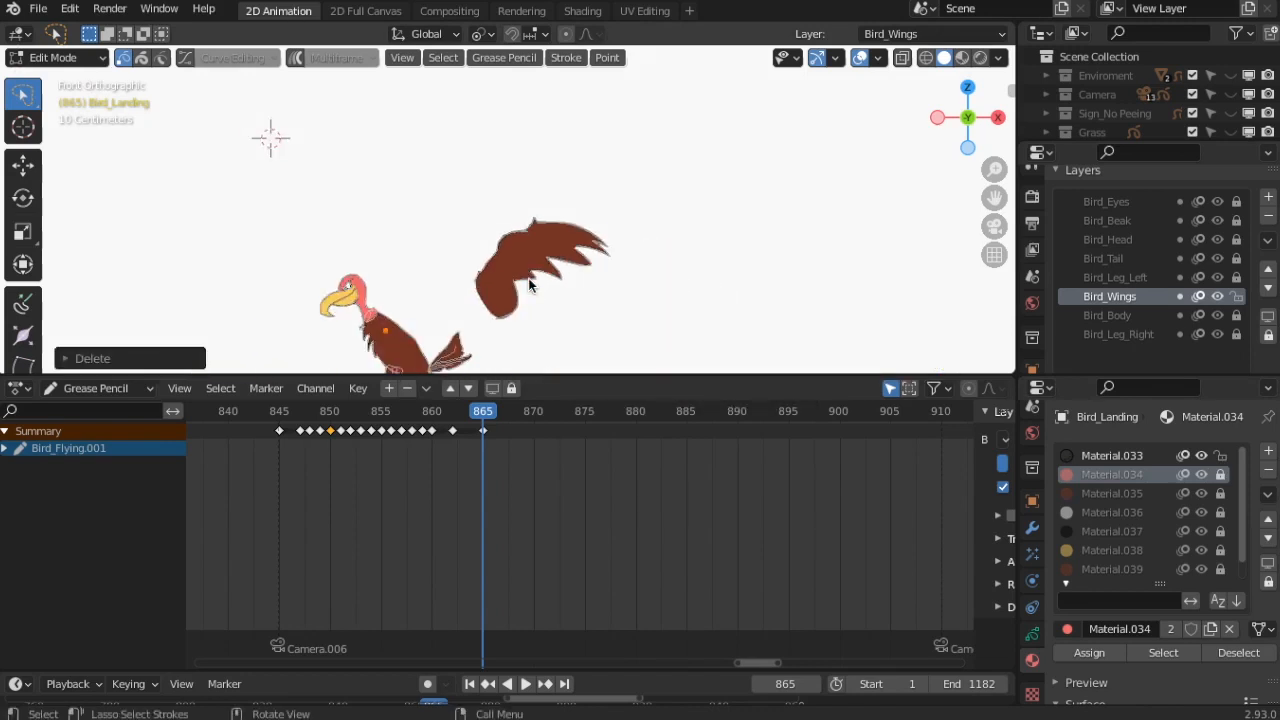
- Select the remaining wing, mirror it, and move it back to the bird's body
scroll(528, 278, up, 1)
drag(685, 219, 480, 186)
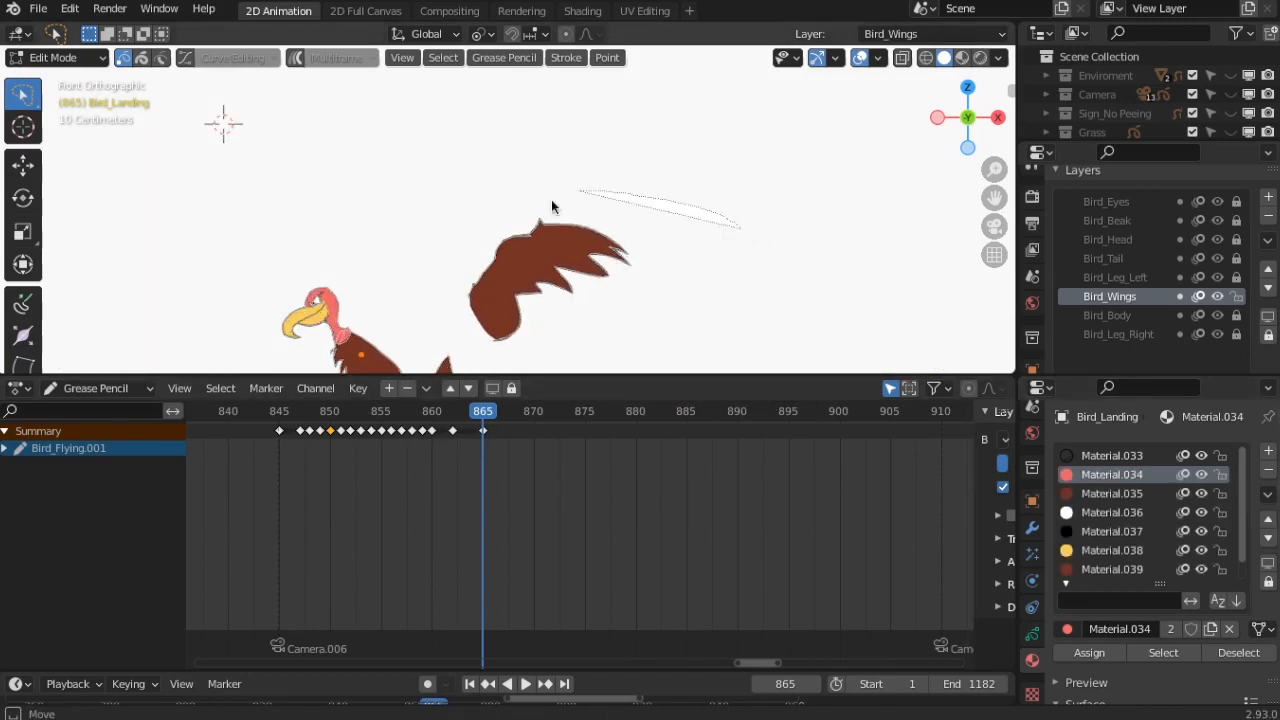
drag(590, 320, 630, 311)
scroll(631, 311, up, 1)
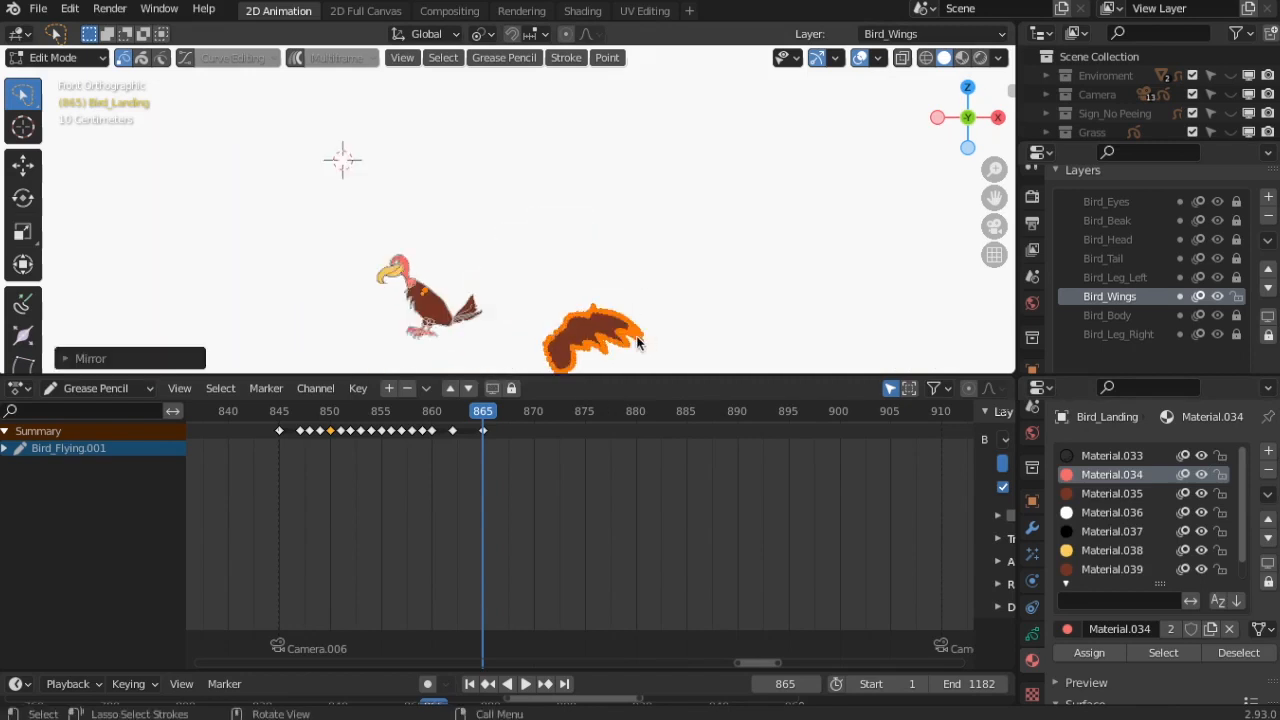
key(g)
click(512, 282)
- Rotate the wing at frame 865 so it hangs down from the bird's shoulder with its feathers toward the front
scroll(585, 307, up, 4)
shift+middle_drag(587, 307, 664, 181)
key(Left)
key(Right)
key(r)
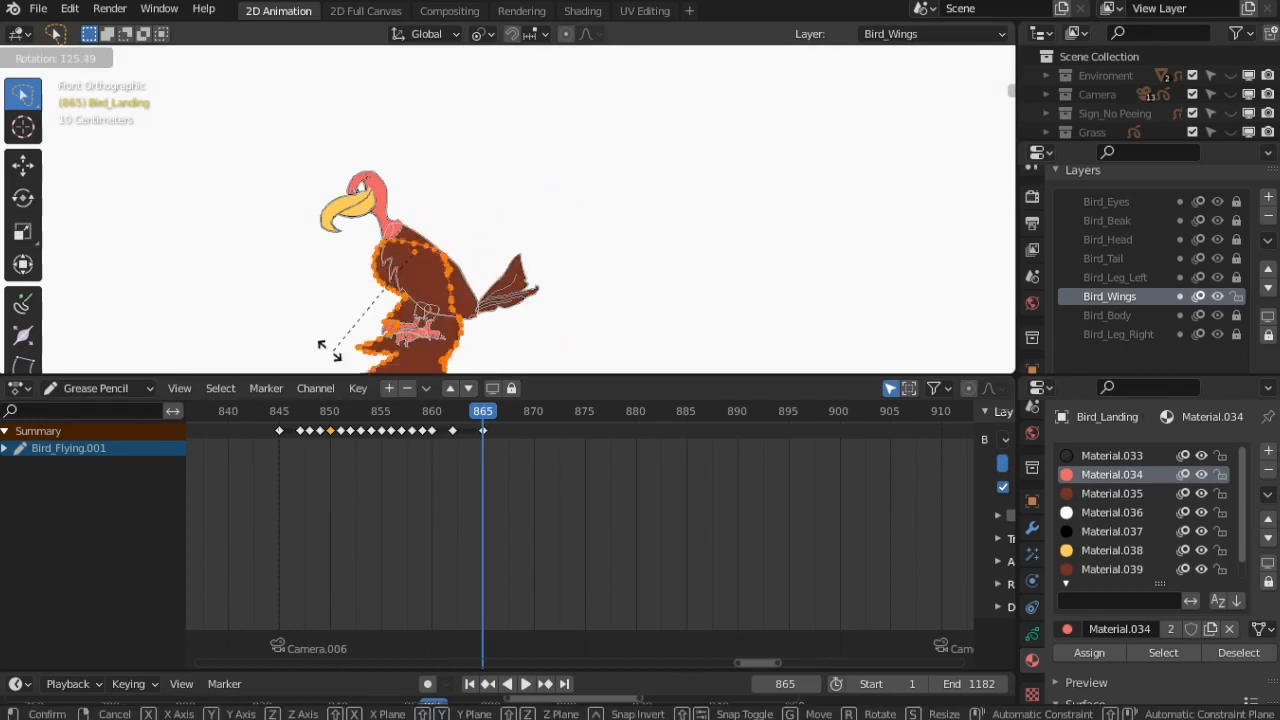
click(262, 331)
shift+middle_drag(550, 300, 631, 237)
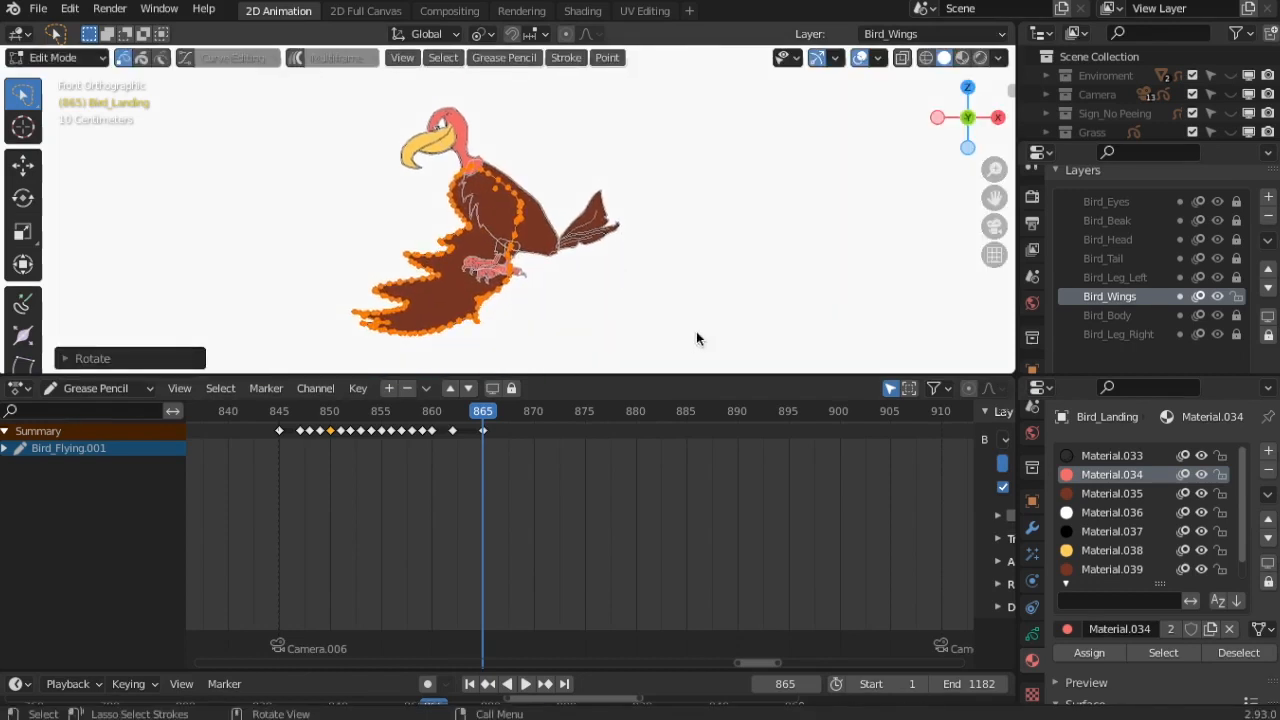
- Scale the lowered wing at frame 865 and move it to fit the bird's shoulder
key(s)
click(690, 329)
key(g)
click(682, 317)
mouse_move(486, 414)
mouse_down()
mouse_move(414, 413)
mouse_move(503, 412)
mouse_move(360, 410)
mouse_move(484, 430)
mouse_up()
- Switch to Object Mode and raise the Bird_Wings layer to the top of the layer stack
click(55, 57)
click(45, 77)
scroll(507, 220, up, 2)
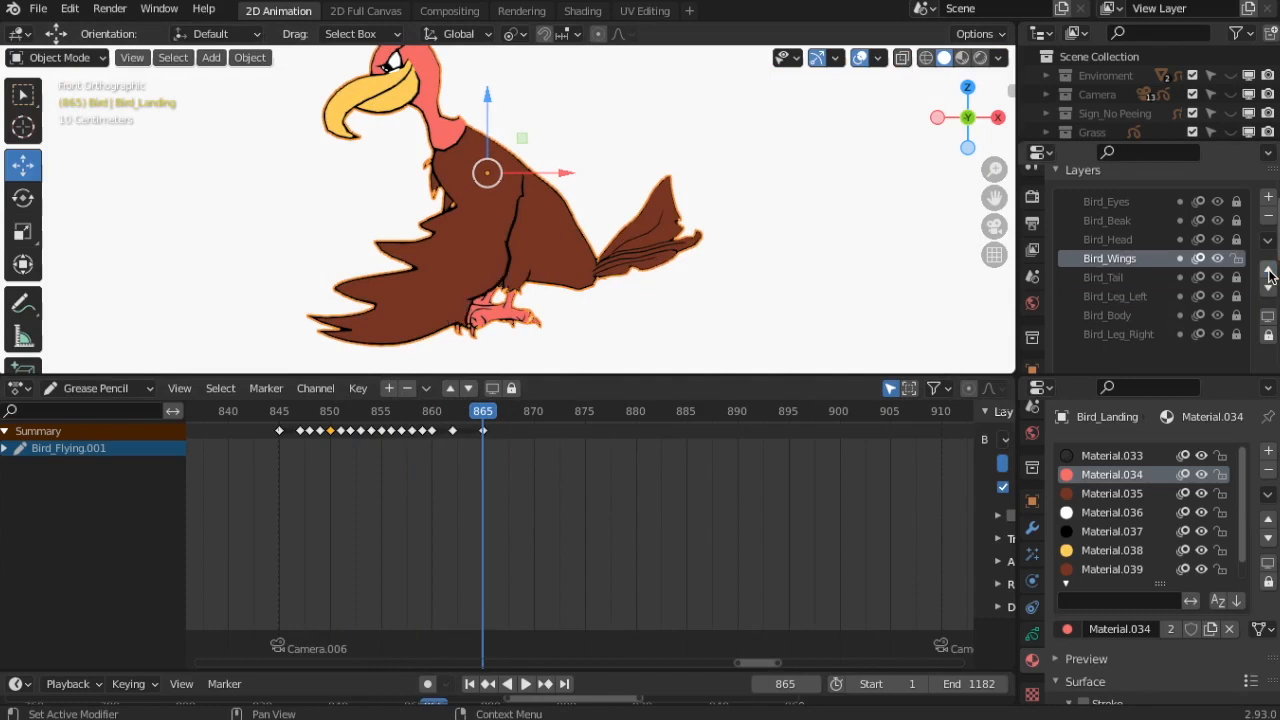
mouse_move(420, 412)
mouse_down()
mouse_move(380, 412)
mouse_move(413, 413)
mouse_up()
click(910, 207)
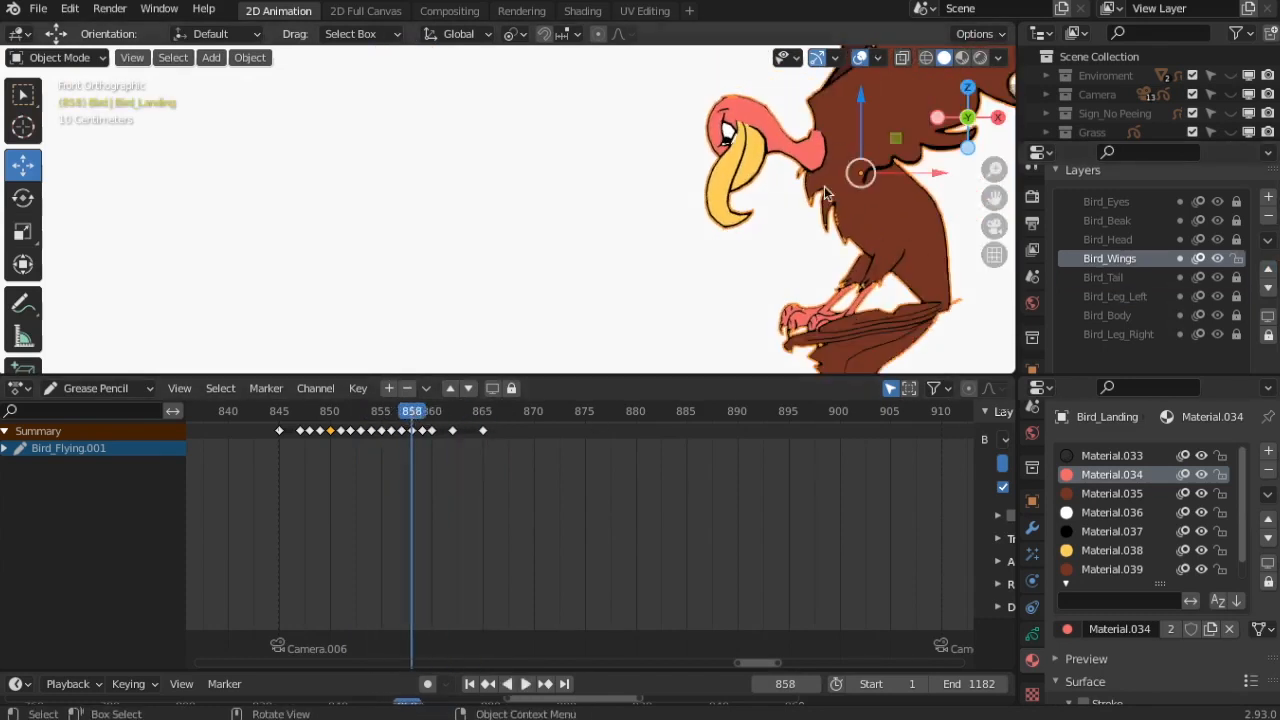
click(1268, 270)
click(1268, 270)
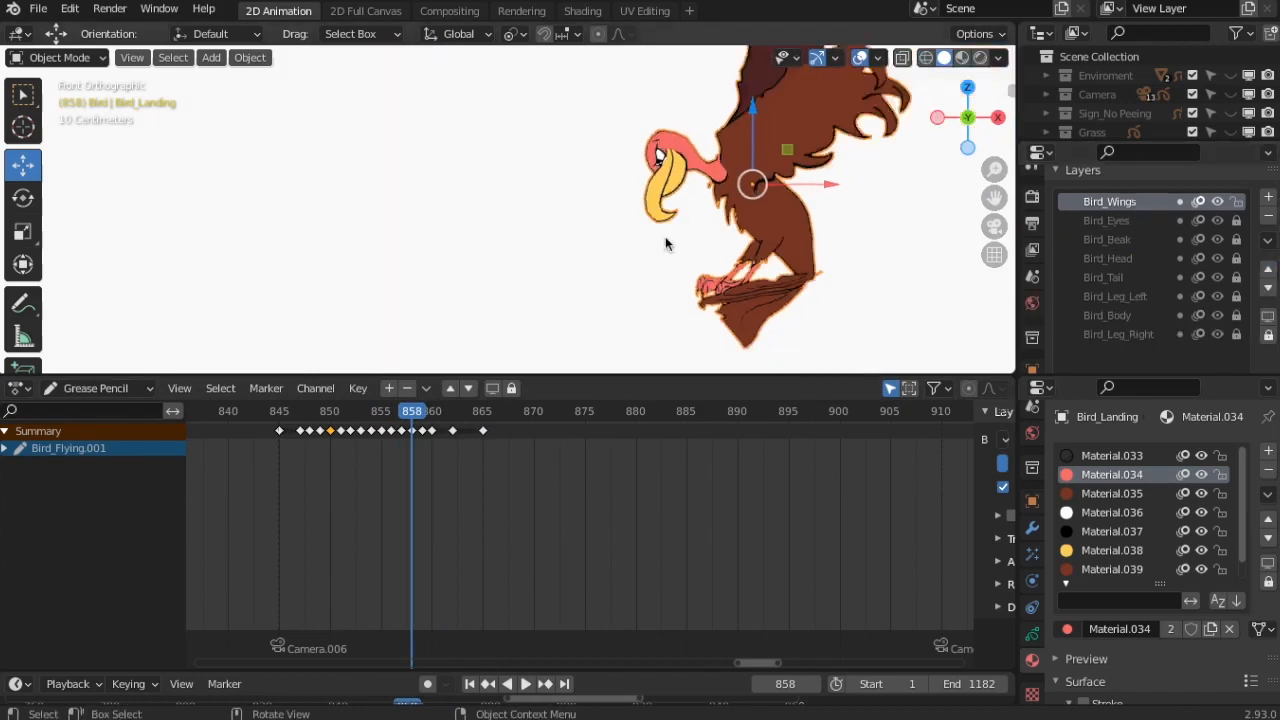
- Review the landing animation from frame 845 through the final pose, checking the wings' motion and layering
drag(411, 412, 279, 412)
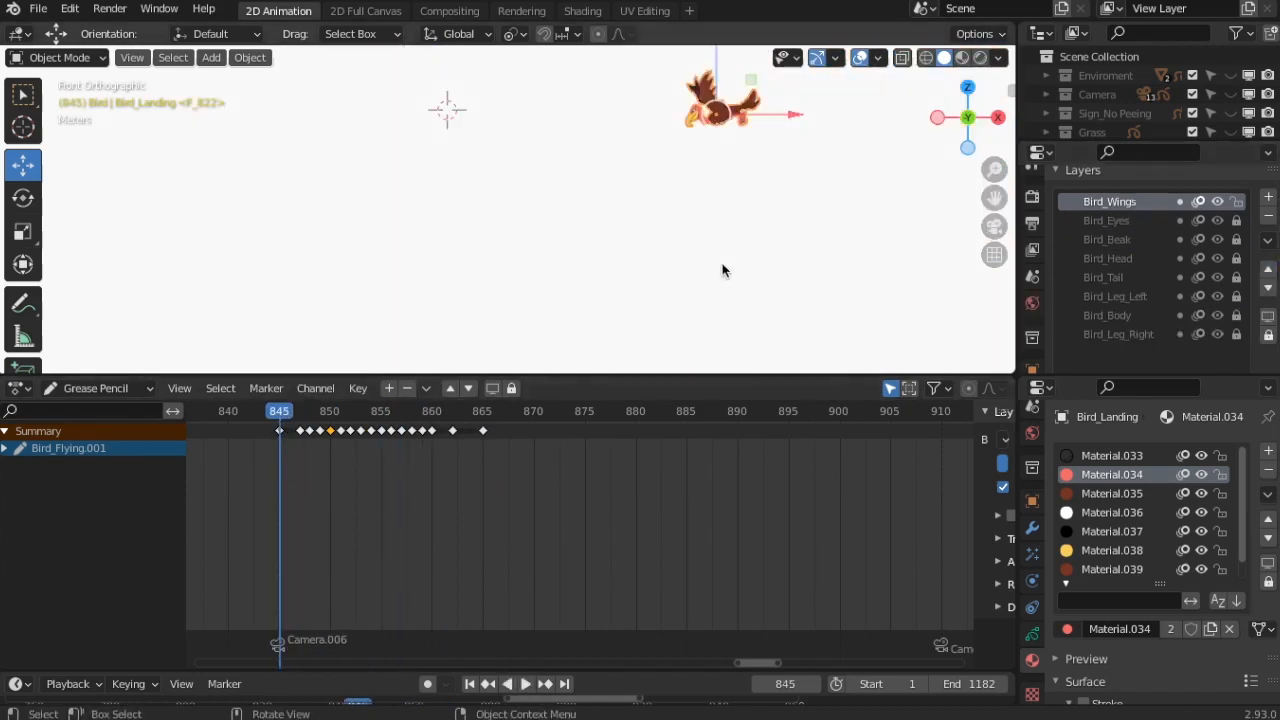
key(space)
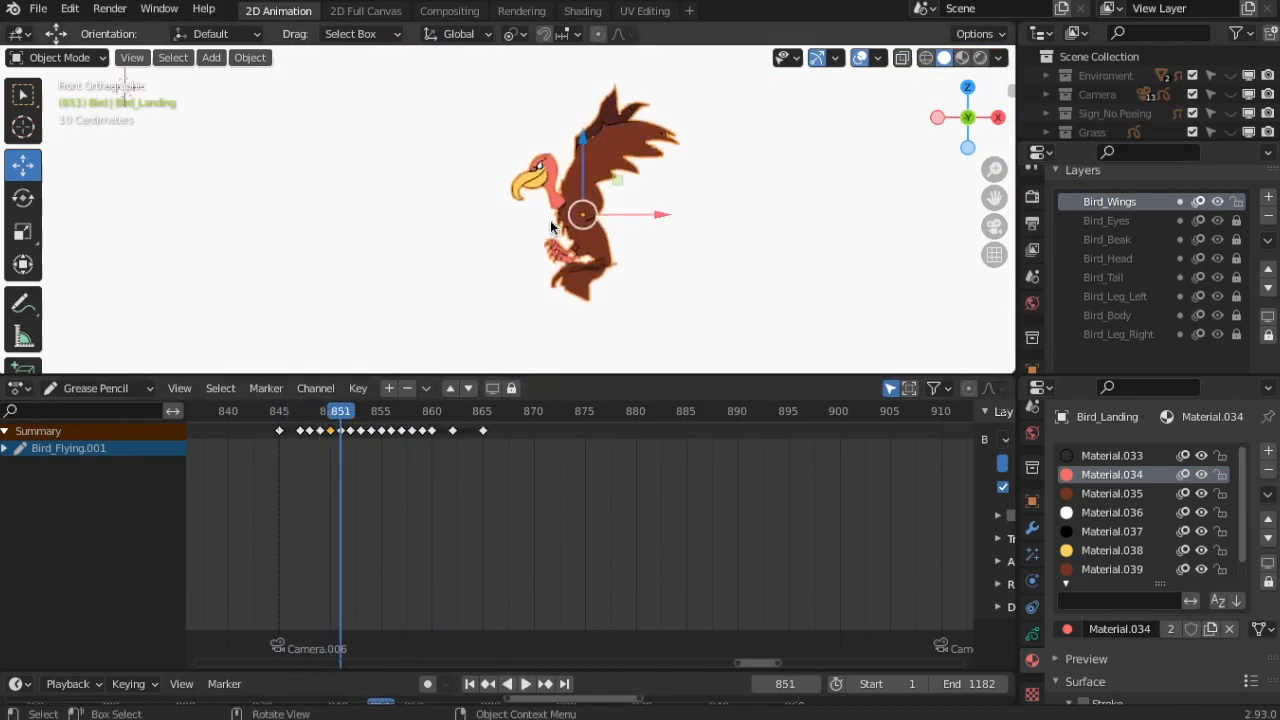
key(space)
key(Right)
key(Right)
key(Right)
key(Right)
key(Right)
key(Right)
key(Right)
key(Right)
key(Right)
key(Right)
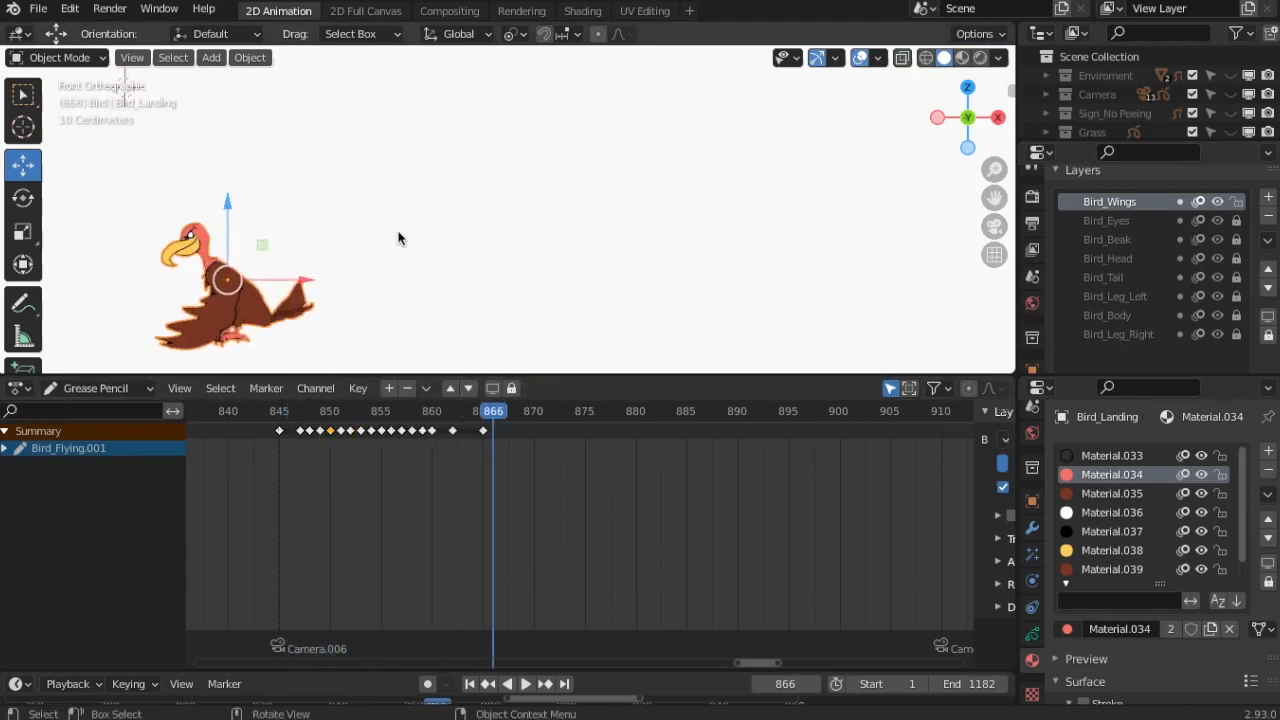
scroll(363, 344, up, 2)
scroll(363, 344, down, 2)
mouse_move(493, 413)
mouse_down()
mouse_move(402, 412)
mouse_move(485, 412)
mouse_up()
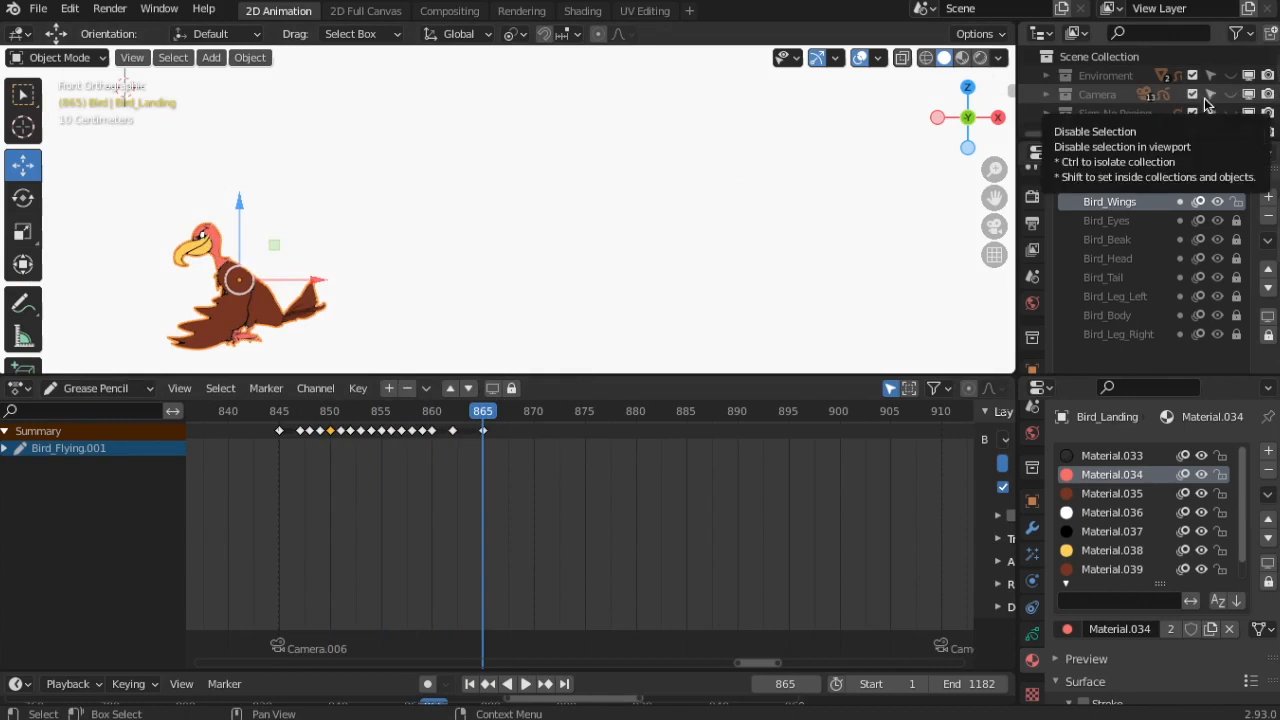
scroll(1215, 115, down, 3)
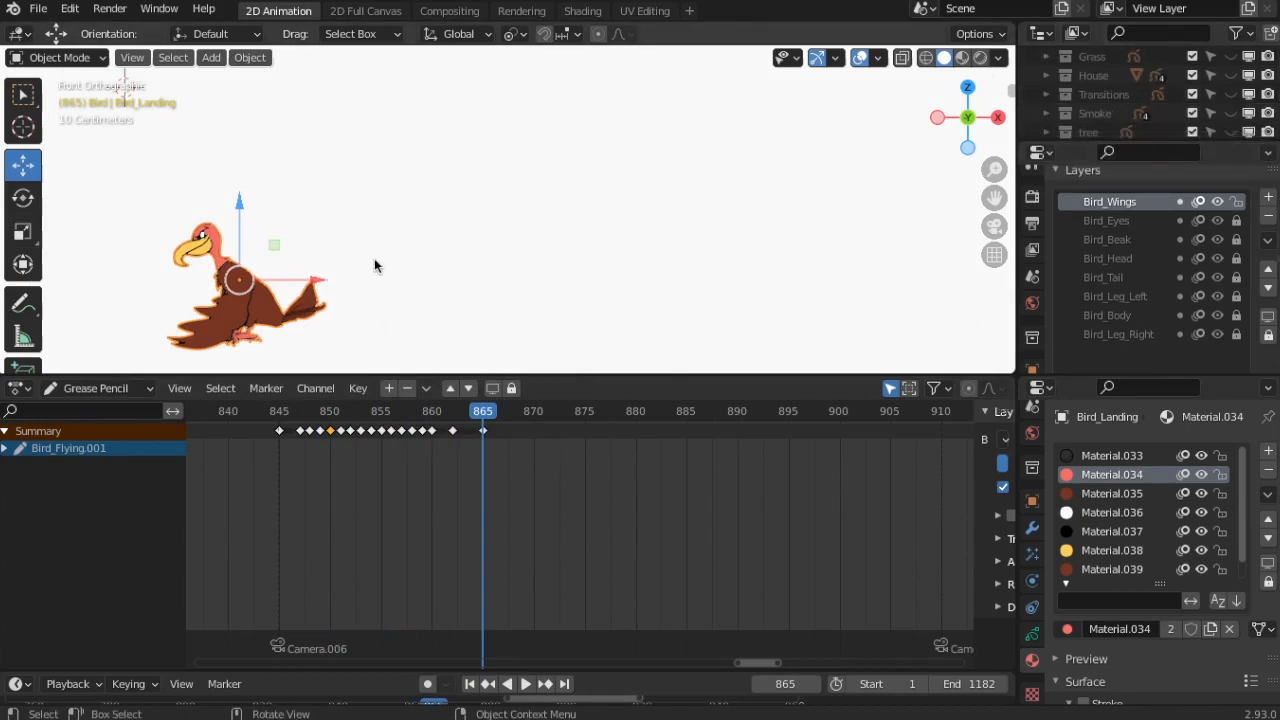
- Show the bird landing sketch as a guide at frame 865 and enter Sculpt Mode with a 50 px brush radius
scroll(1168, 108, down, 4)
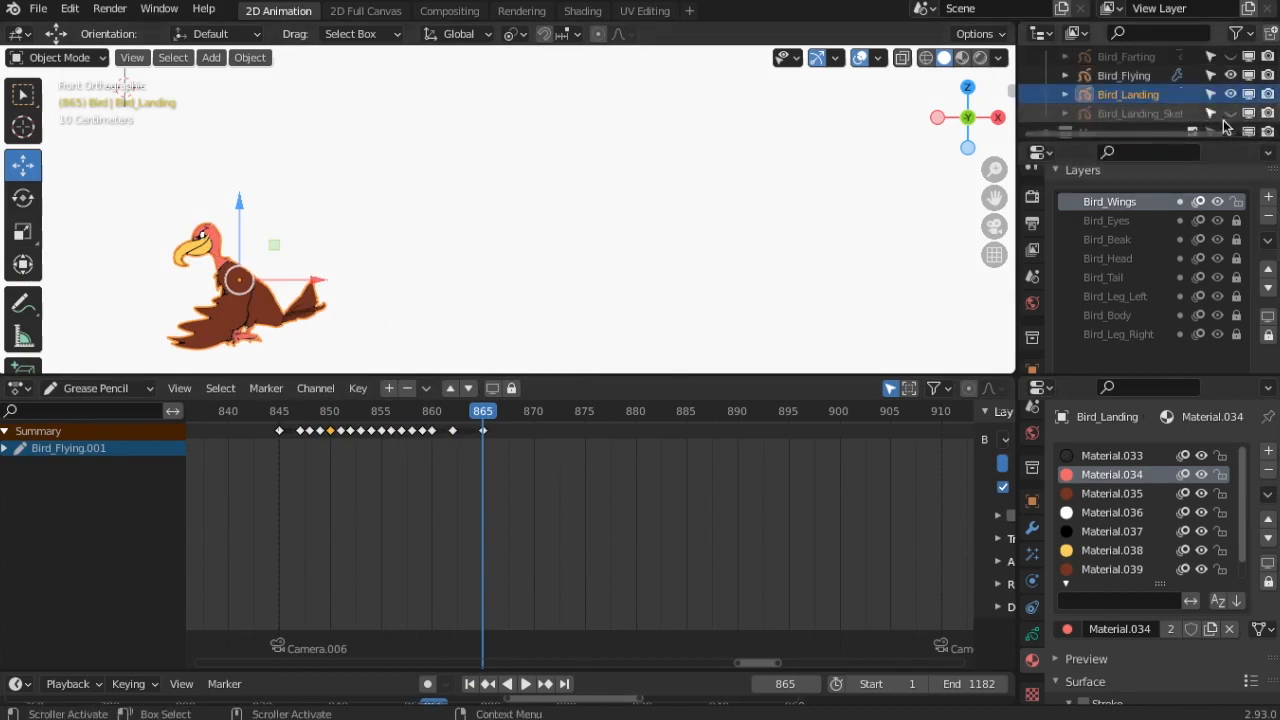
scroll(420, 290, up, 5)
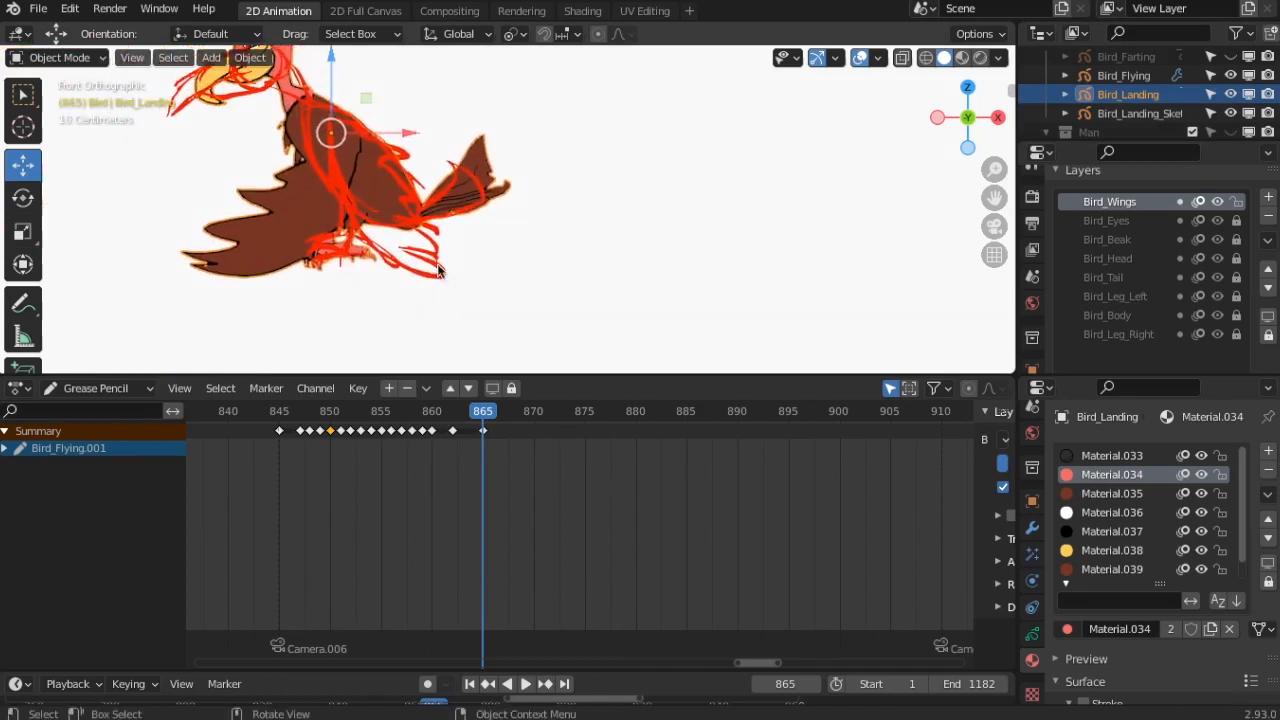
mouse_move(480, 417)
mouse_down()
mouse_move(449, 417)
mouse_move(483, 417)
mouse_up()
click(57, 57)
click(50, 117)
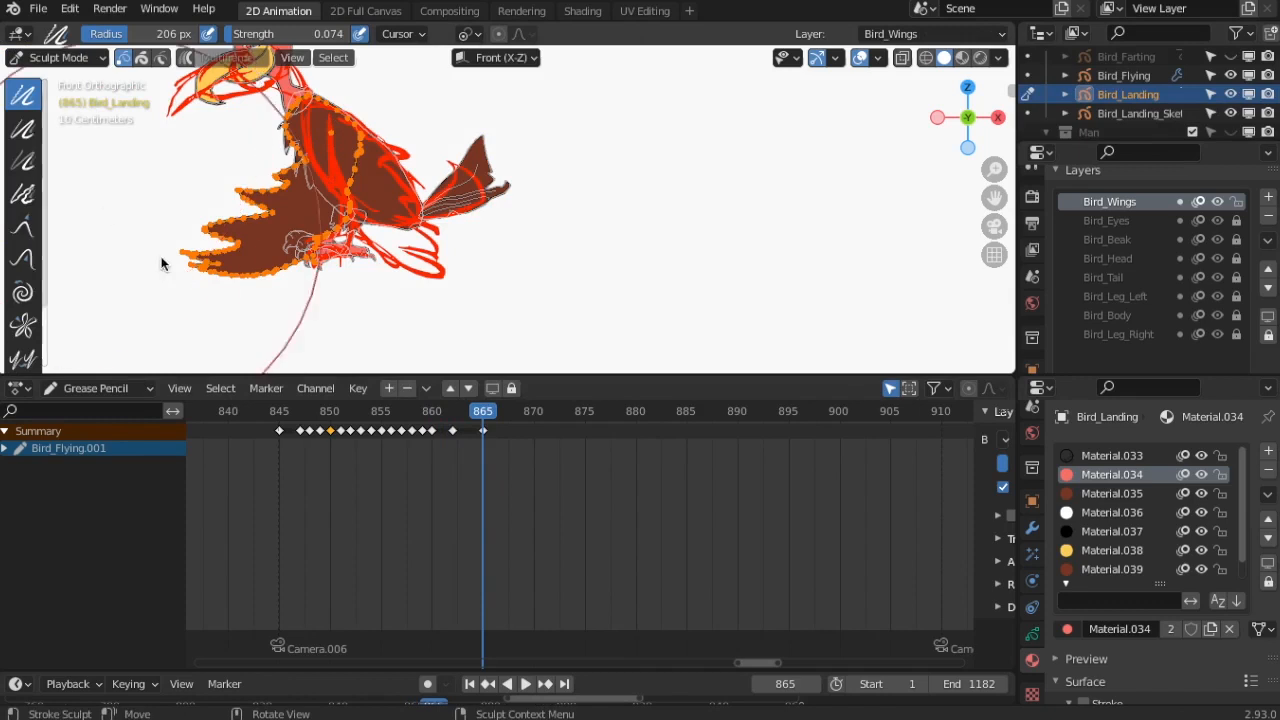
key(f)
click(75, 317)
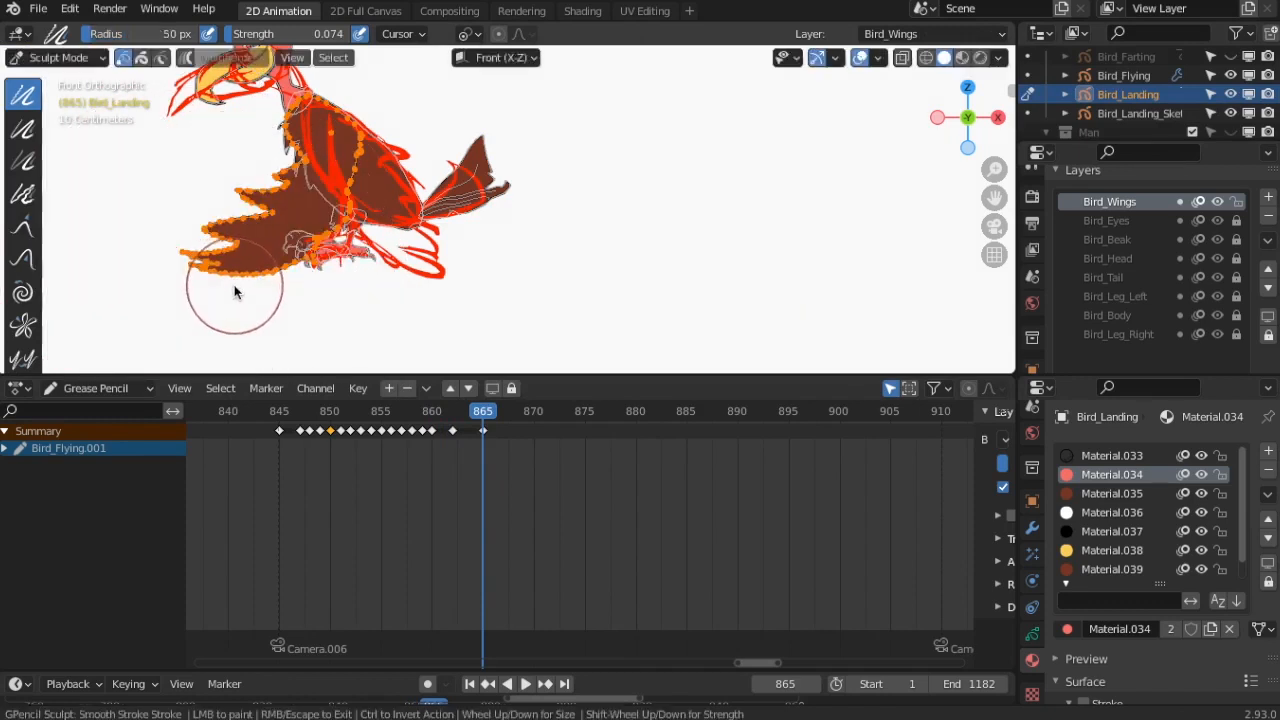
- Try rotating the wing at frame 865 in Edit Mode so its feathers hang toward the tail
click(57, 57)
click(50, 97)
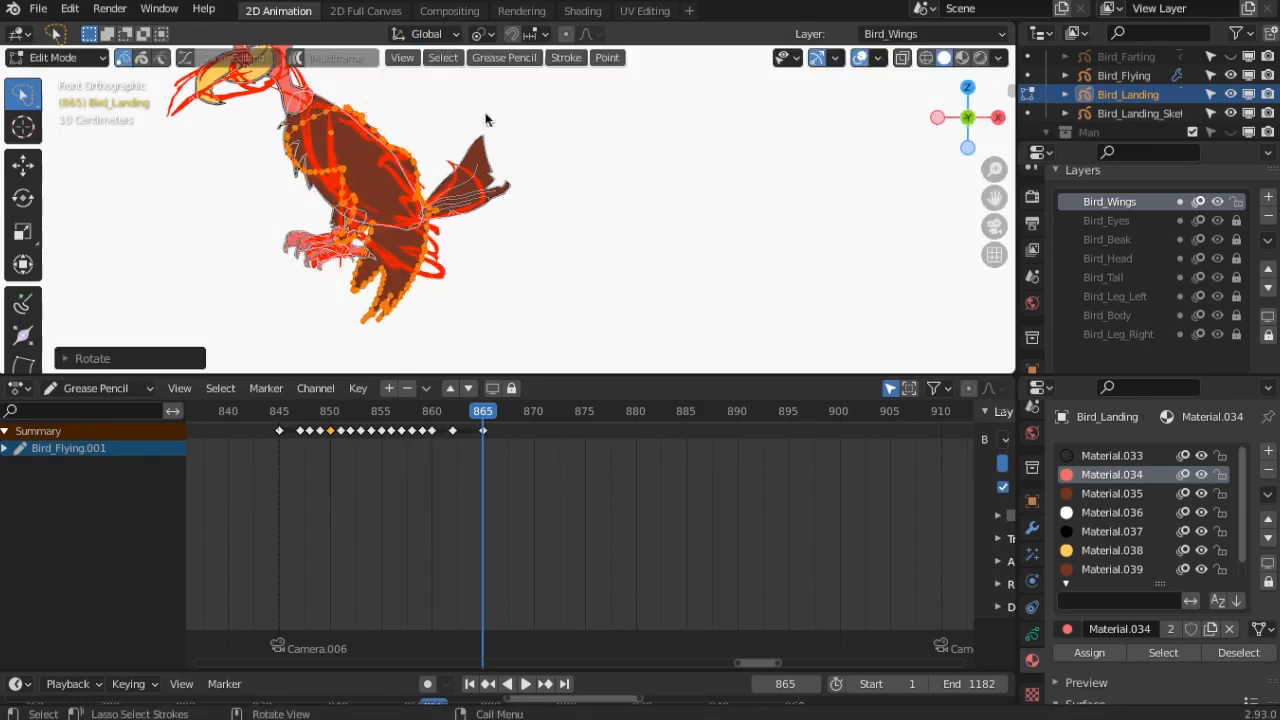
click(566, 57)
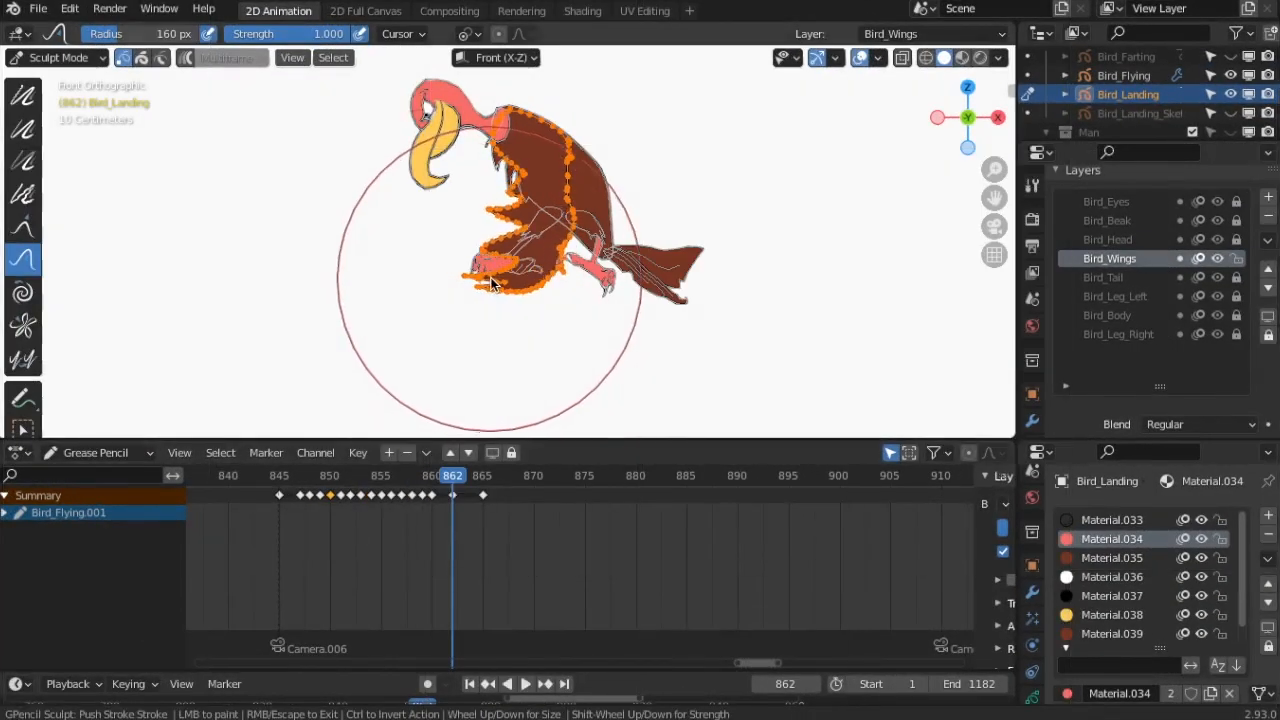
- Play back the landing around frames 862 to 865 to check the wing's motion
key(space)
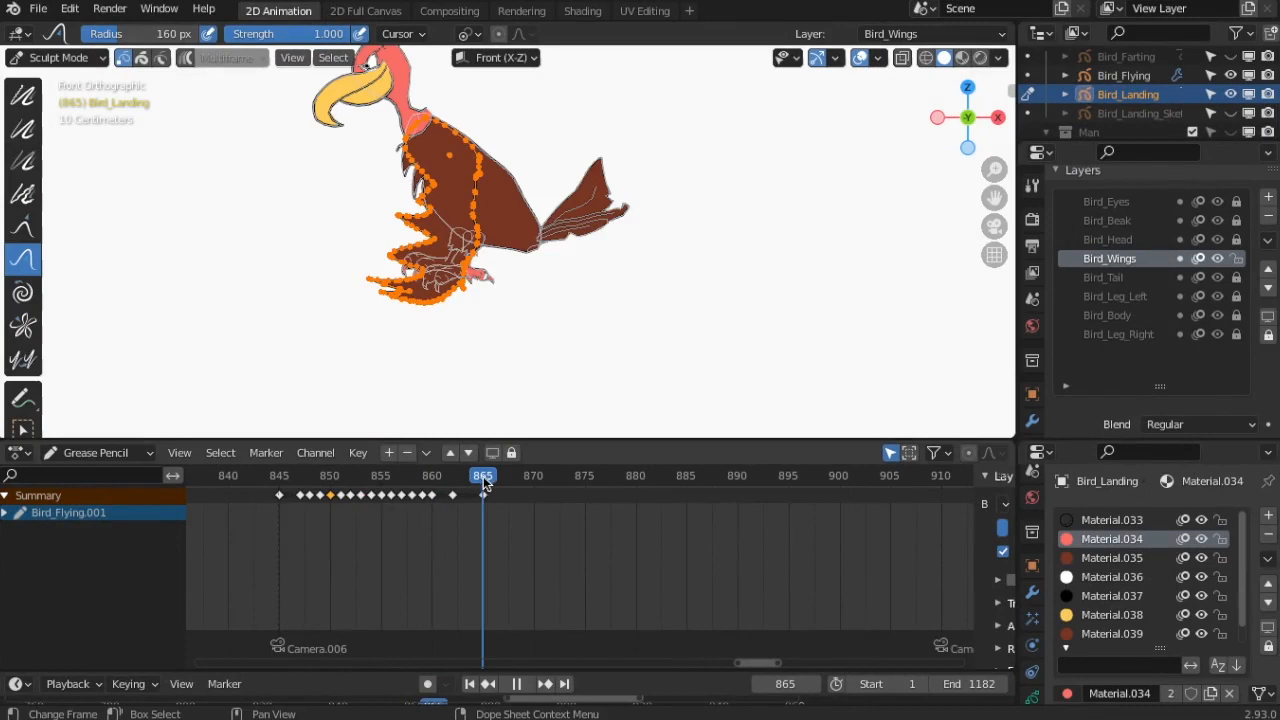
key(space)
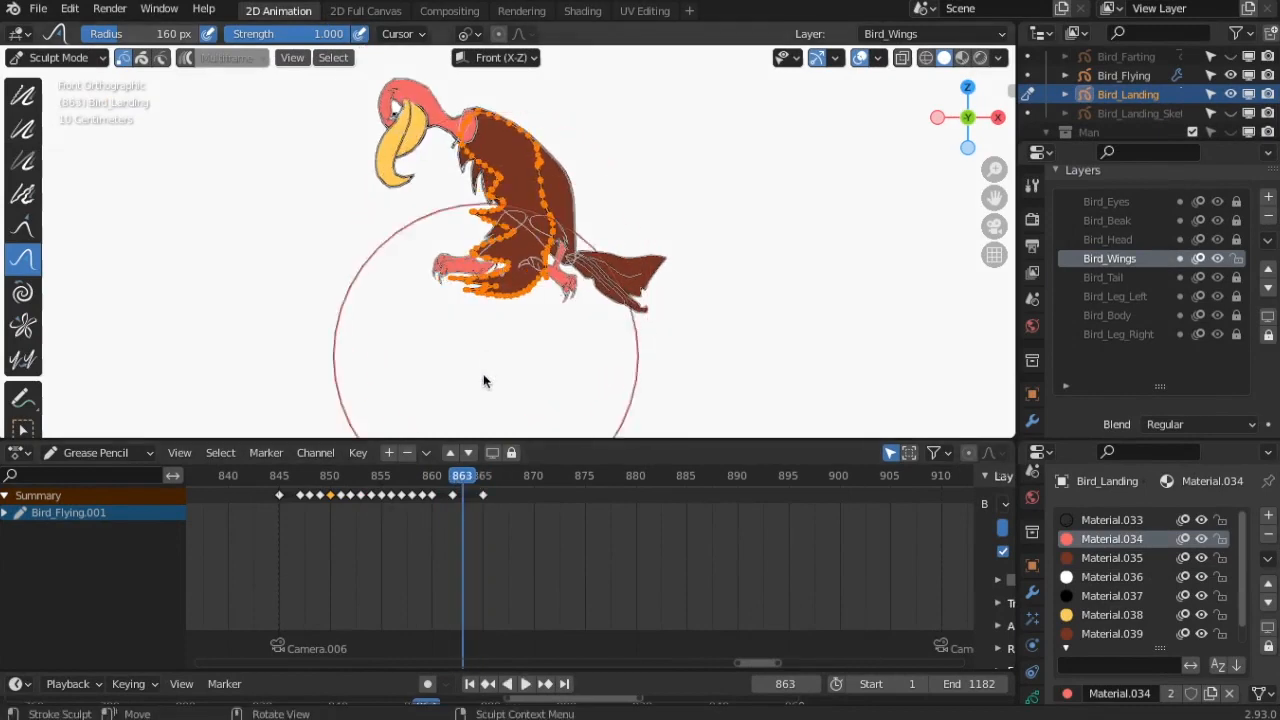
key(Left)
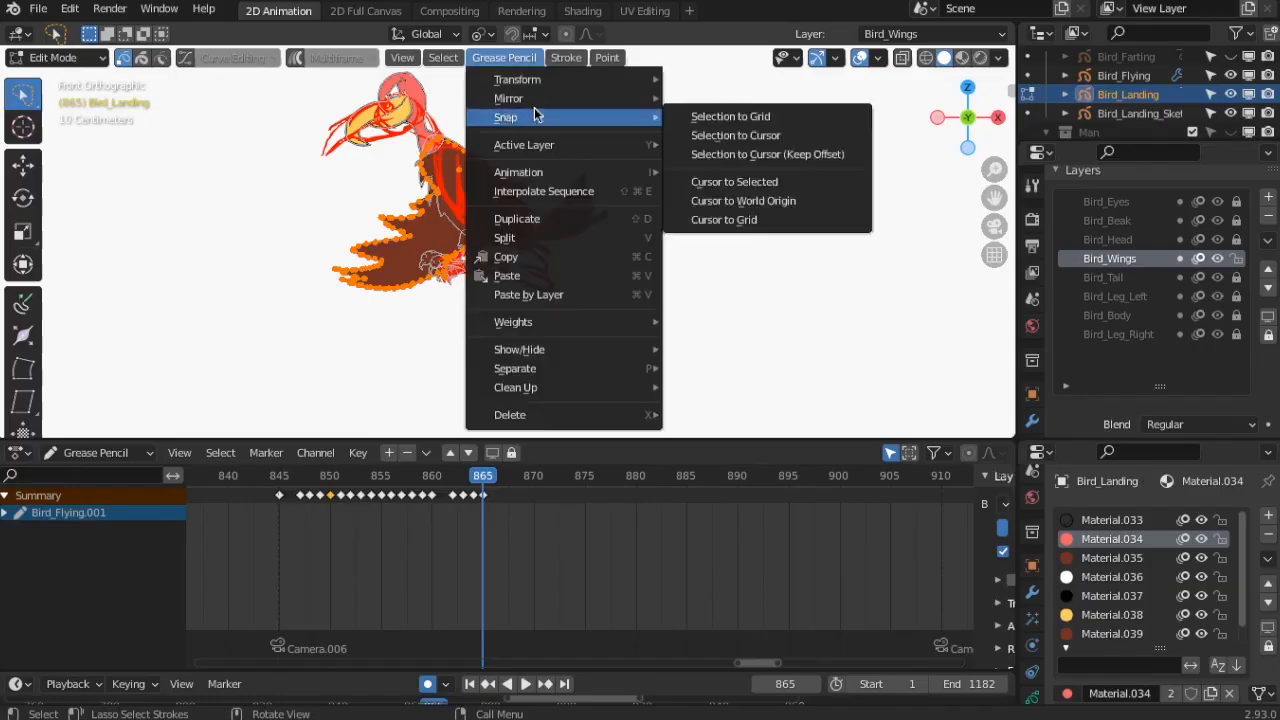
- Mirror the wing strokes at frame 865 so the feathers point toward the tail
mouse_move(600, 98)
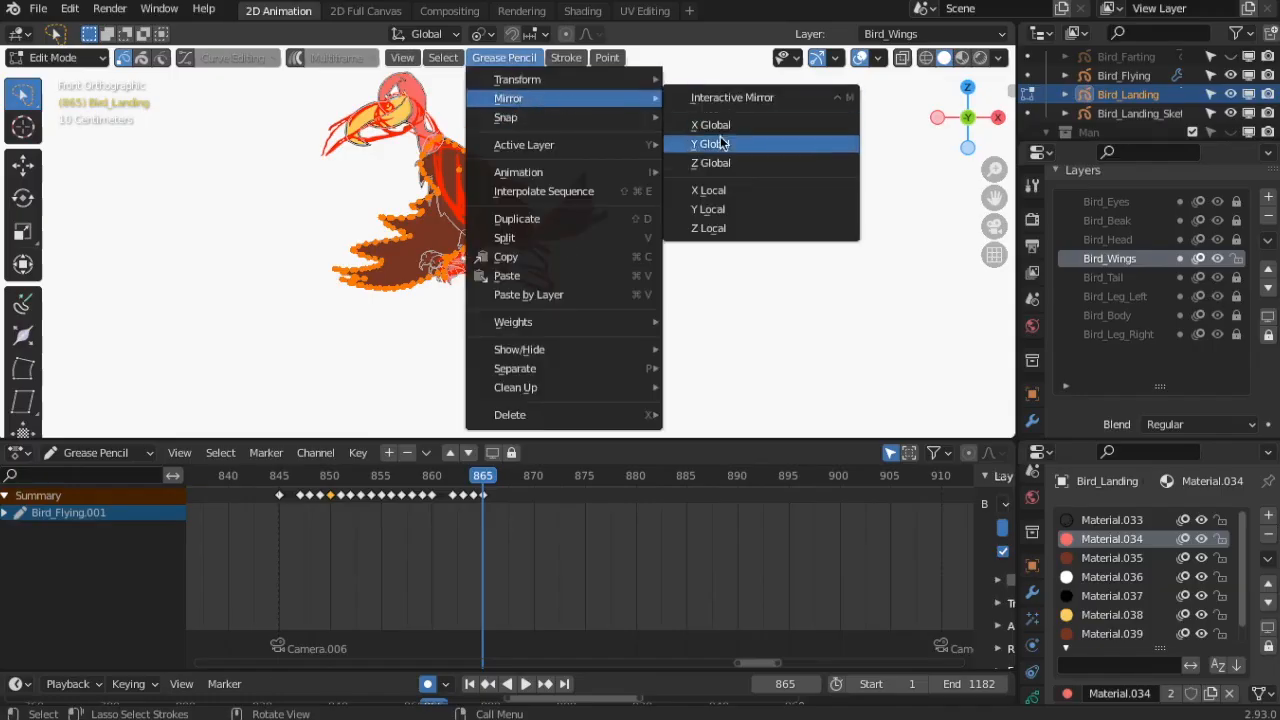
click(712, 144)
drag(601, 436, 604, 576)
mouse_move(484, 619)
mouse_down()
mouse_move(456, 621)
mouse_move(504, 624)
mouse_move(494, 621)
mouse_up()
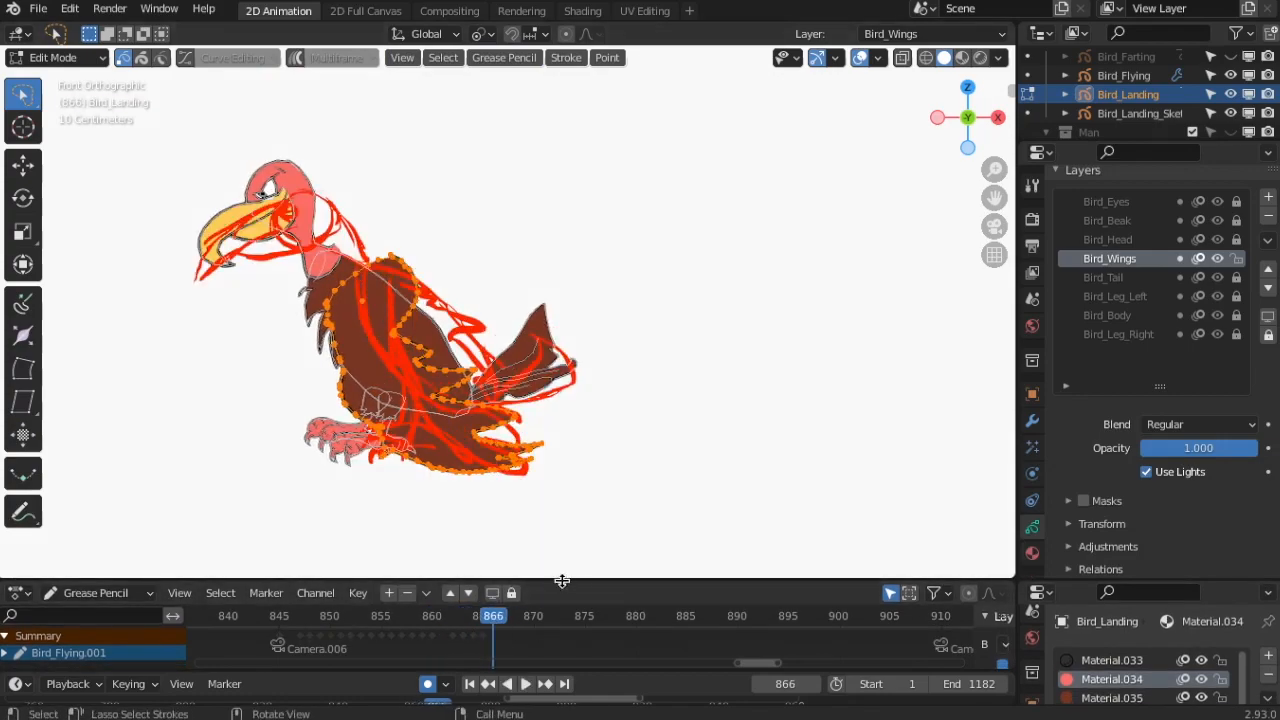
drag(562, 581, 550, 442)
- Push the wing's upper front edge inward in Sculpt Mode at frame 865, using the red sketch as a guide
click(484, 482)
scroll(506, 300, up, 4)
shift+middle_drag(506, 323, 690, 155)
drag(600, 442, 584, 596)
click(55, 57)
click(60, 119)
shift+middle_drag(512, 79, 490, 215)
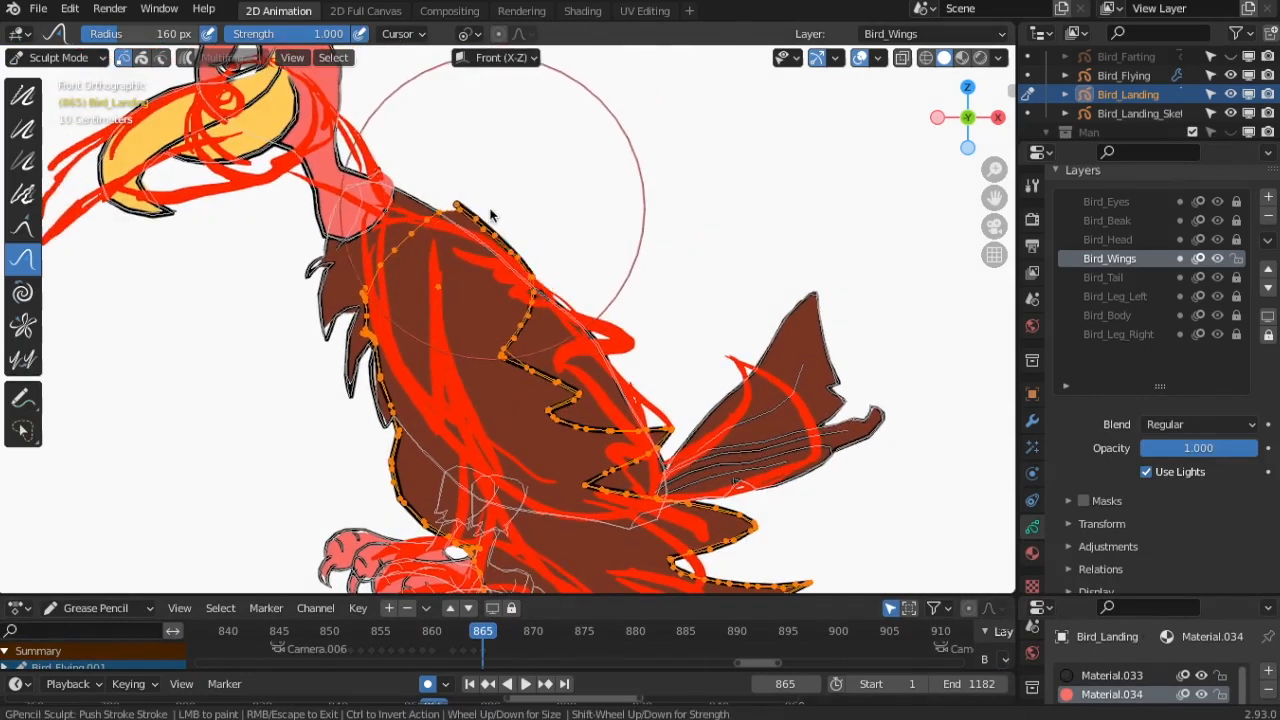
drag(372, 327, 418, 310)
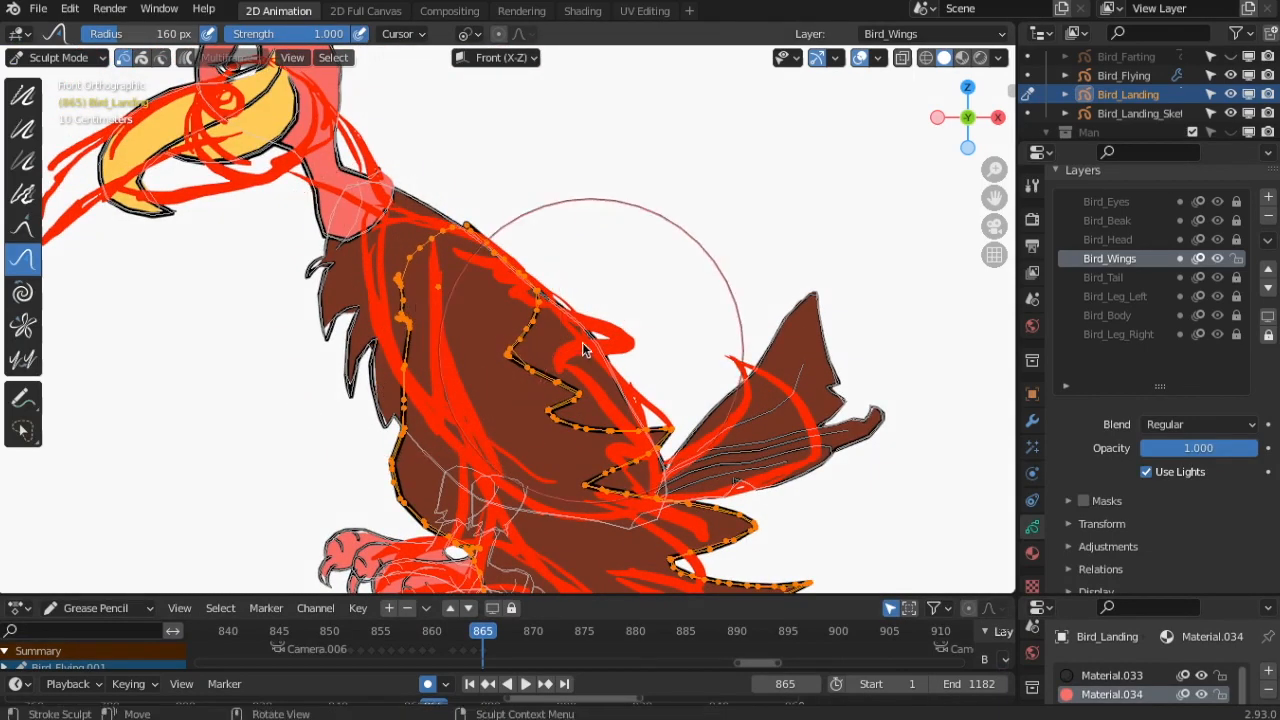
- Move the wing about 0.07 m toward the tail at frame 865 and reshape its shoulder outline in Sculpt Mode
shift+middle_drag(586, 349, 542, 212)
key(Tab)
key(g)
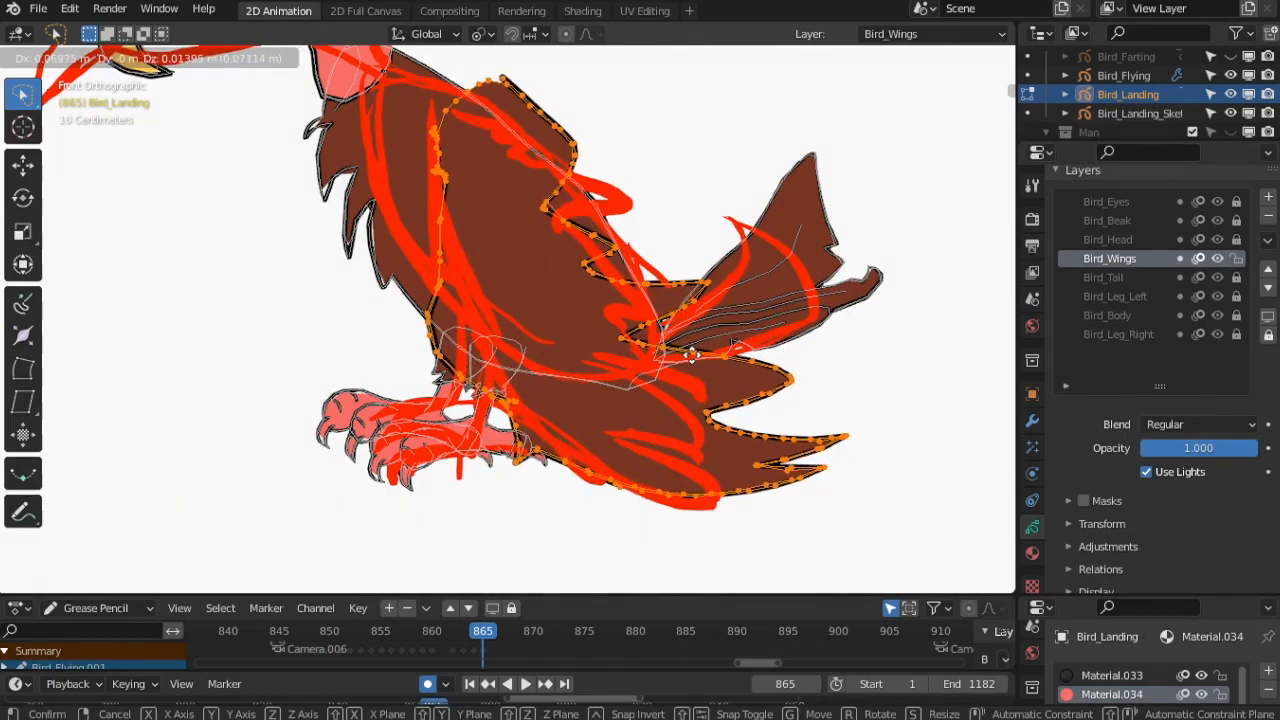
click(693, 353)
click(55, 57)
click(45, 121)
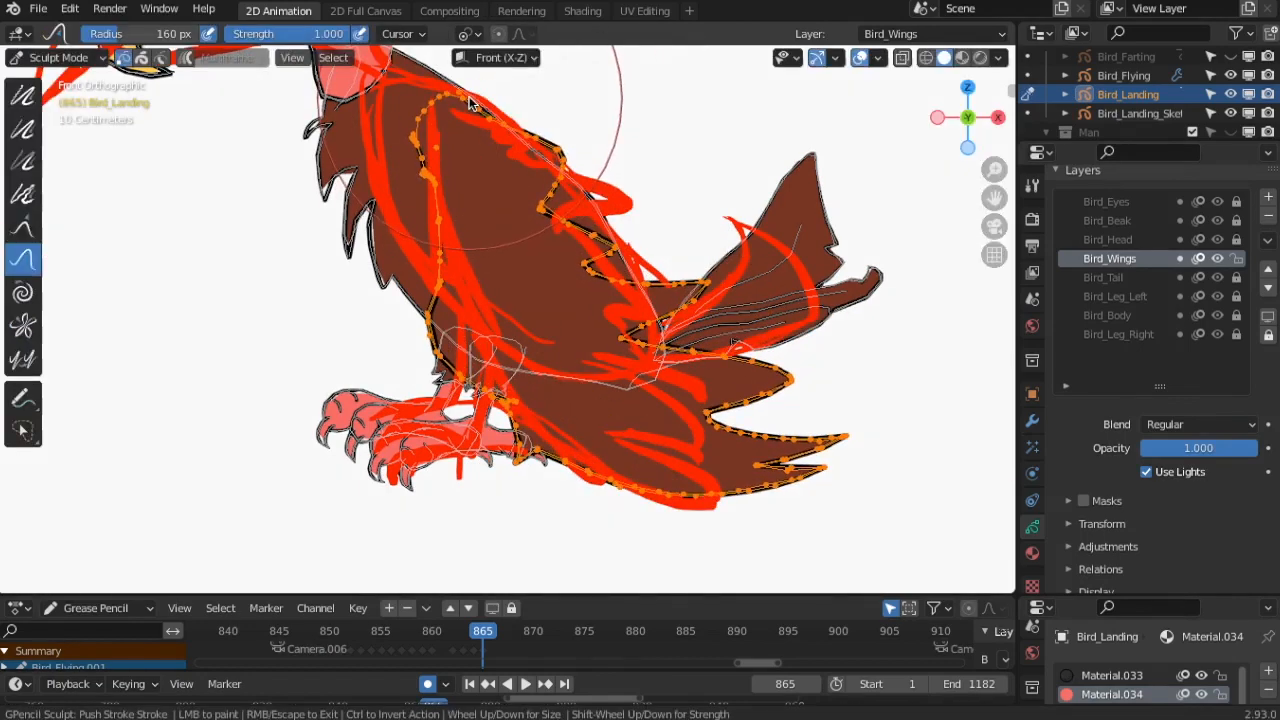
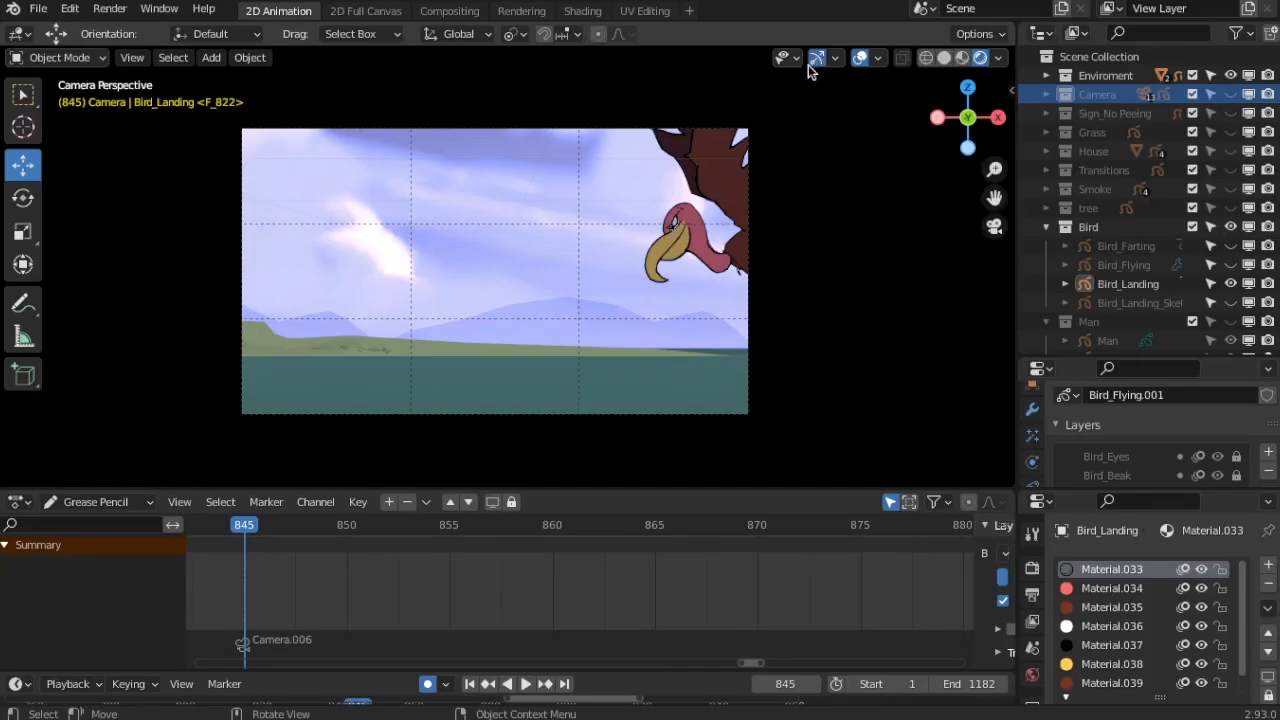
- Select the Bird_Landing object in the camera view and reposition it up and to the right at frames 845 and 846
click(719, 273)
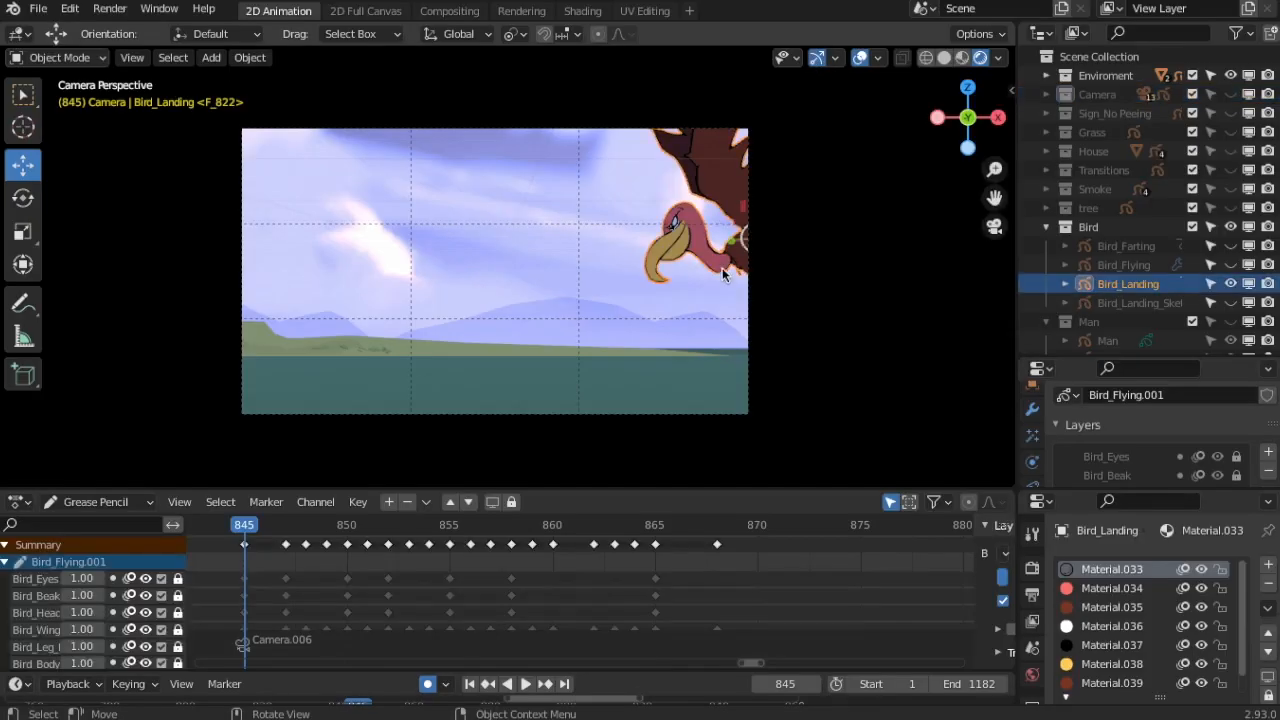
key(g)
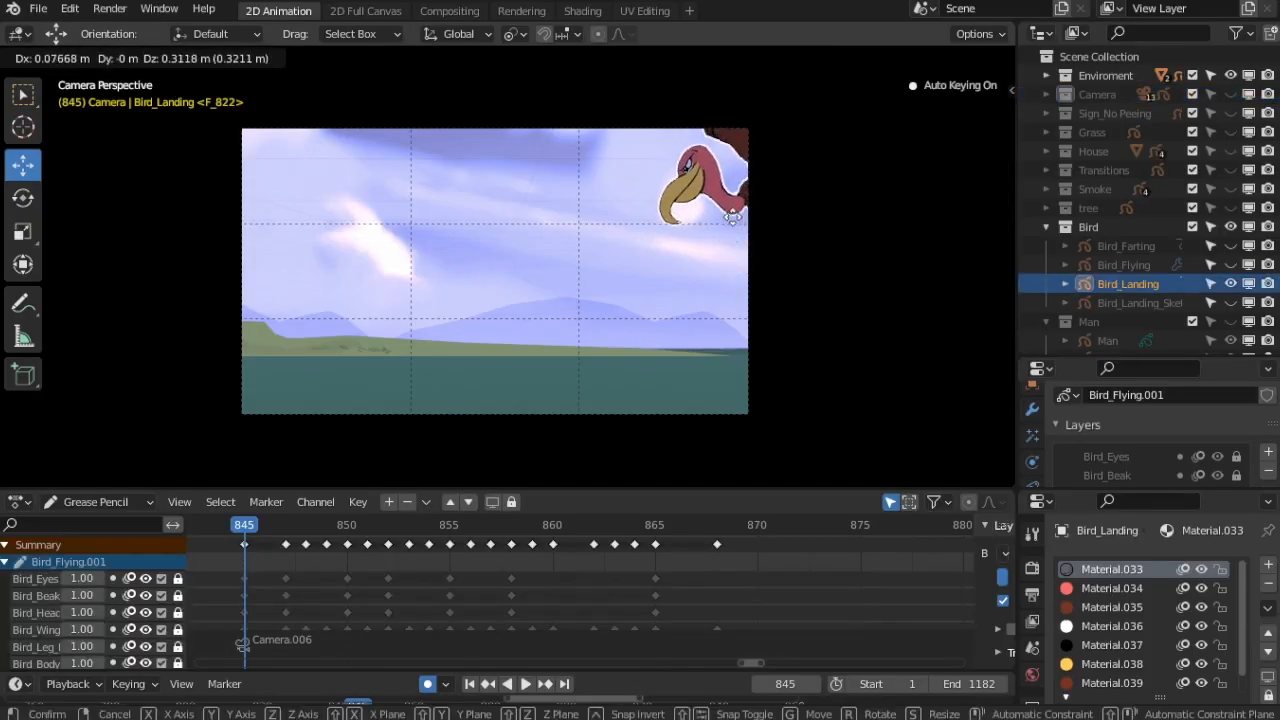
click(733, 215)
key(Right)
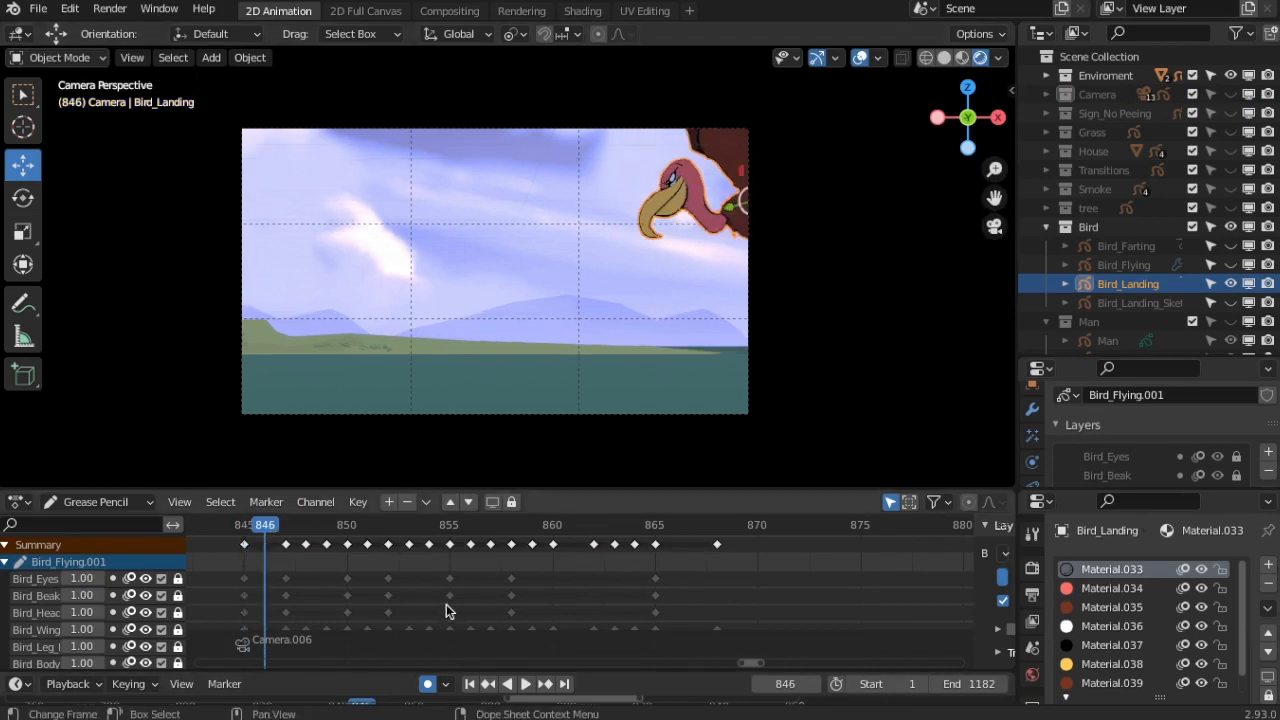
key(g)
click(741, 236)
- Raise the bird about 0.49 m at frame 848 and rotate it so its head tips downward
key(Right)
key(Right)
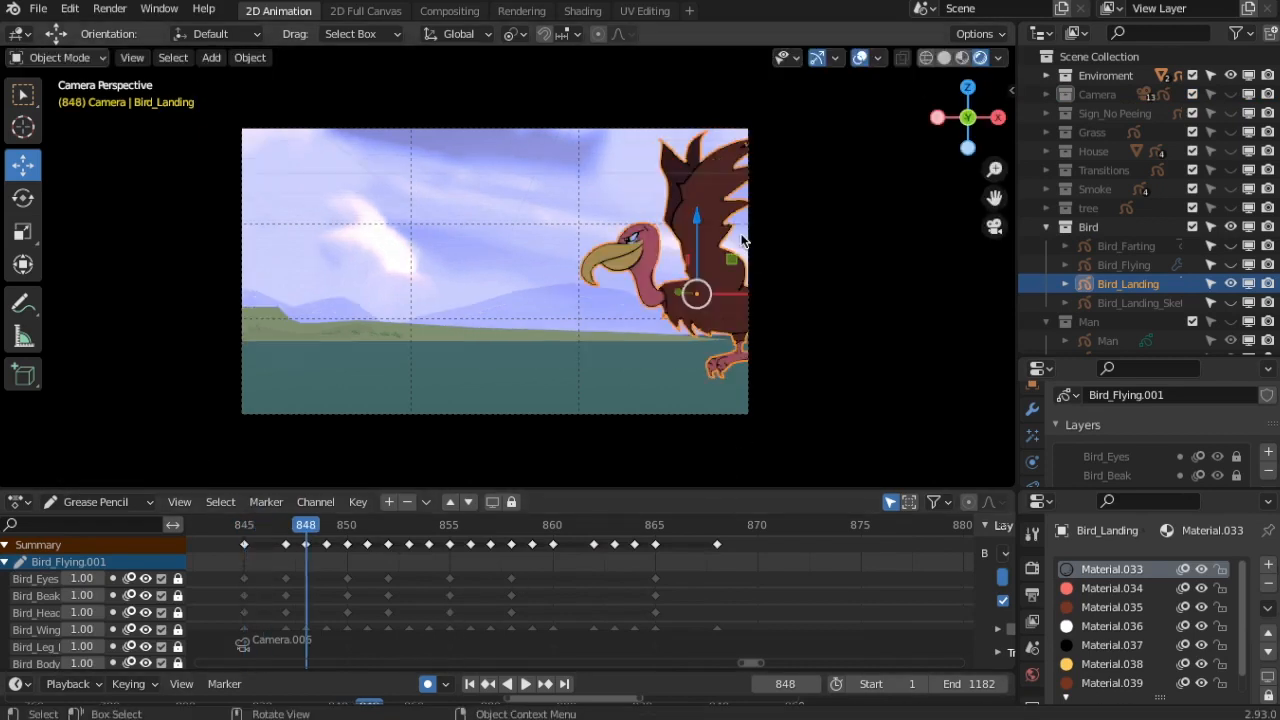
key(g)
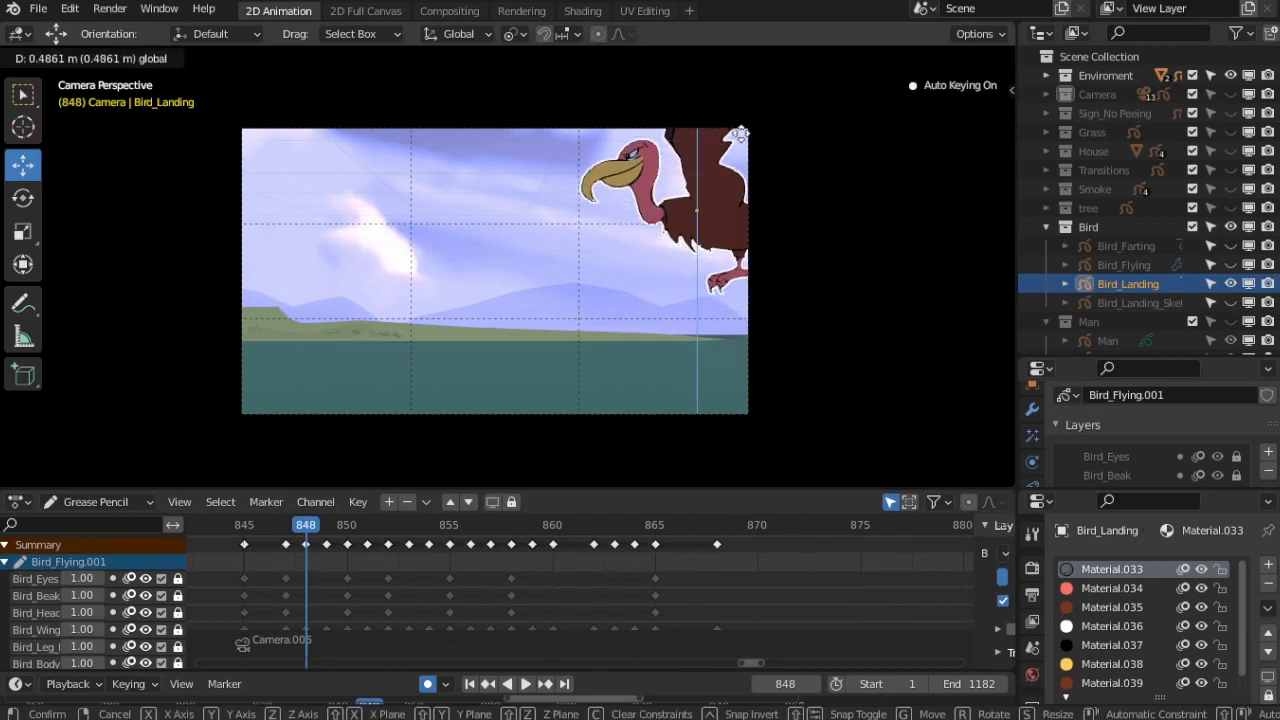
click(700, 148)
key(r)
click(657, 312)
- Compare the neighbouring poses and raise the bird about 0.45 m at frame 850
key(Left)
key(Left)
key(Right)
key(Right)
key(Right)
key(Right)
drag(697, 236, 699, 170)
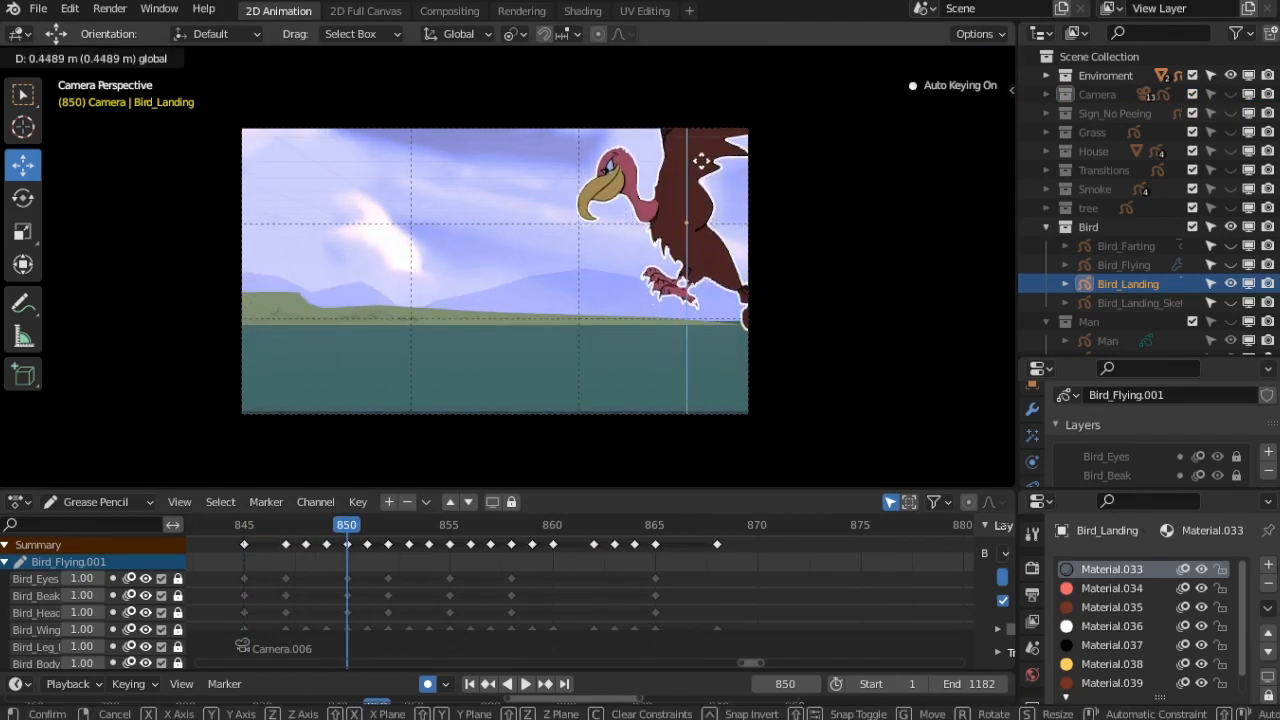
click(701, 161)
- Switch the viewport to Material Preview shading and shift the bird about 0.06 m to the left at frame 850
click(876, 58)
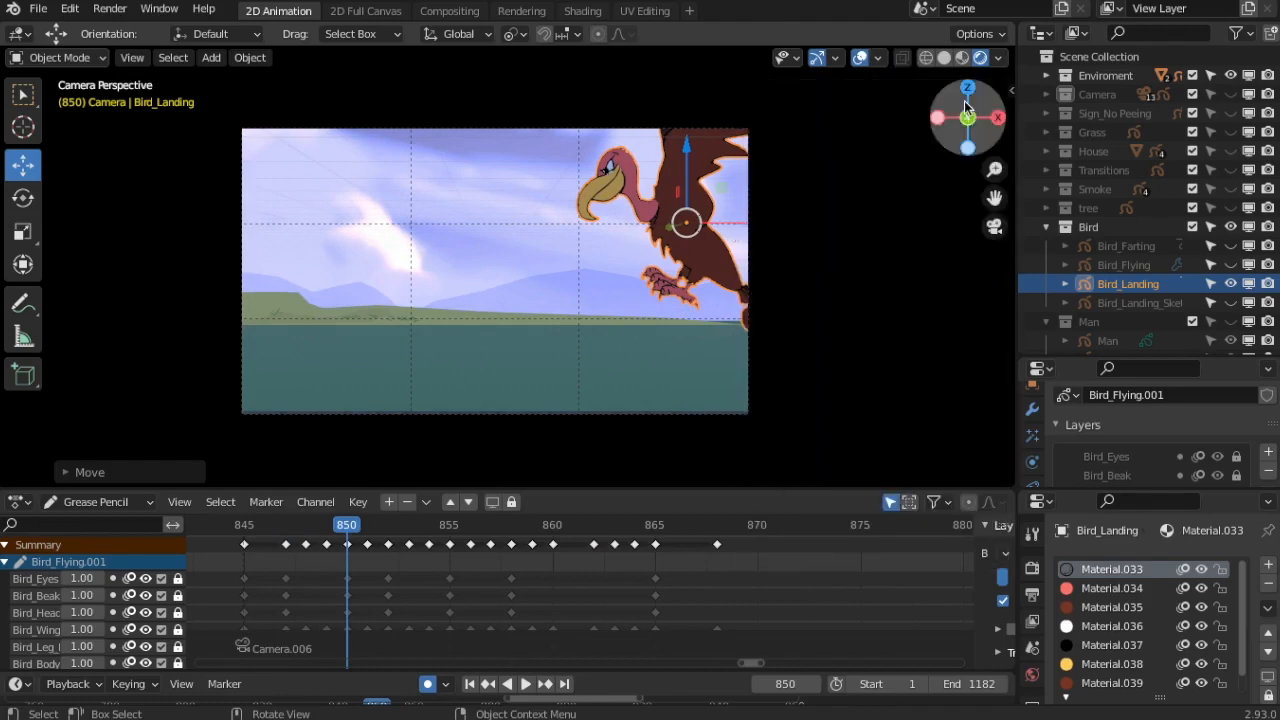
click(962, 58)
scroll(697, 188, up, 4)
scroll(729, 261, down, 2)
drag(844, 208, 828, 208)
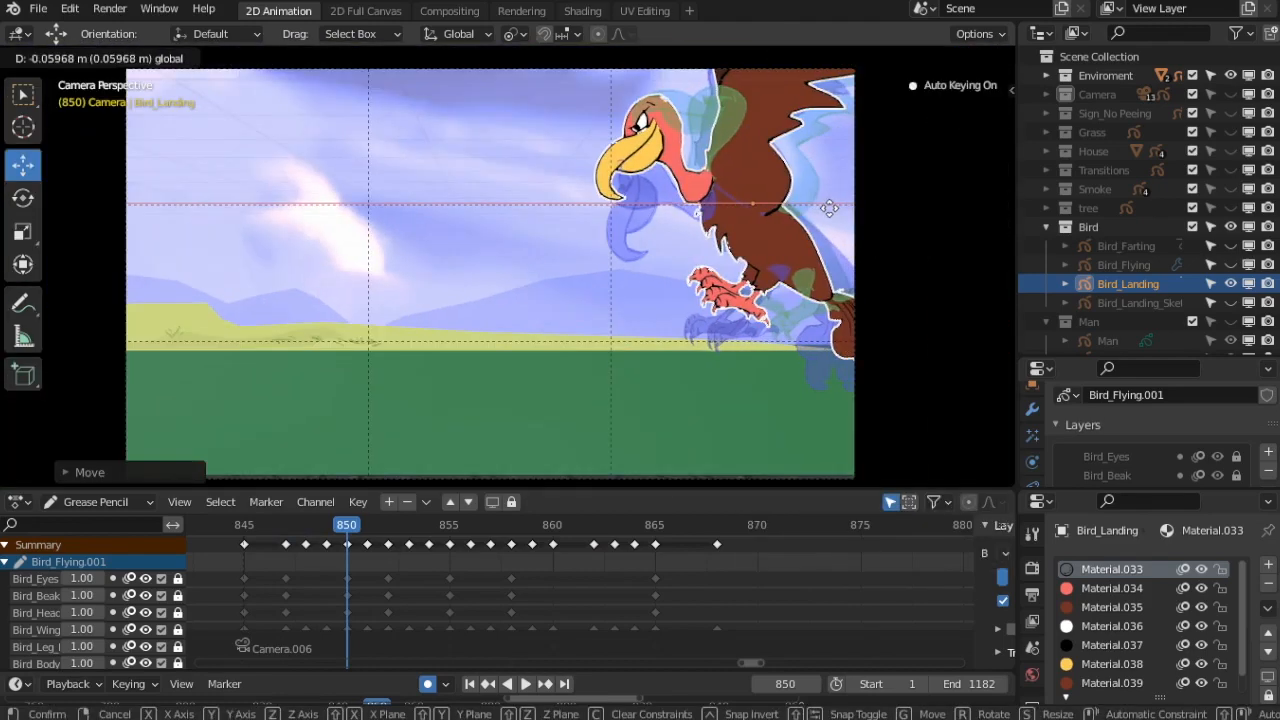
- Nudge the bird slightly upward at frame 848
key(Left)
key(Left)
drag(783, 132, 783, 113)
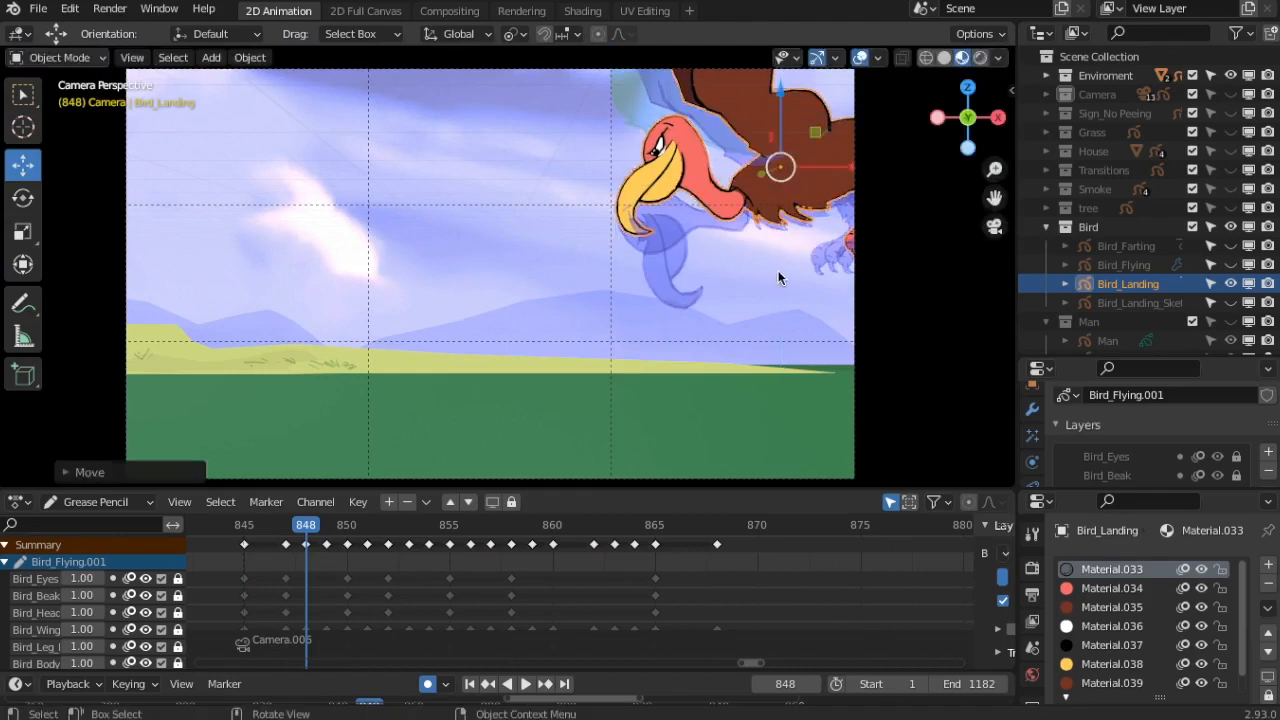
- Move the bird up and to the right at frame 852 to line up with the ghosts of the preceding poses
key(Right)
key(Right)
key(Right)
key(Right)
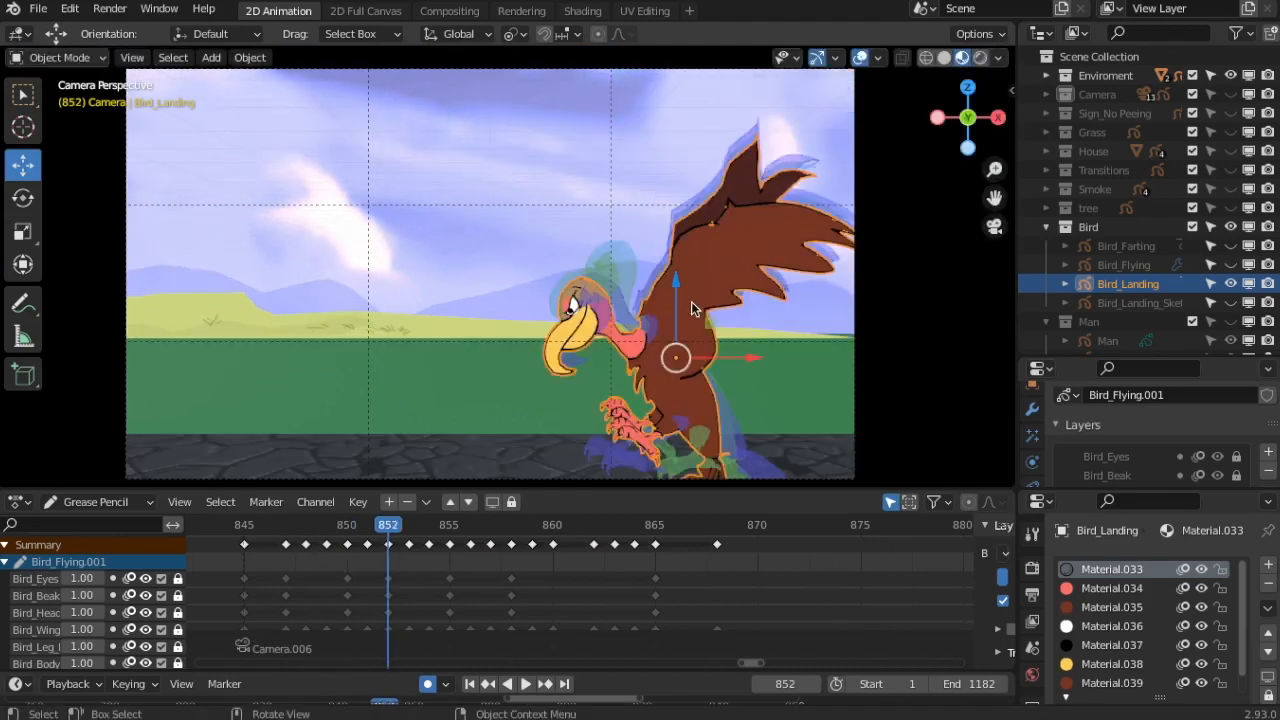
drag(675, 297, 720, 207)
key(Left)
key(Right)
drag(746, 266, 772, 256)
drag(704, 206, 707, 157)
- Raise the bird and shift it to the right at frame 855
key(Left)
key(Left)
key(Right)
key(Right)
key(Right)
key(Right)
key(Right)
drag(594, 344, 600, 203)
drag(672, 258, 722, 261)
- Compare frames 852 to 855 and nudge the bird back to the left at frame 855
key(Left)
key(Right)
key(Left)
key(Left)
key(Left)
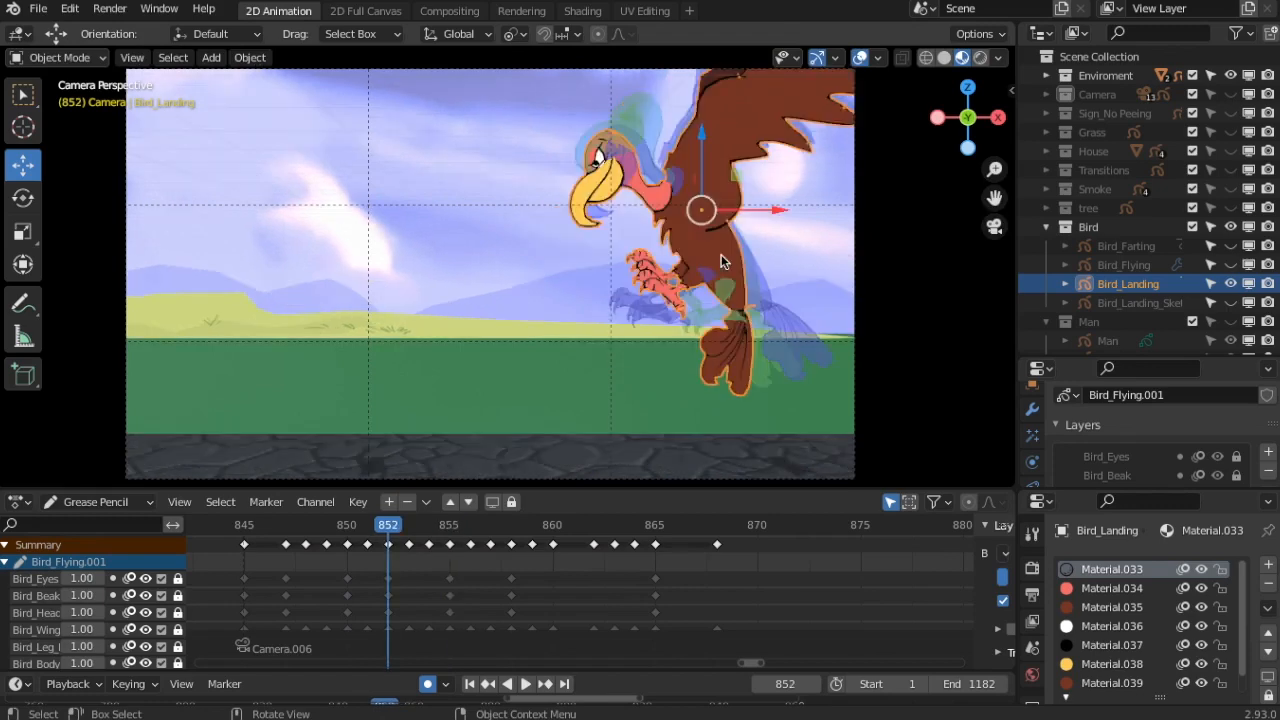
key(Right)
key(Right)
key(Right)
drag(721, 259, 699, 260)
- Raise the bird at frame 856, and move it up and to the left at frame 858
key(Right)
drag(598, 328, 619, 221)
key(Left)
key(Right)
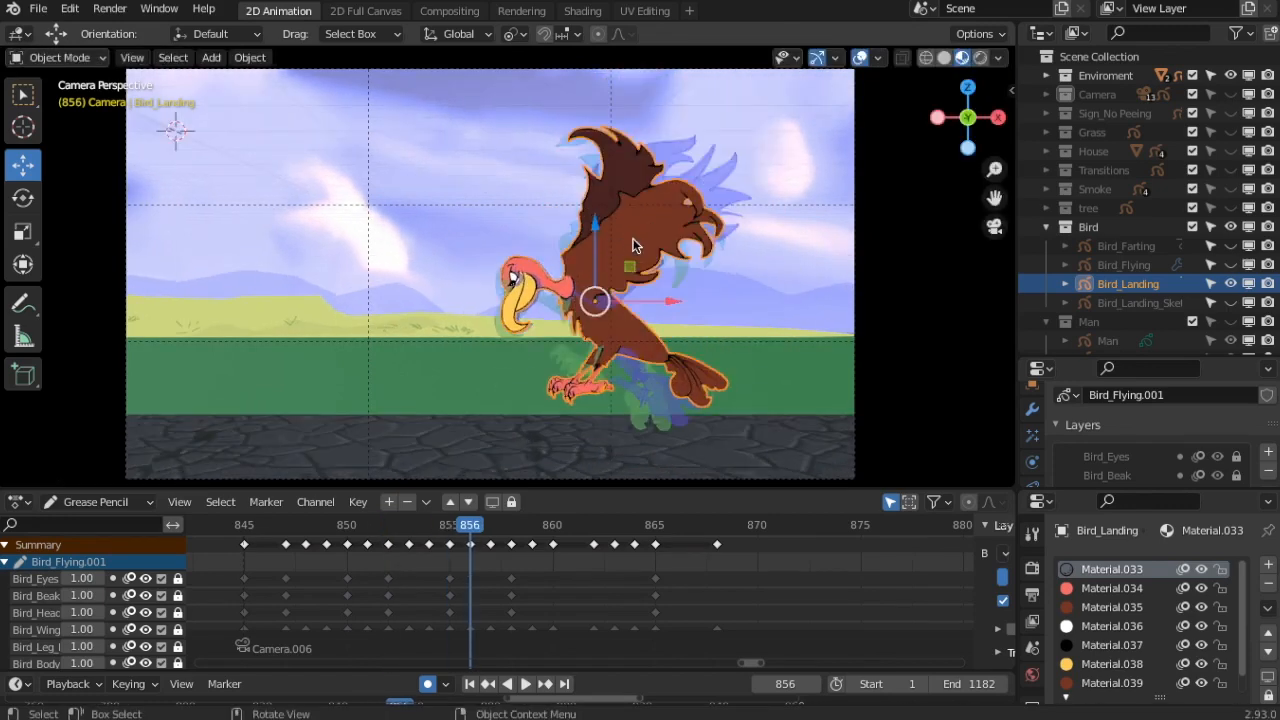
key(Right)
key(Right)
drag(632, 343, 553, 277)
- Step back to frame 852 and forward to 858 to check the bird's descent path
key(Left)
key(Left)
key(Left)
key(Left)
key(Left)
key(Left)
key(Right)
key(Right)
key(Right)
key(Right)
key(Right)
key(Right)
- Move the bird up and to the left at frame 860 so it stands on the pavement
key(Right)
key(Right)
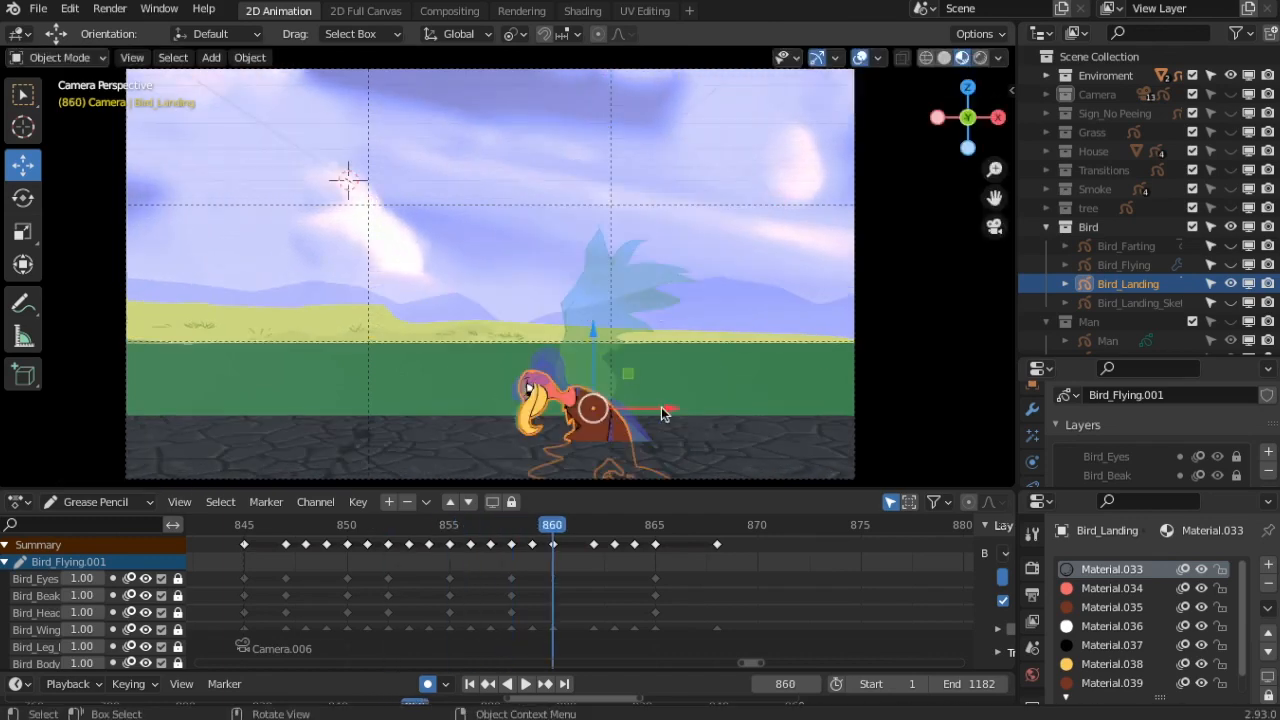
key(g)
drag(516, 276, 517, 273)
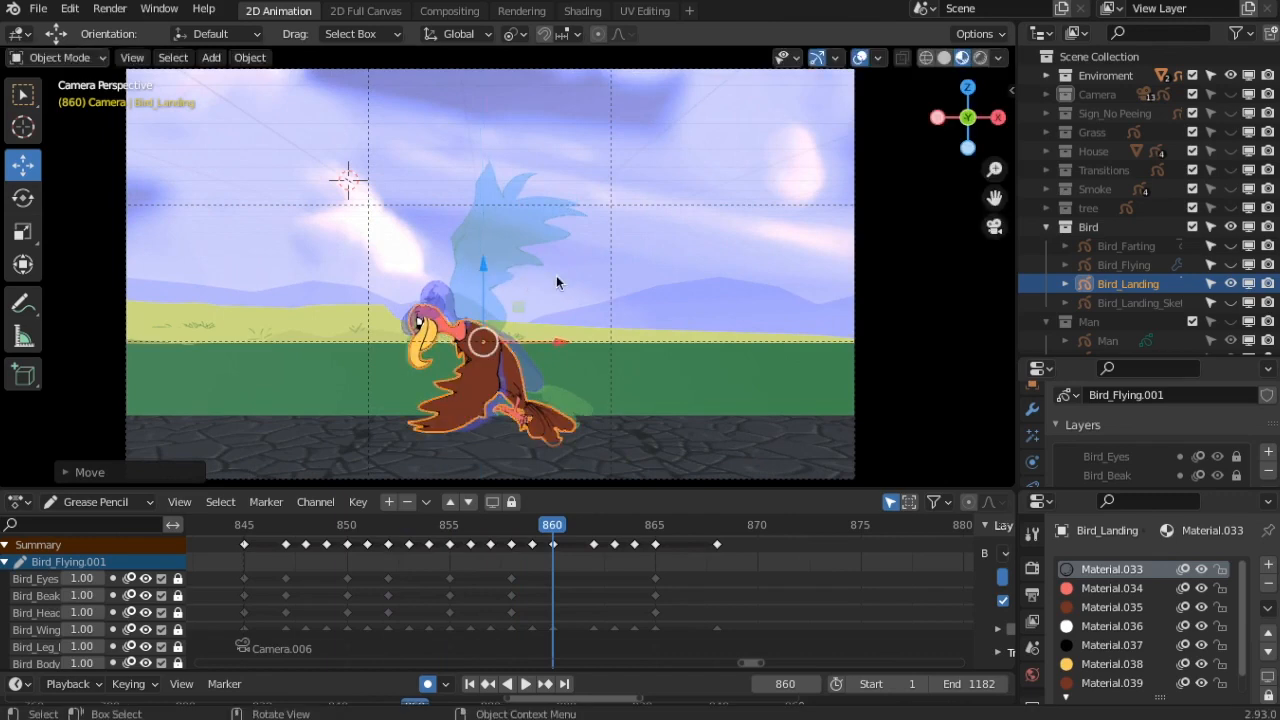
- Compare frames 858 and 860, and shift the bird further left at frame 860
key(Left)
key(Left)
key(Right)
key(Right)
drag(553, 343, 504, 345)
- Reposition the bird at frame 862 to continue its path from the preceding pose
key(Left)
key(Left)
key(Right)
key(Right)
key(Right)
key(Right)
drag(640, 416, 463, 415)
drag(417, 360, 512, 331)
- Step through frames 855 to 862 to check the continuity of the bird's landing path
key(Left)
key(Left)
key(Left)
key(Left)
key(Left)
key(Left)
key(Left)
key(Right)
key(Right)
key(Right)
key(Right)
key(Right)
key(Right)
key(Right)
- Move the bird up and to the left at frame 865 and unhide the Man collection
key(Right)
key(Right)
key(Right)
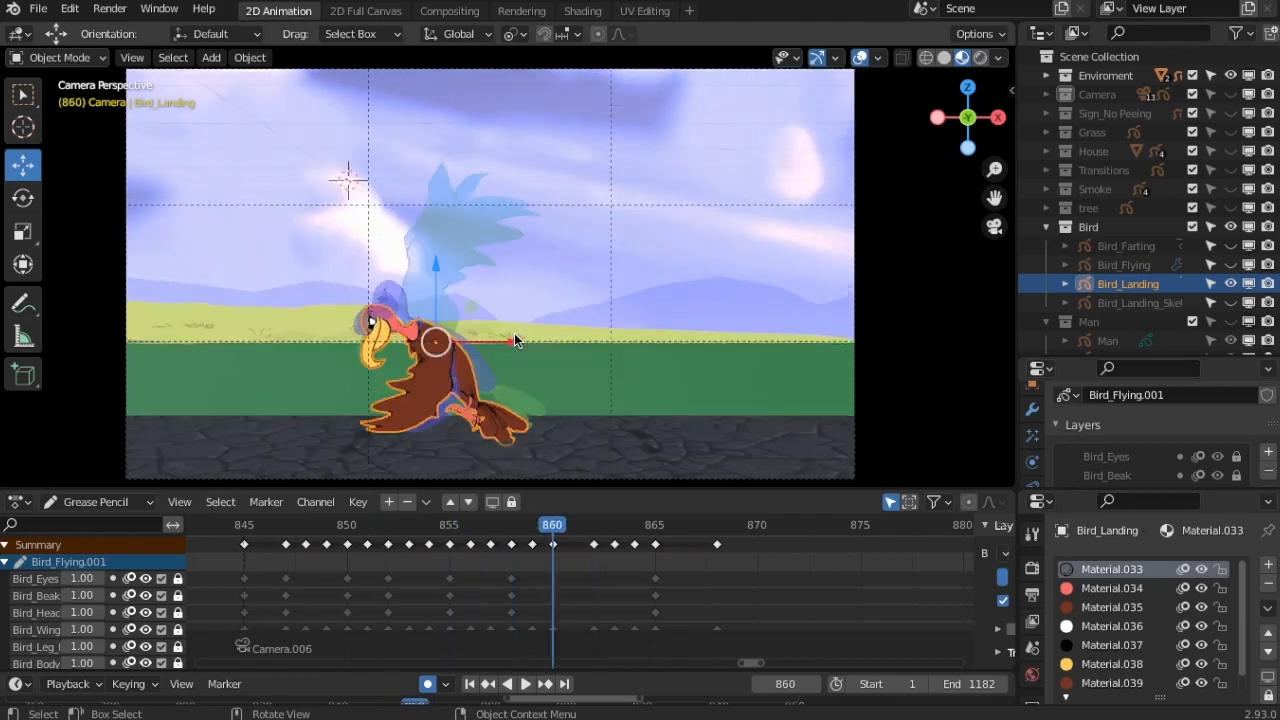
drag(639, 439, 543, 333)
scroll(1108, 250, down, 1)
click(1230, 280)
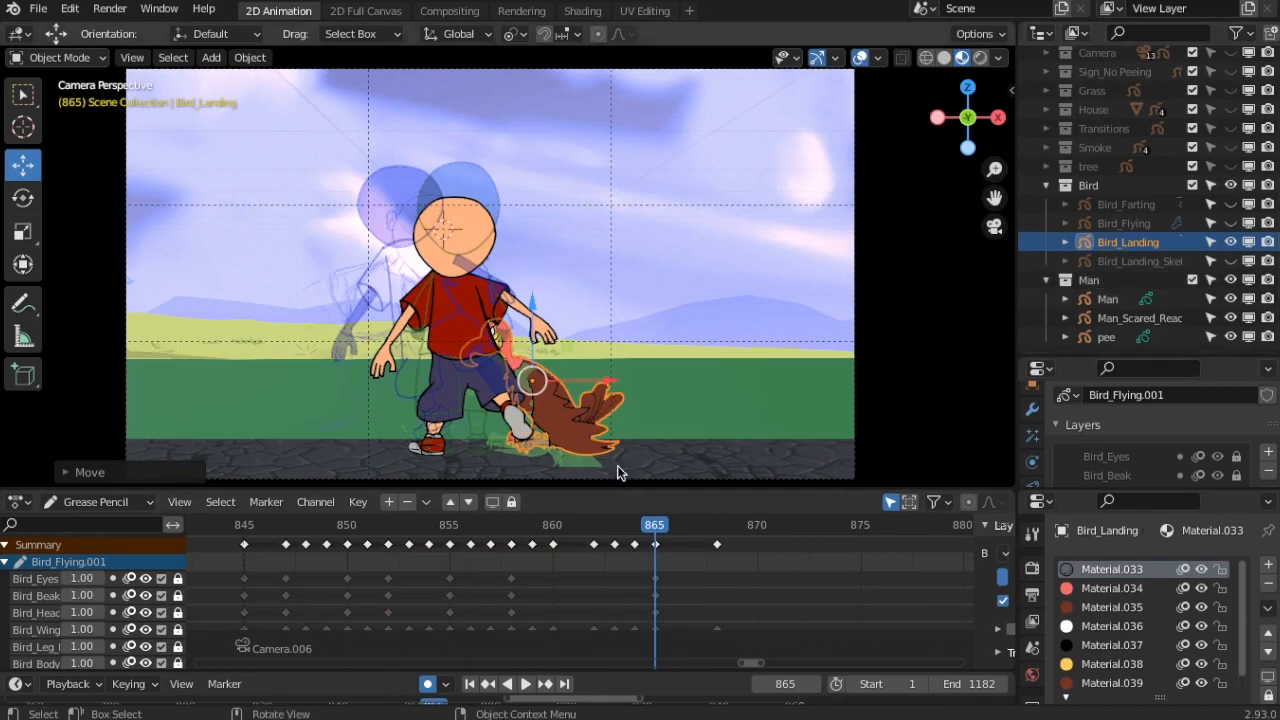
- Step back and forth through frames 850 to 865 to examine the bird's landing path relative to the man
key(Left)
key(Left)
key(Left)
key(Left)
key(Left)
key(Left)
key(Left)
key(Left)
key(Left)
key(Left)
key(Left)
key(Left)
key(Left)
key(Left)
key(Left)
key(Right)
key(Right)
key(Right)
key(Right)
key(Right)
key(Right)
key(Right)
key(Right)
key(Right)
key(Right)
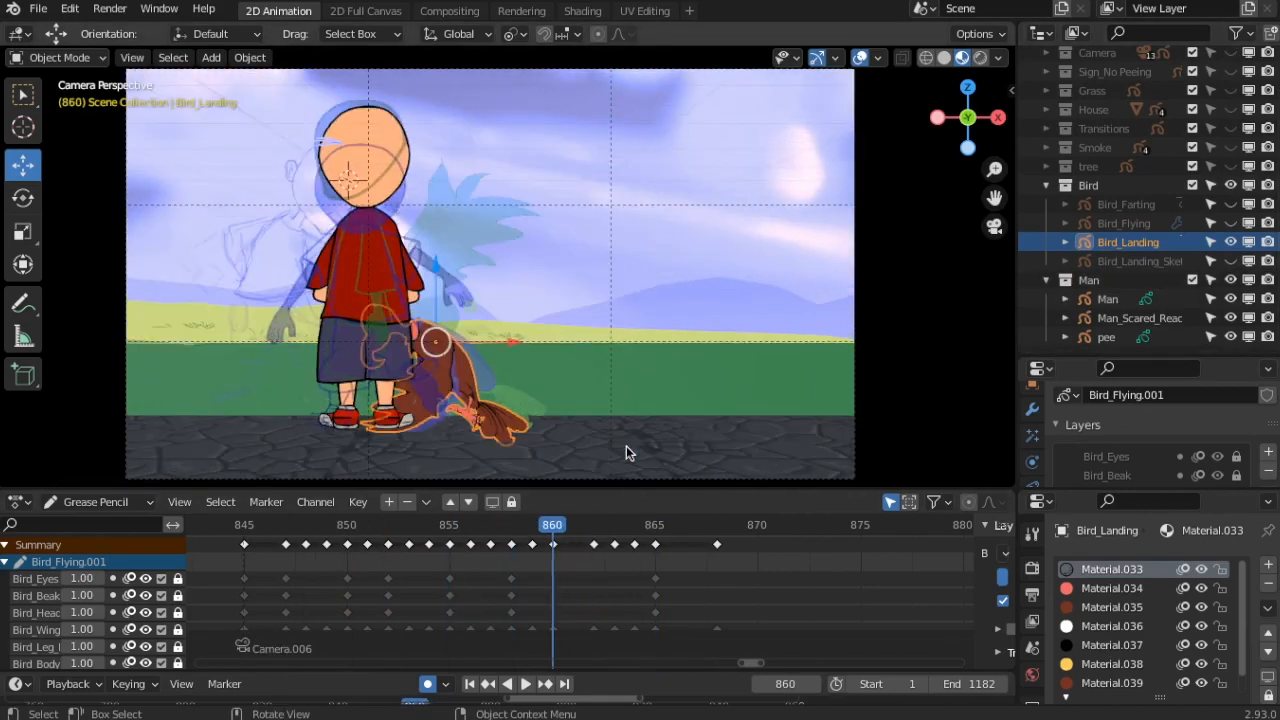
key(Right)
key(Right)
key(Left)
key(Left)
key(Left)
key(Left)
key(Left)
key(Right)
key(Right)
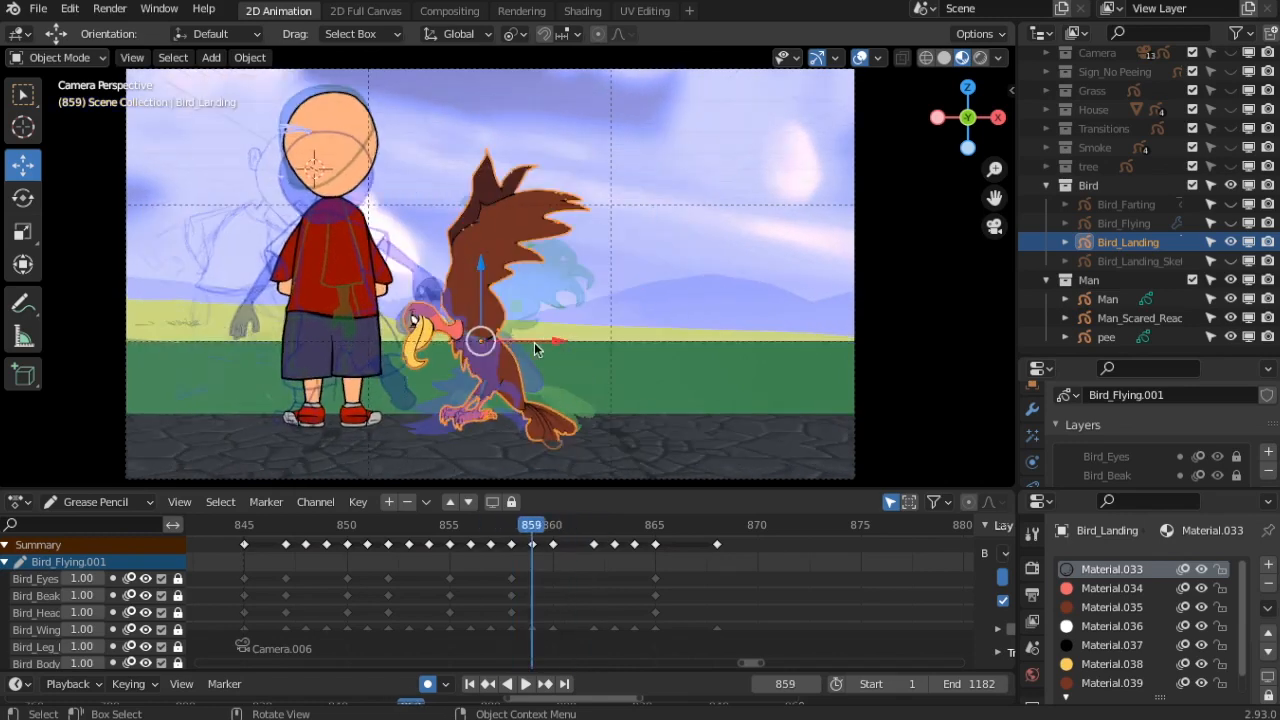
key(Left)
key(Left)
key(Left)
key(Left)
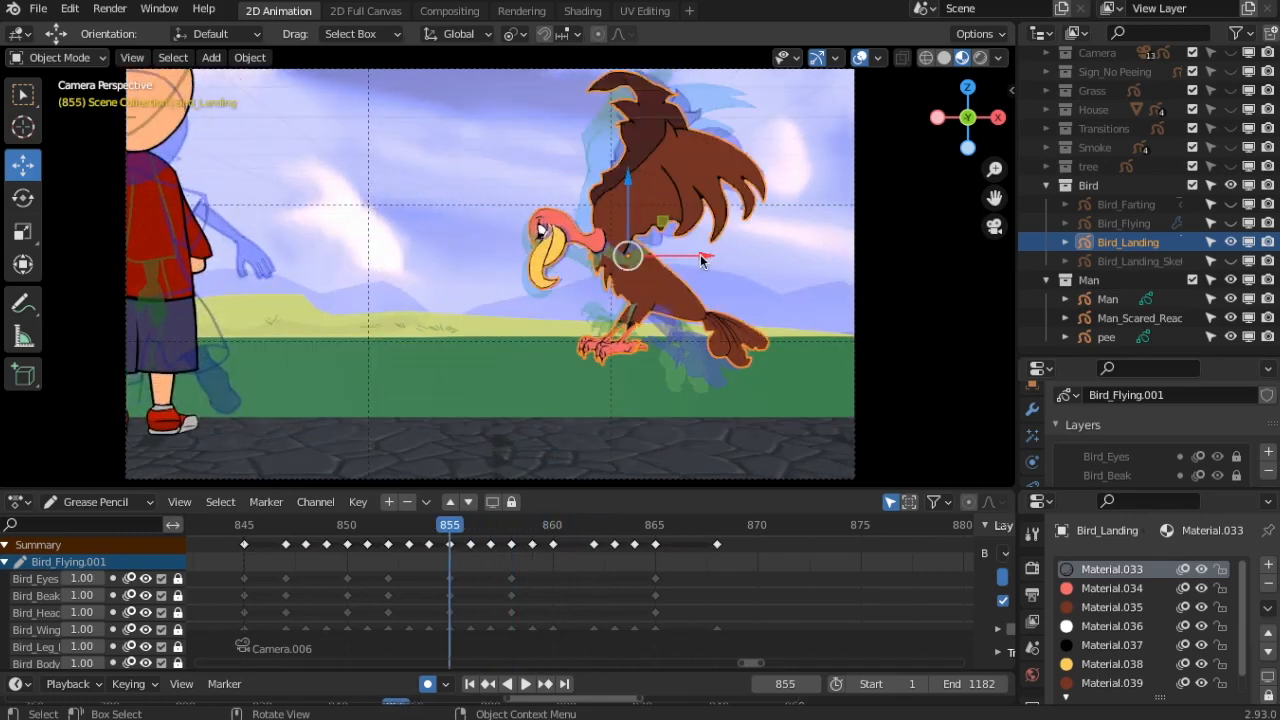
- Shift the bird to the right and up at frame 858 to keep more distance from the man
key(Right)
key(g)
key(Right)
key(Right)
drag(590, 339, 631, 339)
drag(565, 290, 568, 259)
- Compare frames 858 to 862, and move the bird well to the right and slightly up at frame 860
key(Right)
key(Right)
key(Right)
key(Right)
key(Left)
key(Left)
key(Left)
key(Left)
key(Right)
key(Right)
drag(432, 350, 624, 325)
drag(556, 283, 557, 269)
- Check the bird's pose at frame 858 against 862, and move the bird to the right at frame 862
key(Left)
key(Left)
key(Right)
key(Right)
key(Right)
key(Right)
drag(483, 355, 639, 352)
click(587, 377)
key(Down)
click(587, 377)
- Move the bird to the right at frame 865 so it stands clear of the man's raised foot
key(Right)
key(Right)
key(Right)
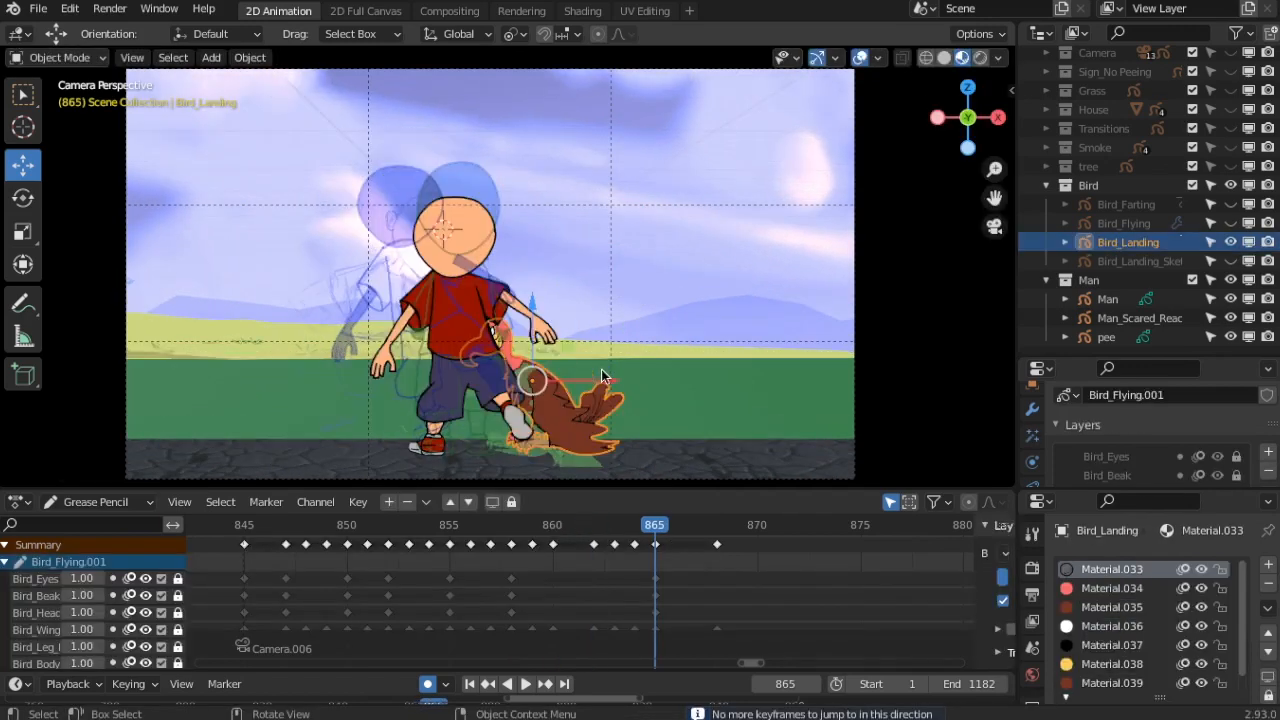
key(g)
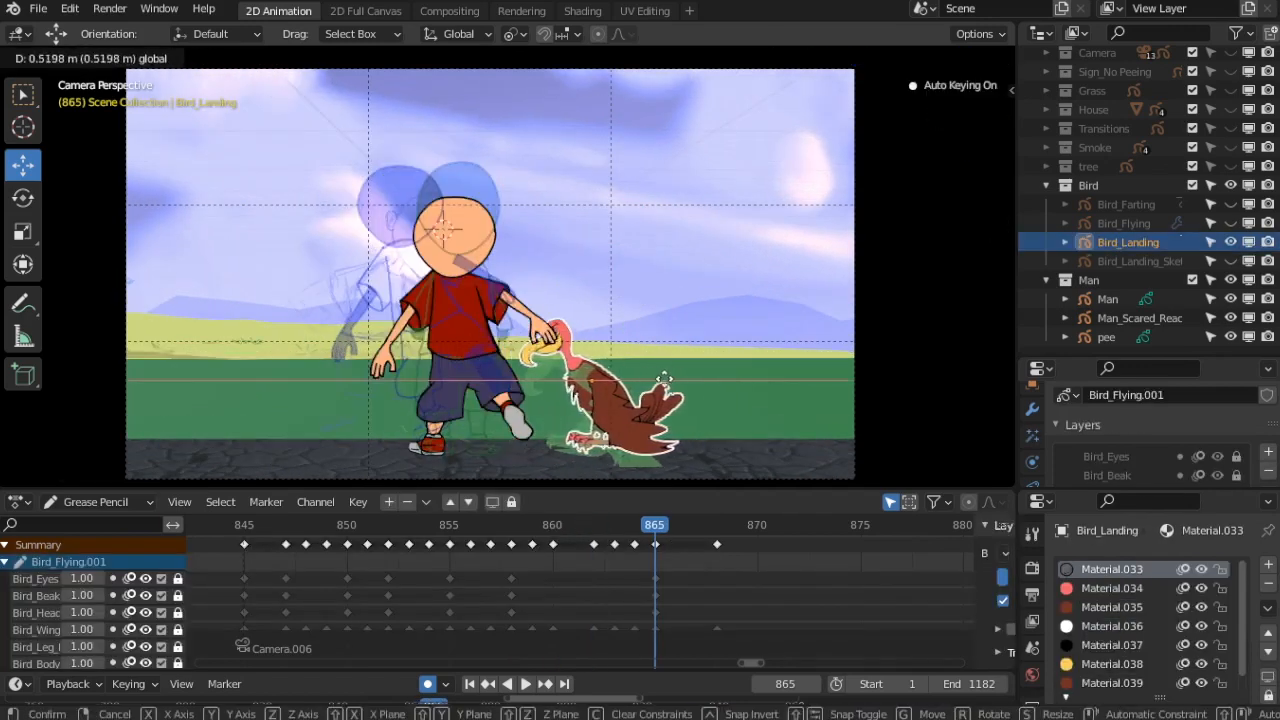
click(672, 372)
- Step between frames 865 and 869 to examine where the landed bird sits in the camera shot
key(Right)
key(Right)
key(Right)
key(Right)
scroll(589, 417, down, 2)
scroll(589, 417, up, 2)
key(Up)
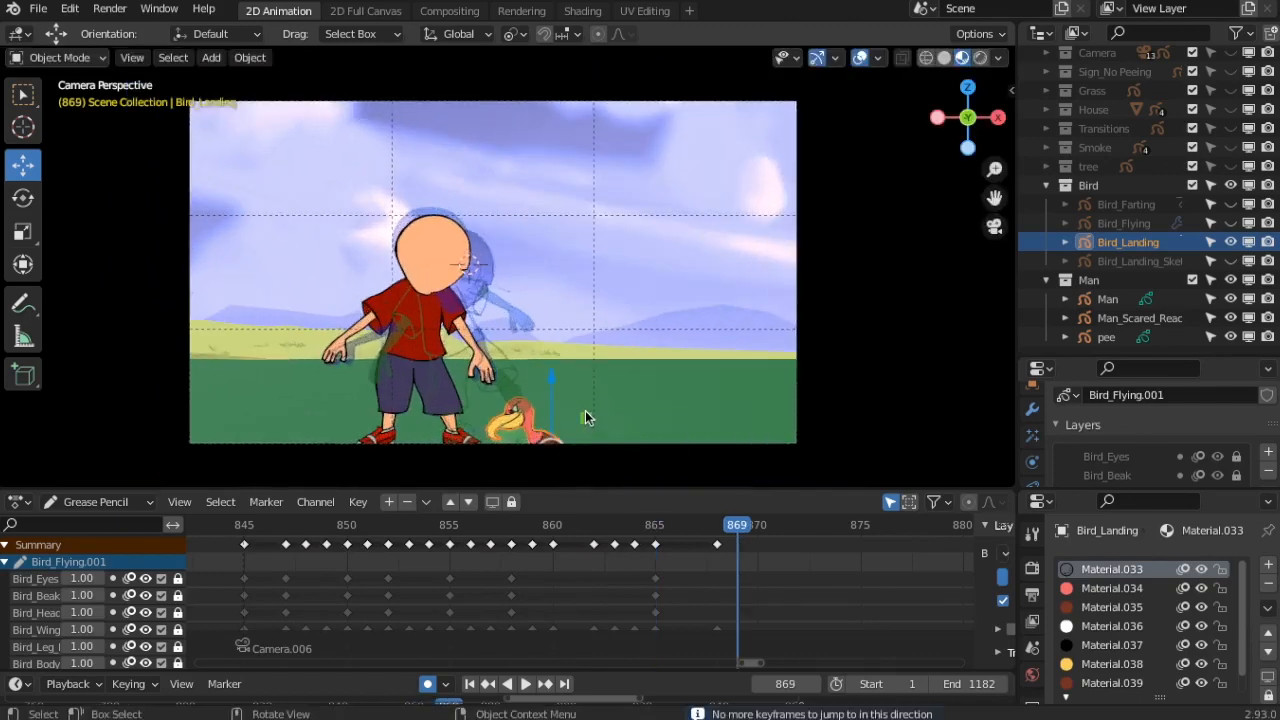
key(Left)
key(Left)
key(Left)
key(Left)
key(Right)
key(Right)
key(Right)
key(Right)
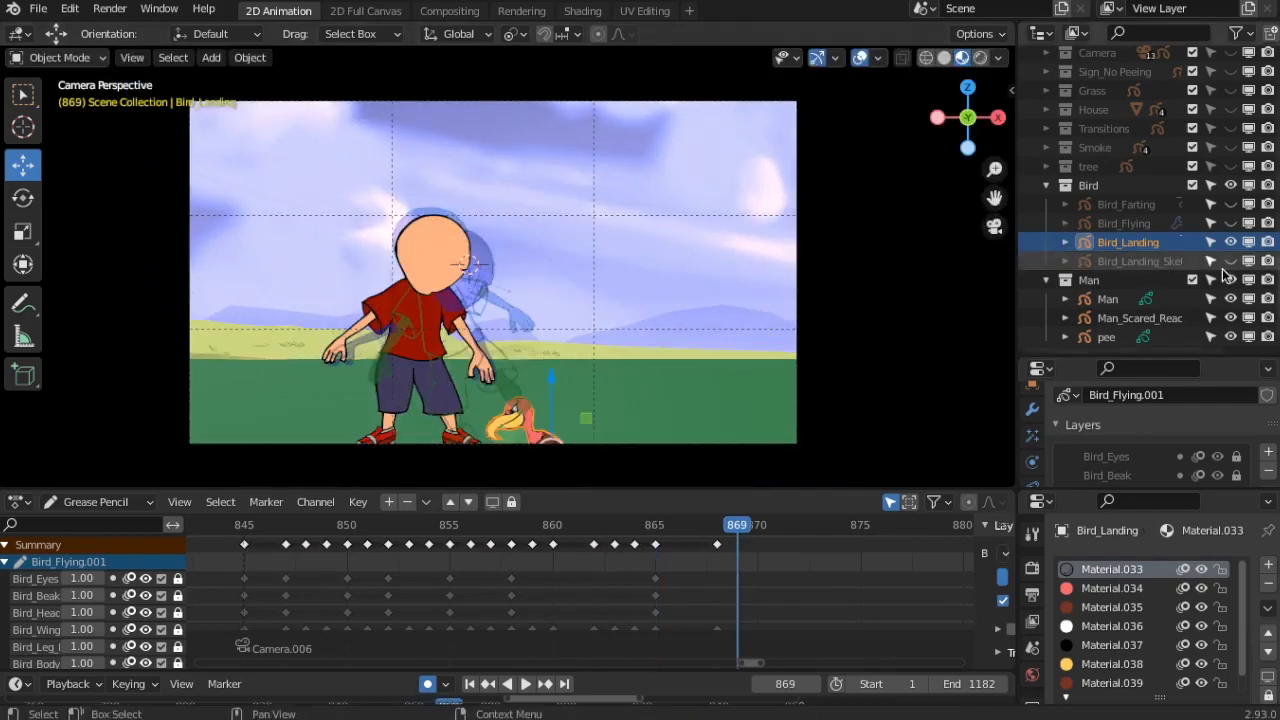
- Unhide the Bird_Landing sketch object and compare it with the bird from frame 869 back to 862
shift+middle_drag(601, 355, 680, 195)
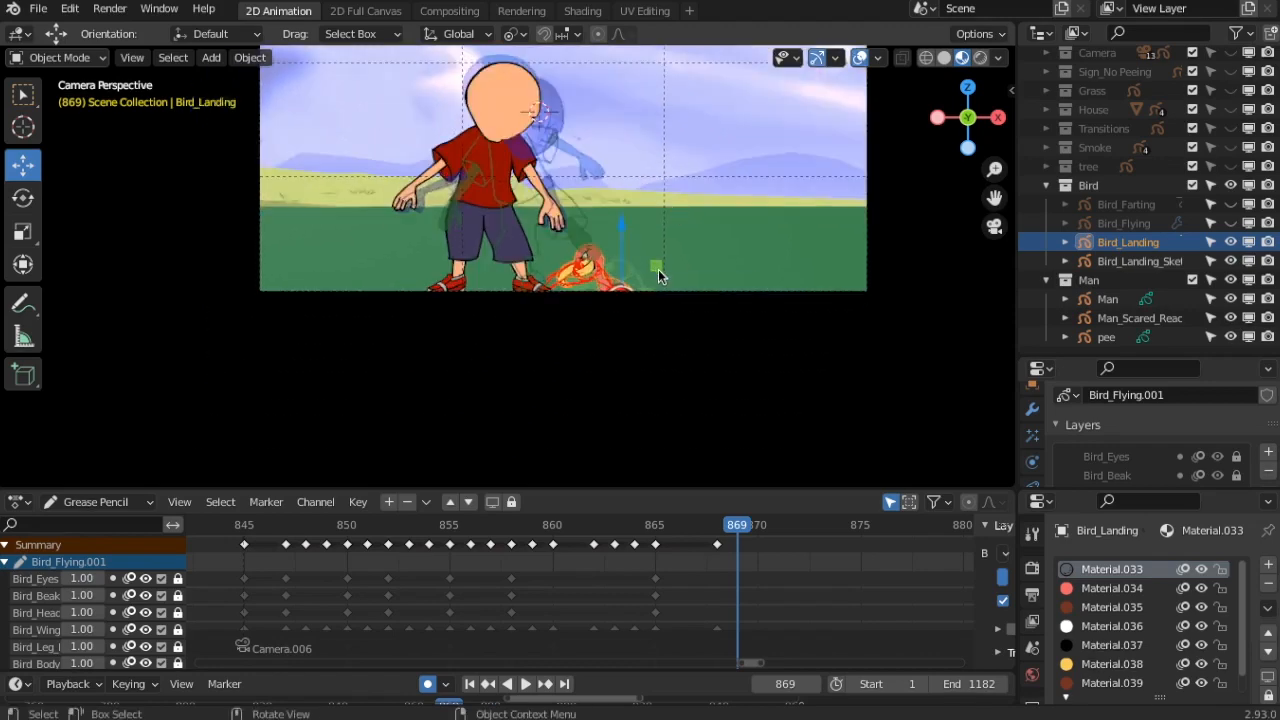
key(Left)
key(Left)
key(Left)
key(Left)
key(Left)
key(Left)
key(Left)
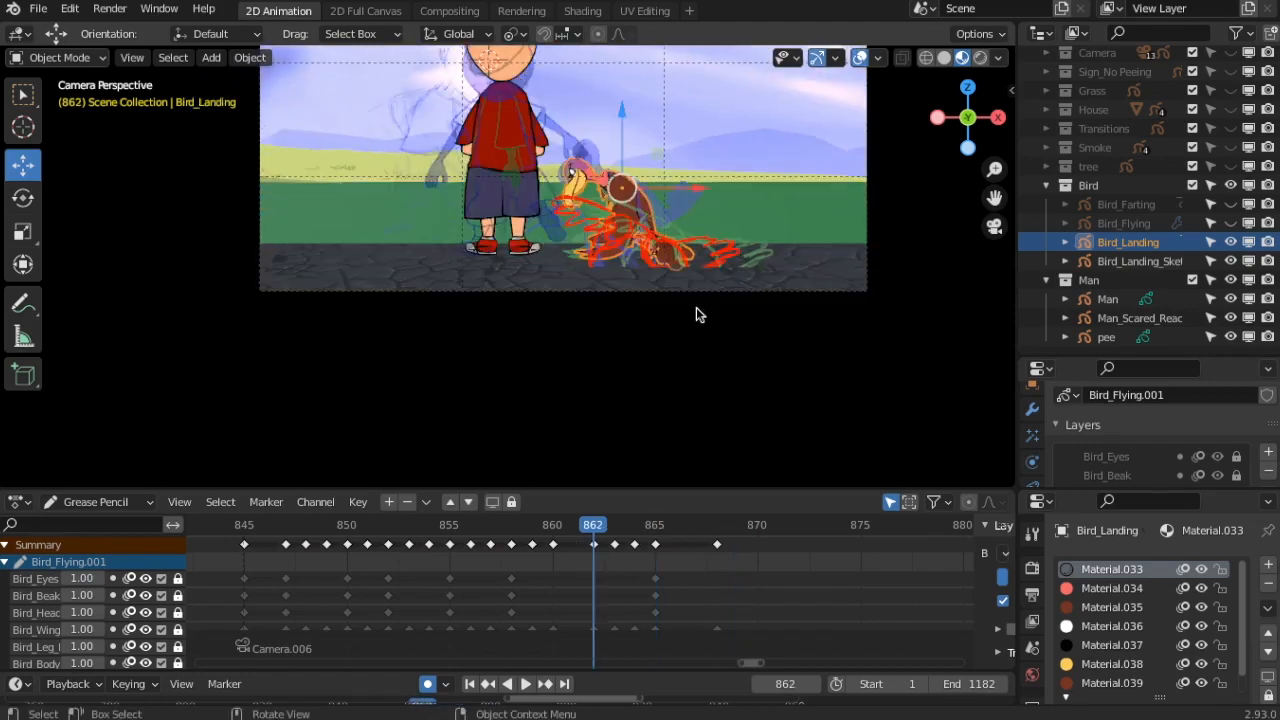
- Run repeatedly back and forth through the landing frames to compare the bird's motion with the sketch overlay
key(Down)
key(Down)
key(Up)
key(Up)
key(Up)
key(Up)
key(Up)
key(Up)
key(Up)
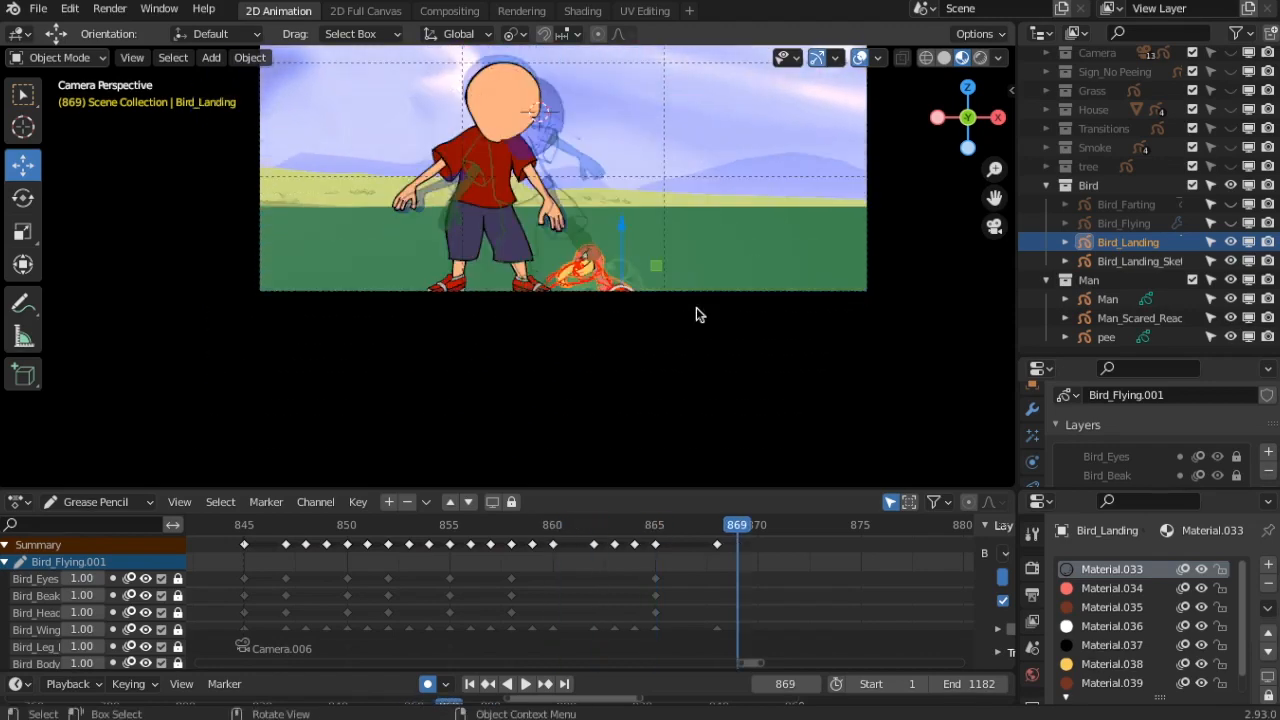
key(Down)
key(Down)
key(Down)
key(Down)
key(Down)
key(Down)
key(Down)
key(Down)
key(Down)
key(Down)
key(Down)
key(Down)
key(Down)
key(Down)
key(Down)
key(Down)
key(Down)
key(Down)
key(Down)
key(Down)
scroll(832, 273, down, 3)
key(Up)
key(Up)
key(Up)
key(Up)
key(Up)
key(Up)
key(Up)
key(Up)
key(Up)
key(Up)
key(Up)
key(Up)
key(Up)
key(Up)
key(Up)
key(Up)
key(Up)
key(Up)
key(Up)
key(Up)
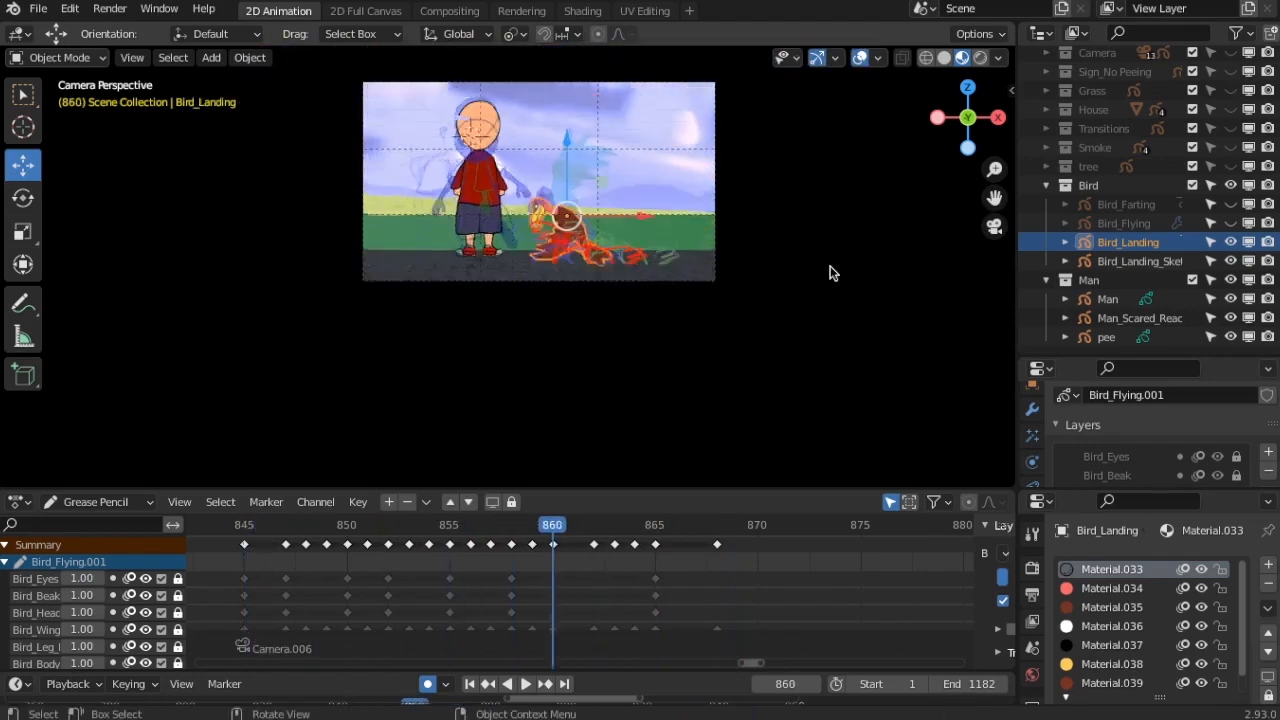
- Step back through the landing keyframes to the first one at frame 845, comparing the bird with the sketch overlay
key(Down)
key(Down)
key(Down)
key(Down)
key(Down)
key(Down)
key(Down)
key(Down)
key(Down)
key(Down)
key(Down)
key(Down)
key(Down)
key(Down)
key(Down)
key(Down)
key(Down)
key(Down)
key(Down)
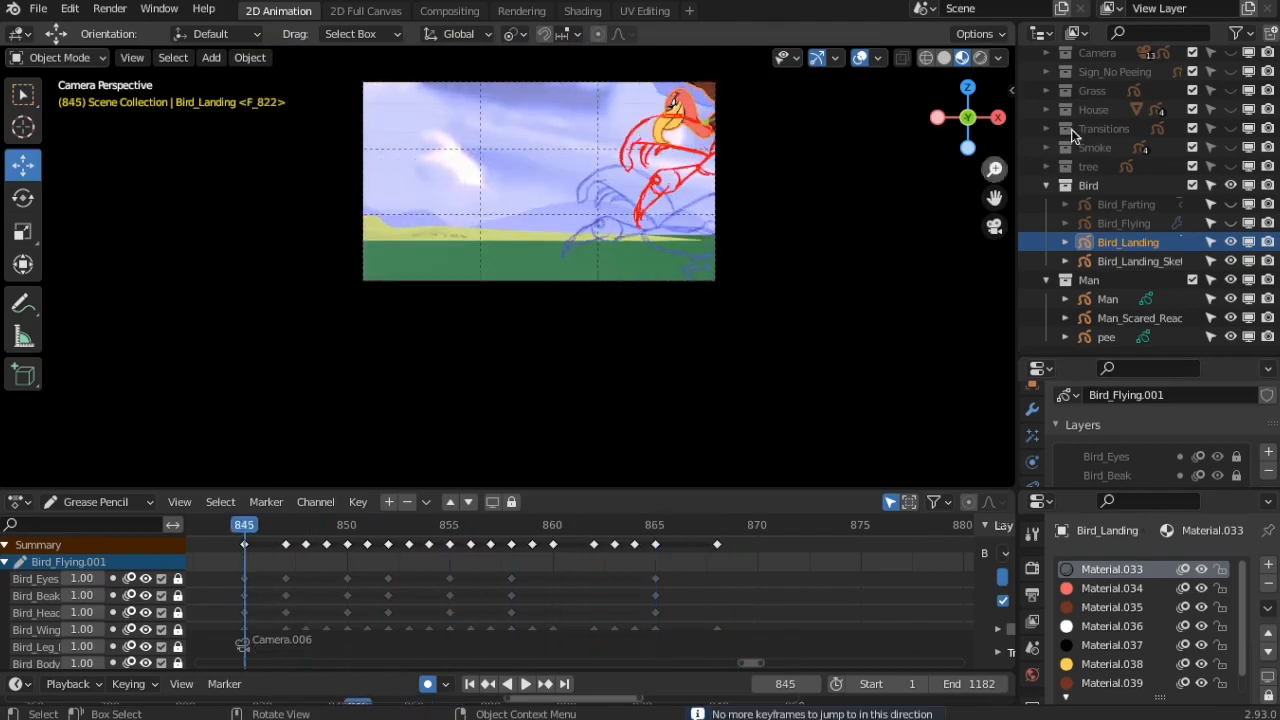
- Hide the Bird_Landing sketch, deselect the bird, and play and scrub the landing from frame 845 to about 870 in the camera shot
scroll(589, 283, up, 3)
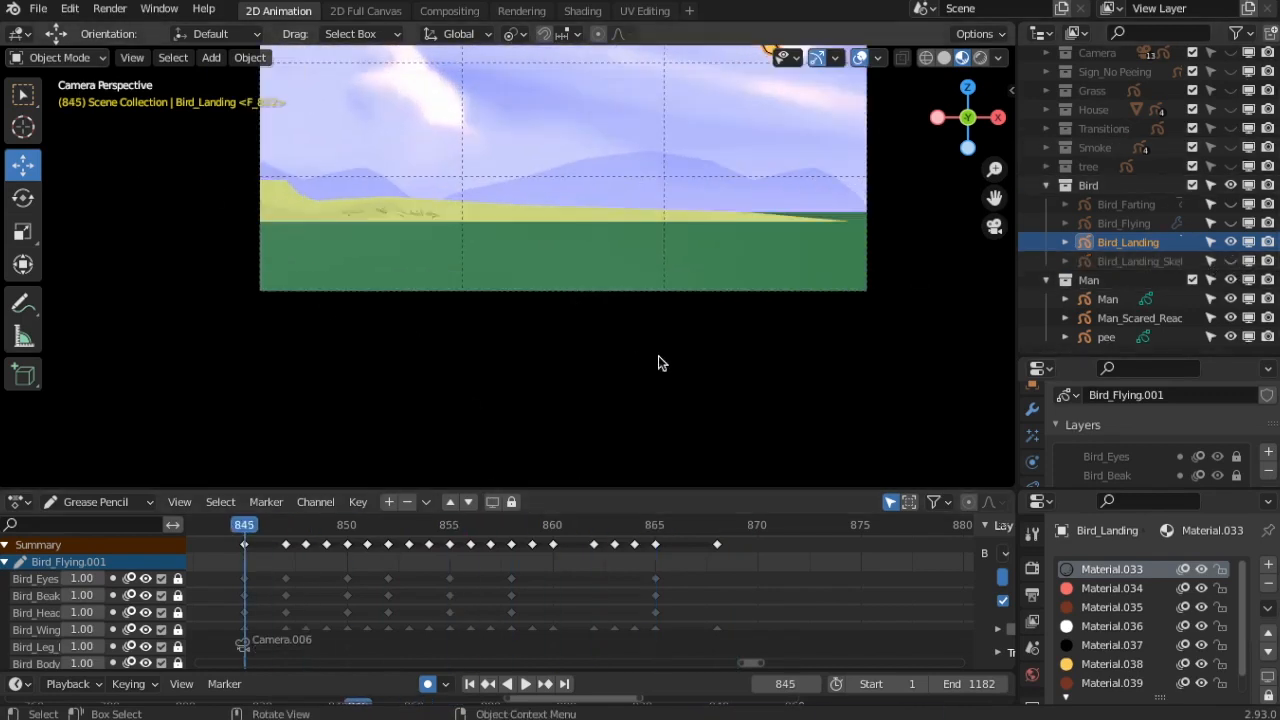
shift+middle_drag(658, 356, 599, 71)
click(567, 109)
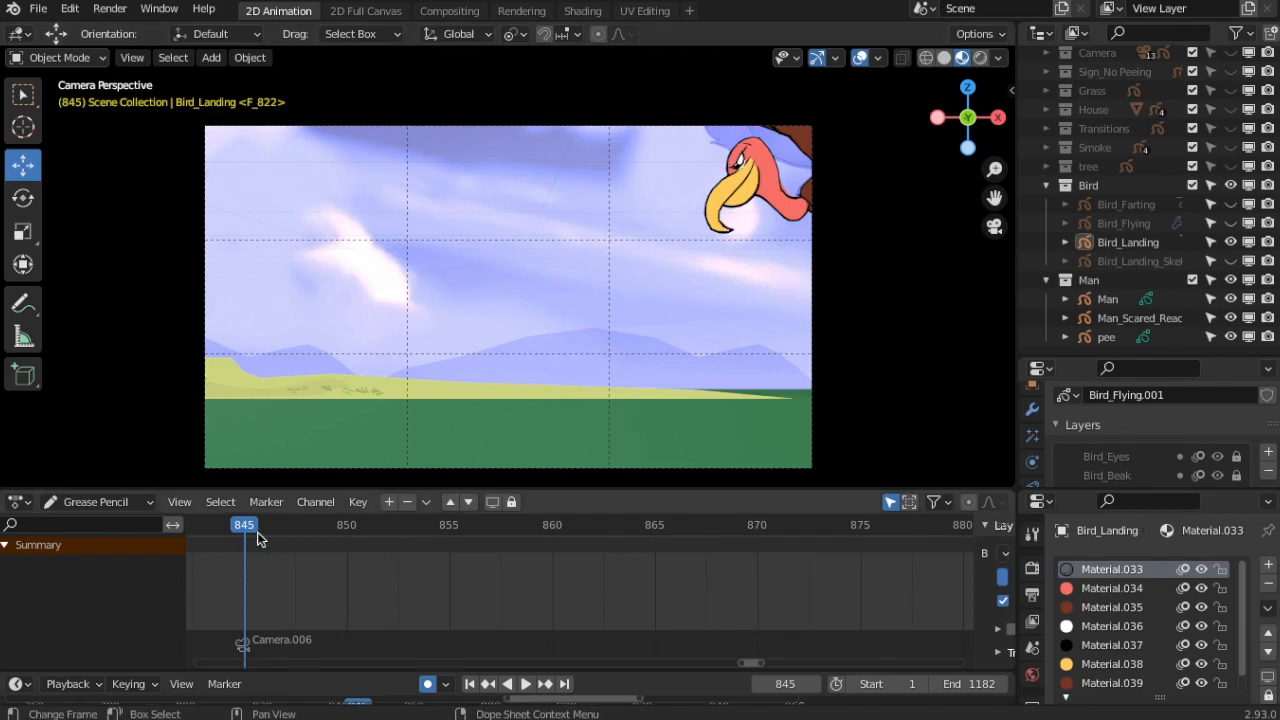
key(space)
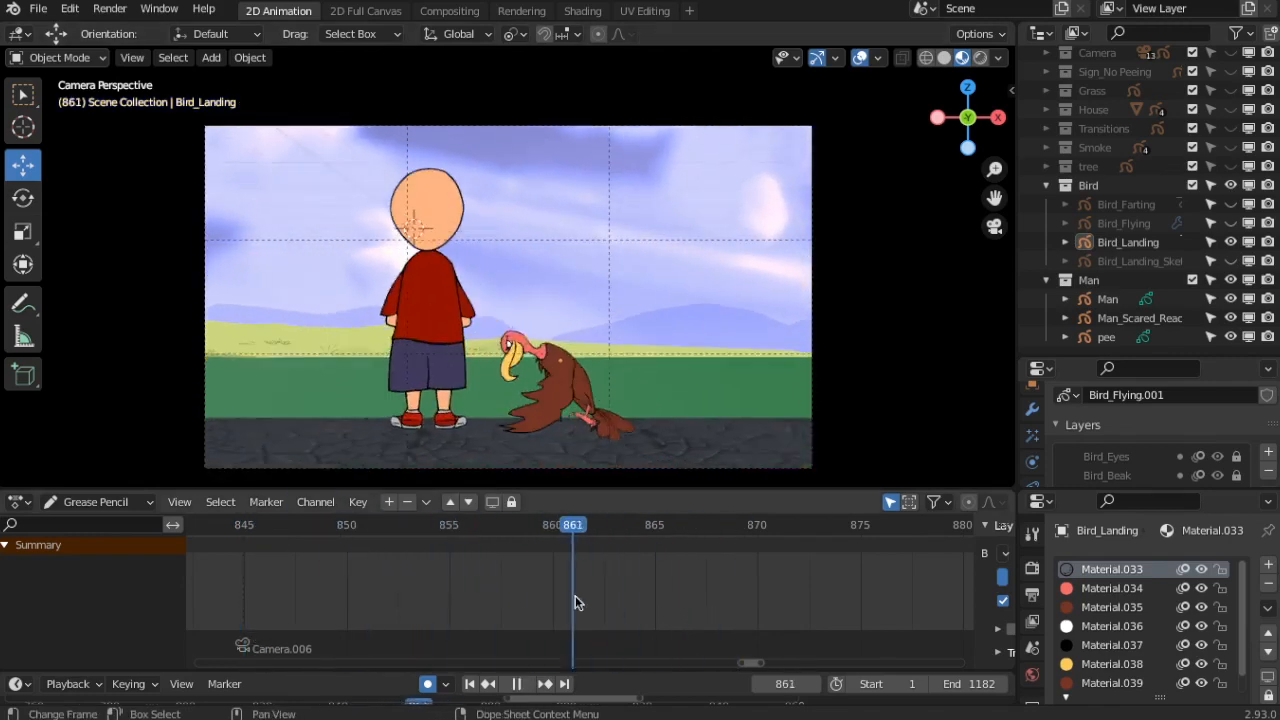
key(space)
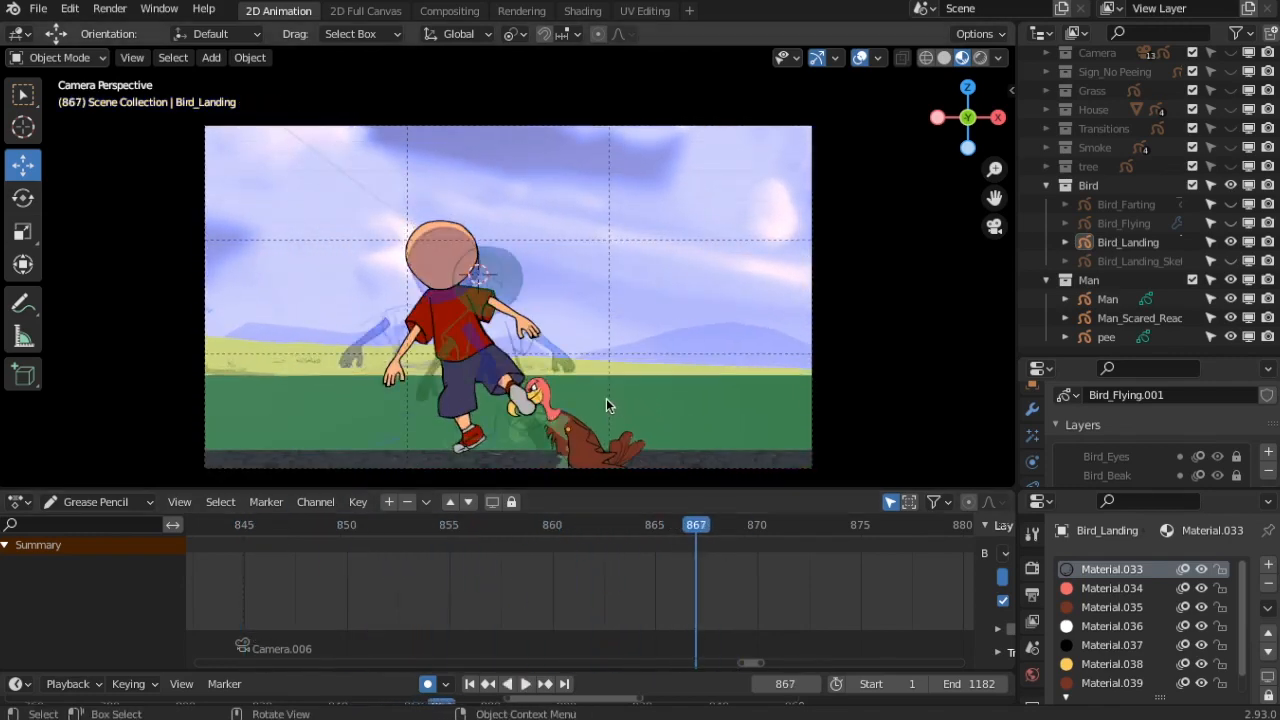
drag(696, 528, 763, 547)
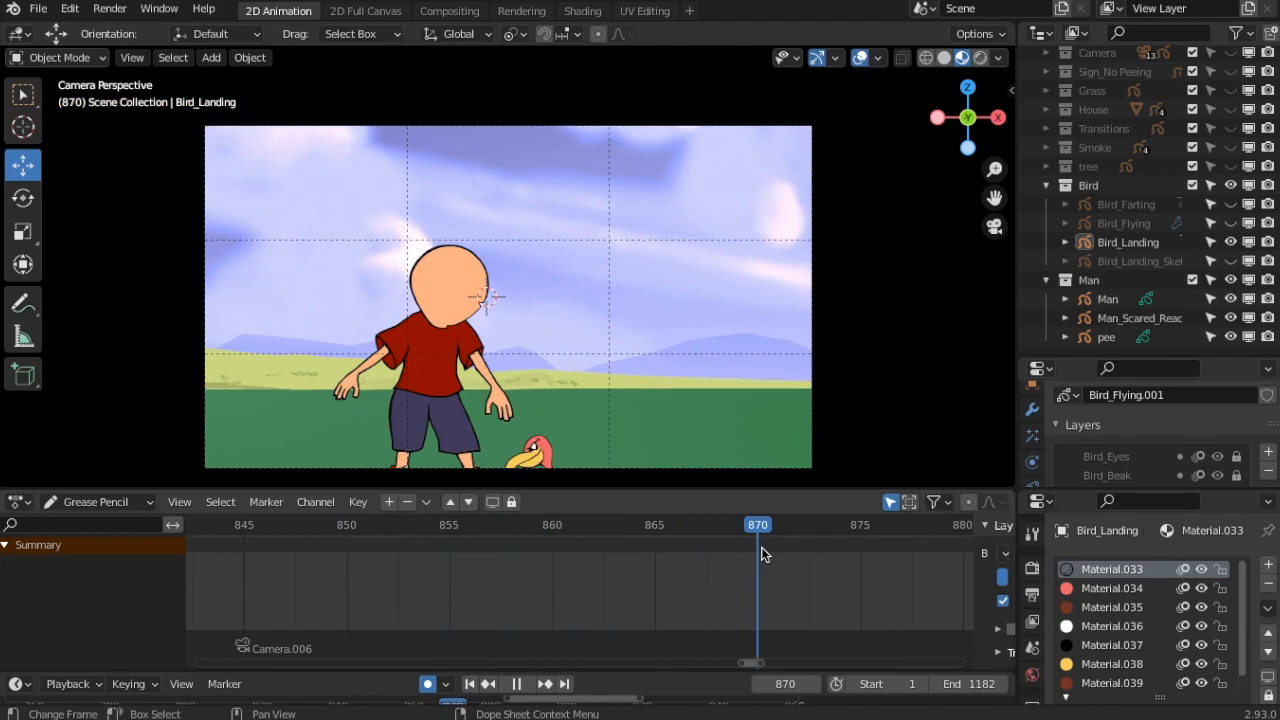
drag(769, 535, 733, 525)
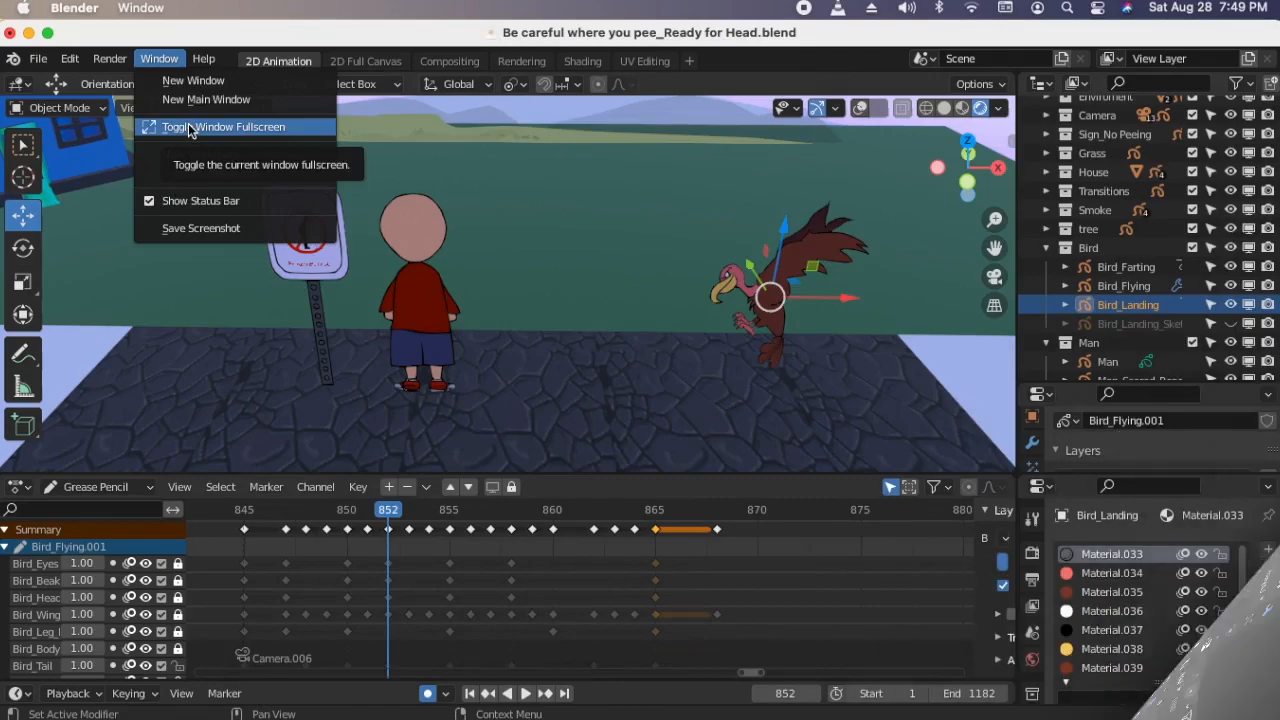
- Switch the window to fullscreen and examine from above where the bird stands relative to the man at frame 845
click(166, 126)
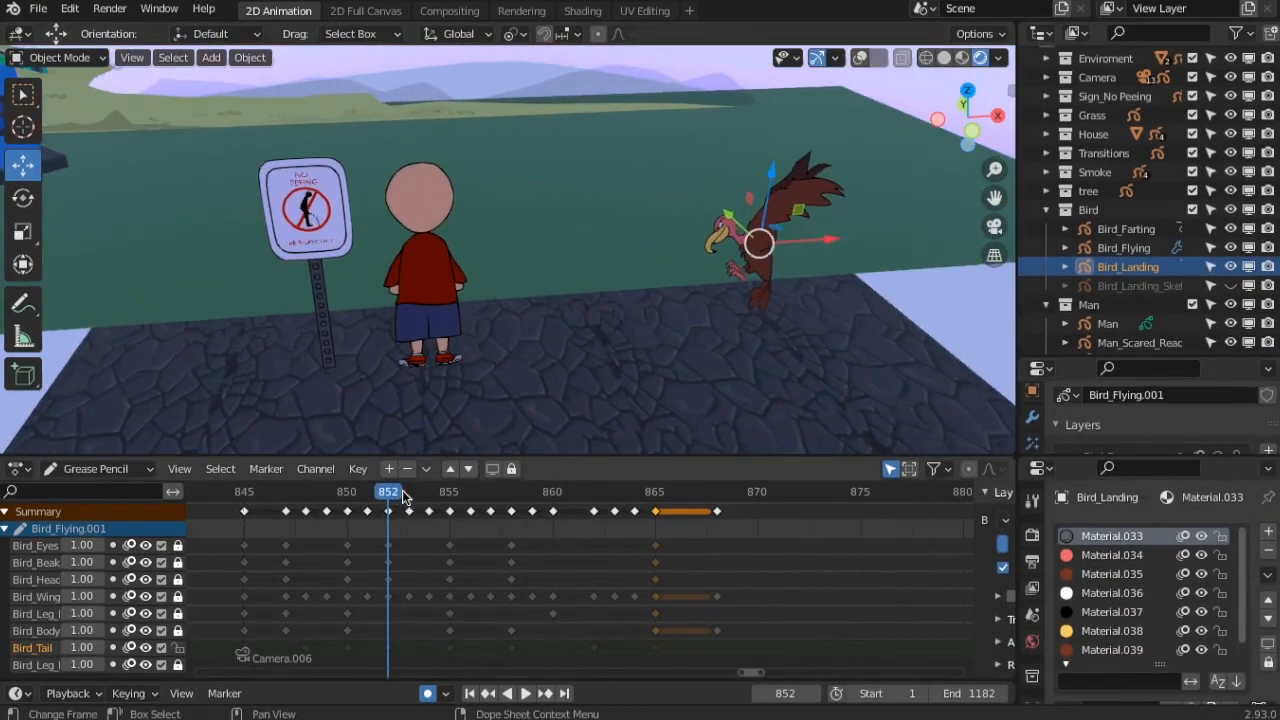
key(space)
key(space)
middle_drag(590, 300, 526, 74)
scroll(517, 268, down, 2)
key(KP_7)
scroll(535, 301, up, 3)
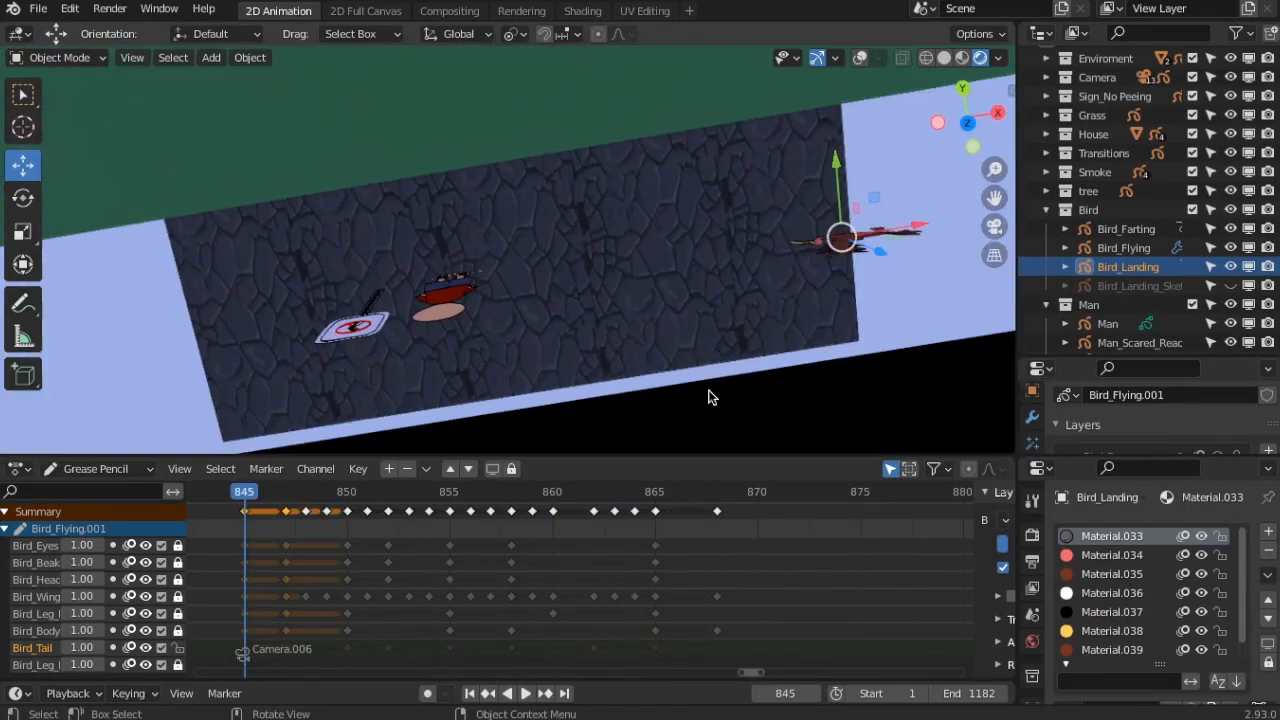
key(KP_0)
key(KP_0)
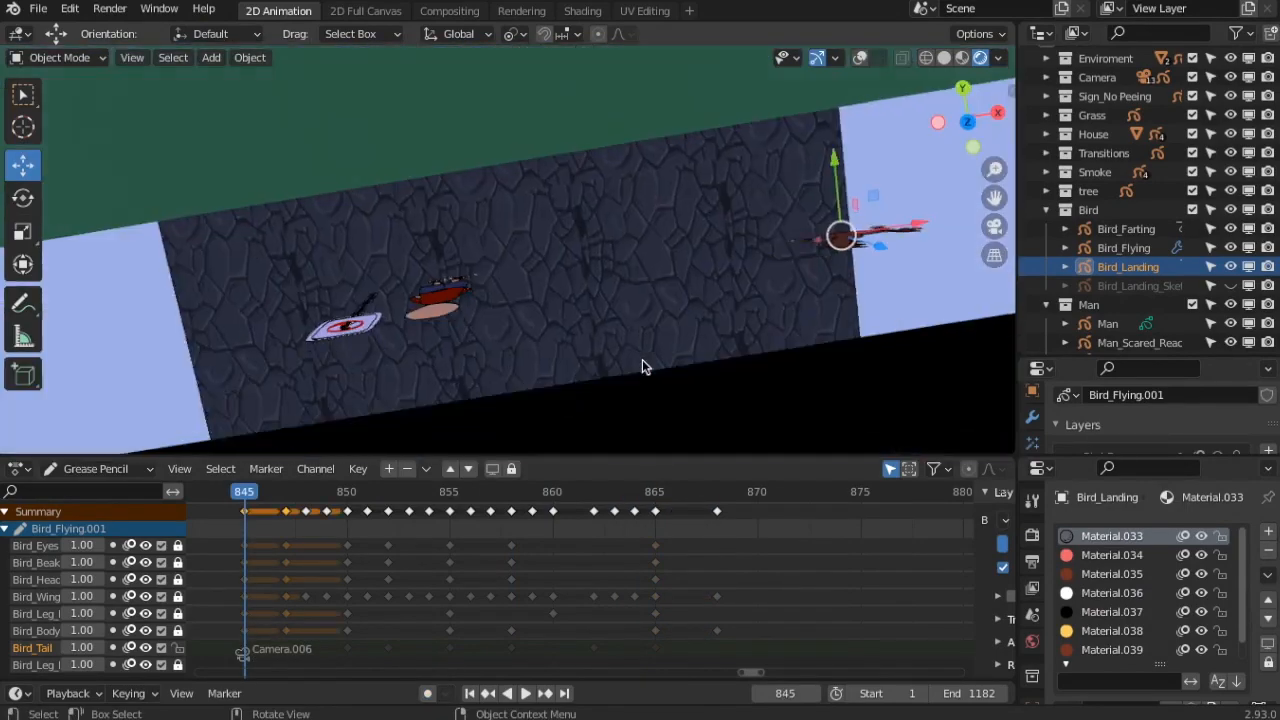
- Play the landing through the camera and scrub around frames 860 to 865 to check the bird against the man's hand and foot
key(space)
key(KP_0)
scroll(586, 291, up, 1)
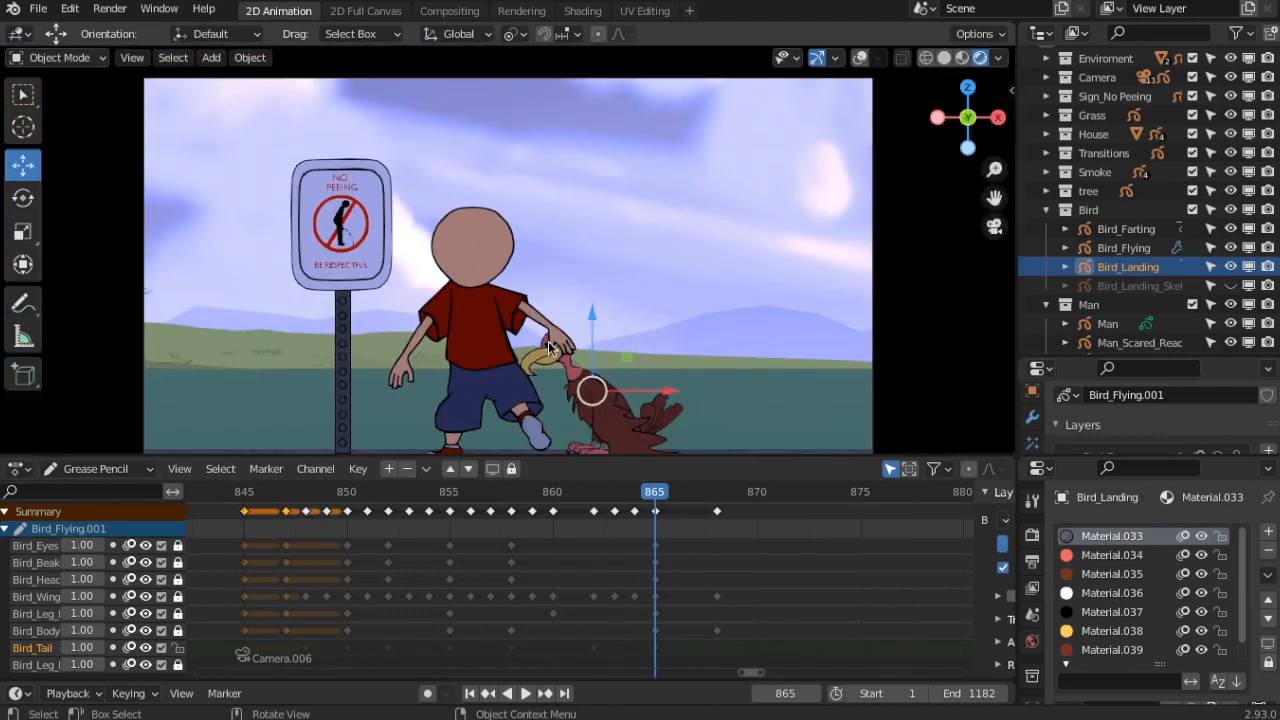
drag(600, 490, 471, 485)
key(space)
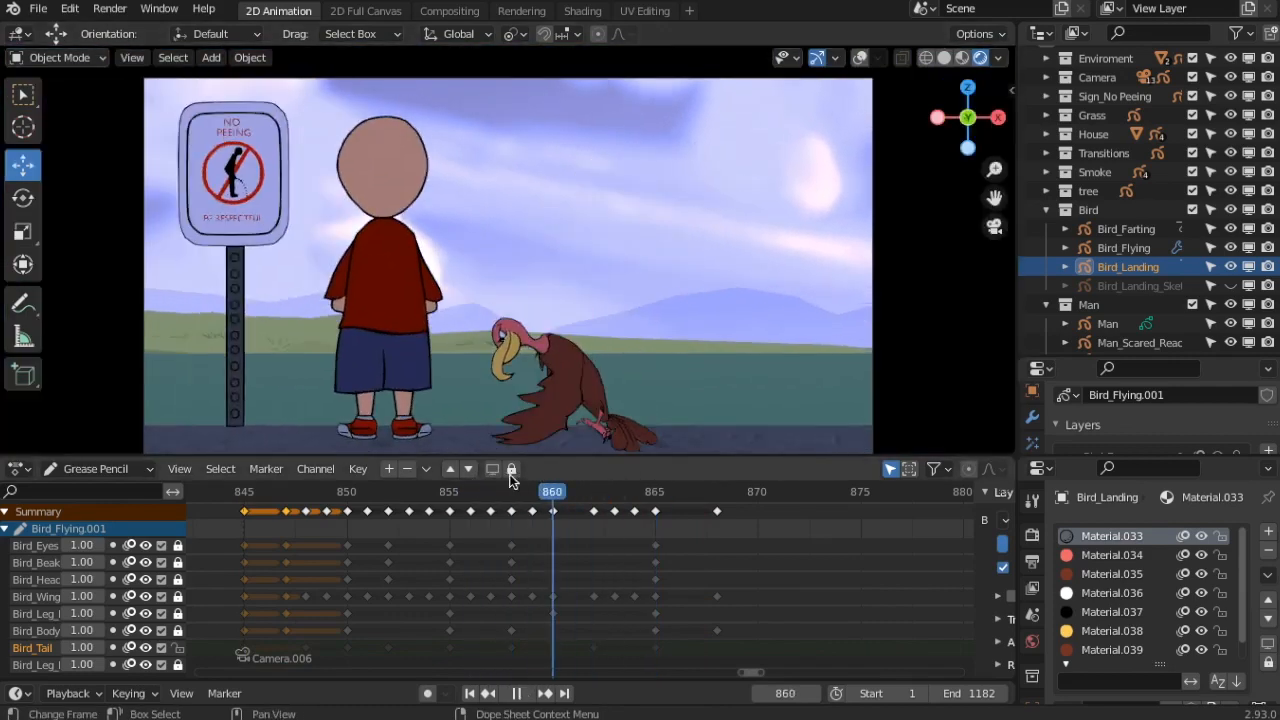
drag(641, 486, 570, 477)
drag(670, 487, 629, 513)
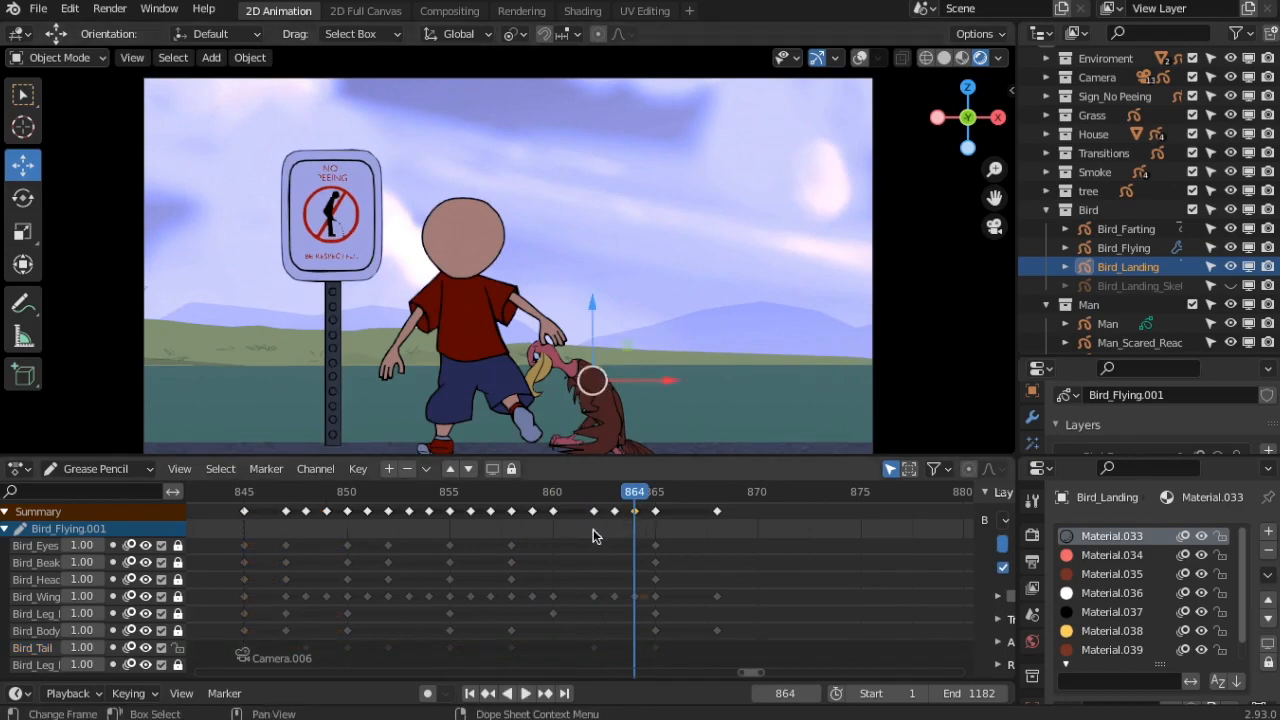
- With auto keying on, move Bird_Landing about -0.23 m along the global Y axis at frame 864
key(KP_0)
key(g)
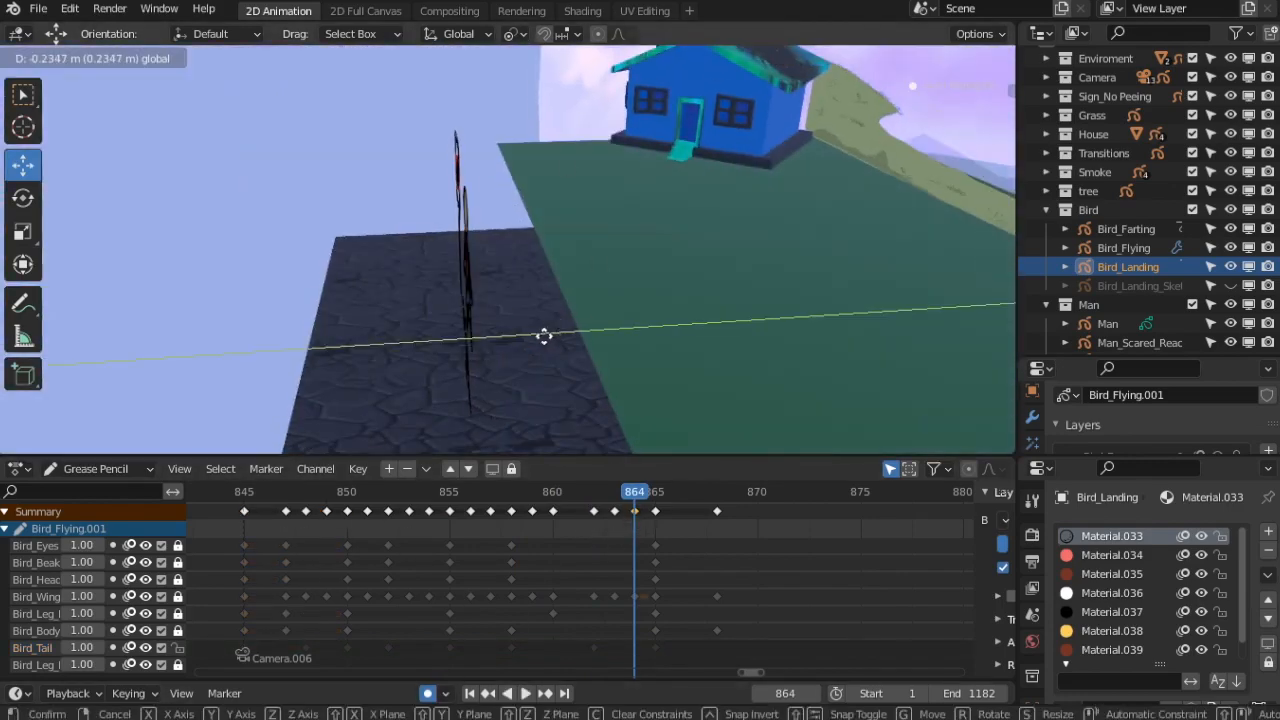
click(543, 336)
key(KP_0)
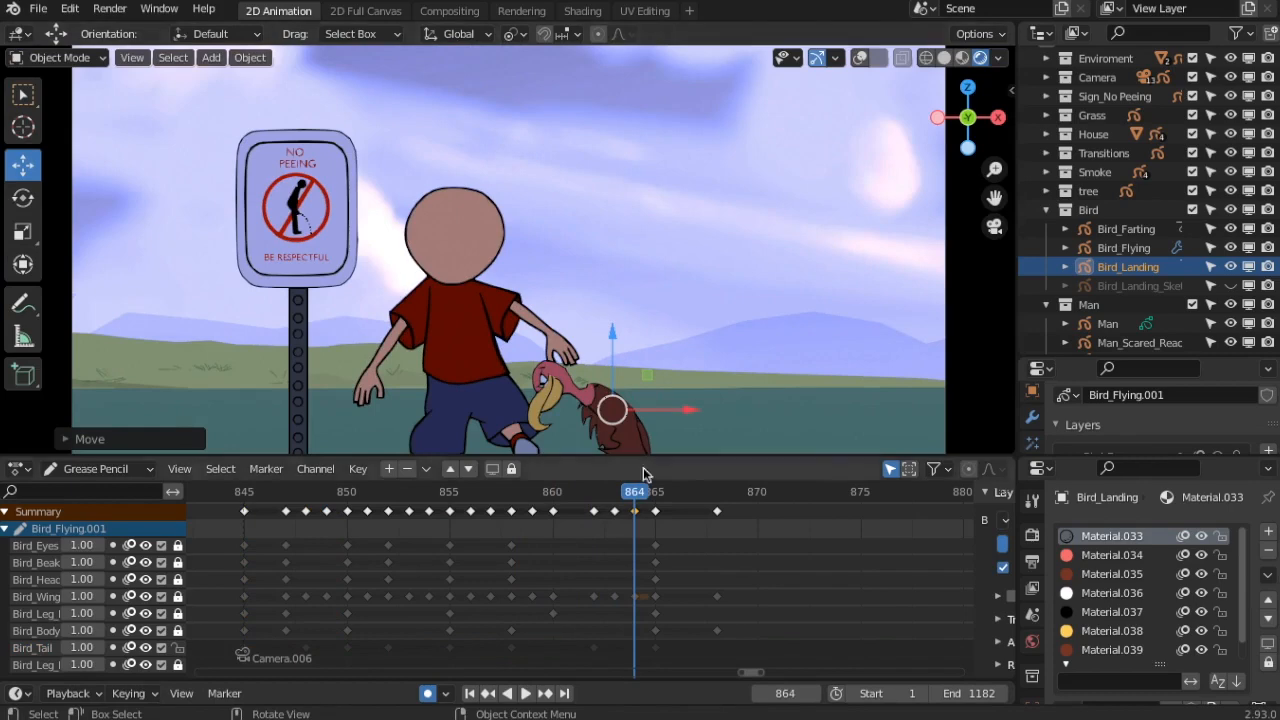
- Advance to frame 866 and reposition the bird beside the man's raised foot from an angled view of the scene
key(space)
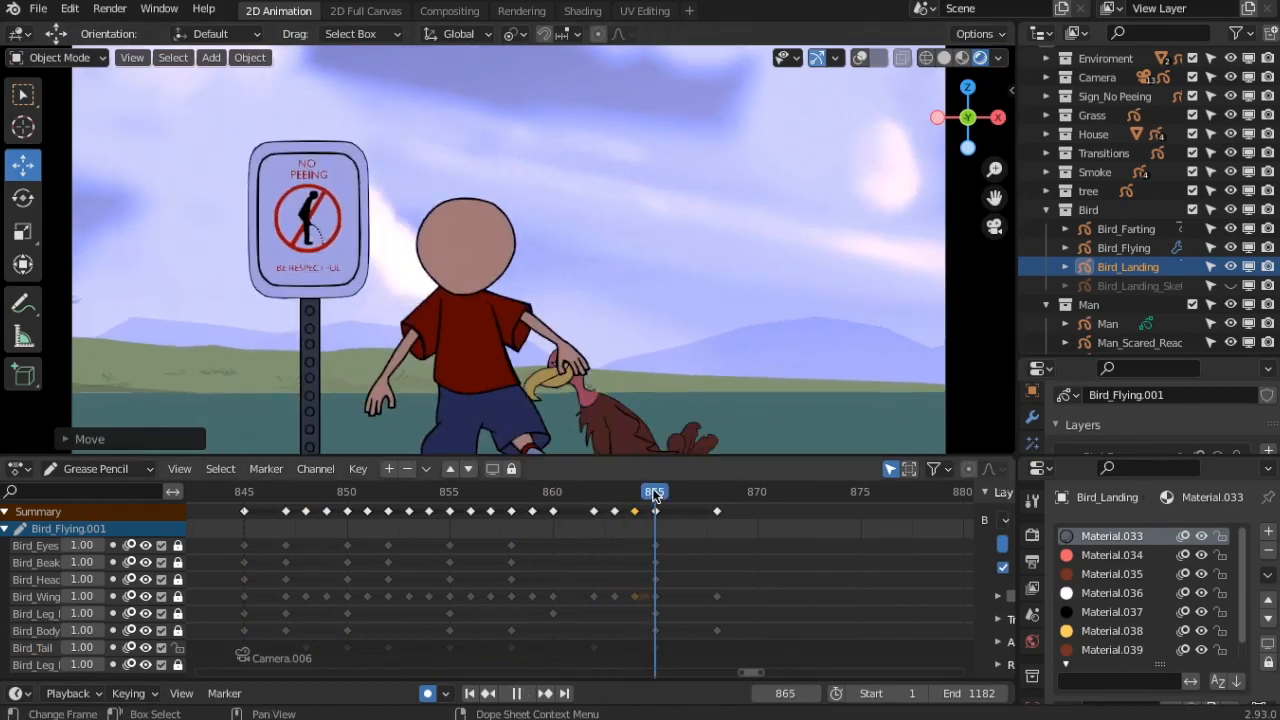
mouse_move(656, 497)
mouse_down()
mouse_move(737, 494)
mouse_move(655, 491)
mouse_up()
key(space)
key(Escape)
drag(675, 500, 672, 497)
middle_drag(580, 420, 651, 281)
key(g)
click(612, 350)
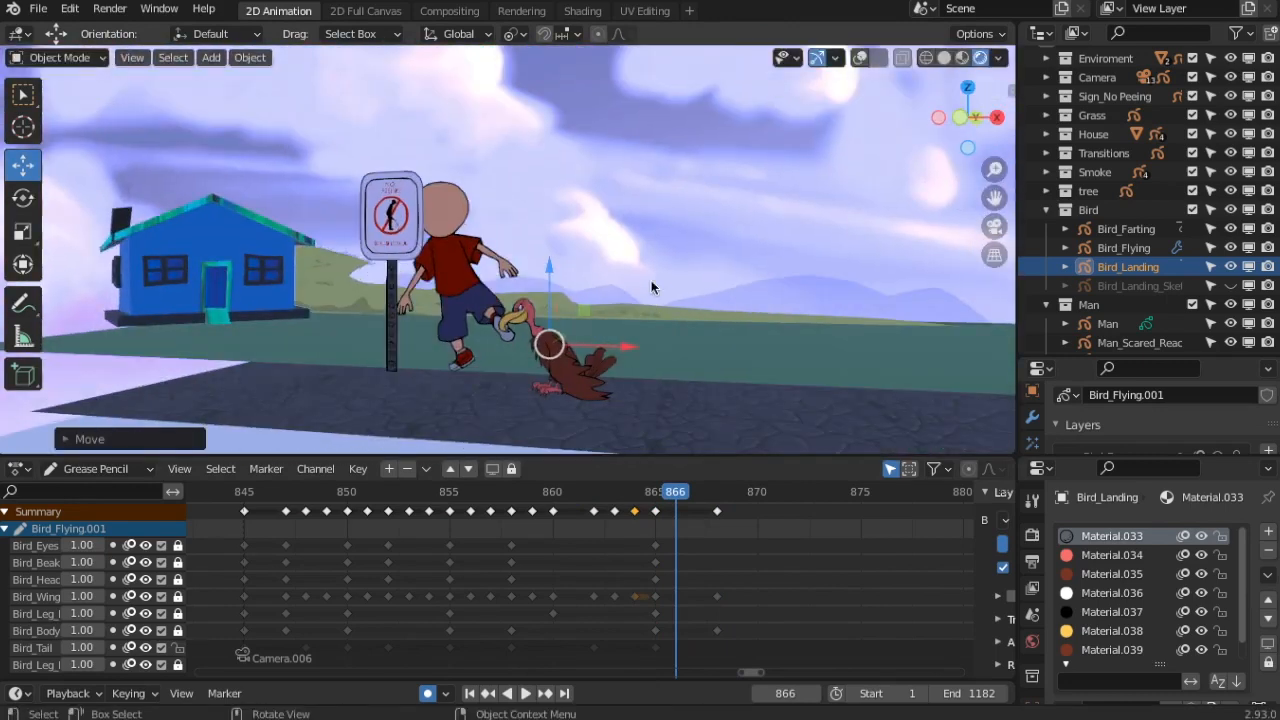
key(KP_0)
- Check the bird at frame 867 in the camera shot, and nudge it slightly at frame 865 from a rotated view
drag(670, 497, 701, 500)
shift+middle_drag(600, 377, 584, 276)
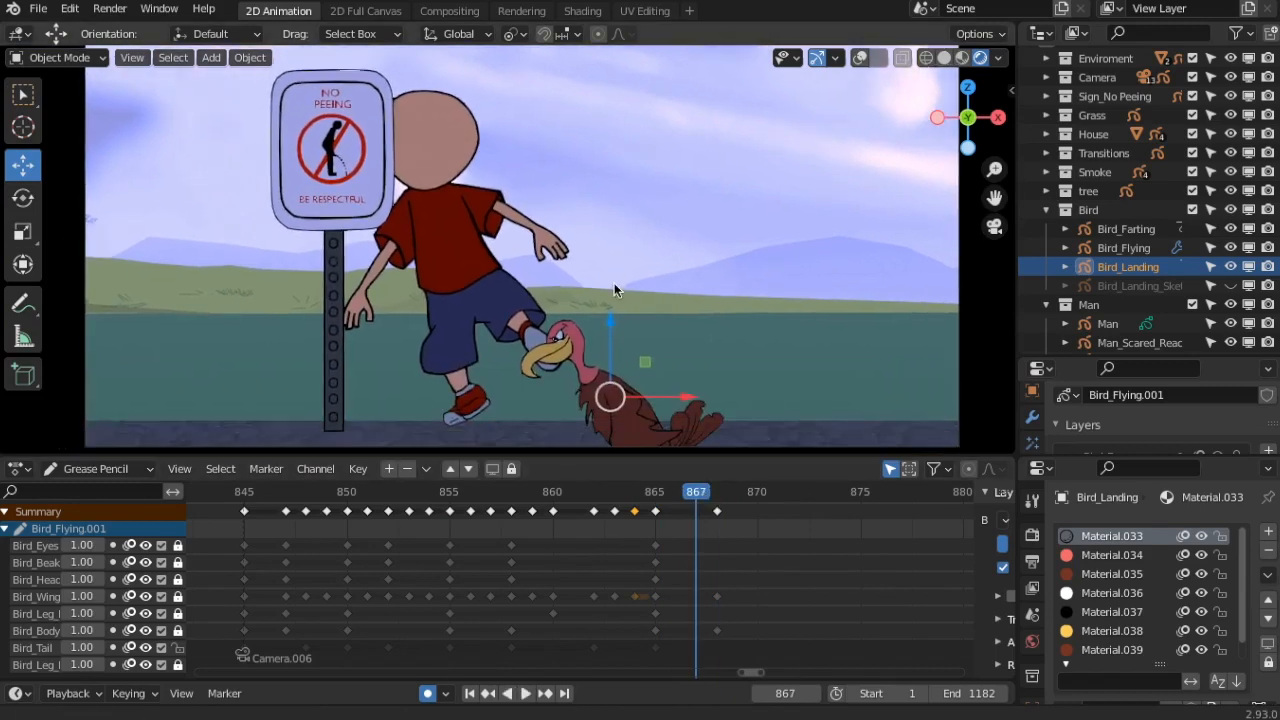
drag(703, 493, 655, 495)
middle_drag(569, 396, 462, 392)
drag(550, 337, 541, 341)
key(KP_0)
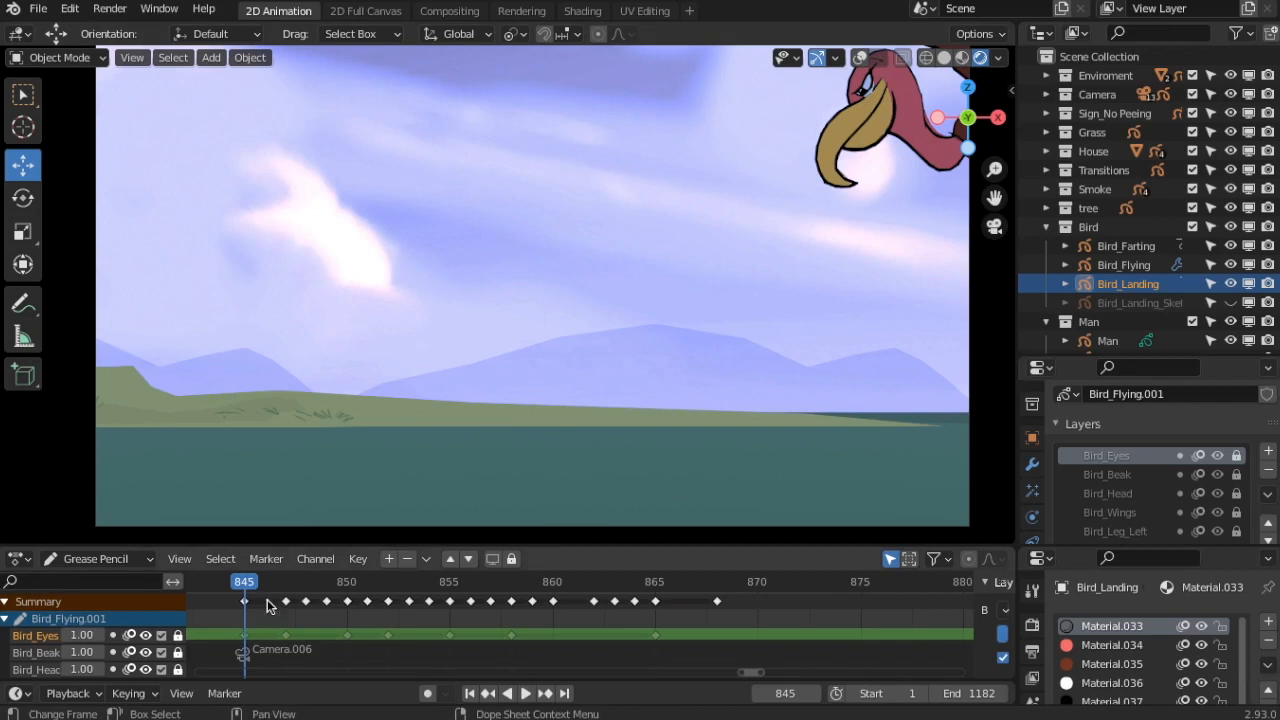
- Step through the finished landing frame by frame from 845 to 868 in the camera shot to review the bird's poses
key(space)
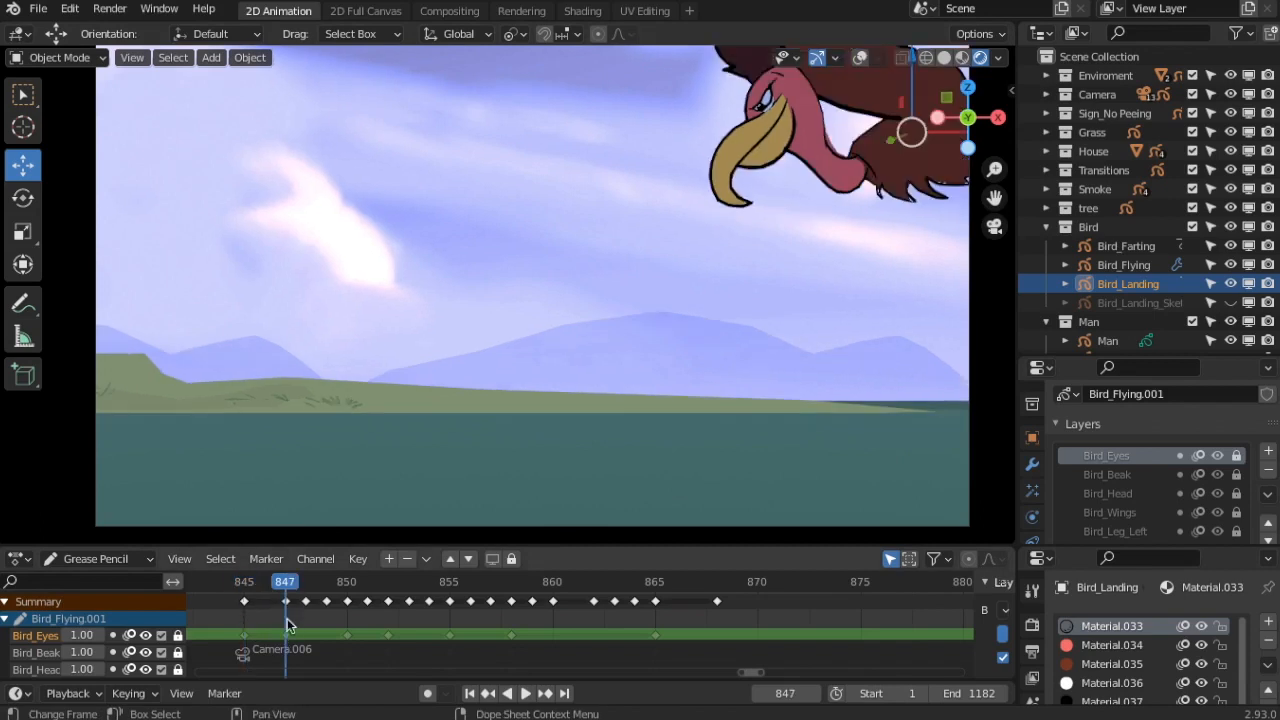
click(305, 630)
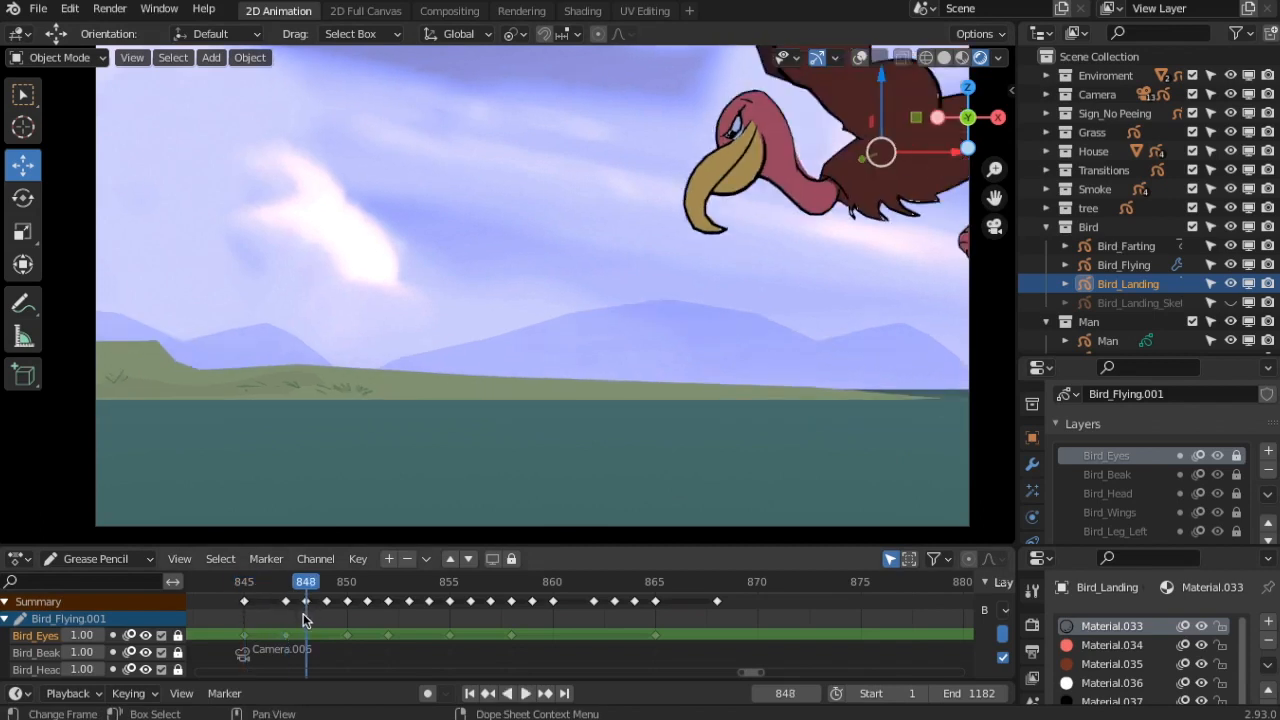
click(327, 618)
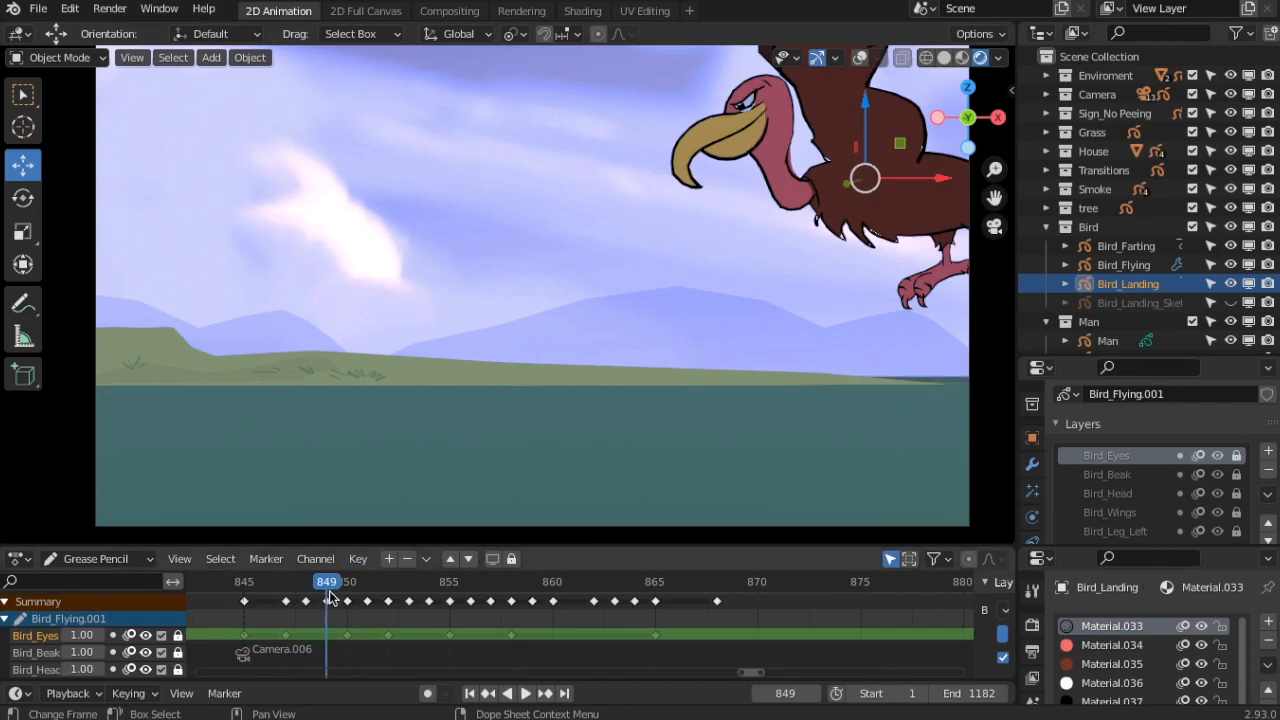
click(346, 610)
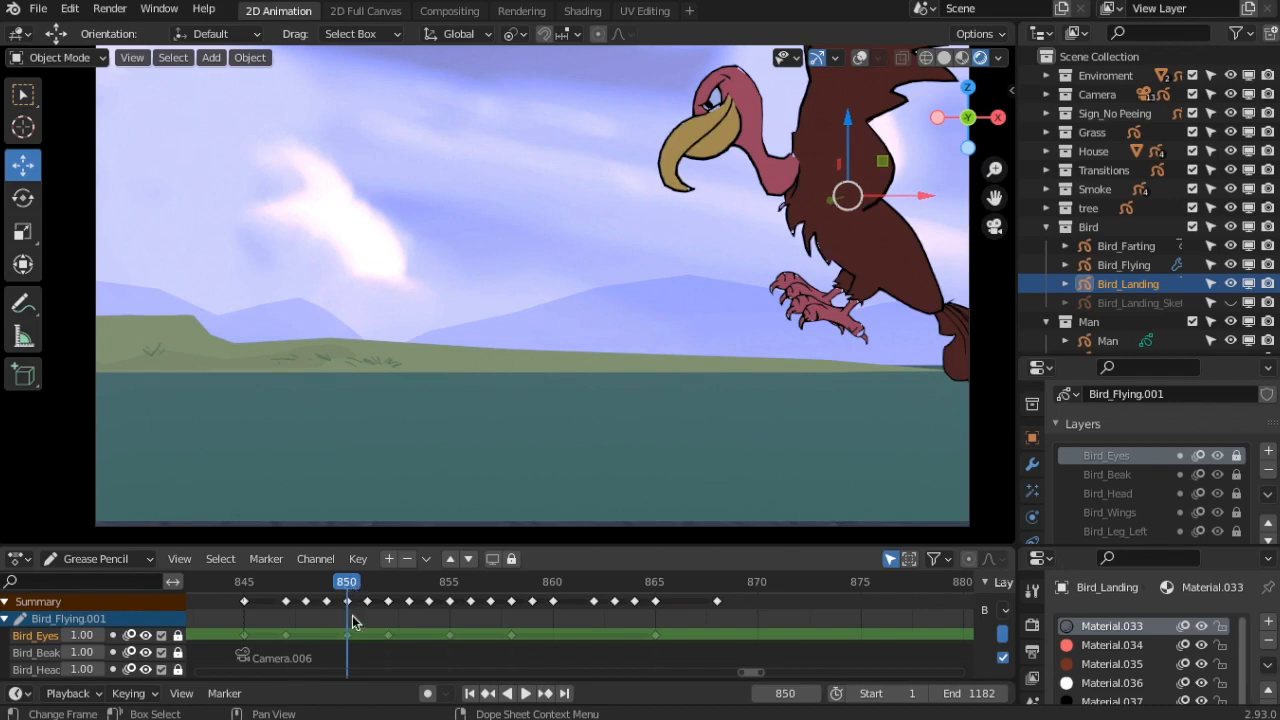
click(367, 622)
key(Right)
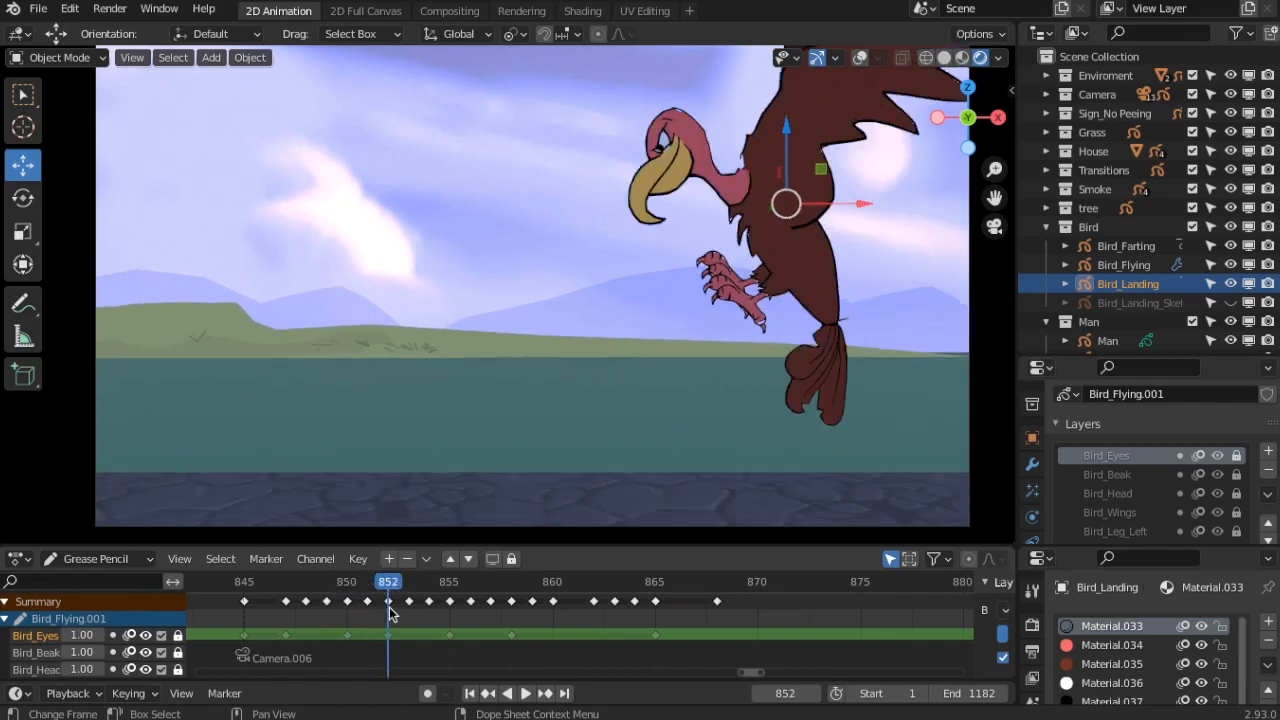
key(Right)
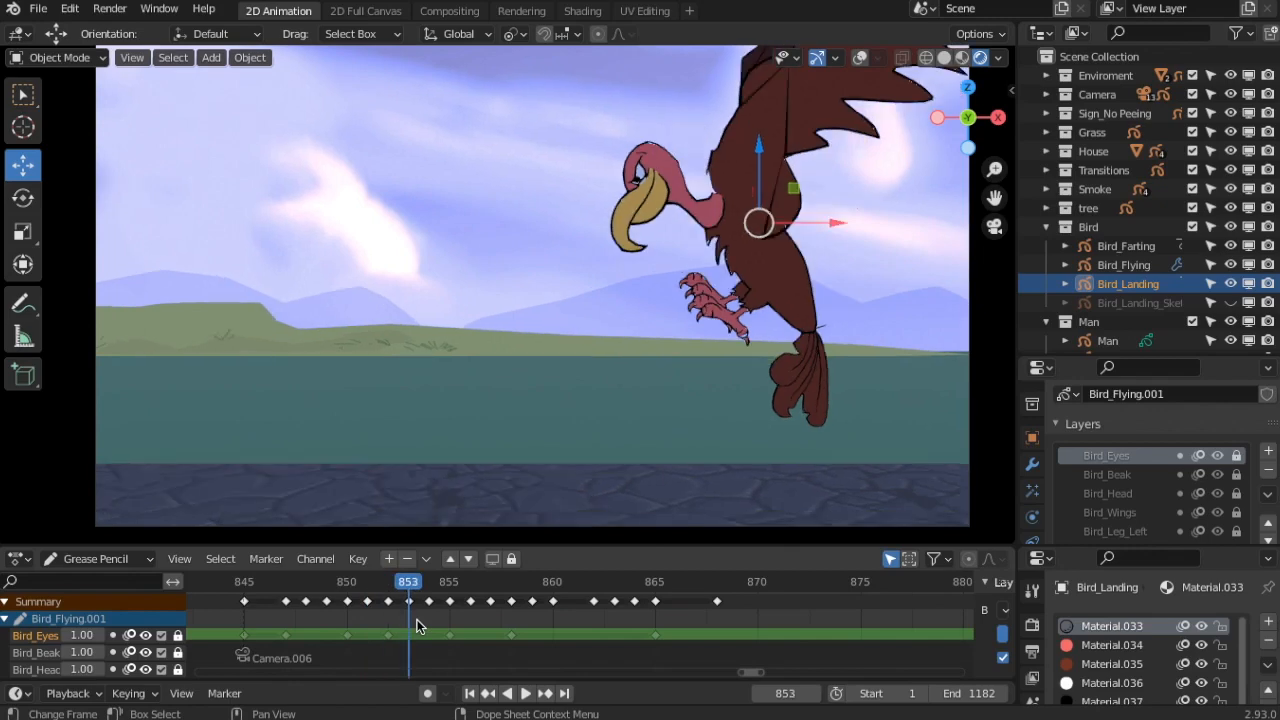
key(Right)
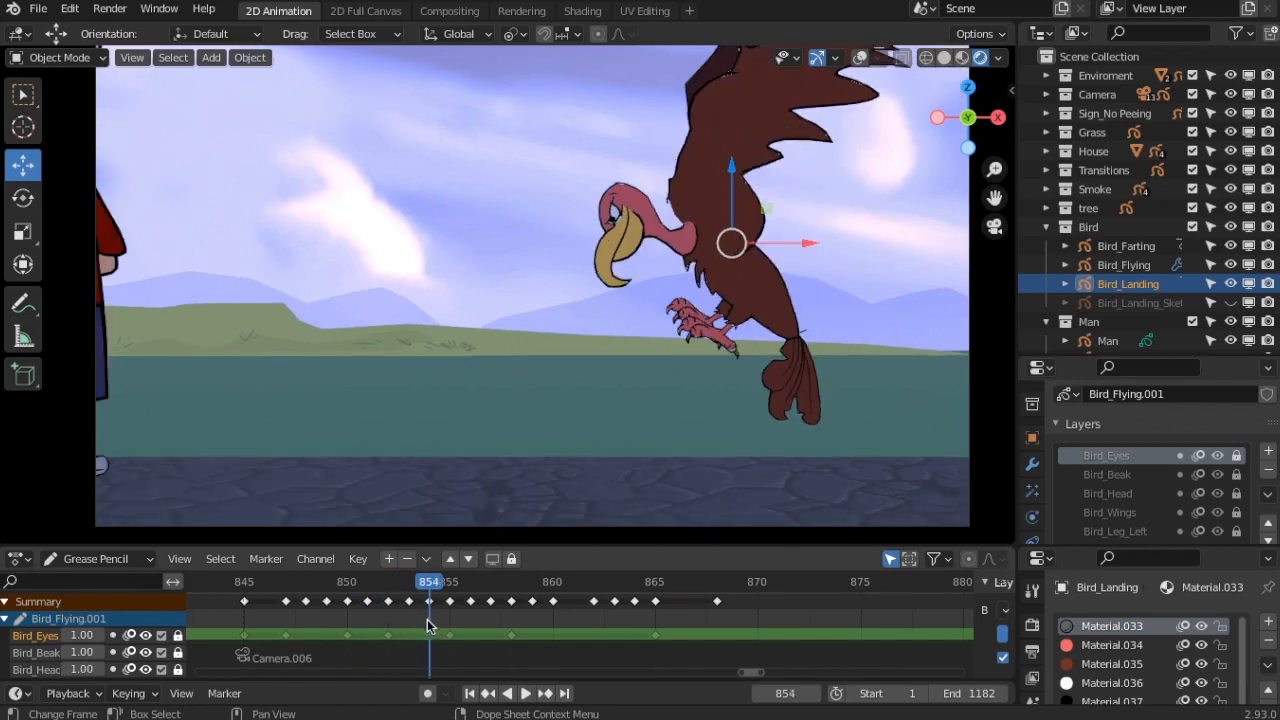
key(Right)
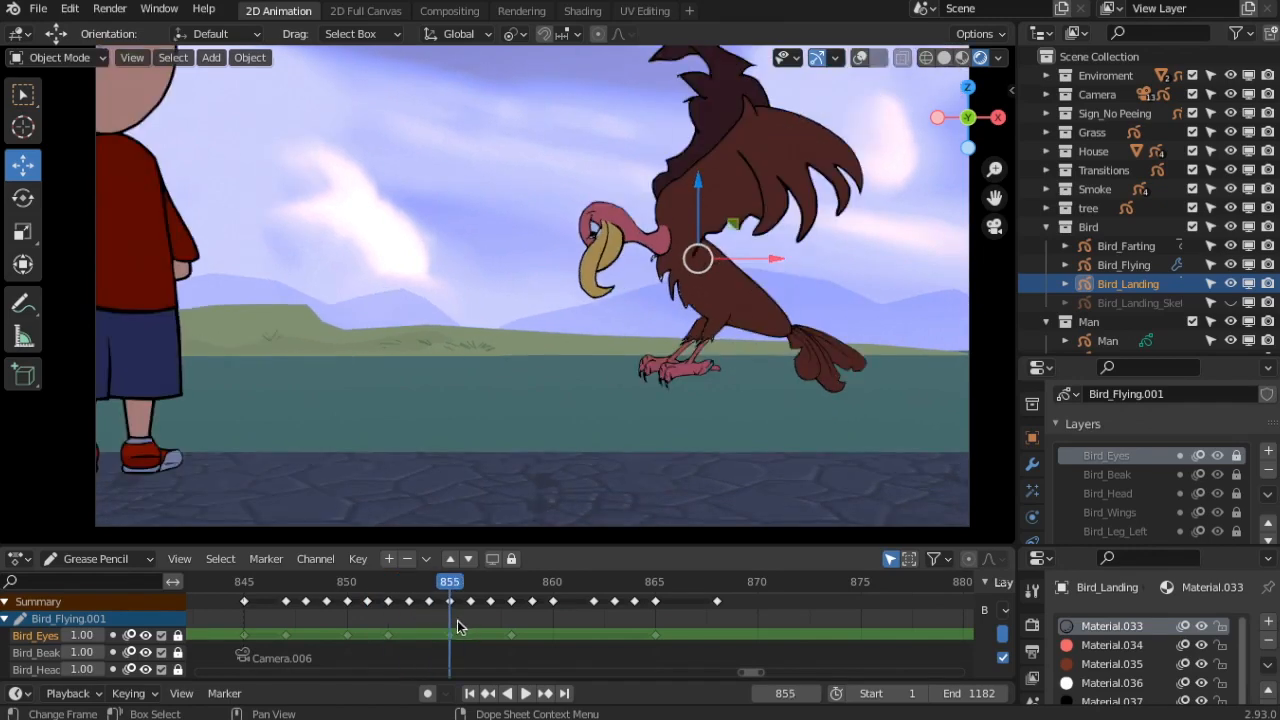
key(Right)
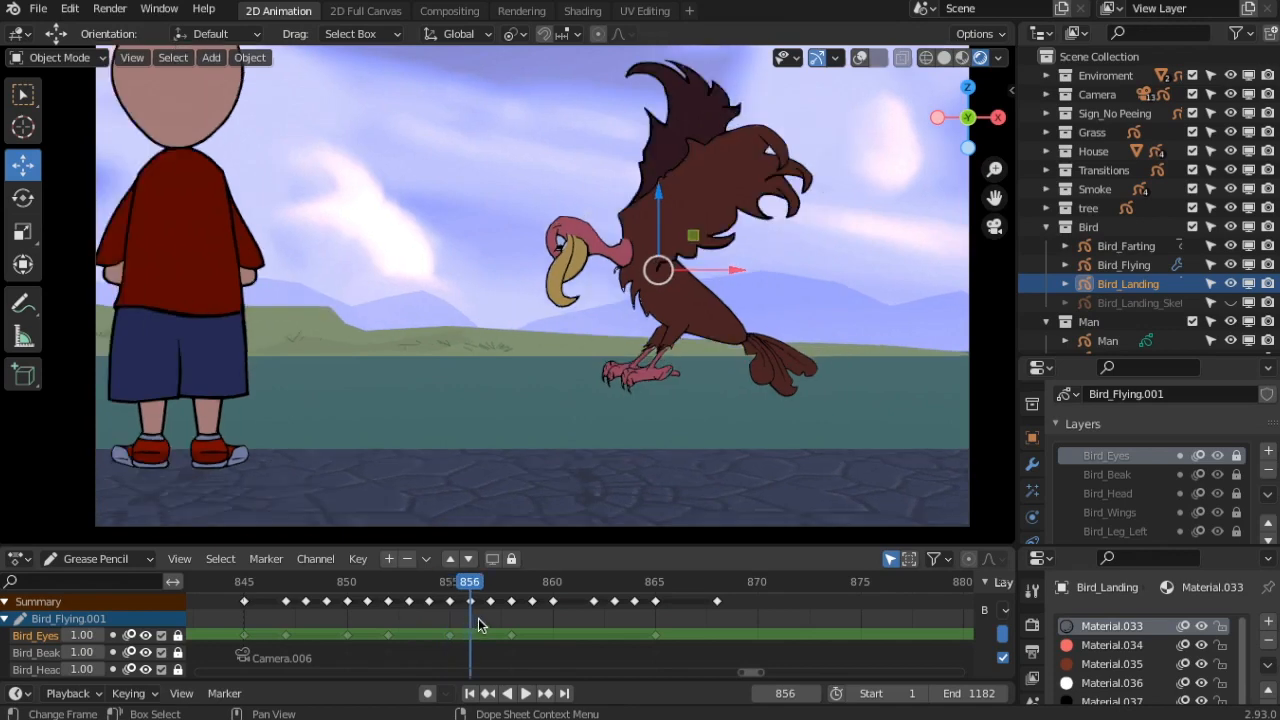
key(Right)
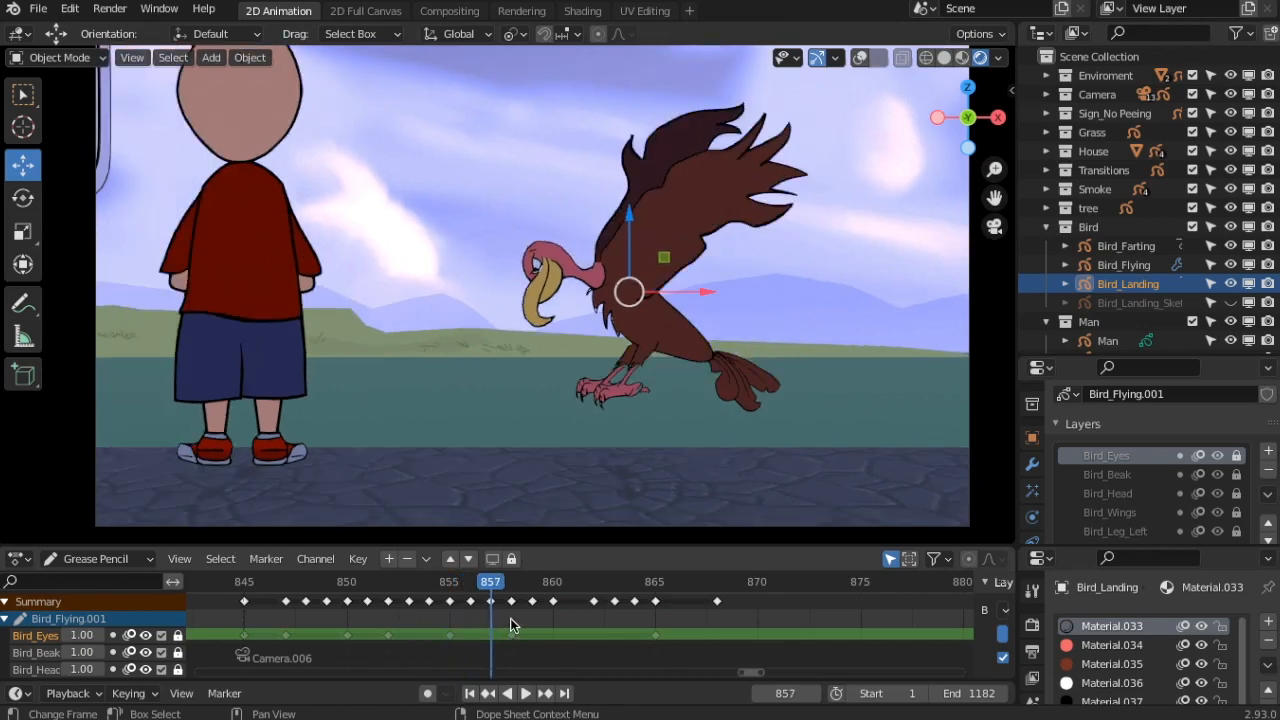
key(Right)
key(Right)
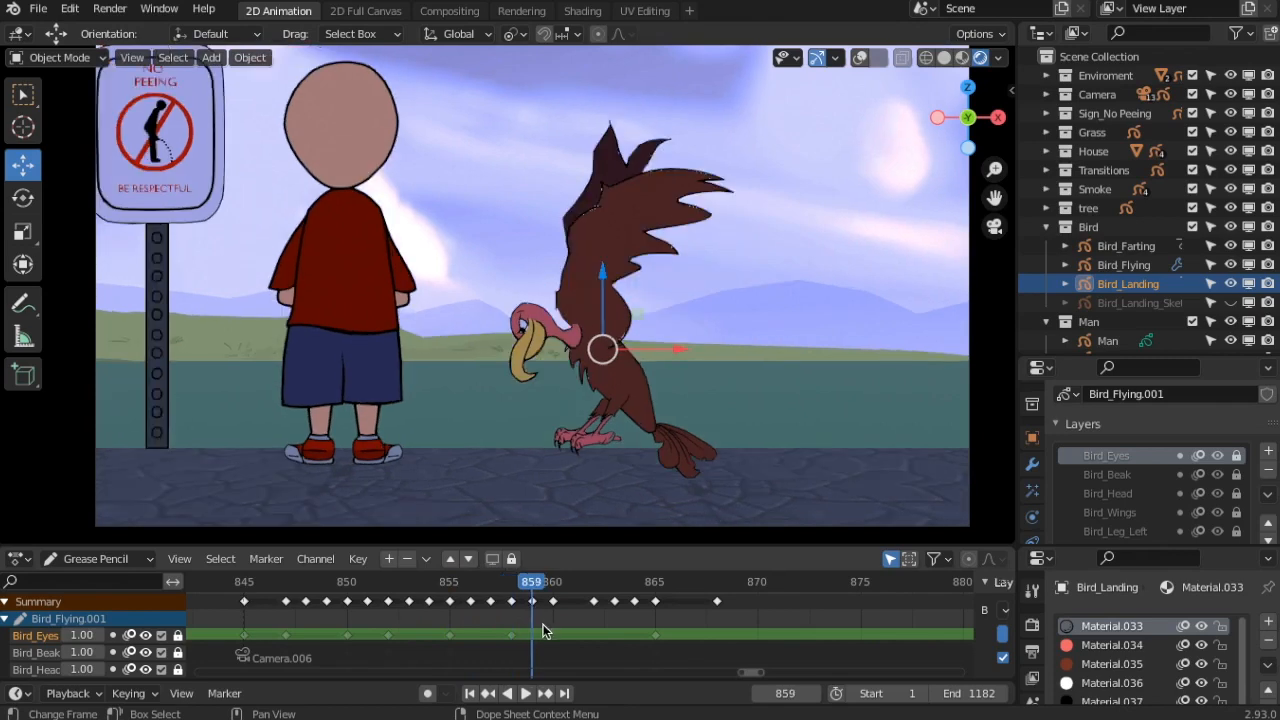
key(Right)
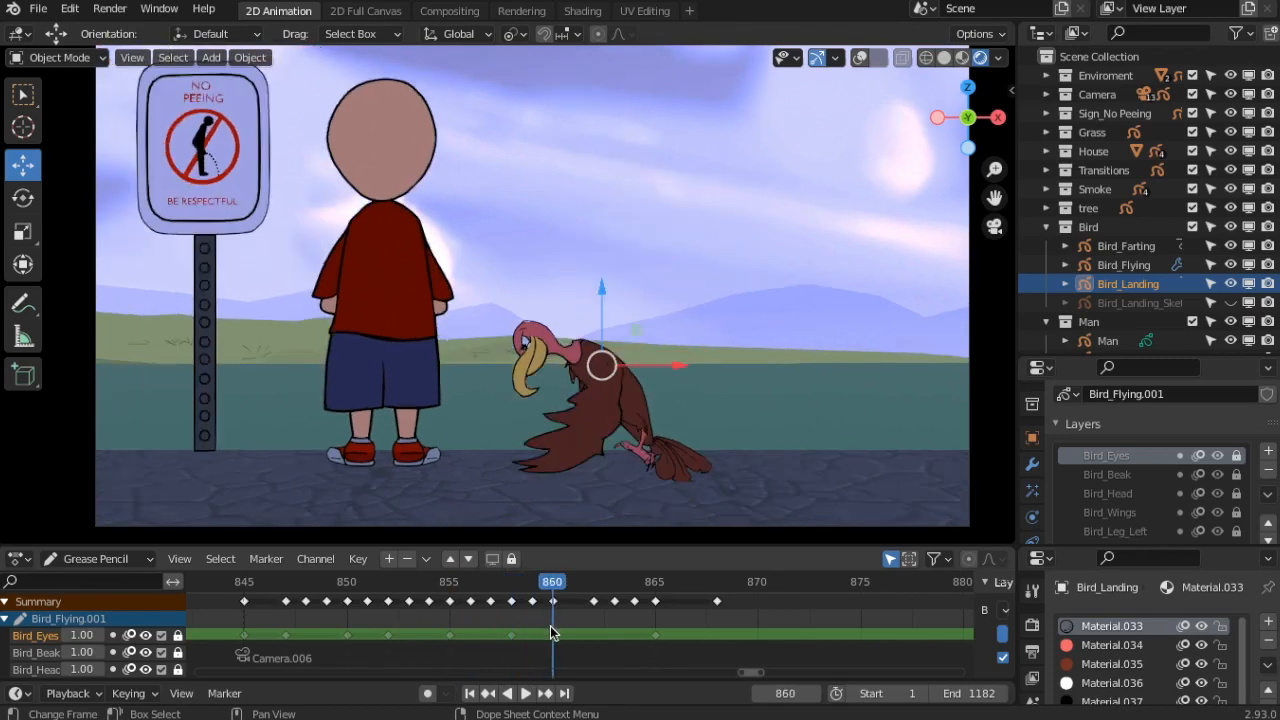
drag(552, 632, 710, 646)
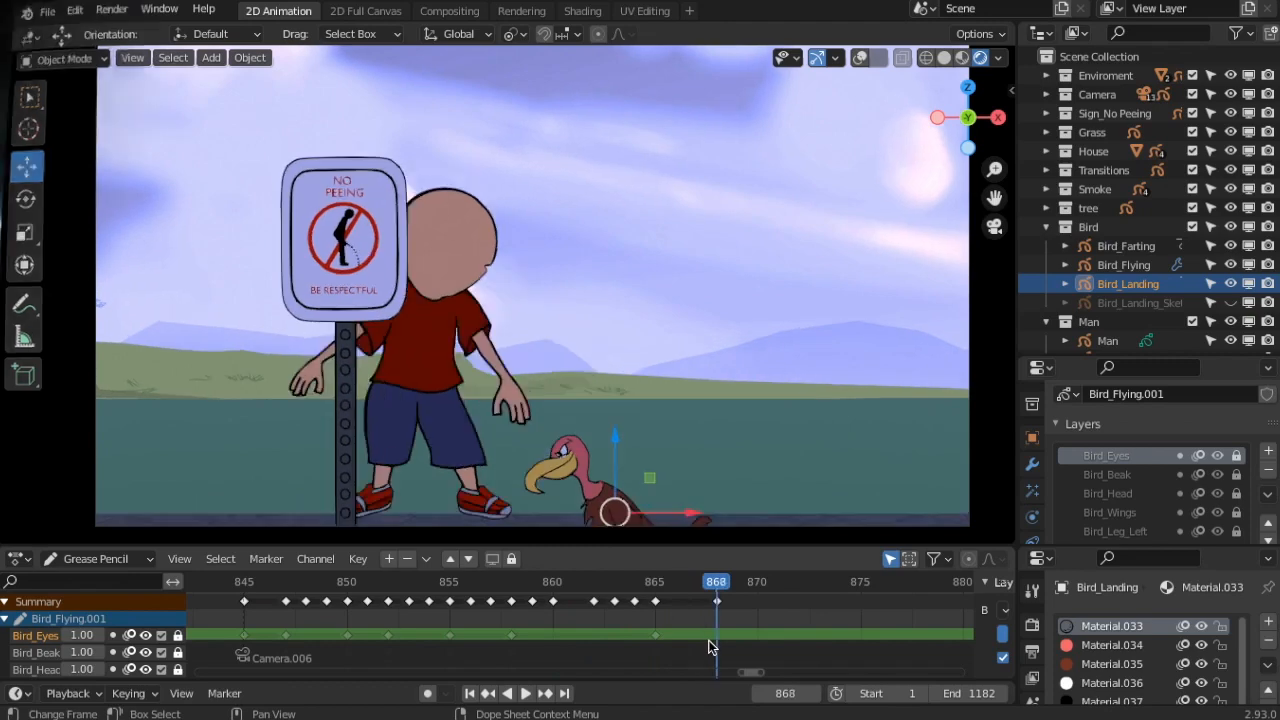